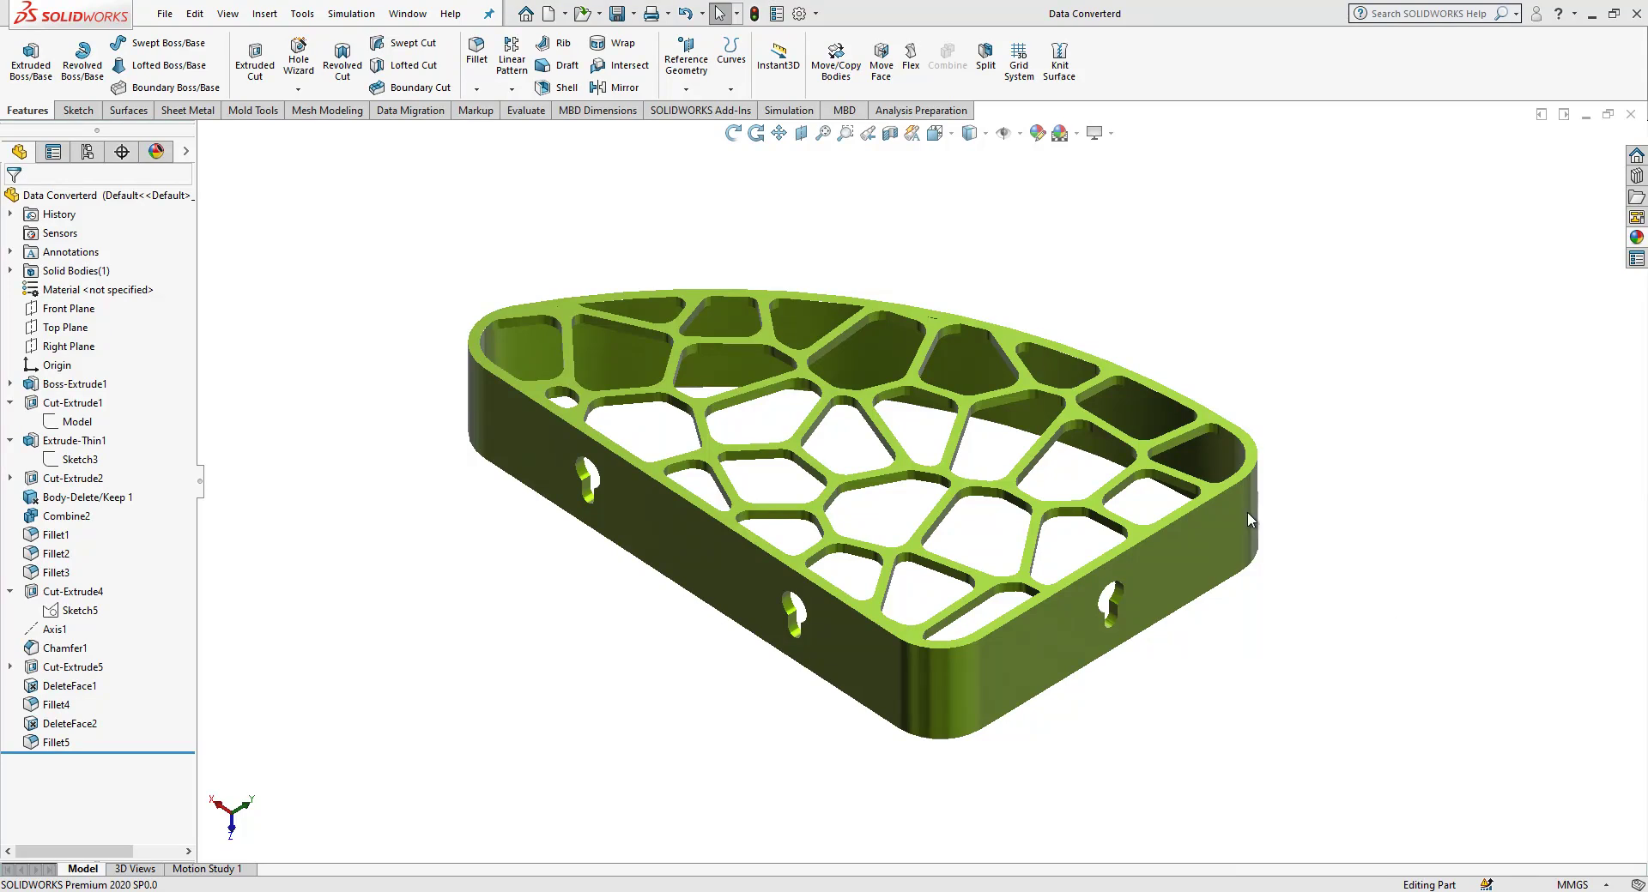
Create a new blank part document, Part7
left_click(552, 15)
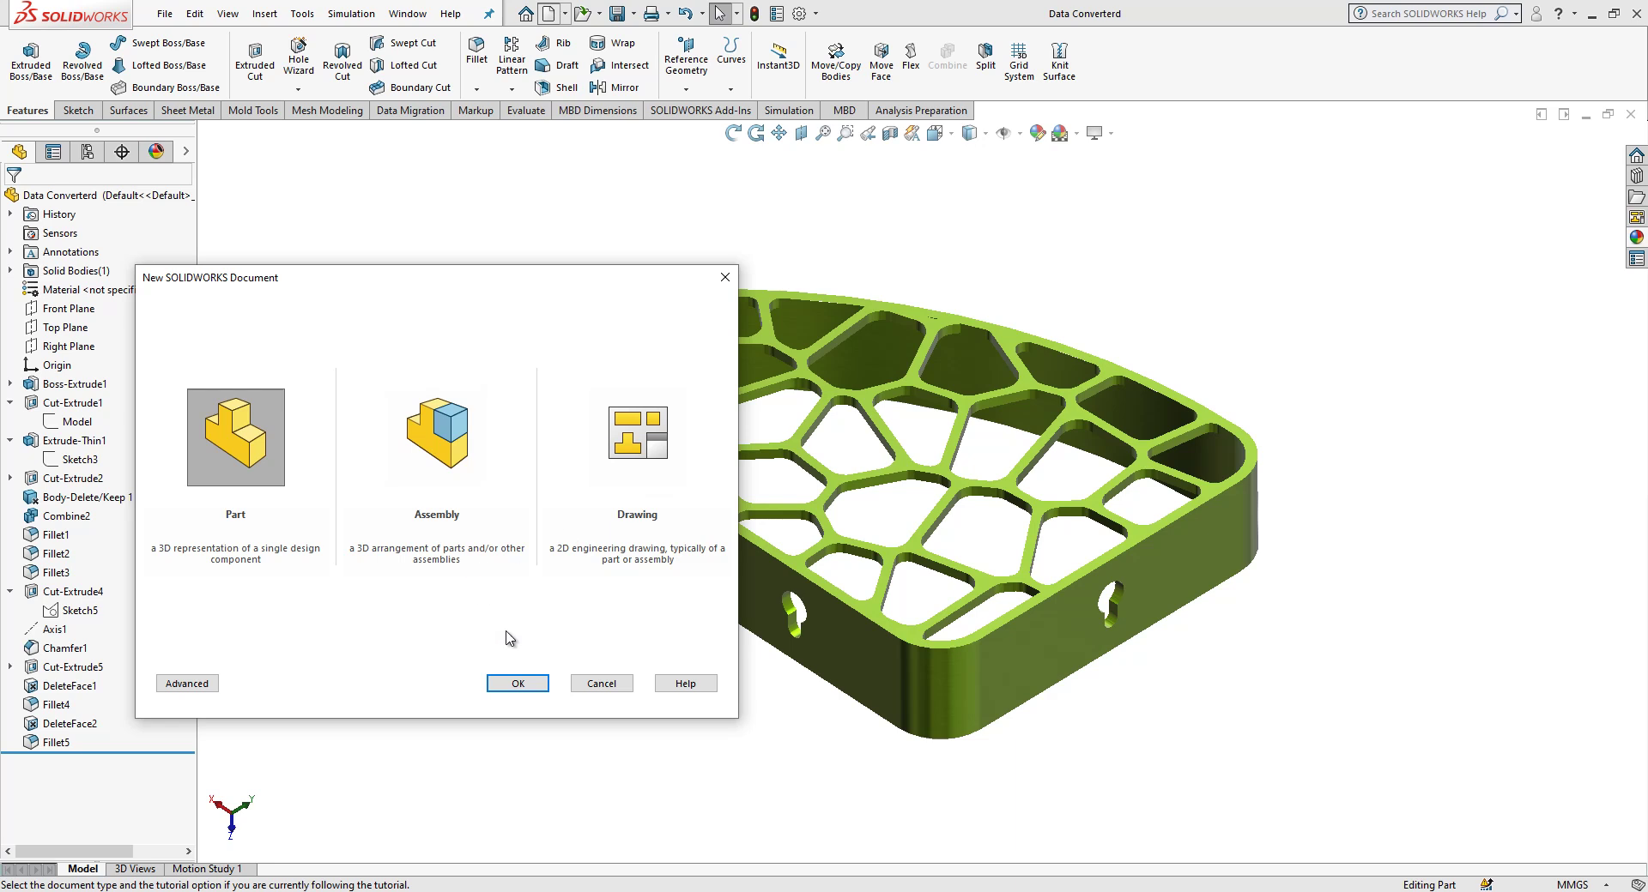
left_click(526, 682)
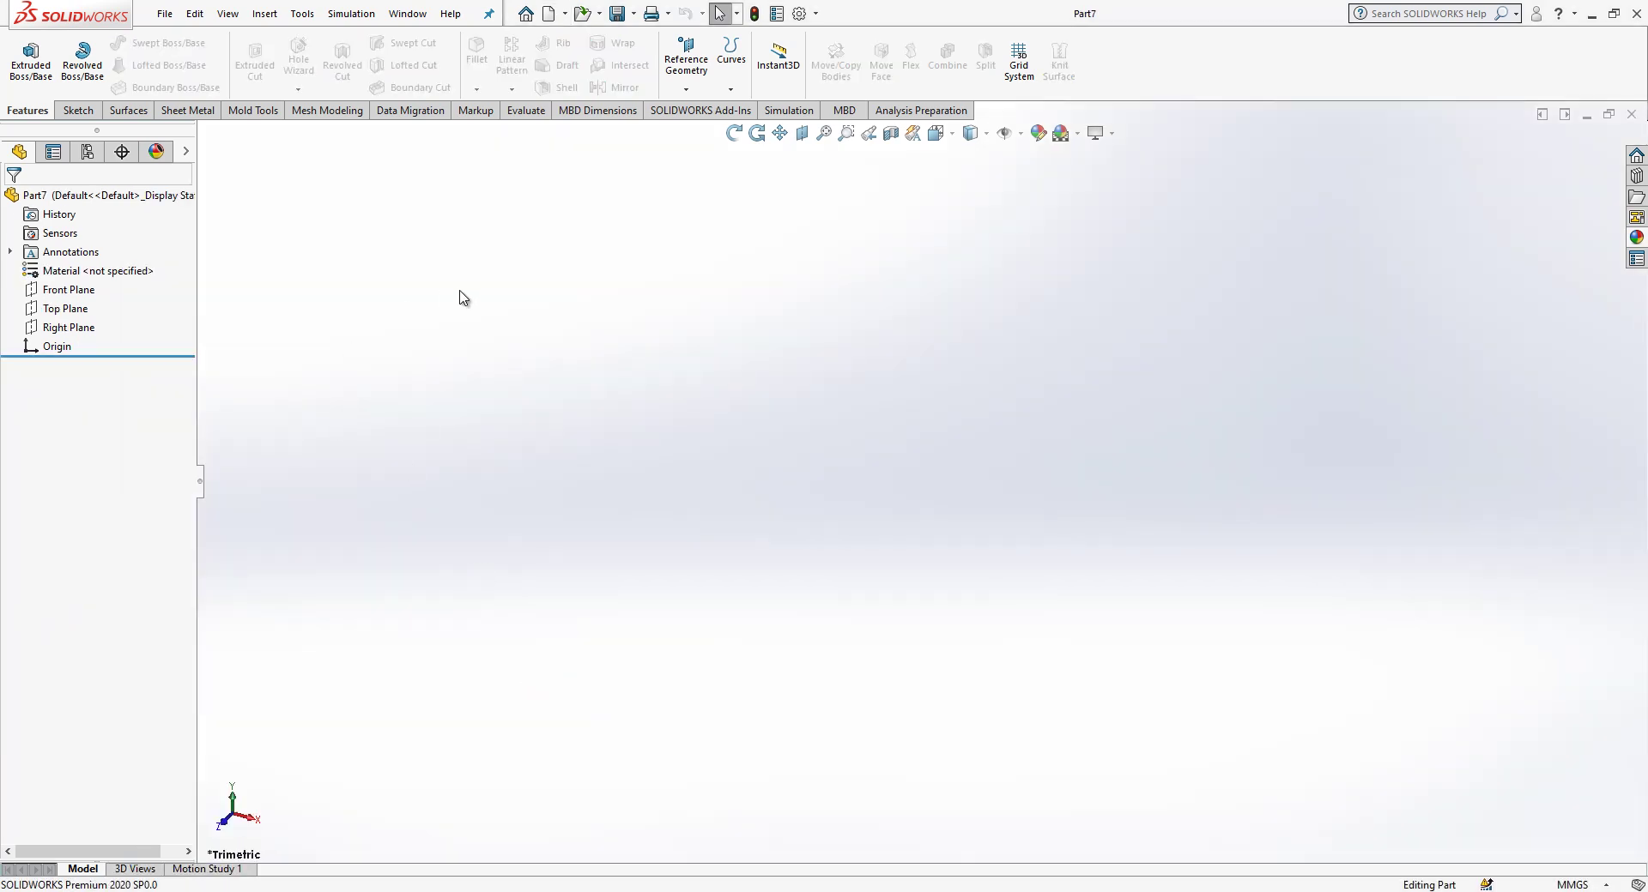
Open the Data Converterd Voronoi DXF file from the Voronoi folder, showing all file types
left_click(588, 17)
left_click(301, 128)
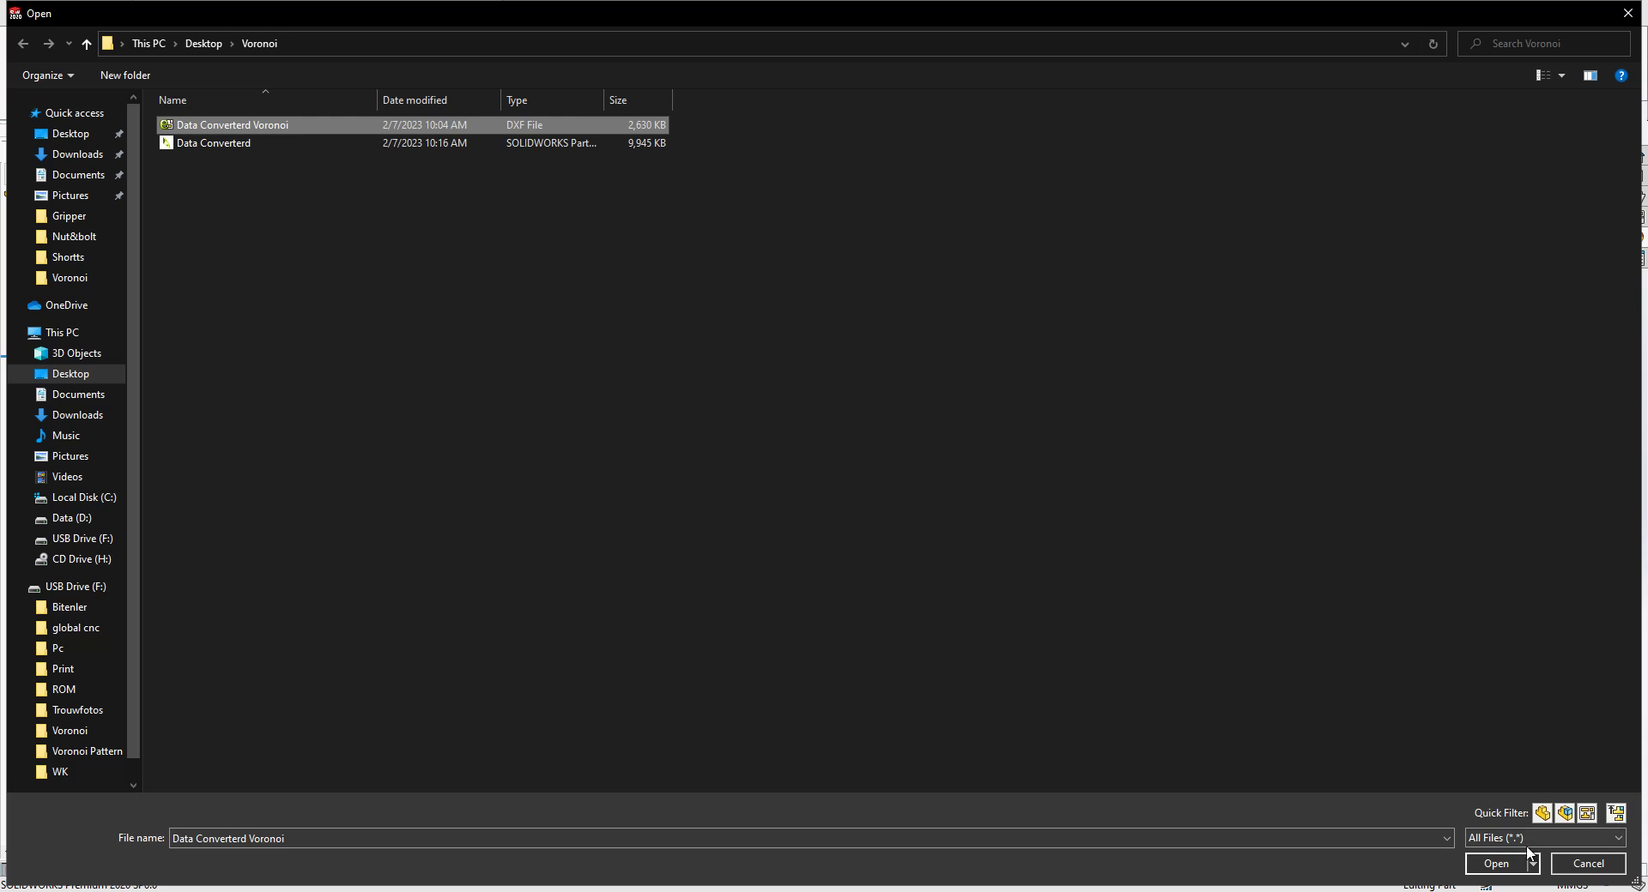
left_click(1497, 864)
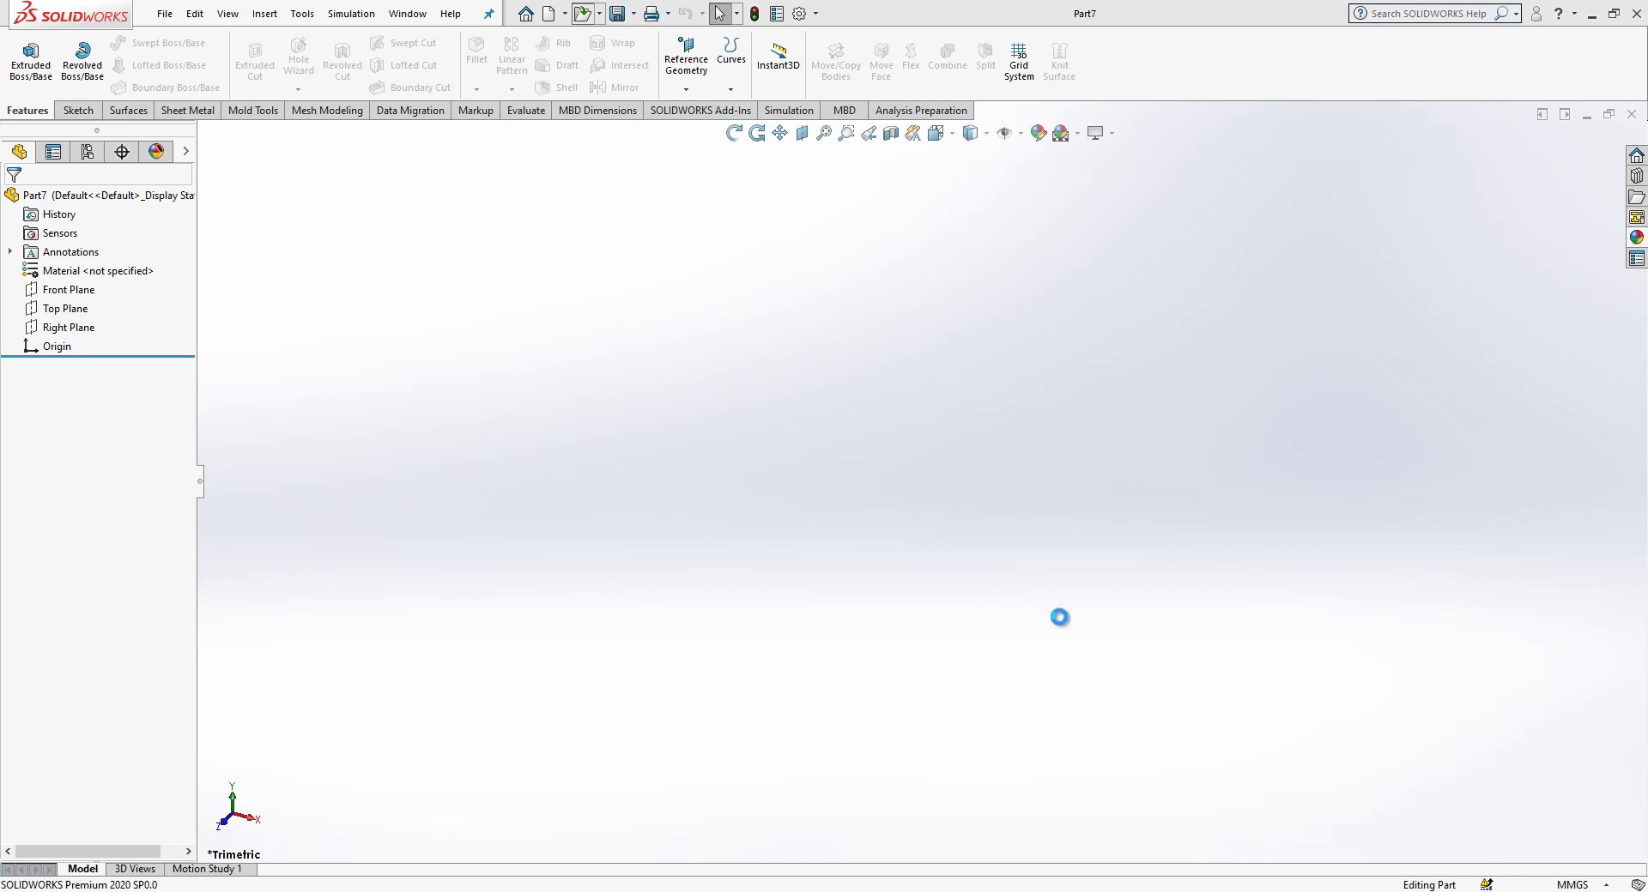
Import the DXF into a new part as a 2D sketch, keeping millimeters as units
left_click(820, 405)
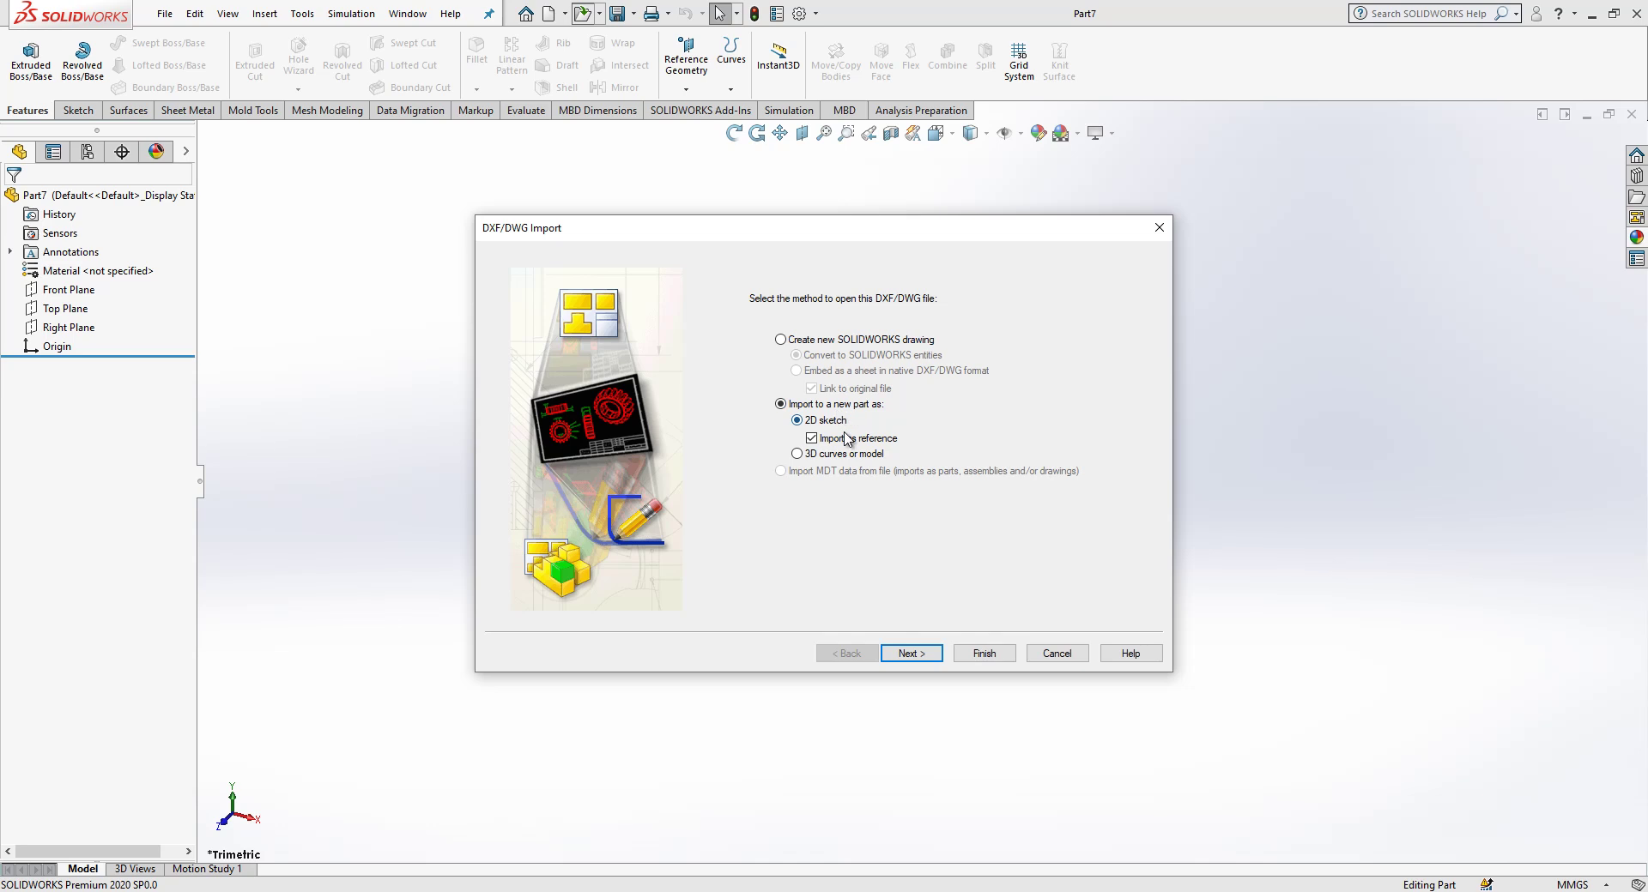
left_click(927, 656)
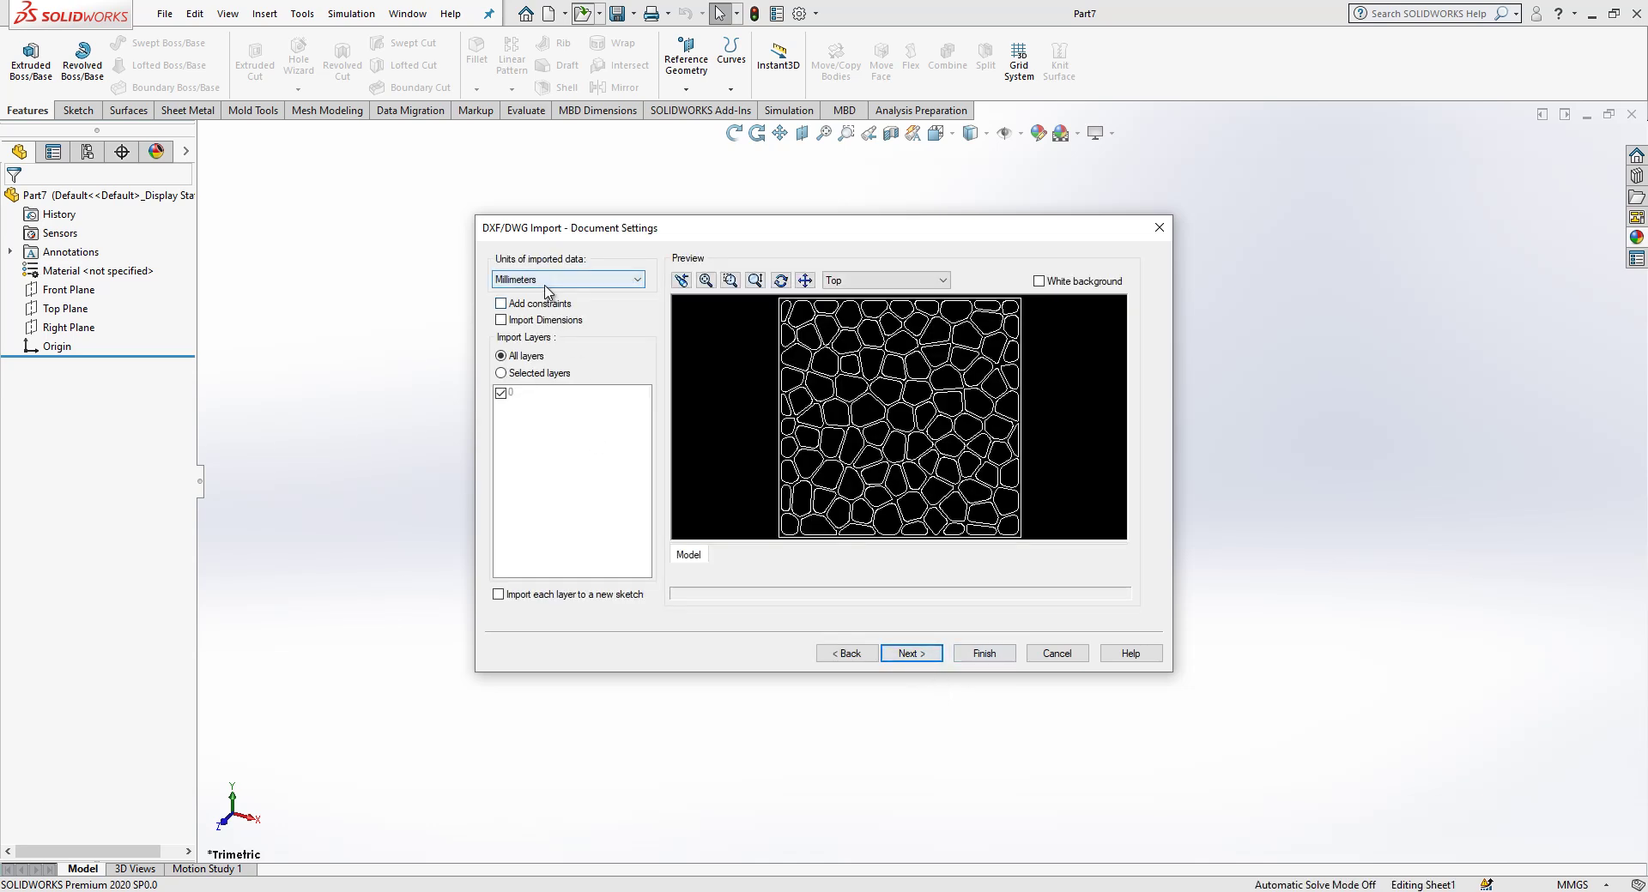
left_click(1007, 659)
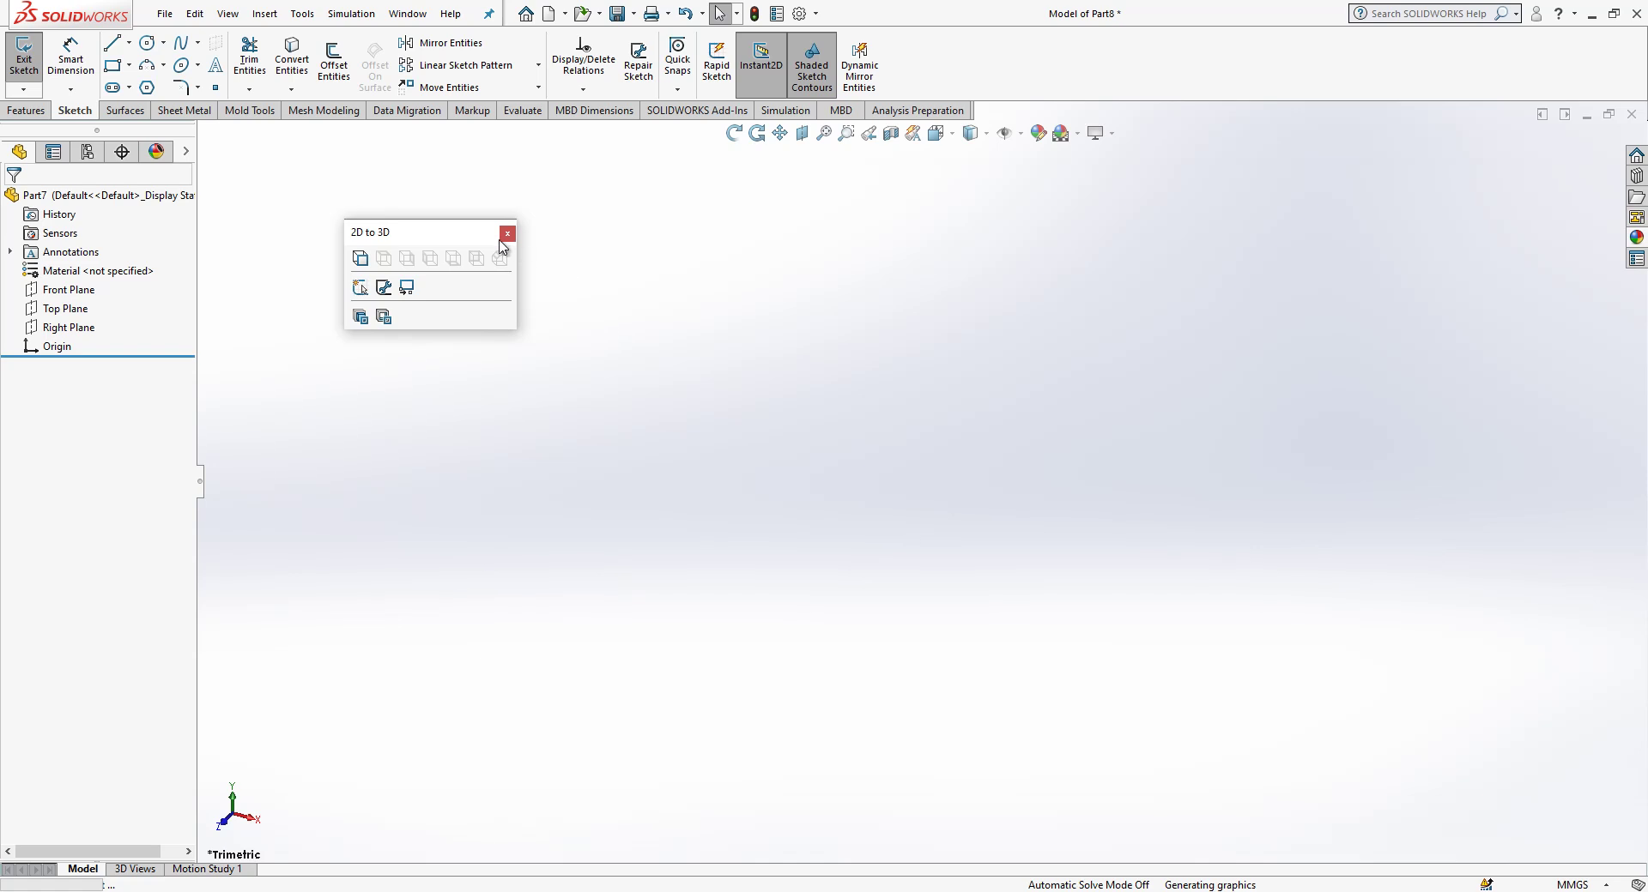
Dismiss the 2D to 3D toolbar and exit the imported sketch, keeping it as Model
left_click(504, 238)
mouse_move(1014, 704)
middle_mouse_down()
mouse_move(1018, 573)
mouse_move(884, 468)
mouse_move(1004, 599)
mouse_move(1019, 576)
middle_mouse_up()
scroll(1022, 577, "down", 1)
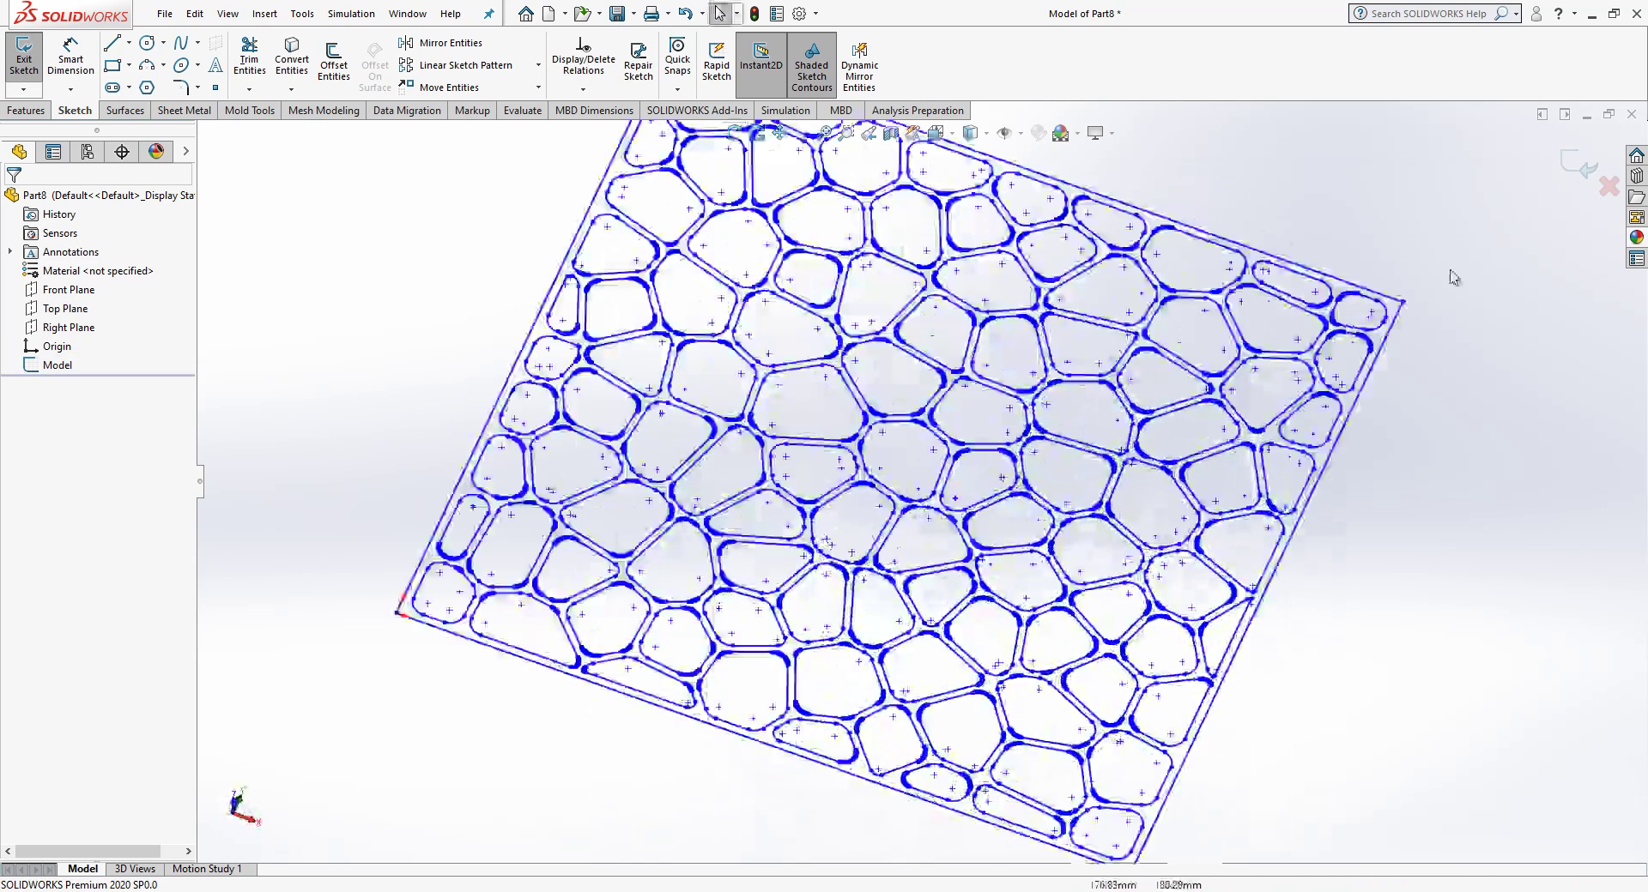
left_click(1566, 163)
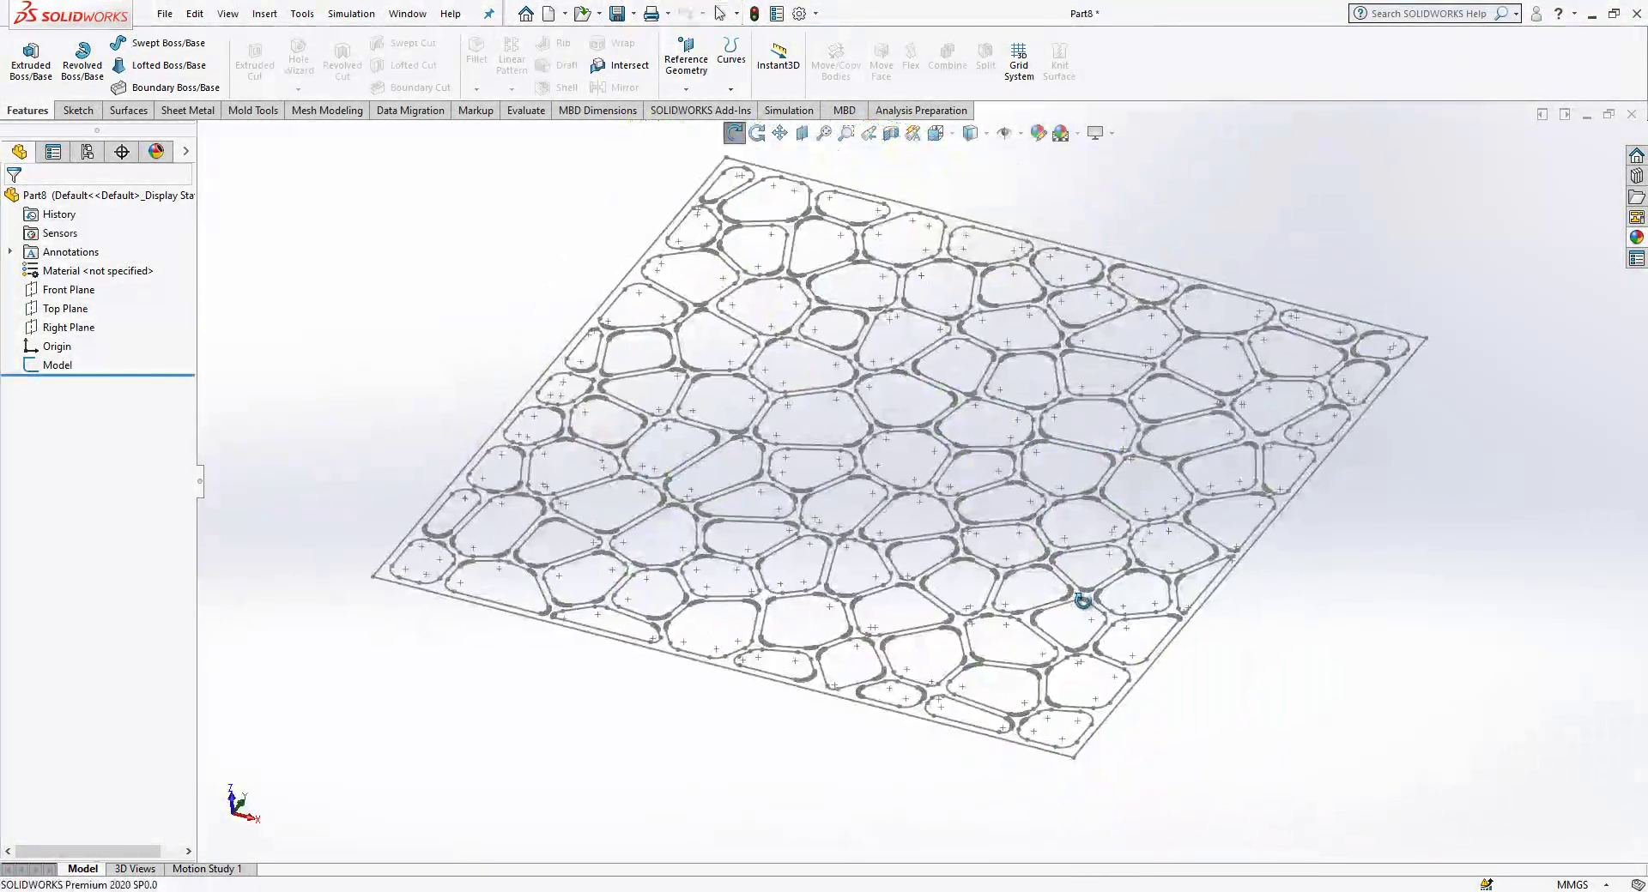
Extrude the Model sketch Blind to a 2 mm depth as Boss-Extrude1
left_click(64, 371)
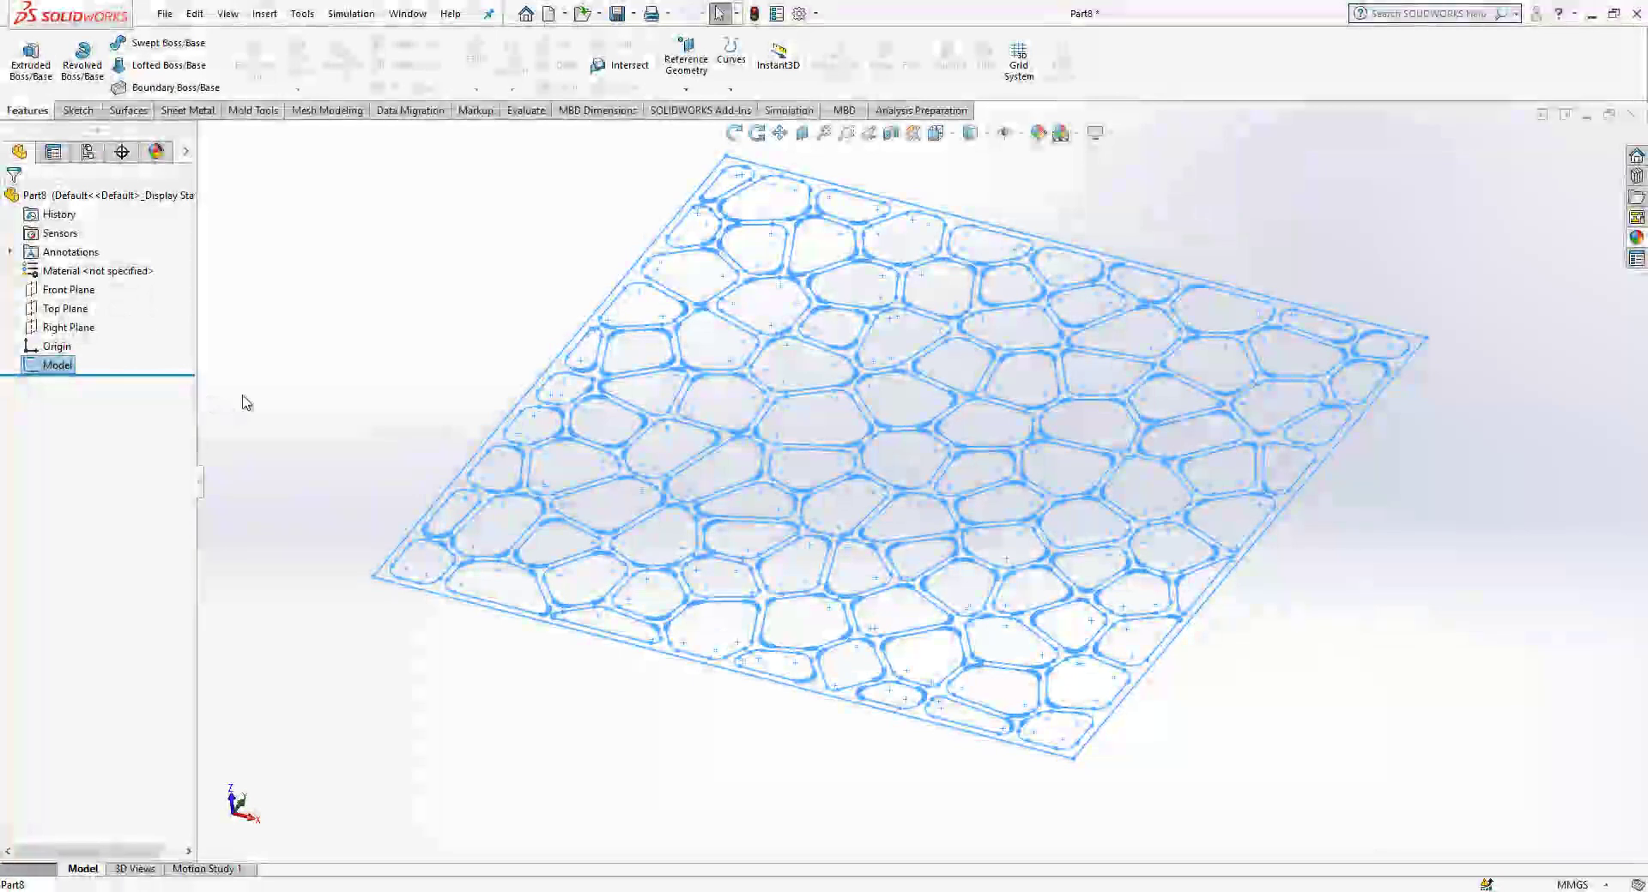
left_click(26, 60)
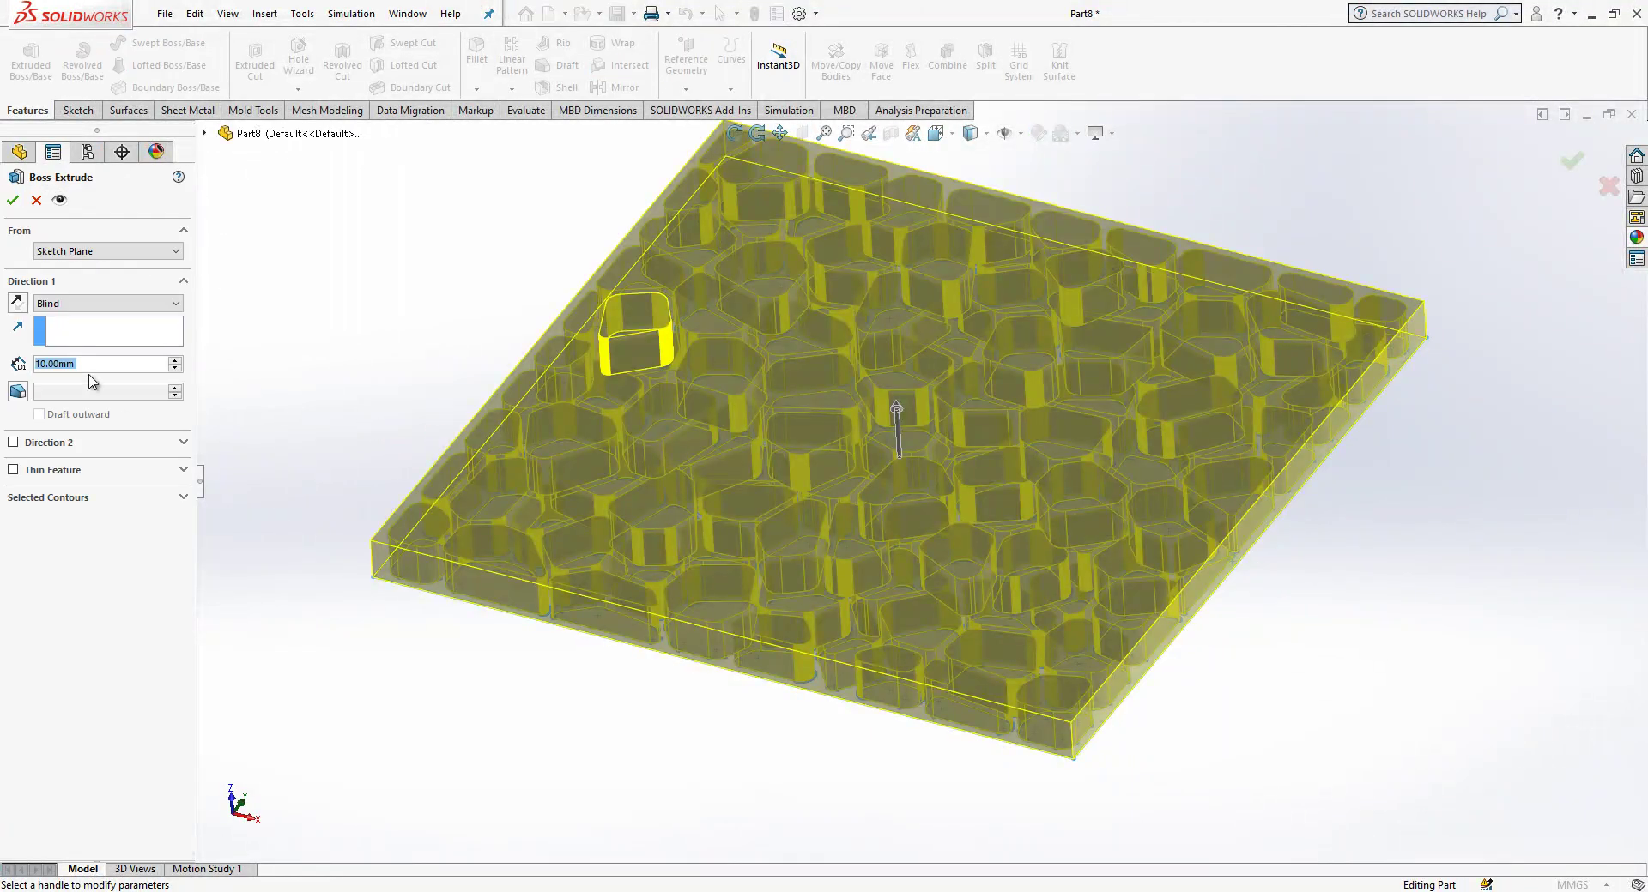
type("2")
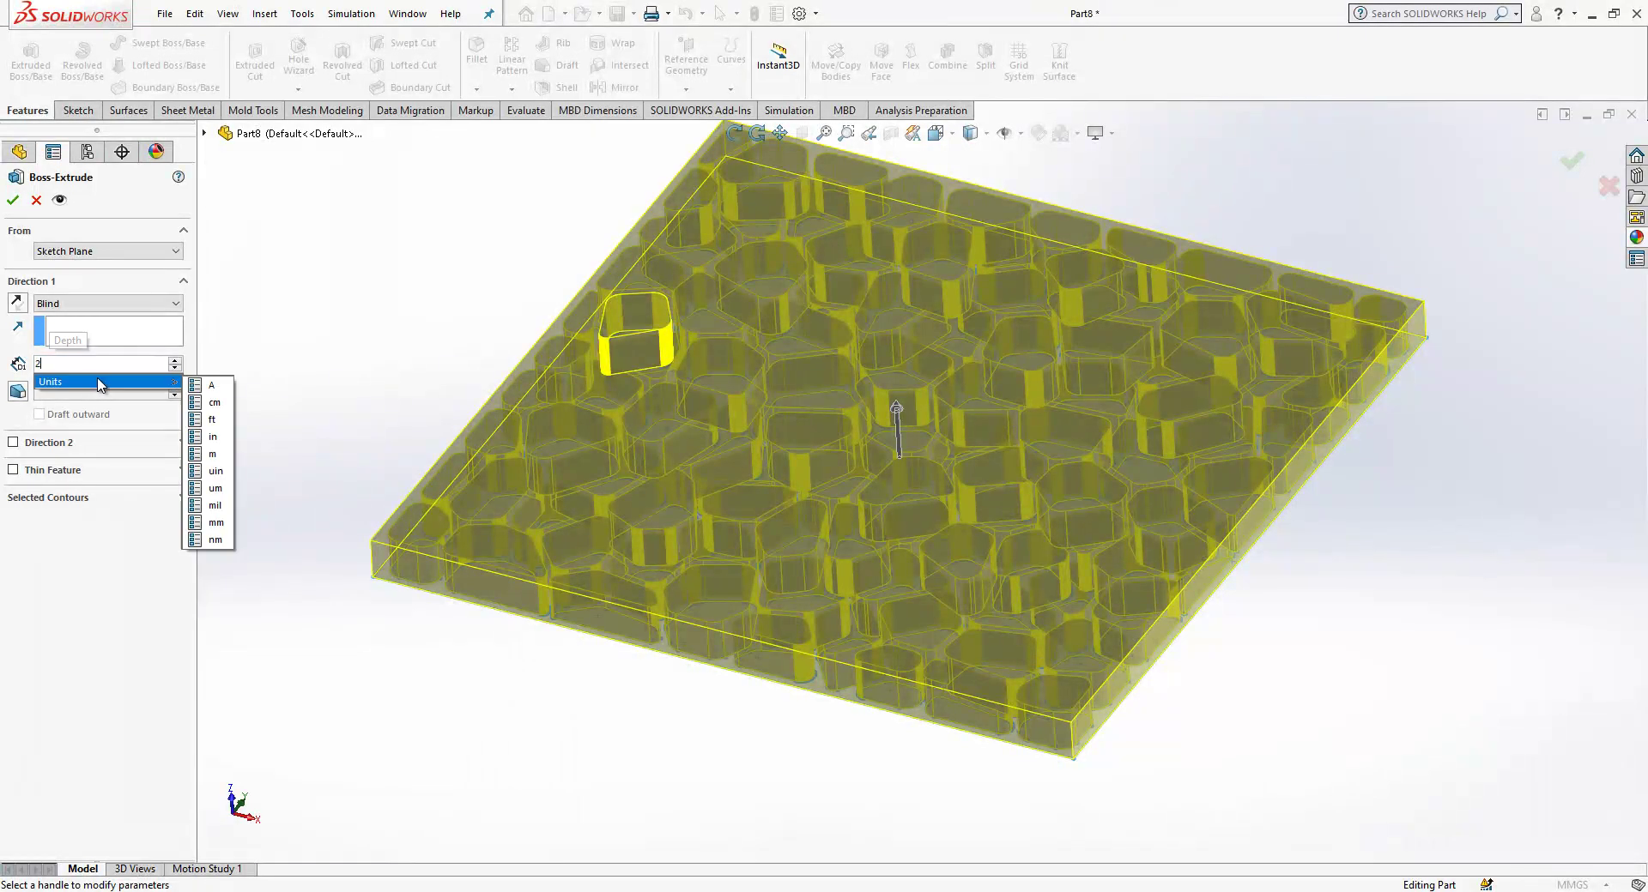
key("Return")
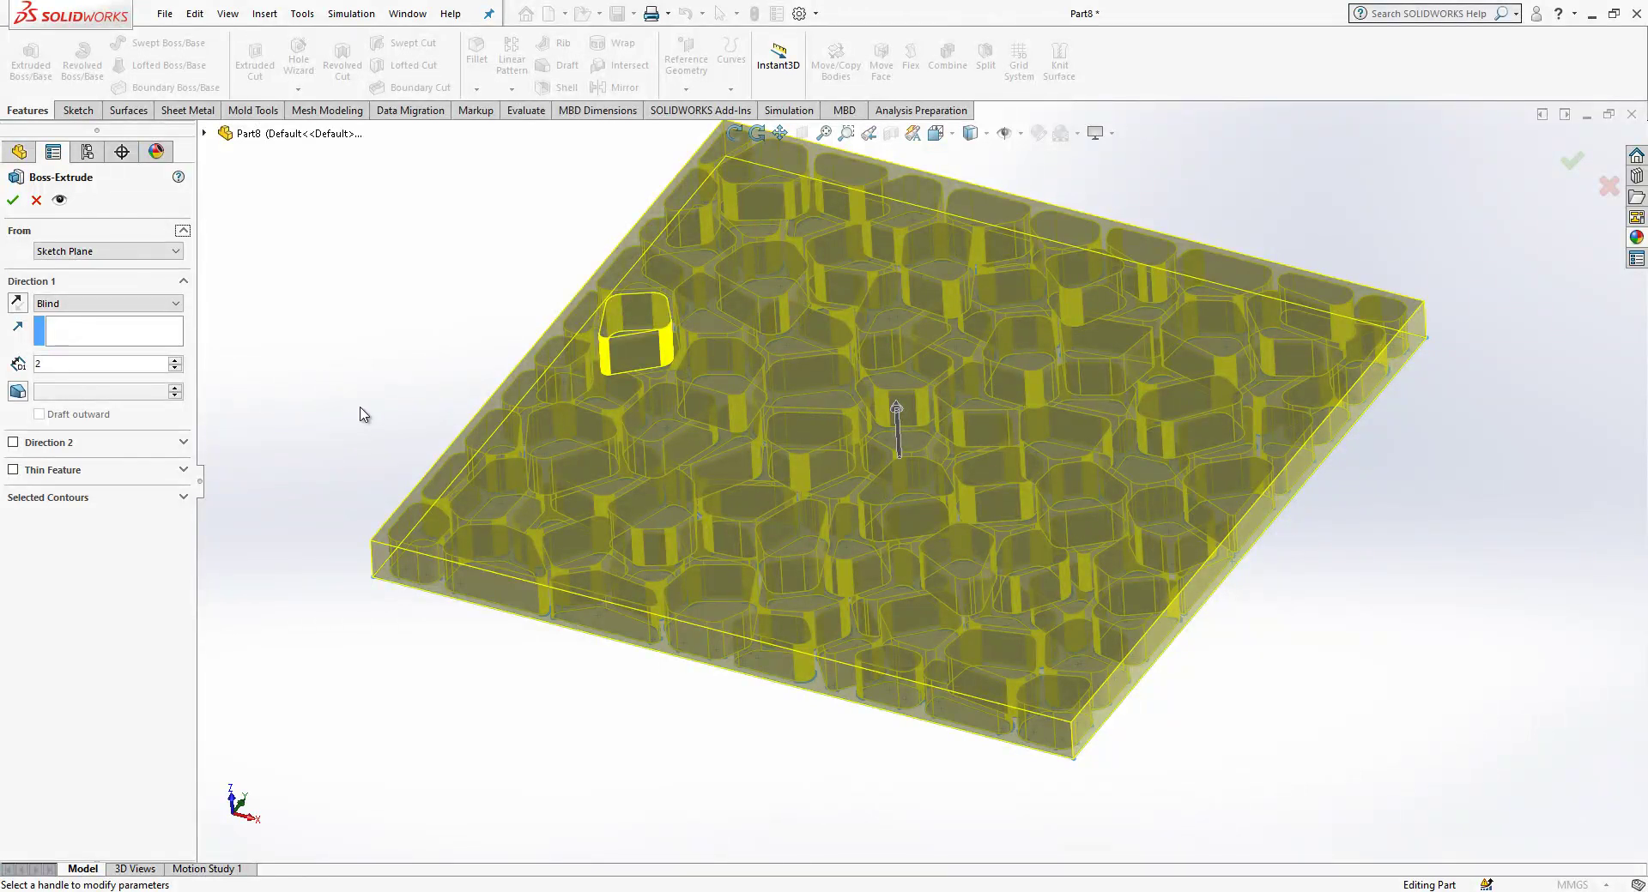
key("Return")
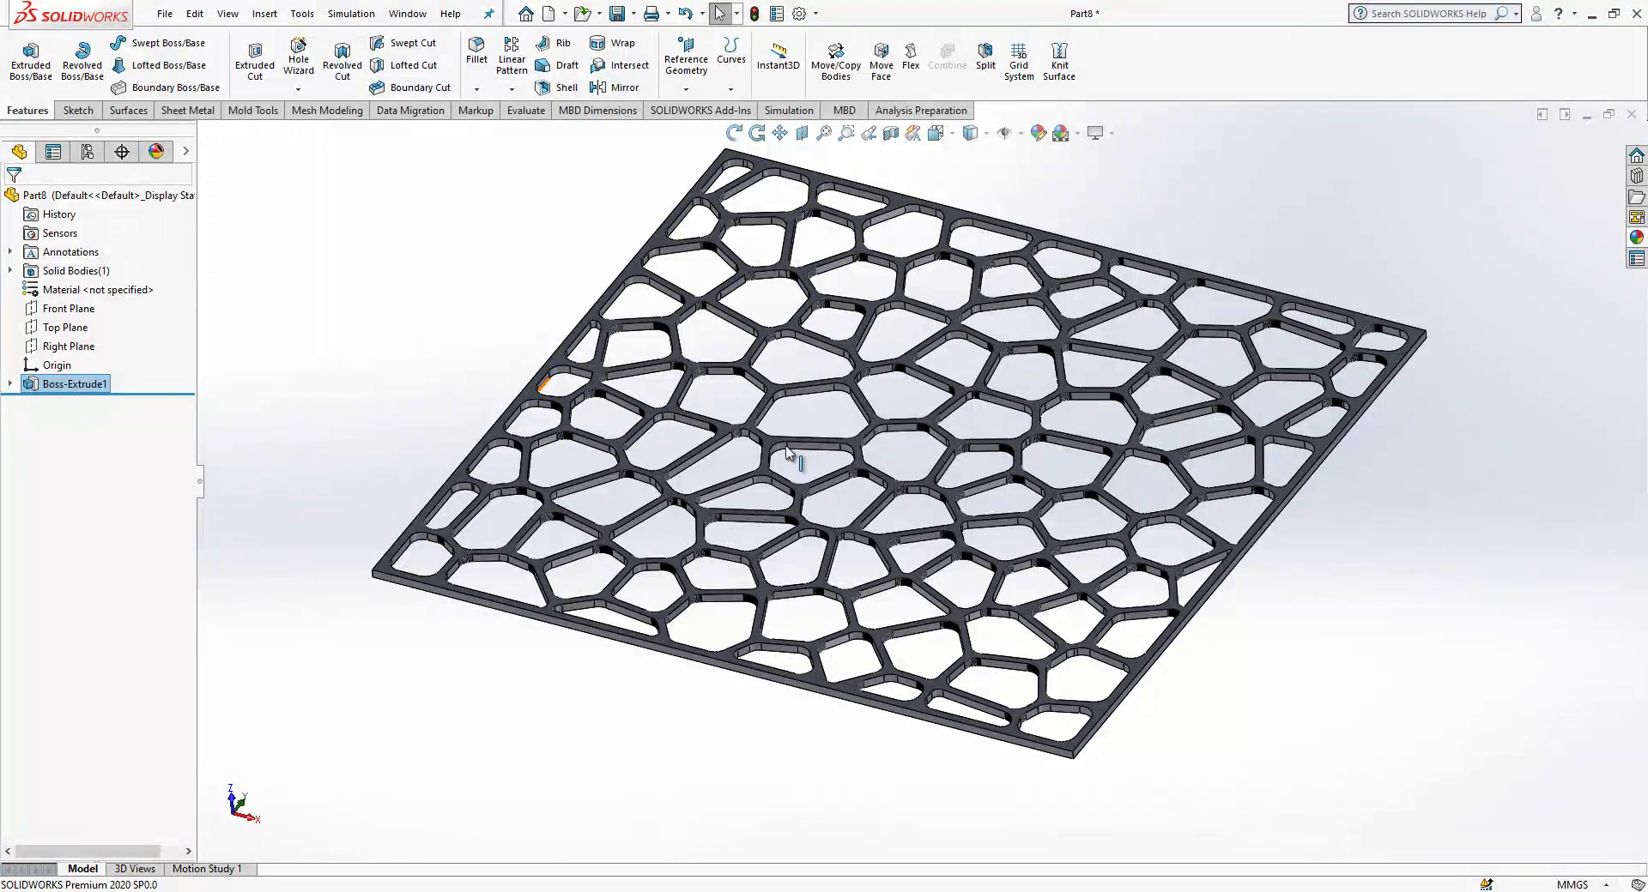
Switch the display to Shaded and orient the view Normal To the plate face
left_click(977, 137)
left_click(973, 177)
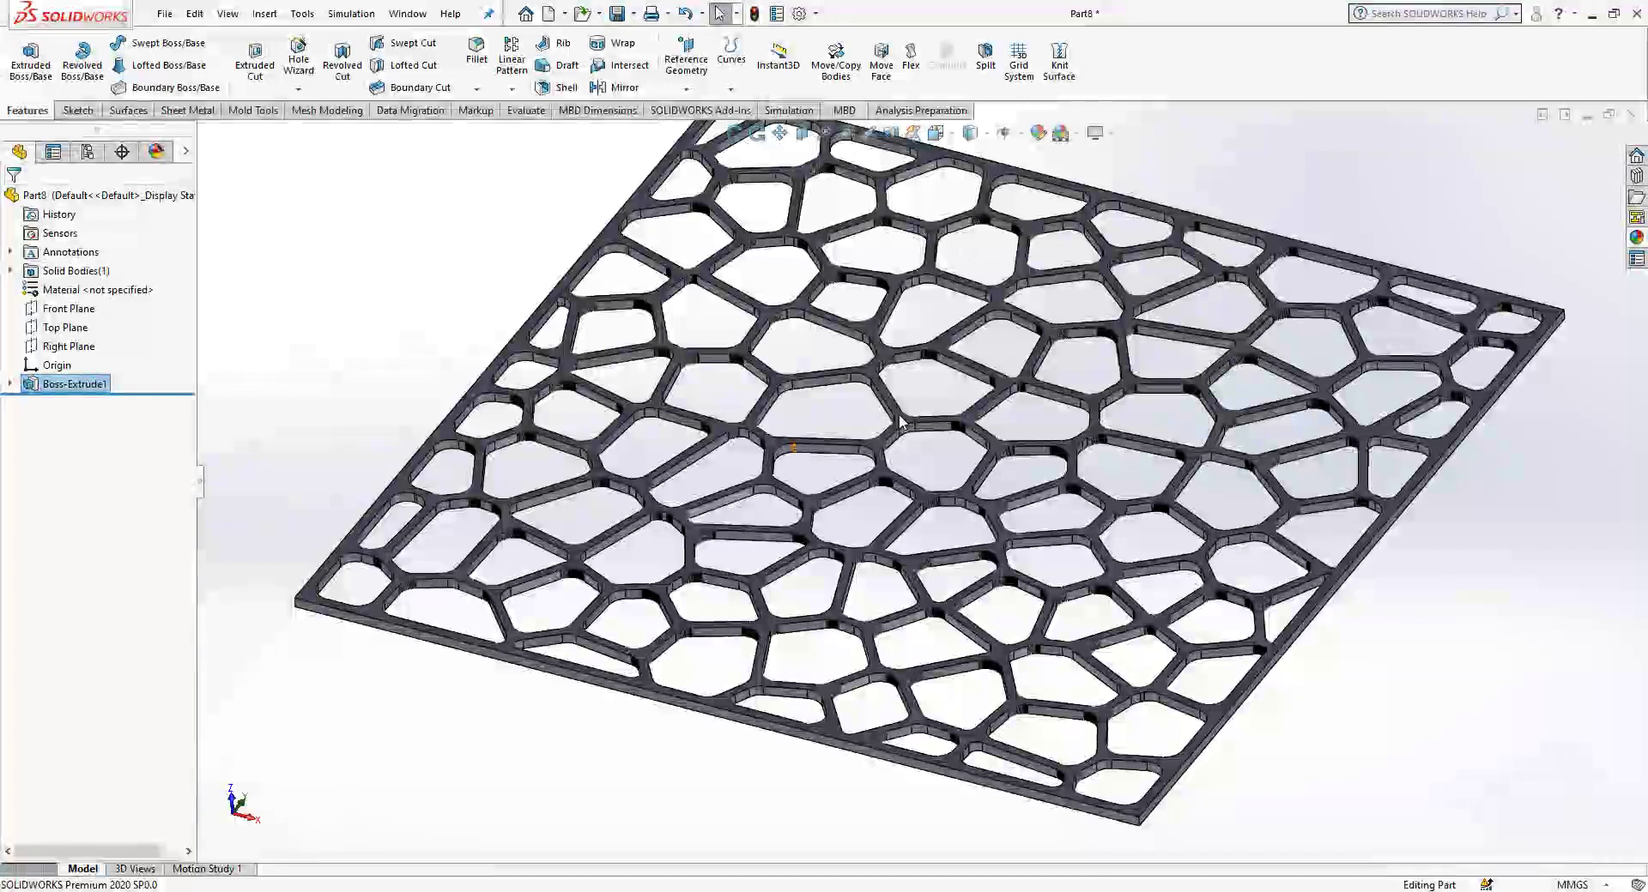
middle_click_drag(899, 417, 921, 448)
middle_click_drag(928, 502, 895, 489)
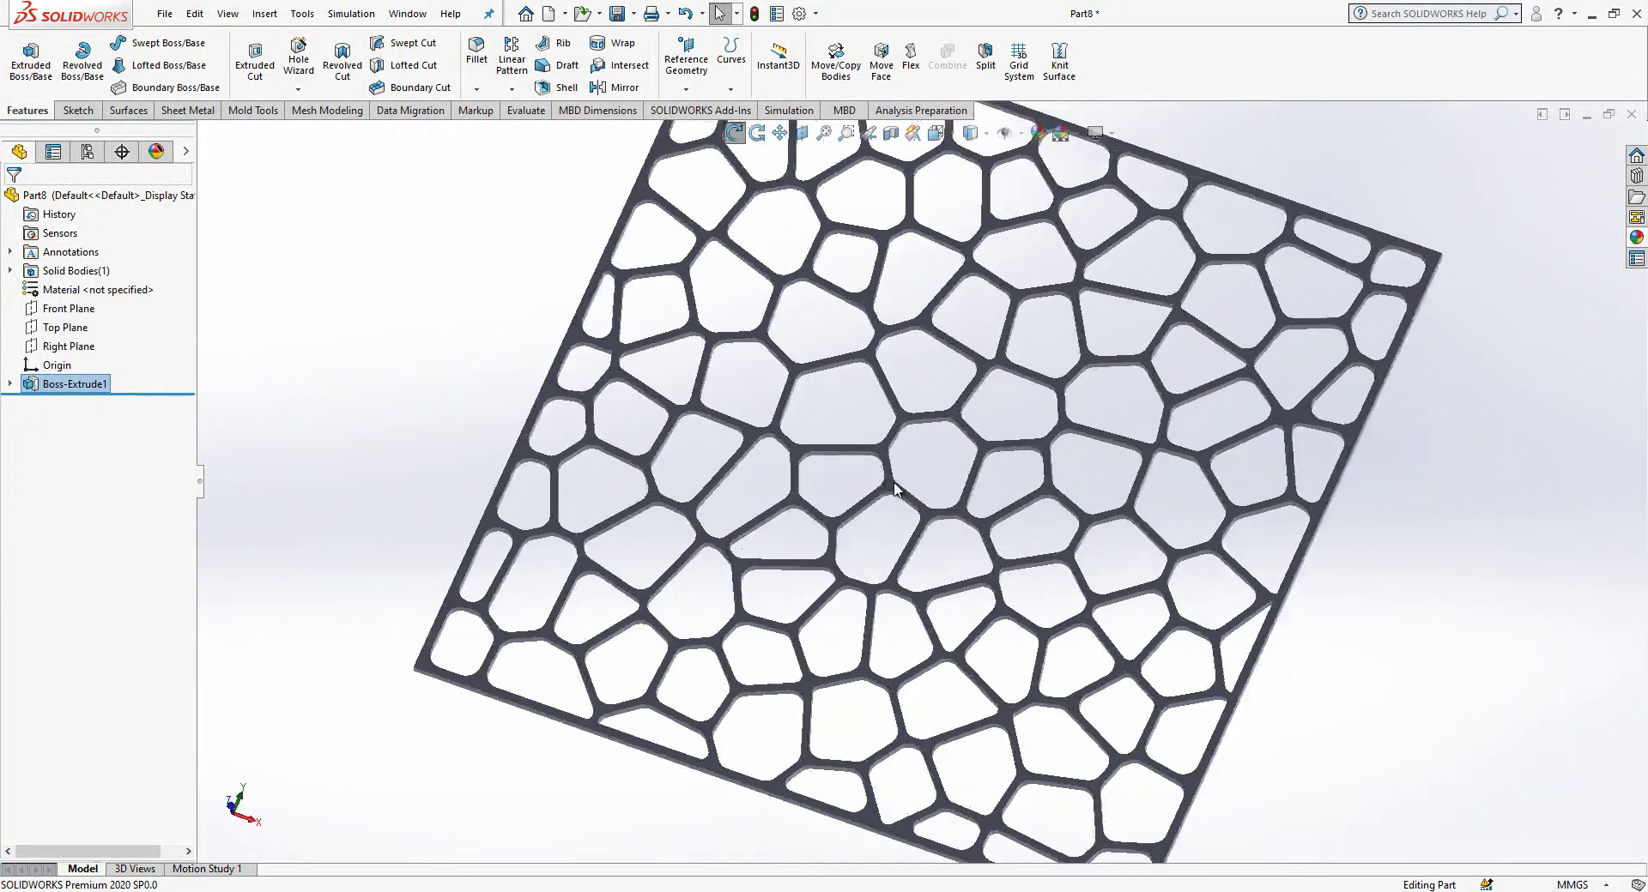
scroll(893, 491, "down", 2)
left_click(891, 487)
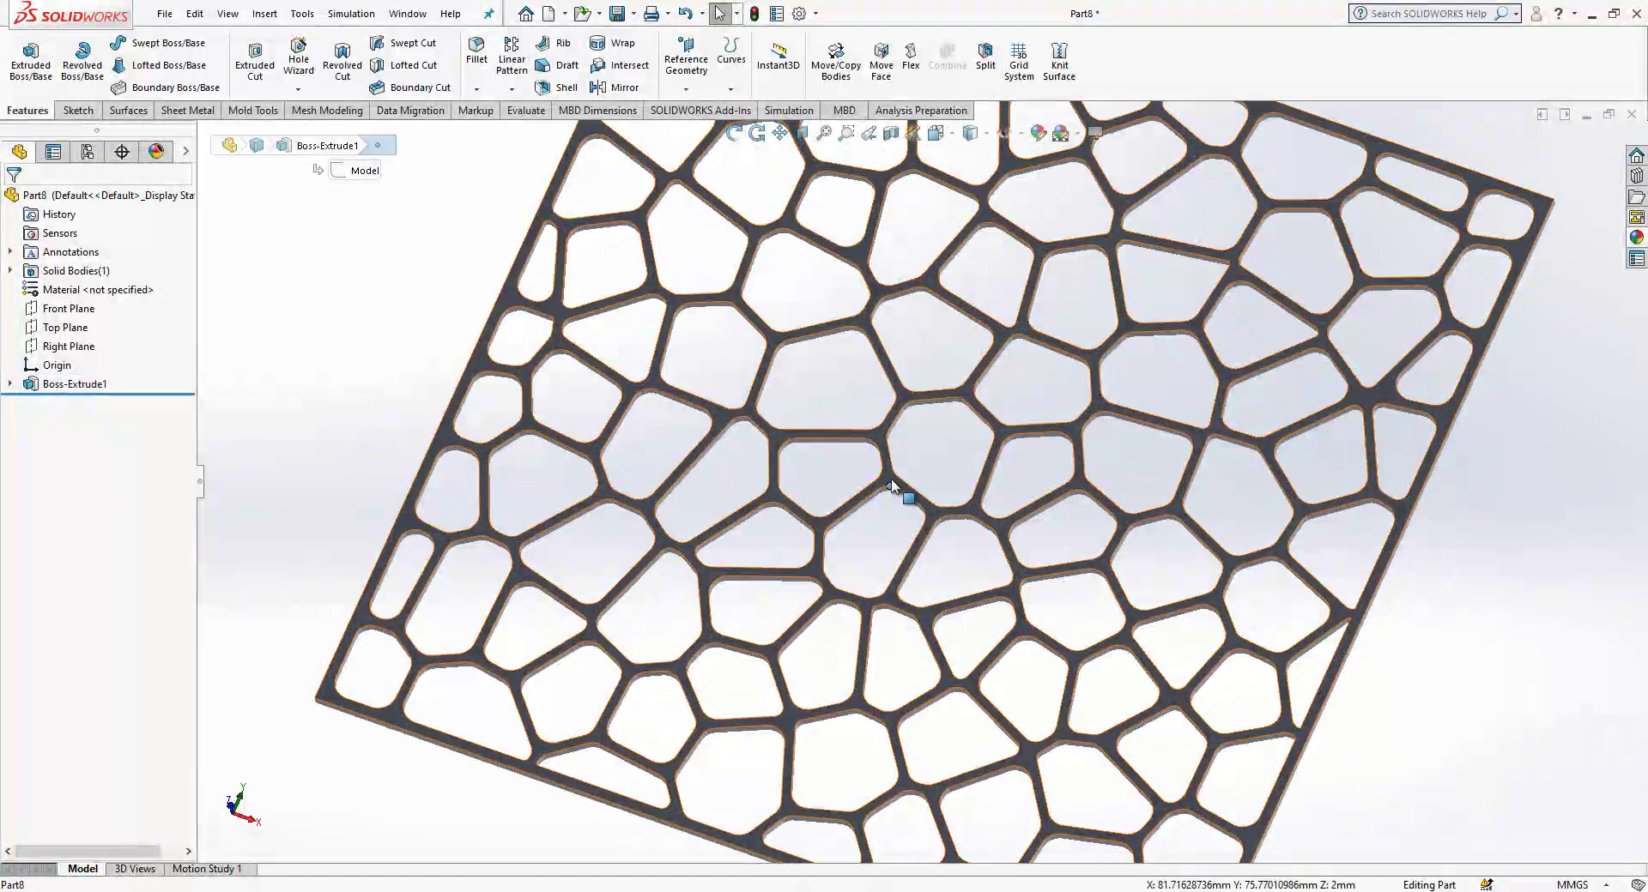
left_click(980, 453)
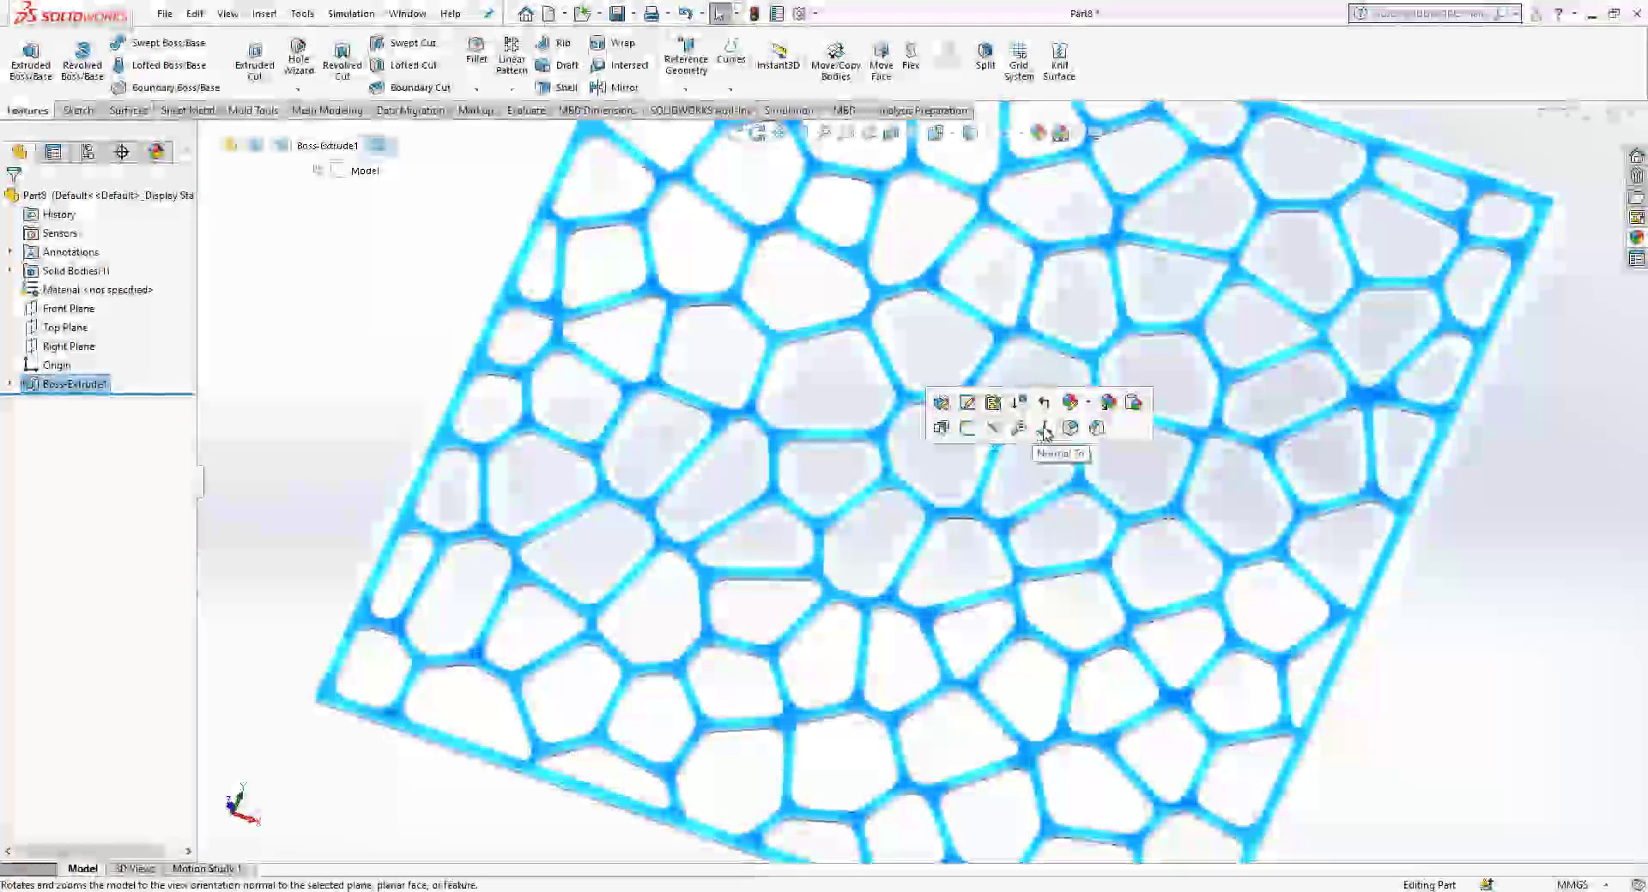
left_click(1045, 431)
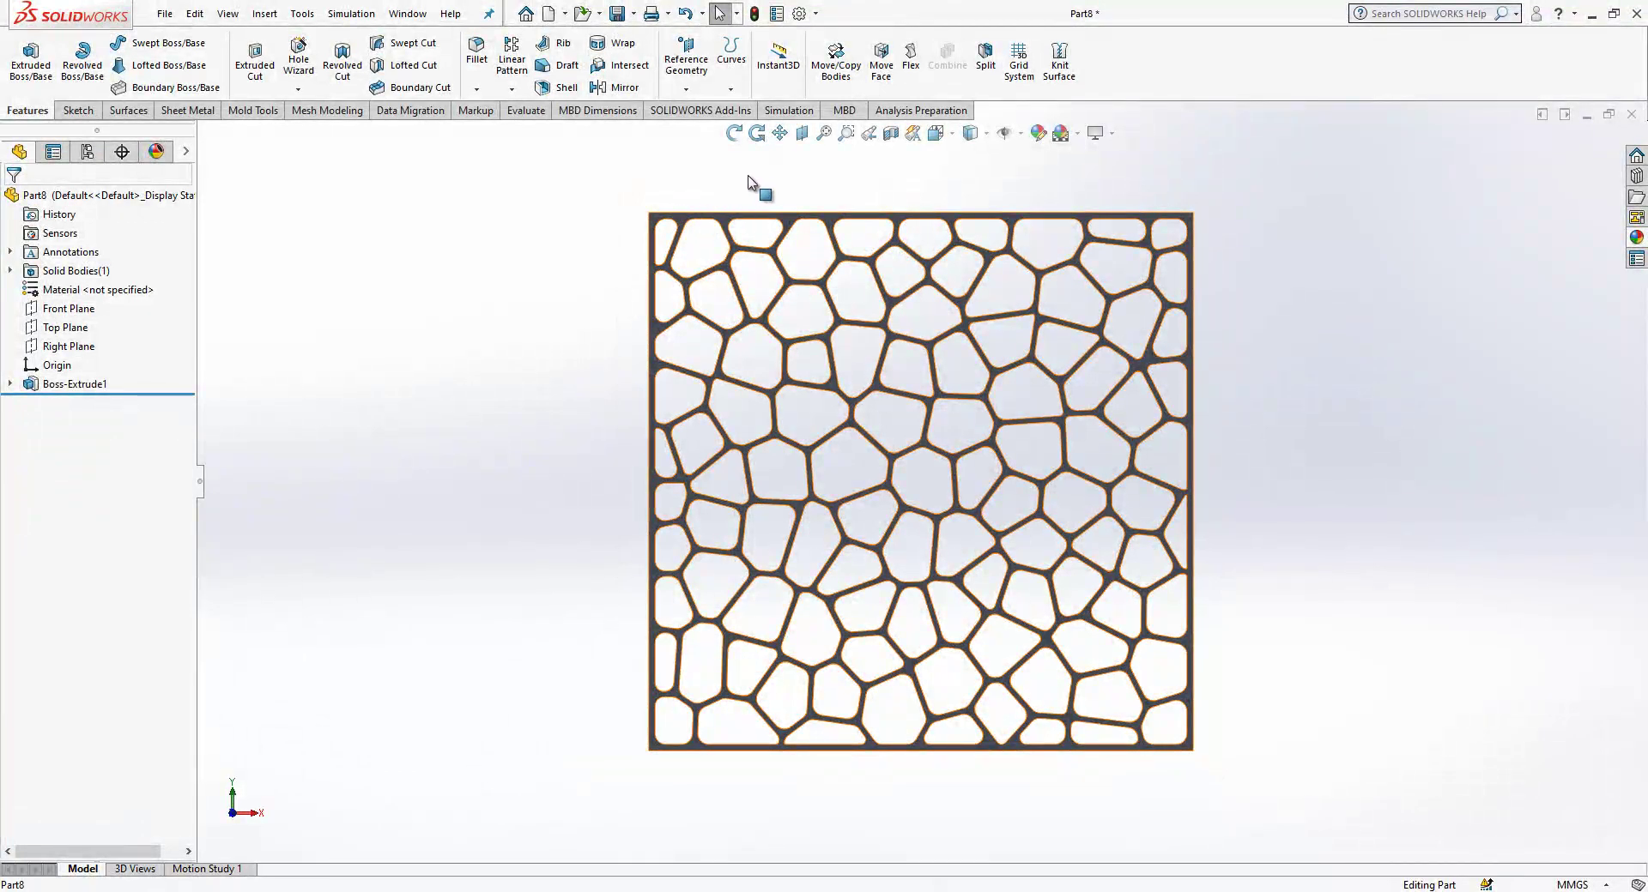
Start a sketch on the plate face and convert its left and bottom edges
left_click(641, 197)
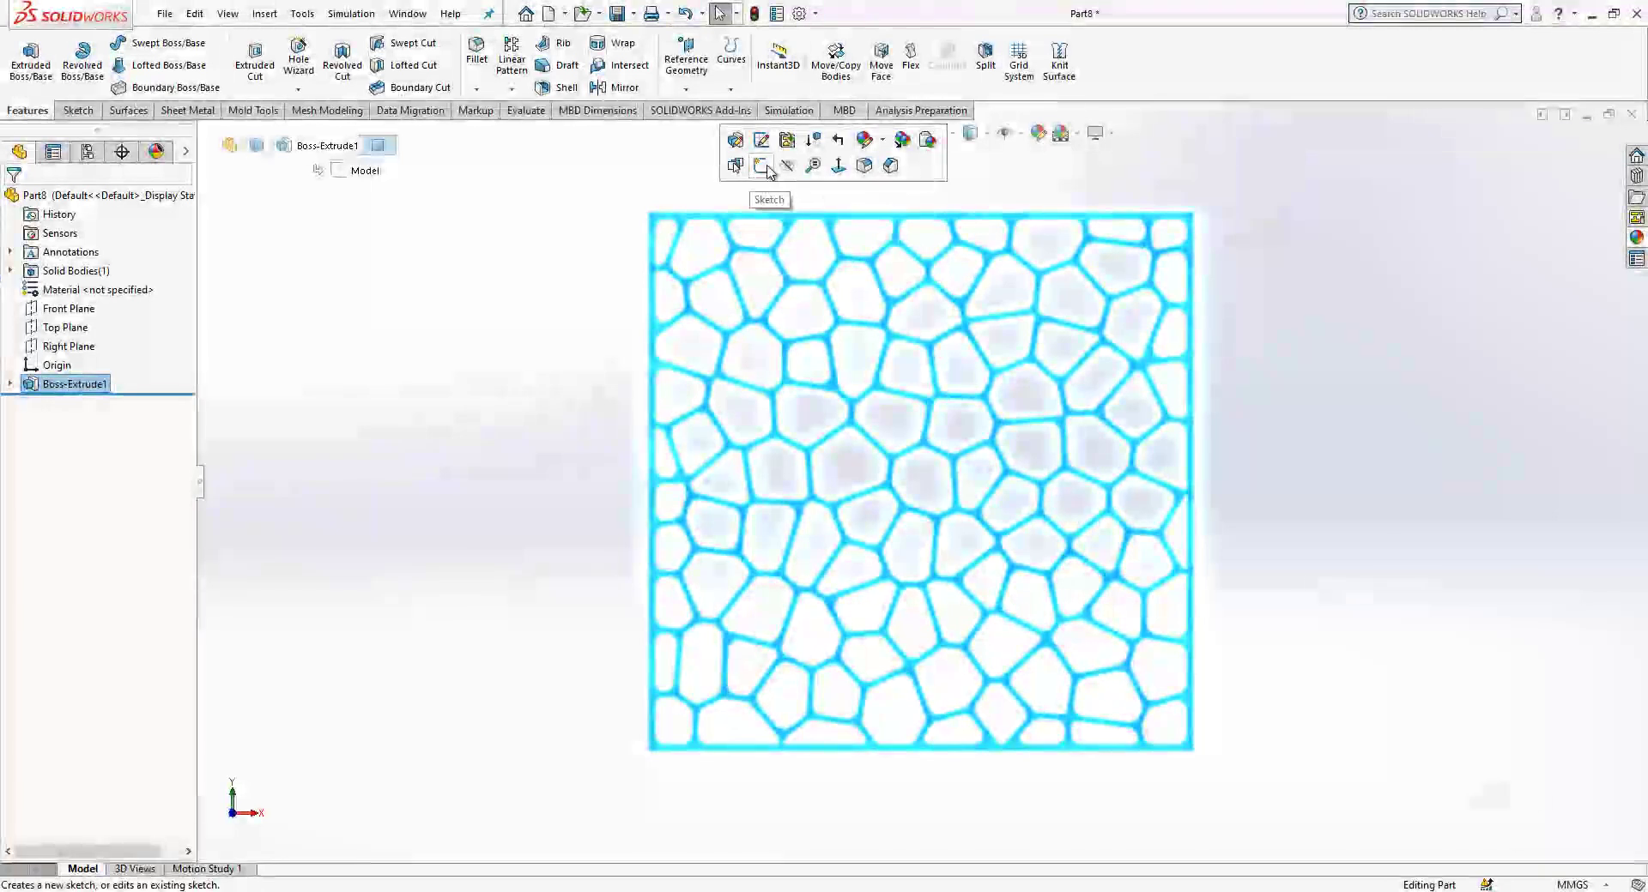
left_click(761, 165)
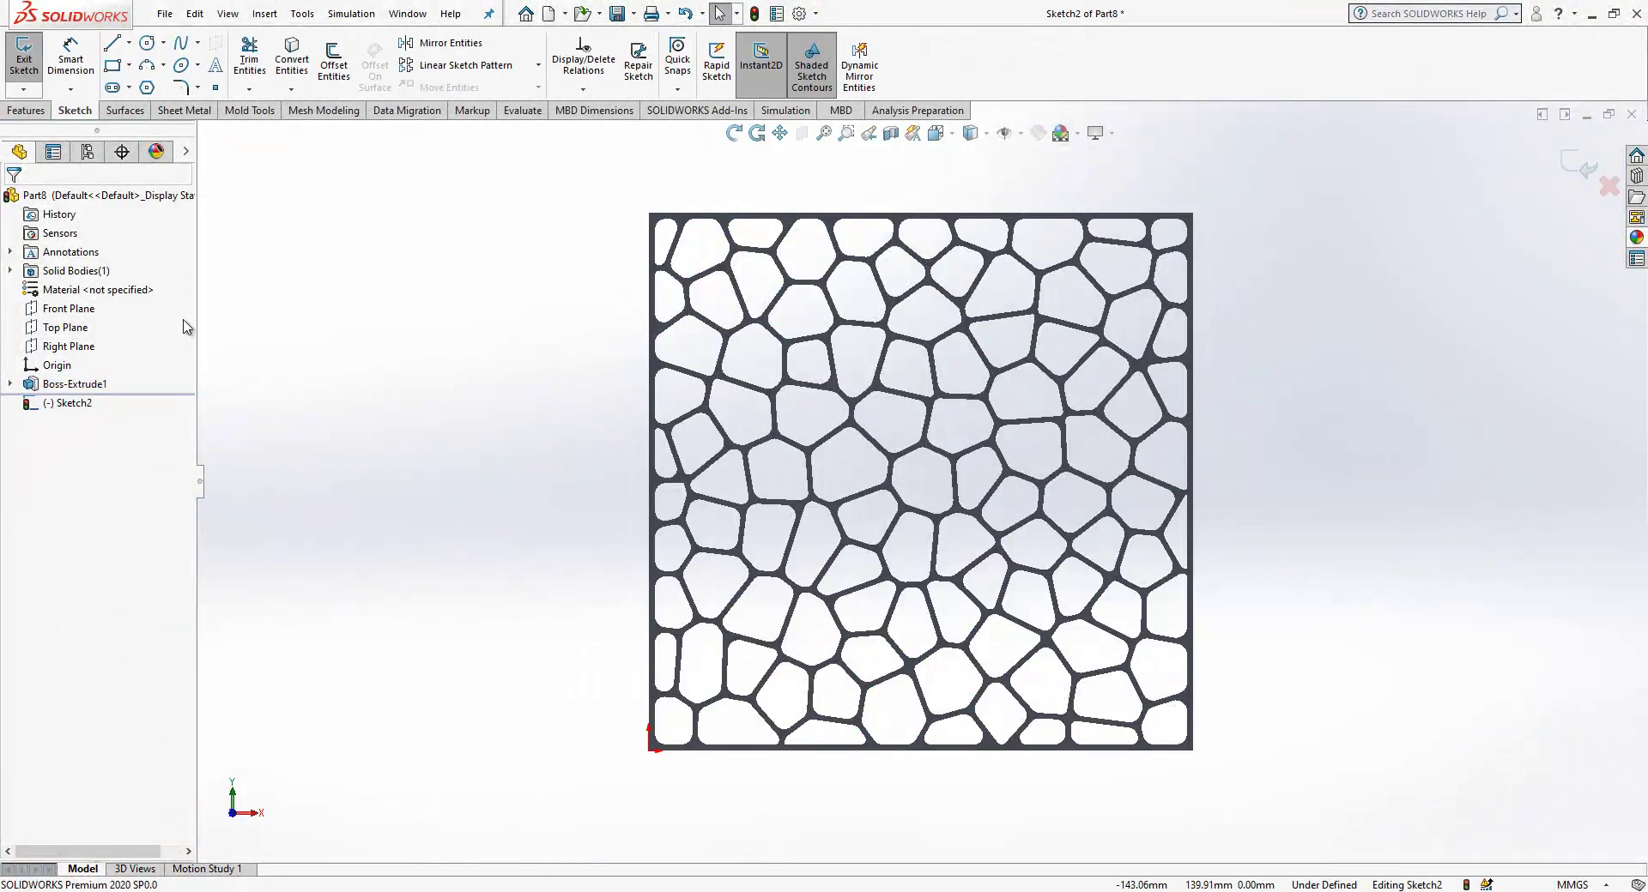
left_click(739, 749, "ctrl")
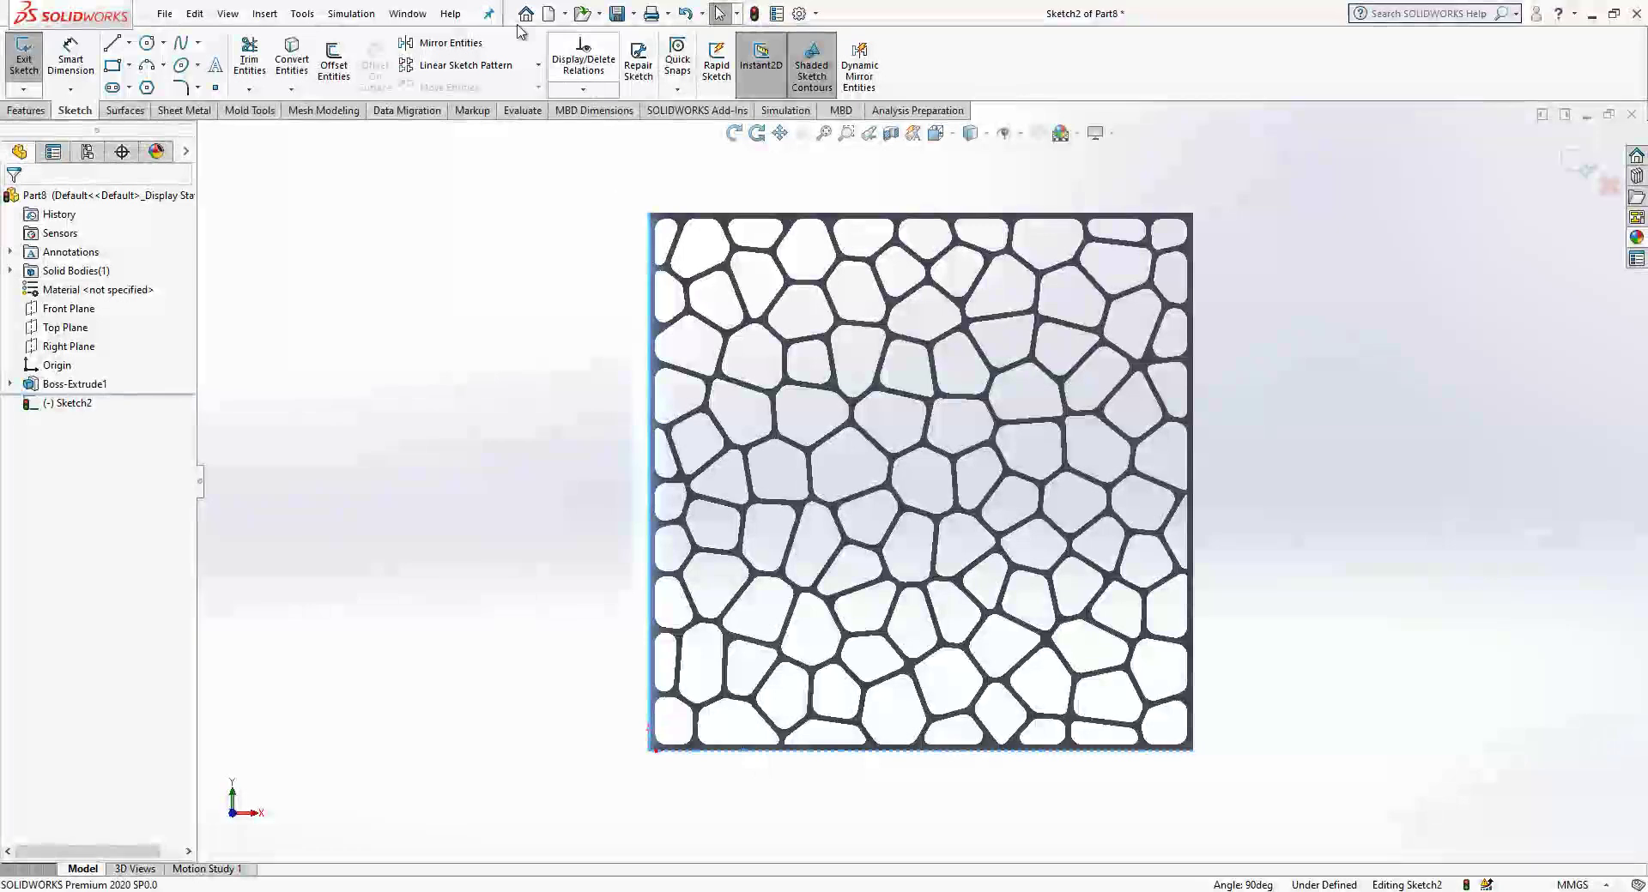
left_click(301, 77)
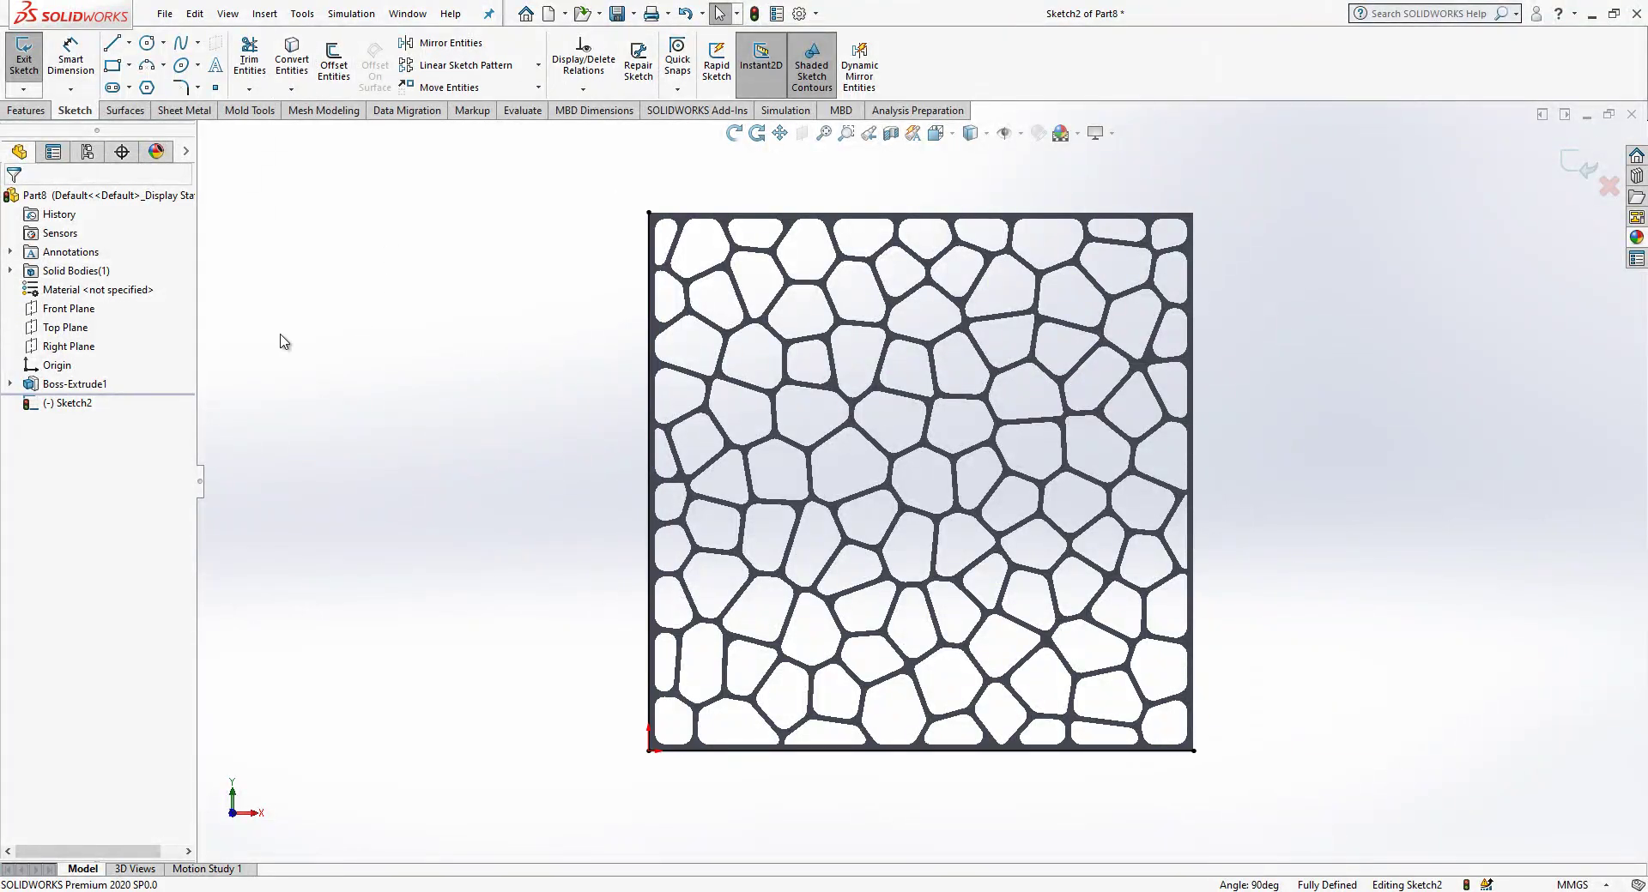
Hide the plate body and make both converted lines construction geometry
left_click(93, 273)
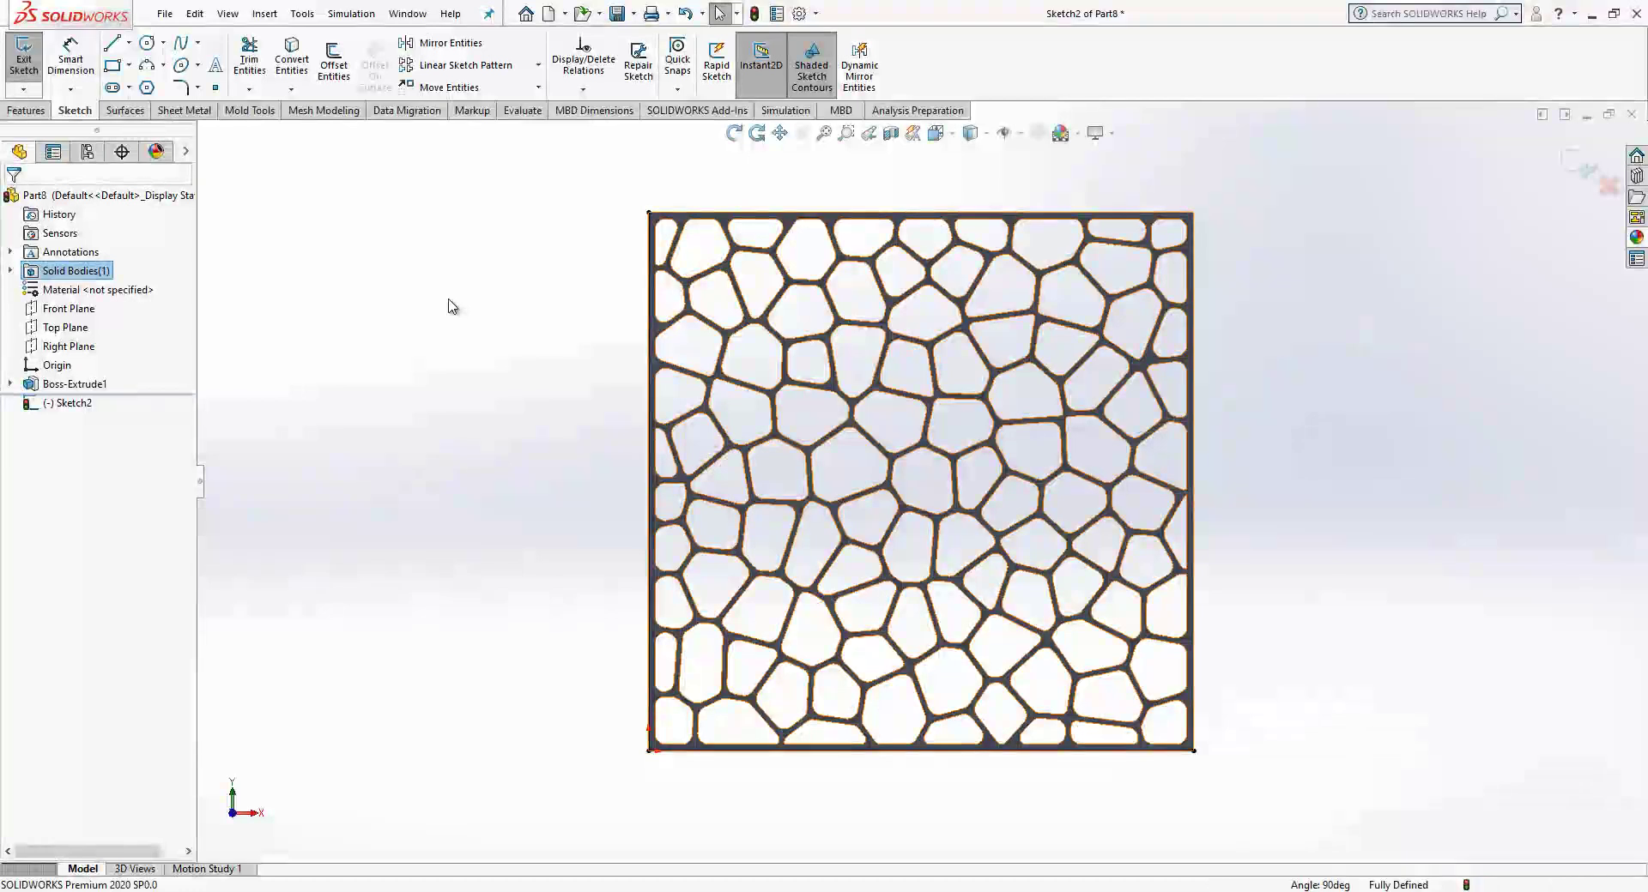
mouse_move(1283, 460)
left_mouse_down()
mouse_move(537, 739)
mouse_move(504, 768)
left_mouse_up()
left_click(604, 698)
left_click(892, 479)
scroll(901, 479, "up", 1)
scroll(1017, 570, "down", 1)
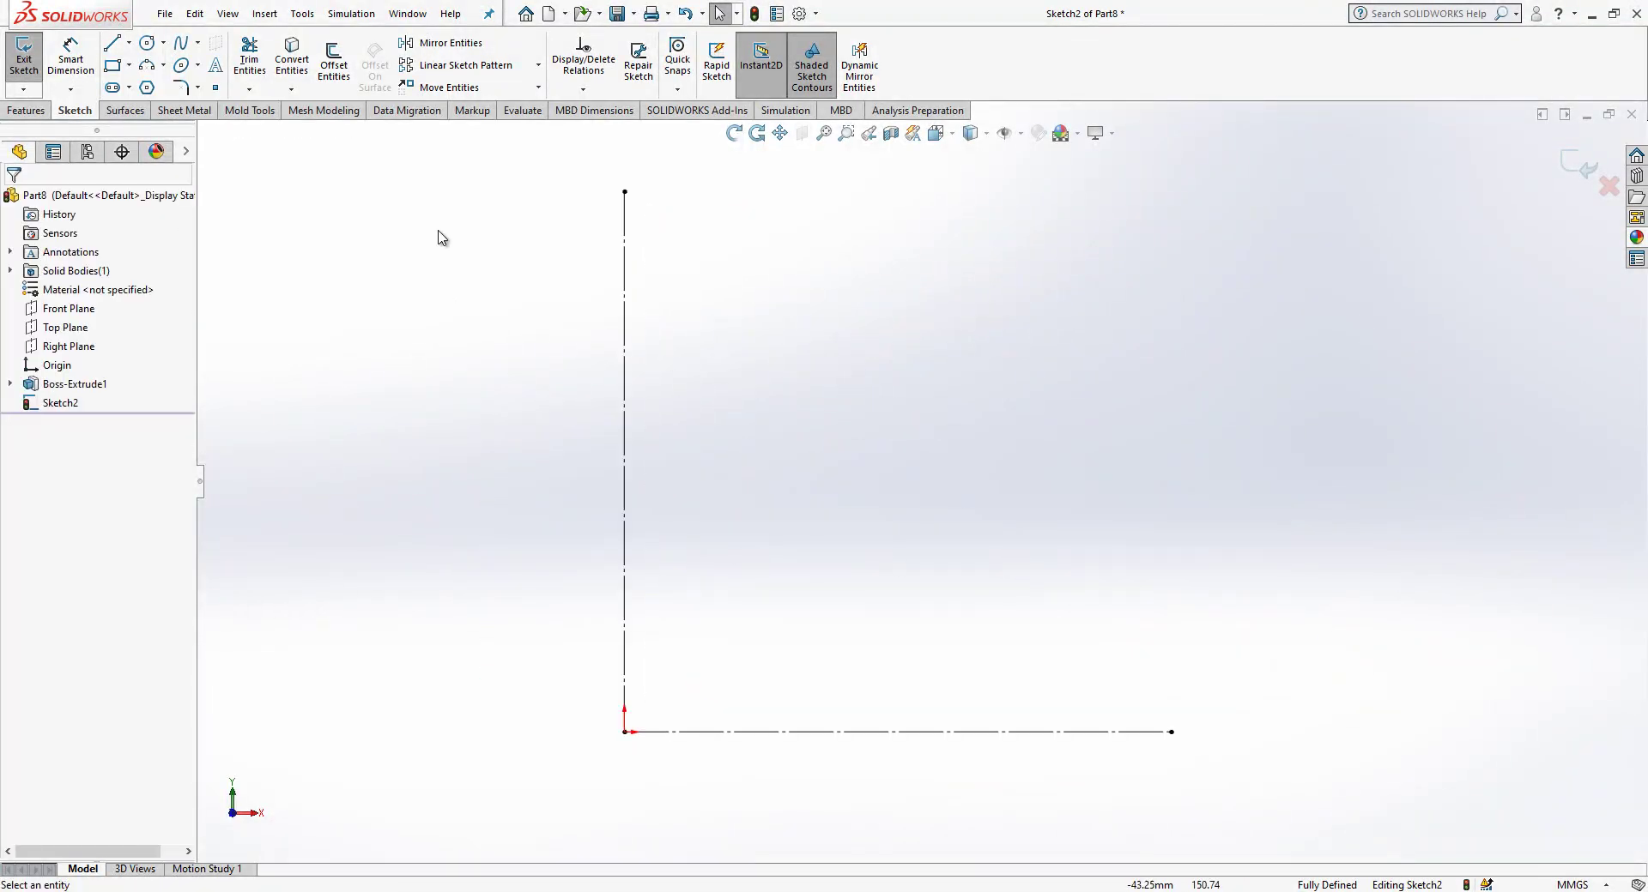
Draw a vertical left line and a horizontal bottom line inside the construction corner
left_click(111, 43)
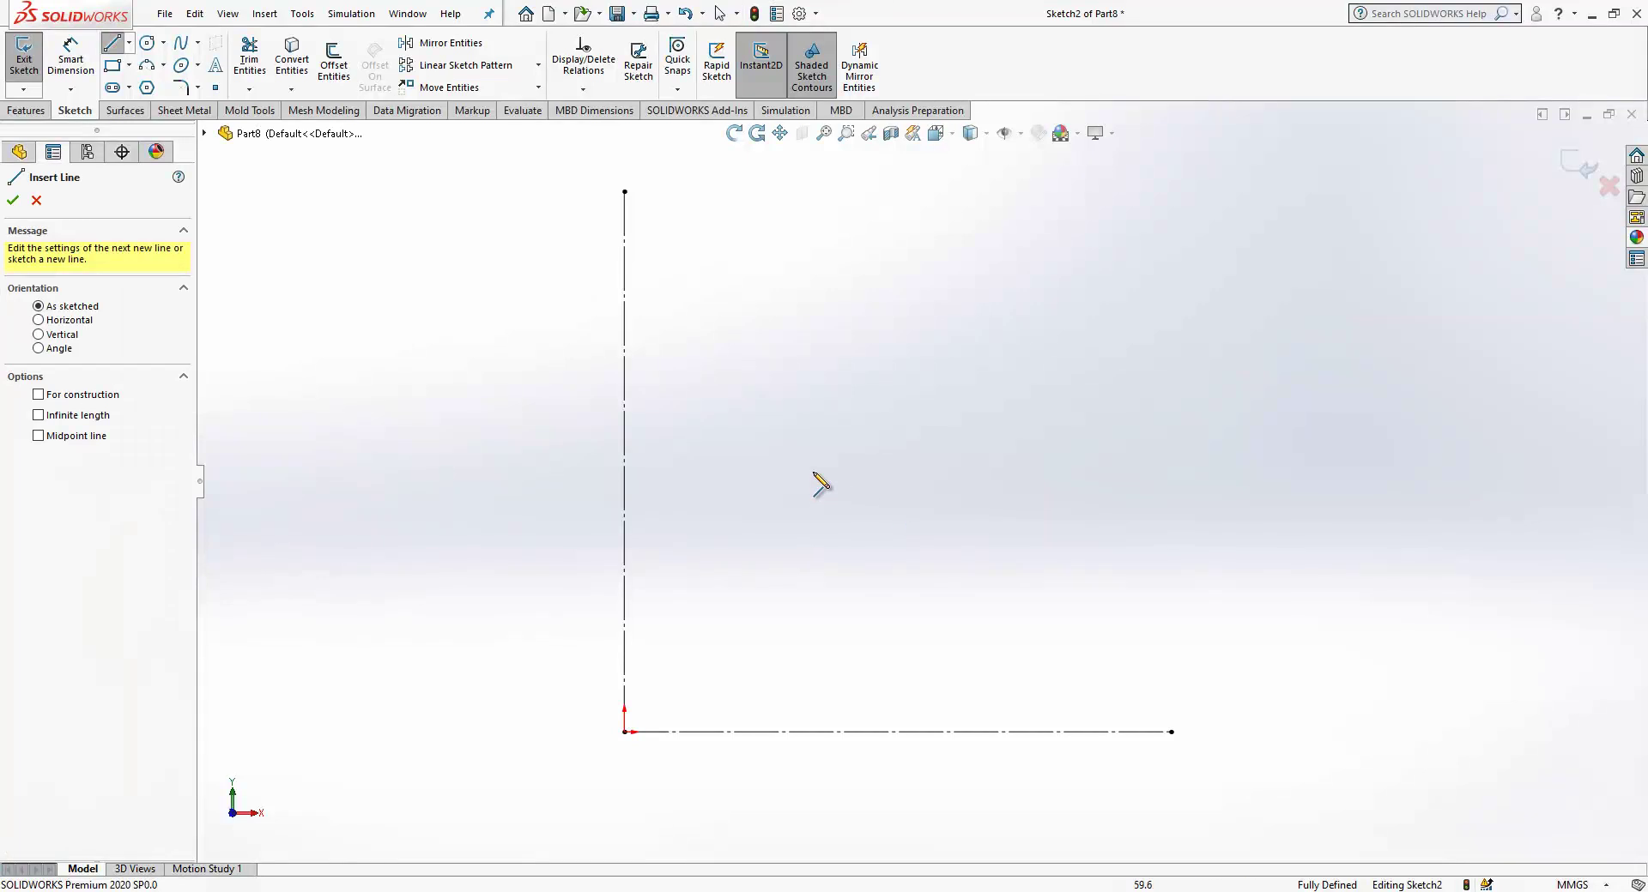
left_click(688, 418)
left_click(687, 664)
left_click(1089, 664)
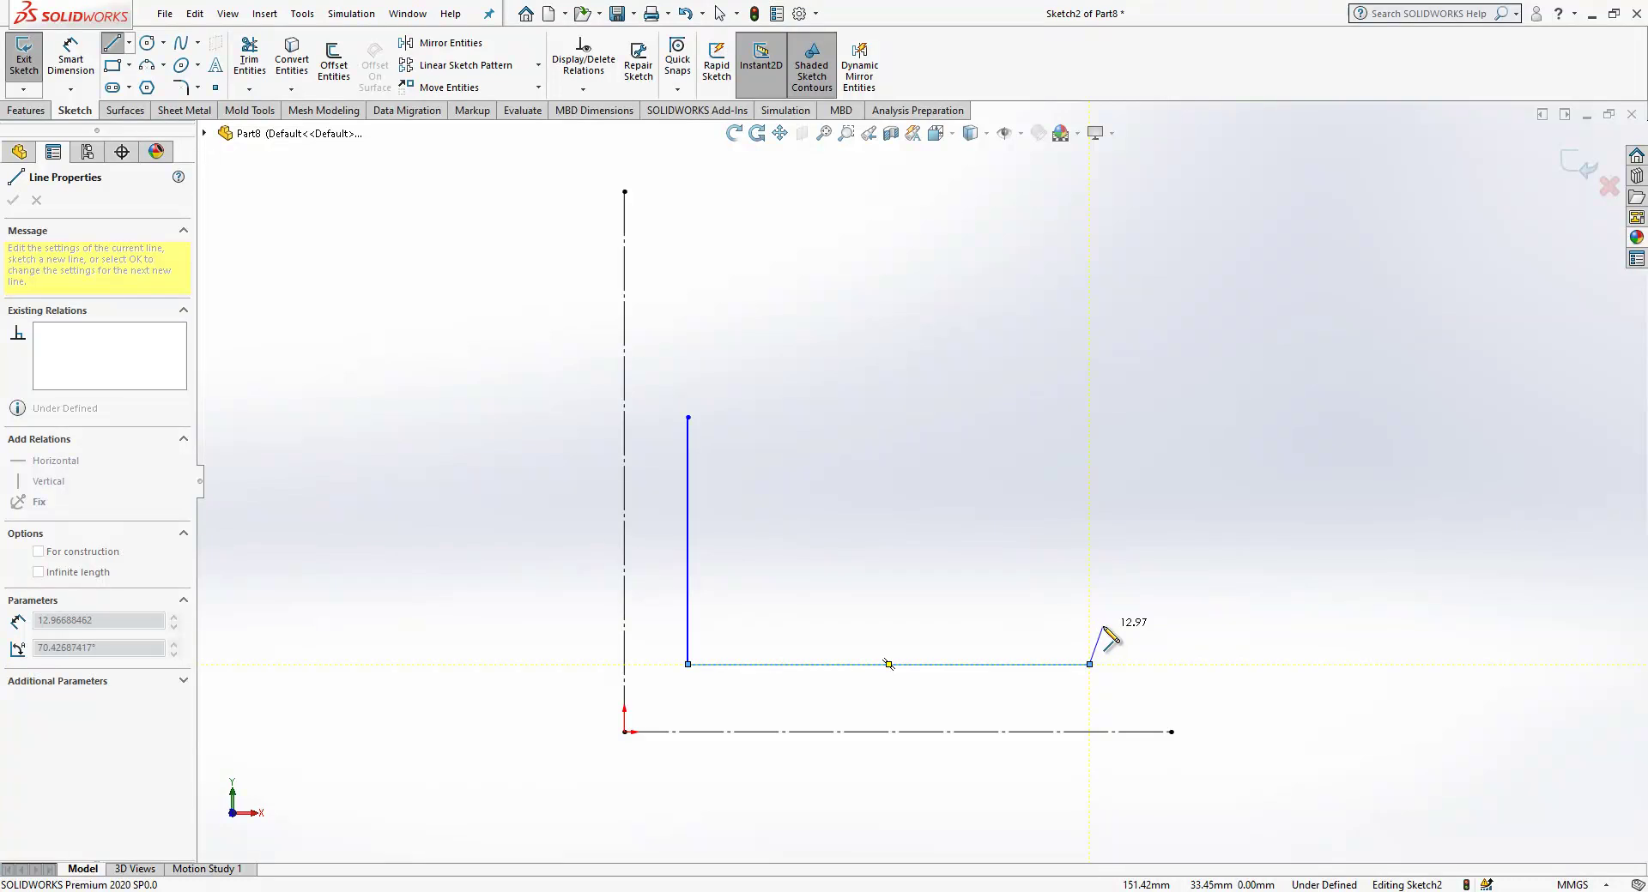
key("Escape")
key("Escape")
Add three-point arcs at the vertical line's top and the bottom line's right end
left_click(153, 70)
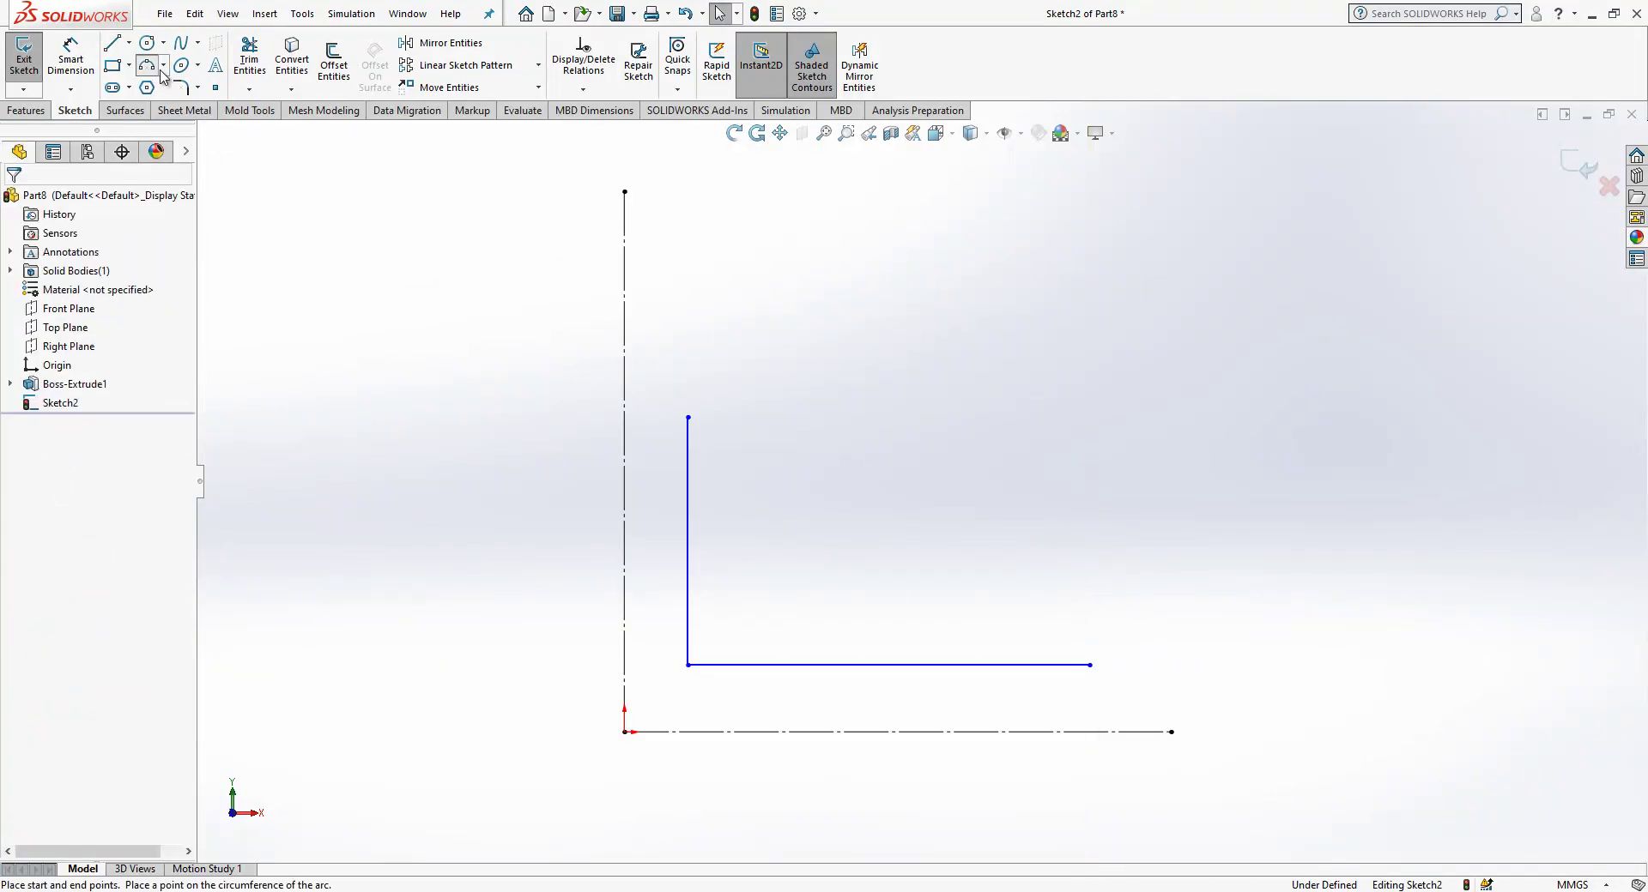
left_click(687, 417)
left_click(749, 377)
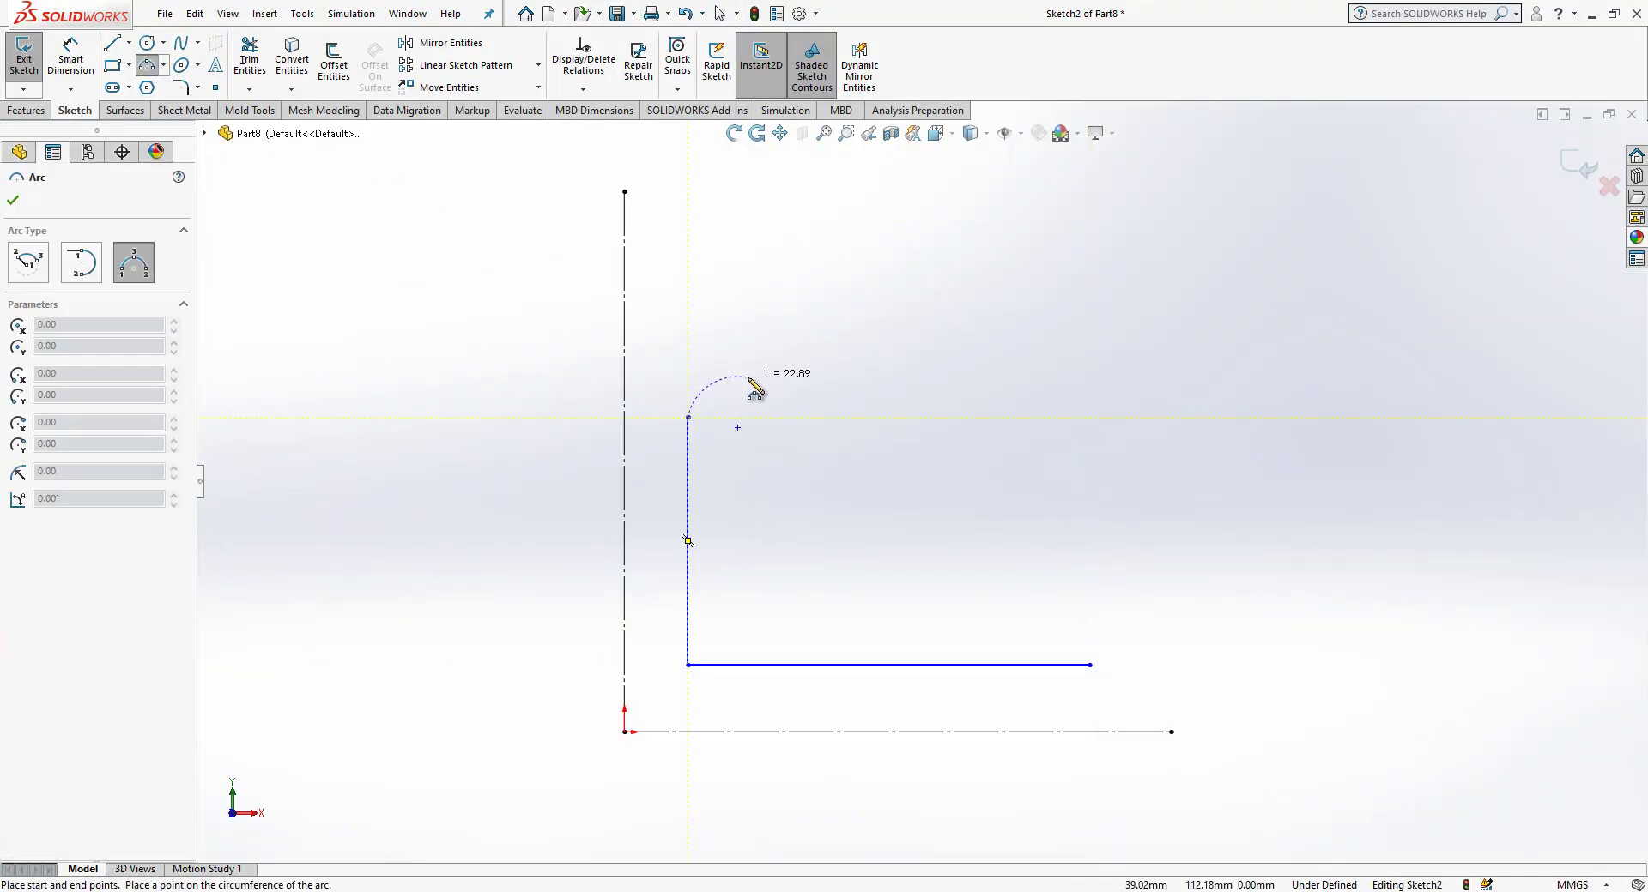
left_click(705, 381)
left_click(1089, 665)
left_click(1123, 611)
left_click(1104, 658)
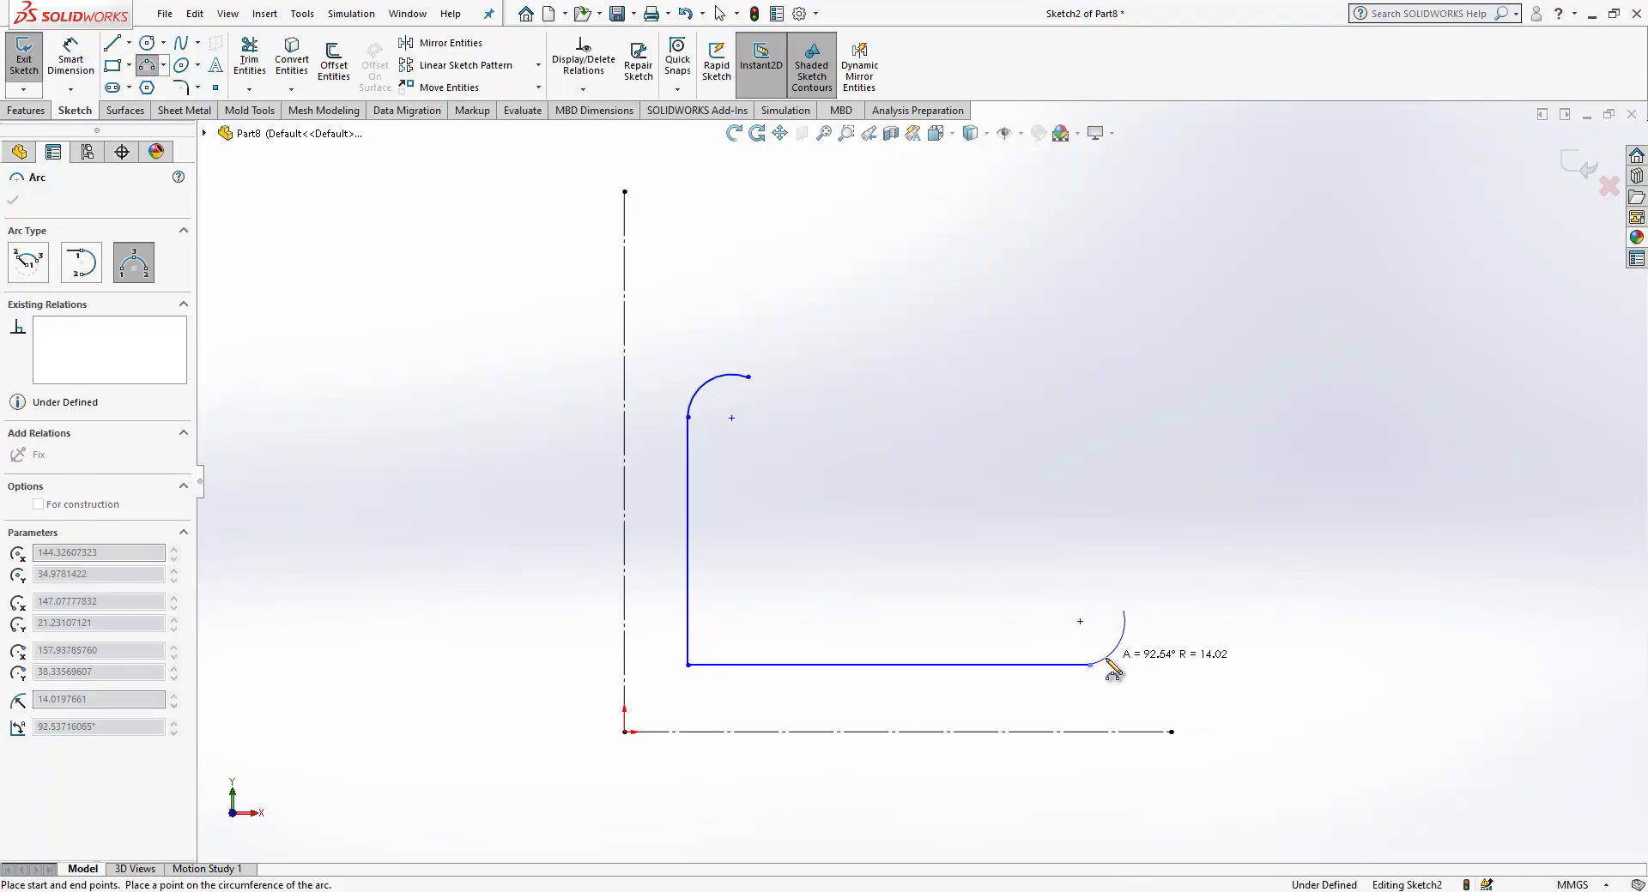
left_click(1125, 613)
Draw a large sloping arc from the lower-right arc to the top-left arc, closing the profile
left_click(1124, 611)
left_click(748, 376)
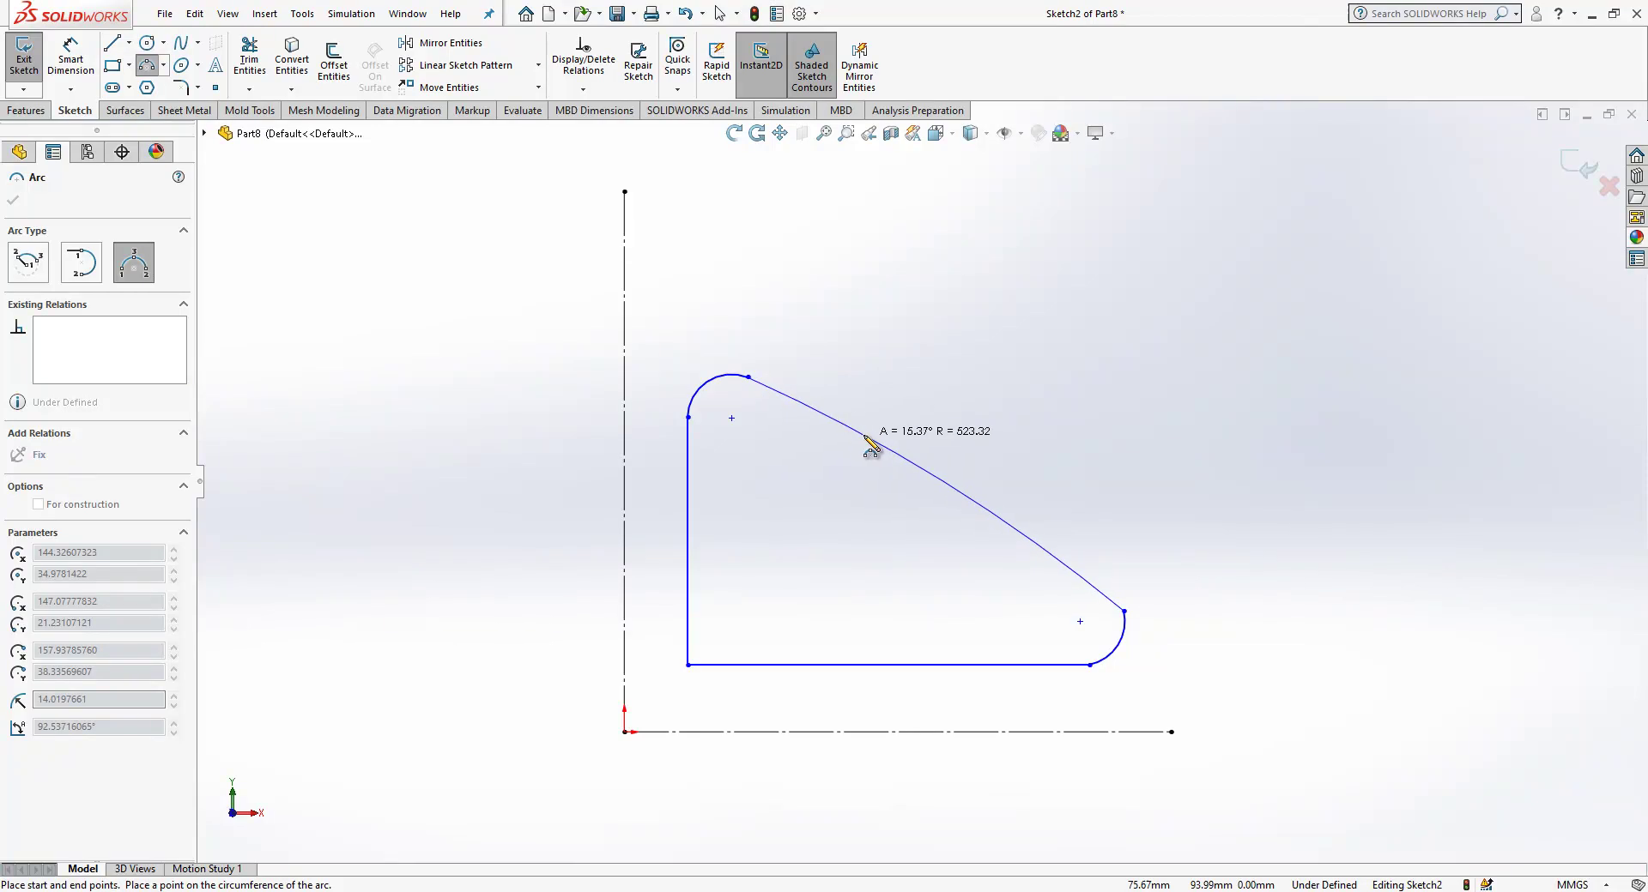
left_click(877, 443)
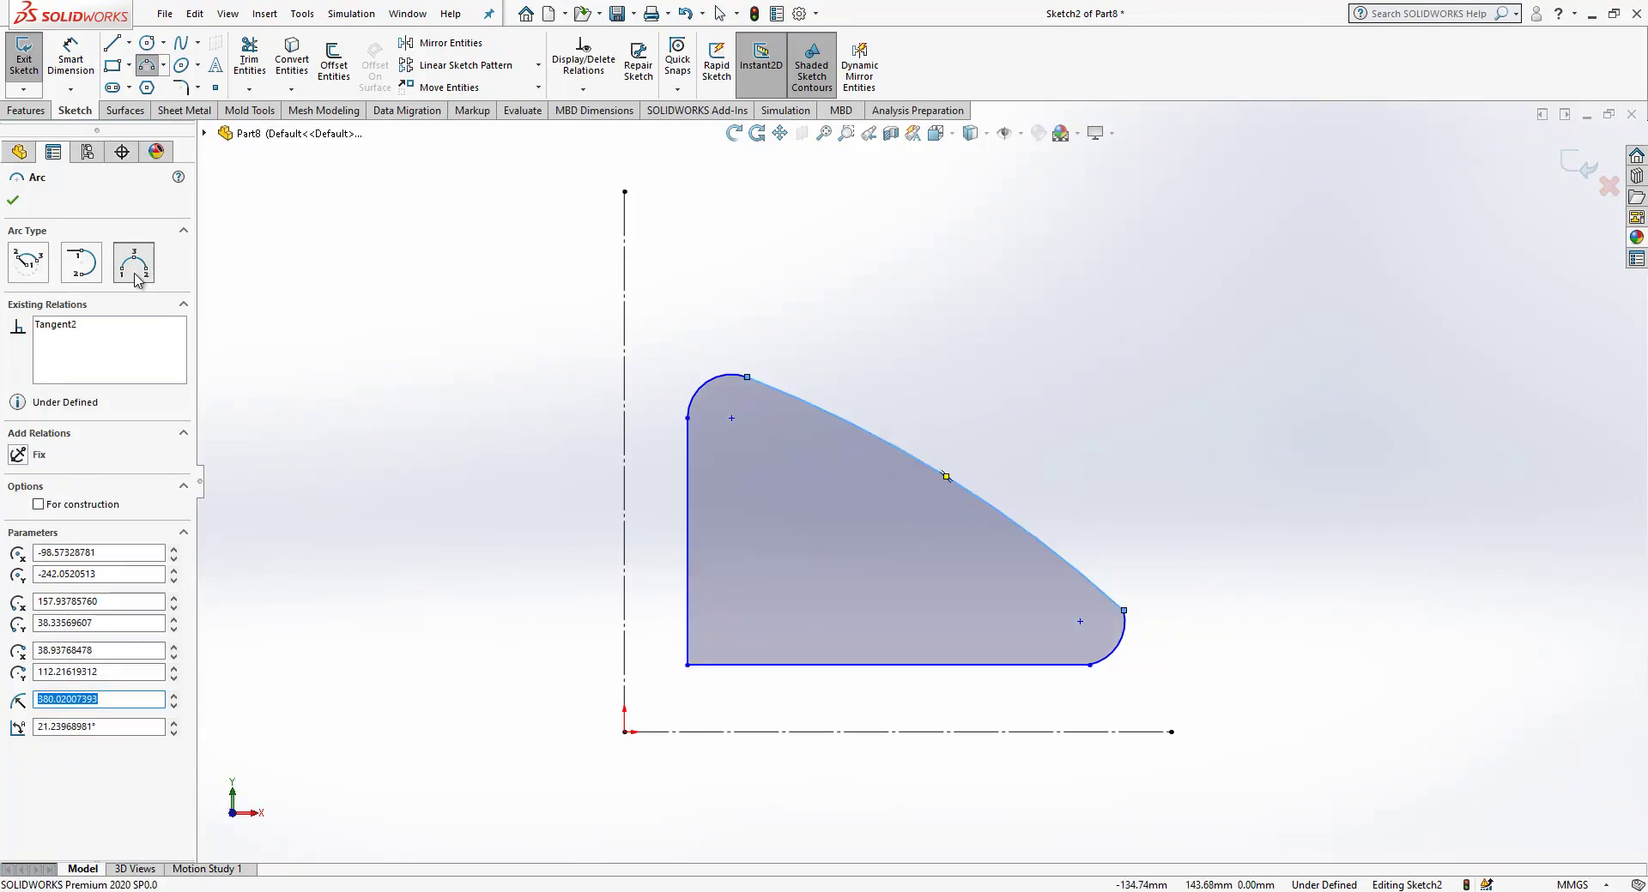
key("Escape")
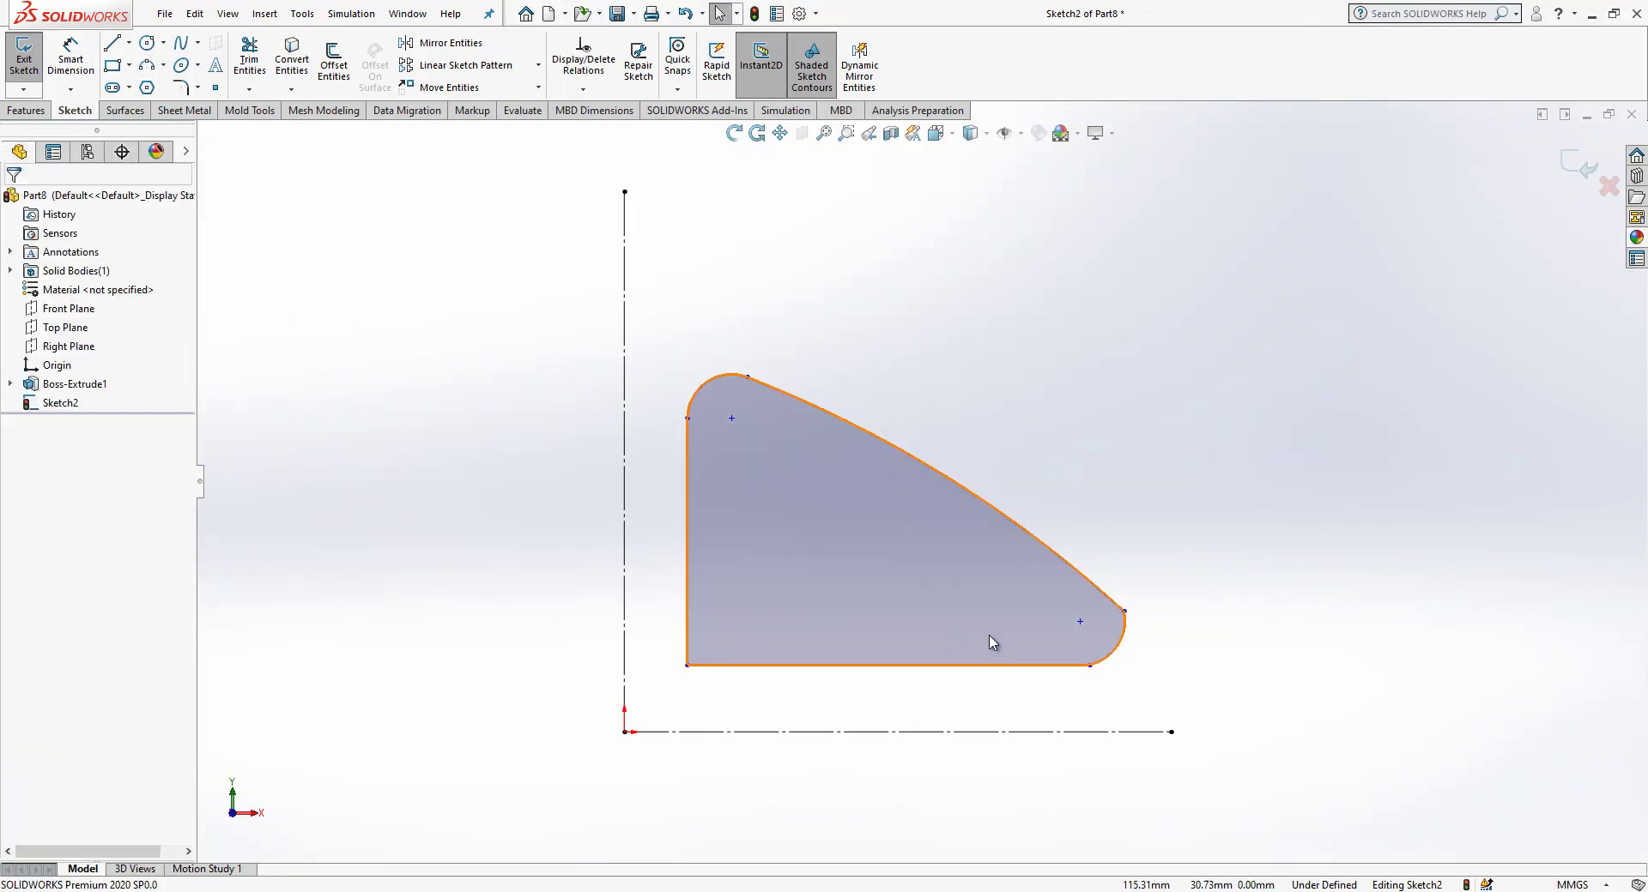
Make the top-left corner arc tangent to the left vertical line
left_click(715, 382)
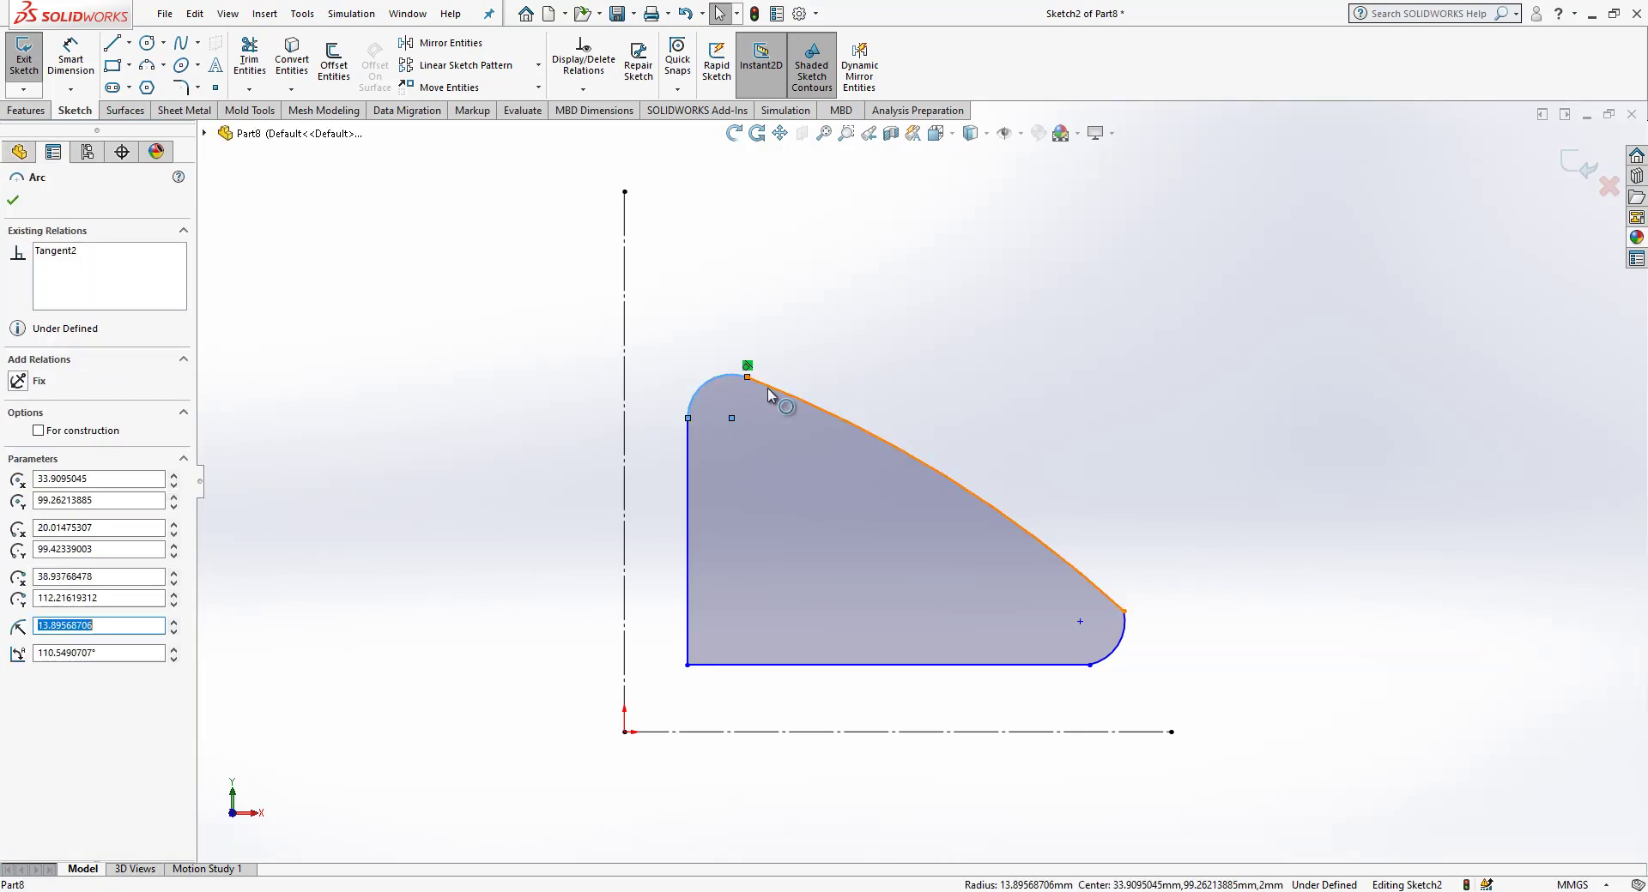
left_click(687, 464, "ctrl")
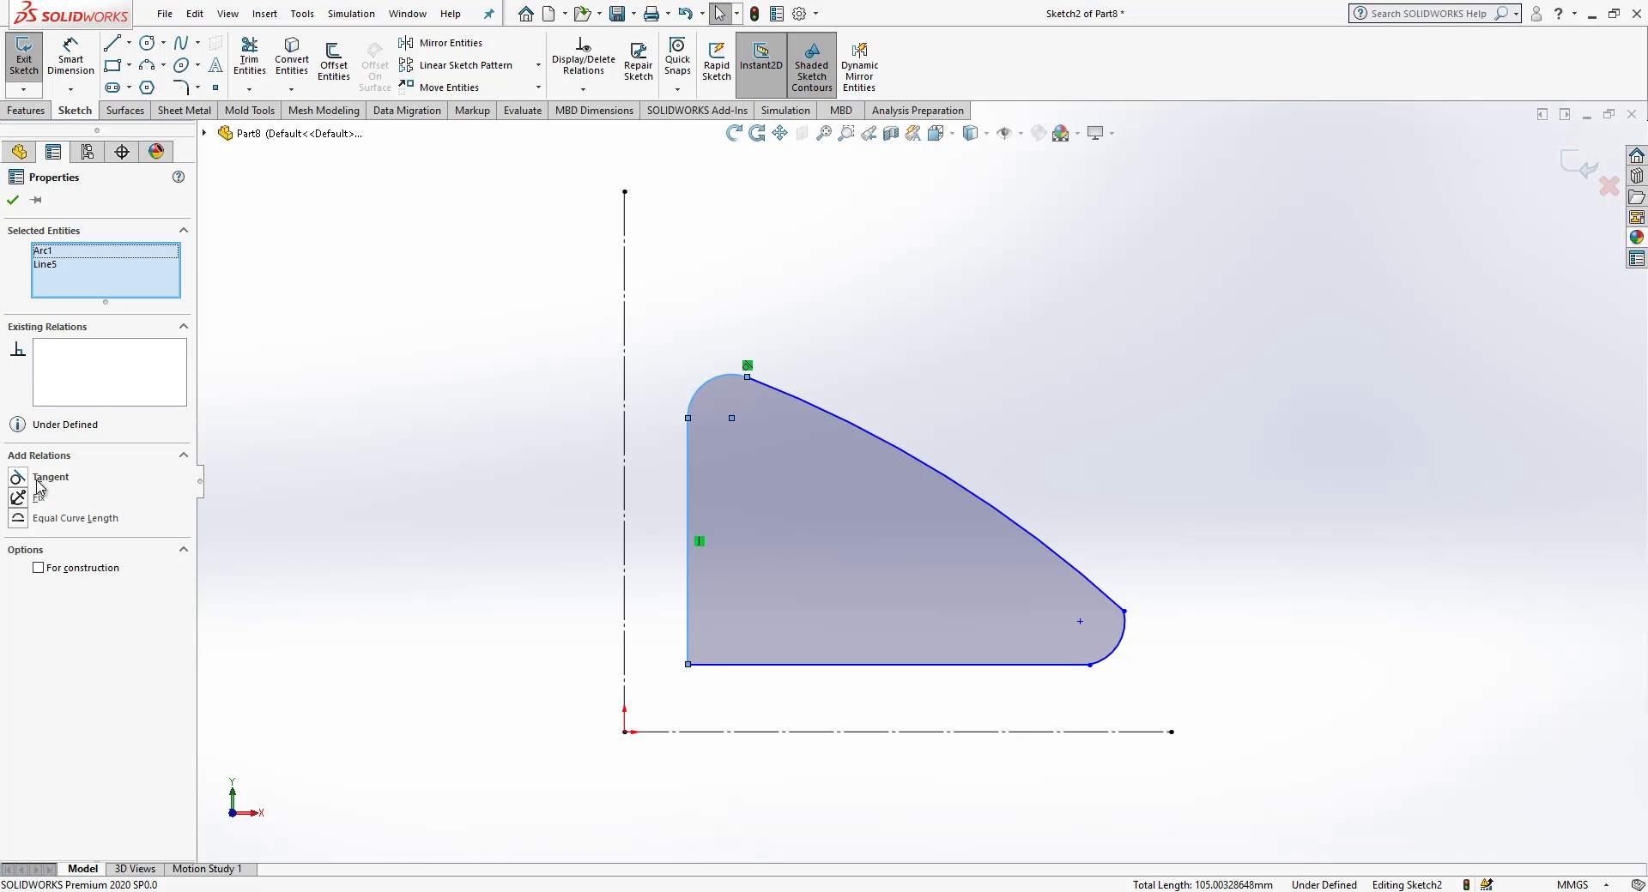
left_click(49, 479)
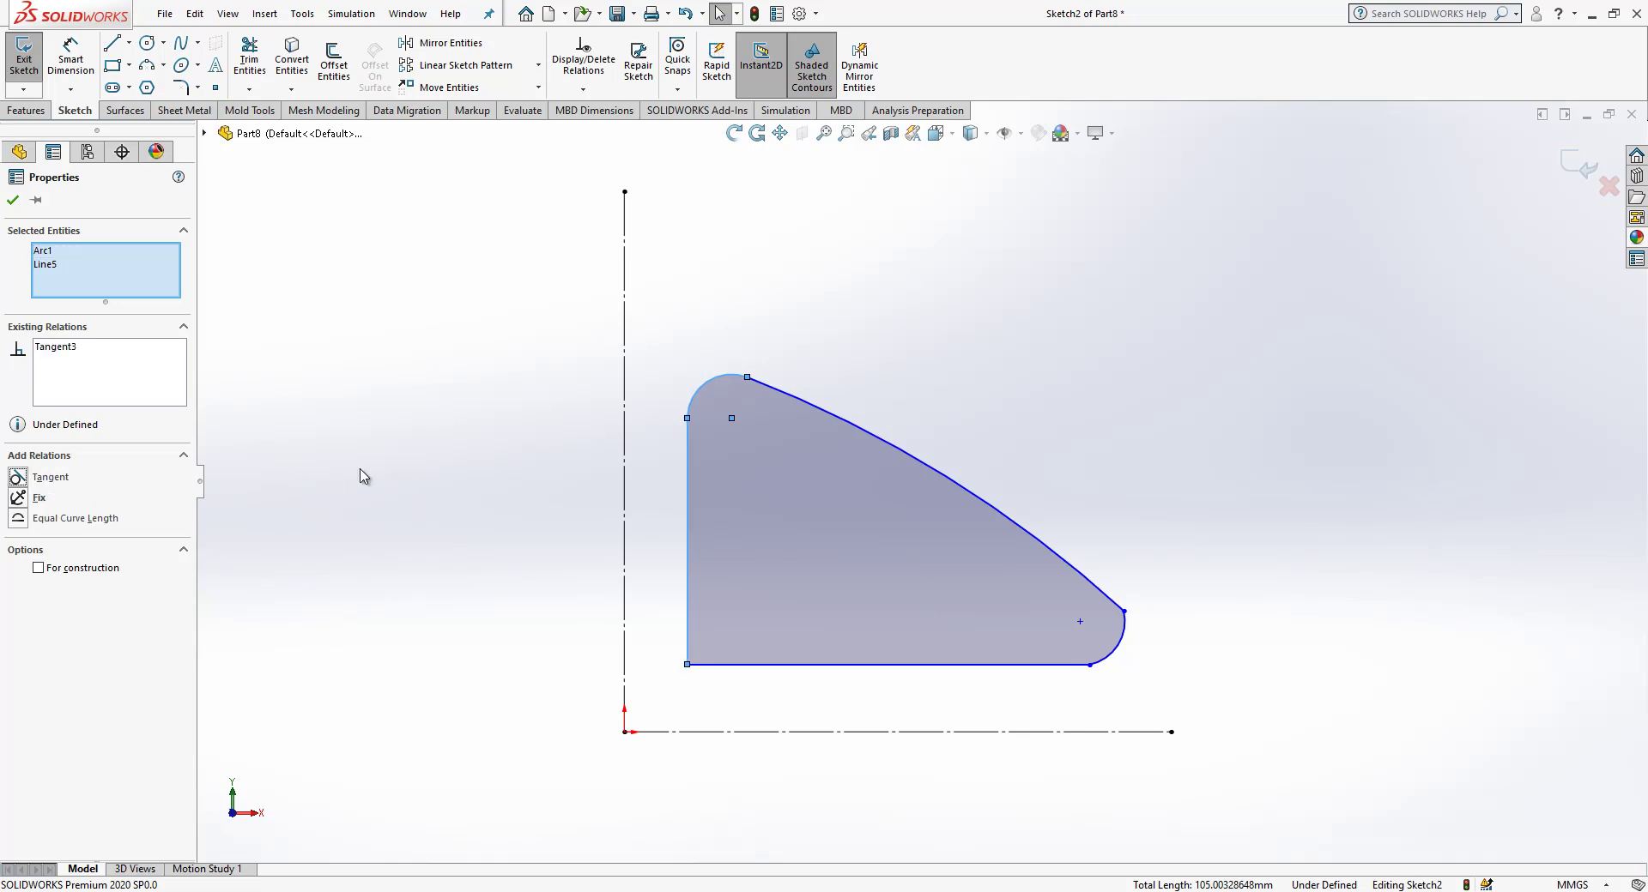
left_click(362, 476)
Make the lower-right arc tangent to the bottom edge and to the adjoining sloping arc
left_click(1028, 665)
left_click(1103, 664, "ctrl")
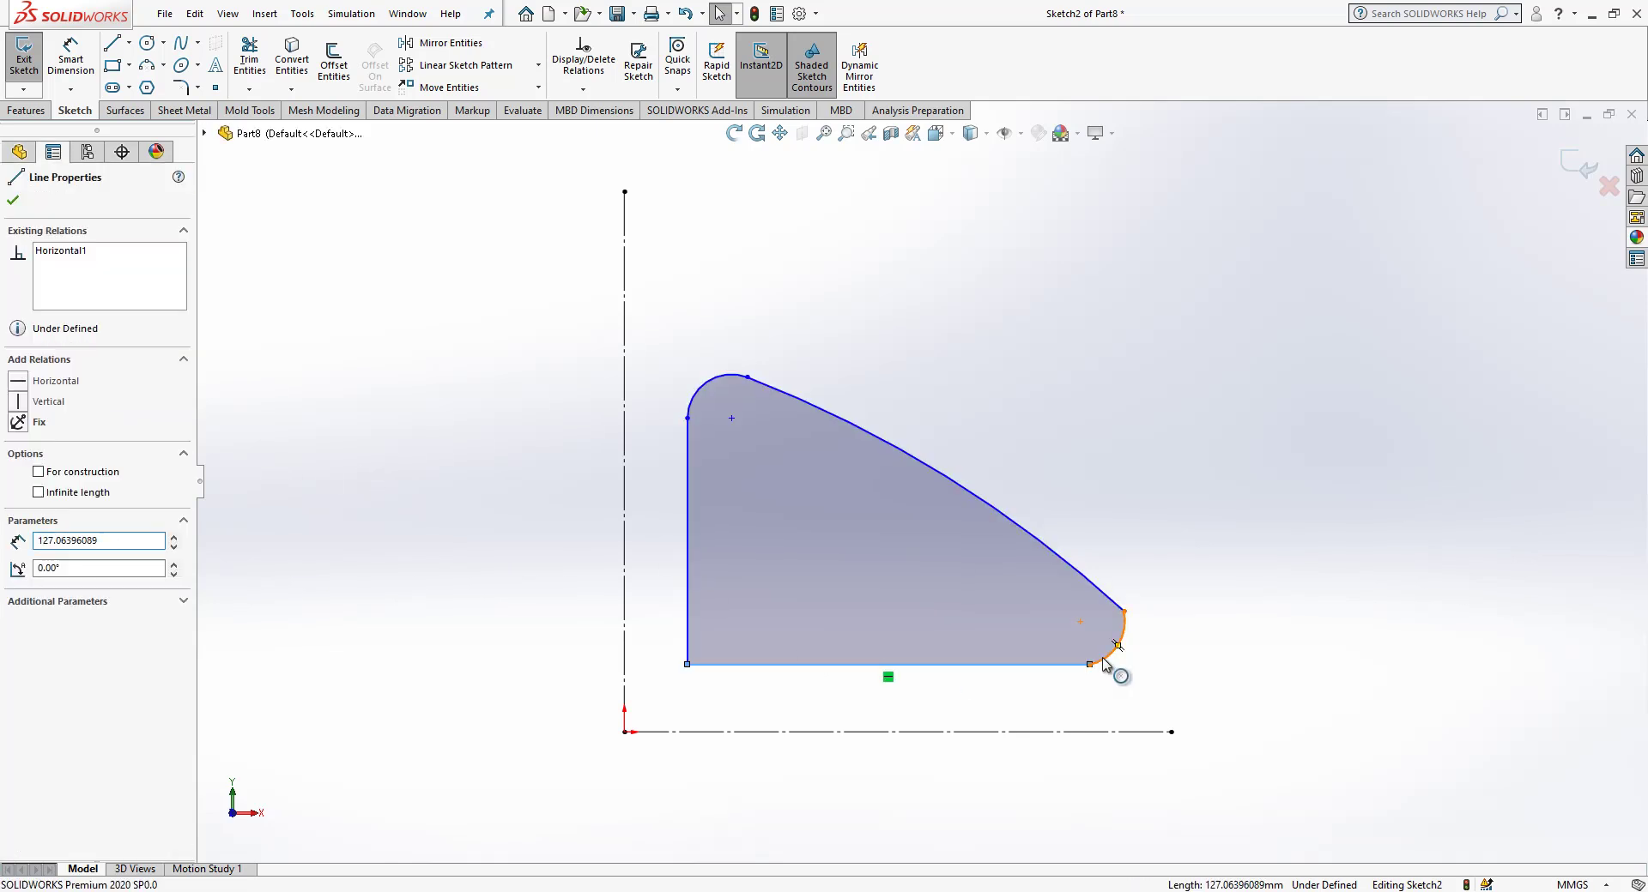
left_click(34, 477)
left_click_drag(1177, 596, 1127, 626)
left_click(1204, 578)
left_click(1051, 522)
Check the relations on the sloping top arc and the bottom edge
left_click(1070, 545)
left_click(1160, 642)
left_click(1068, 665)
left_click(605, 515)
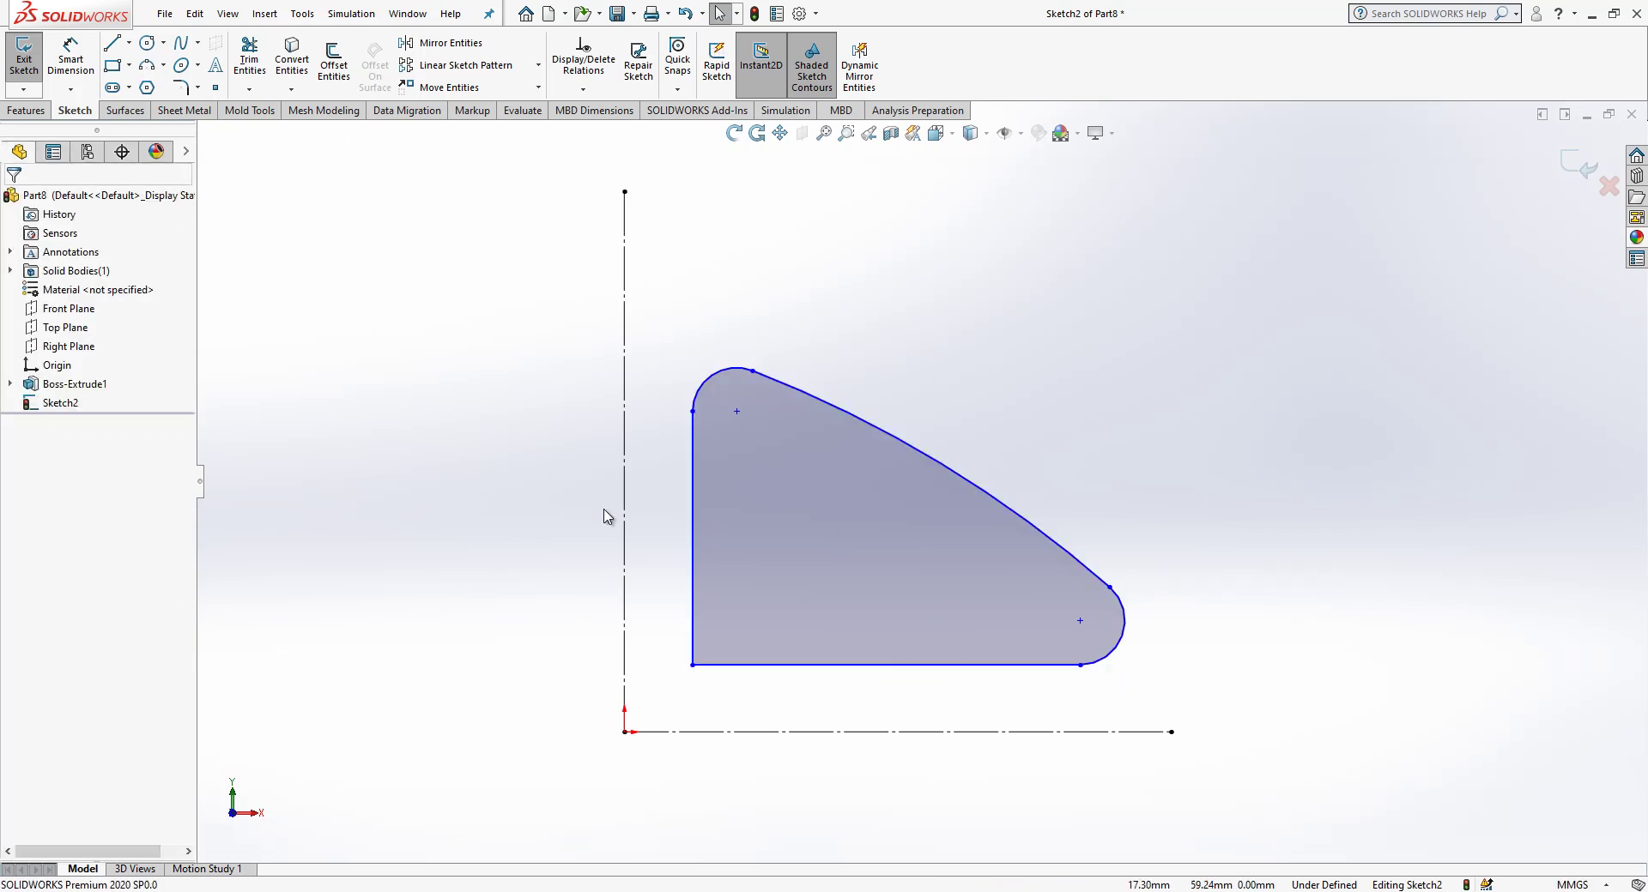
Dimension the profile 80 mm high and 120 mm long overall
left_click(70, 60)
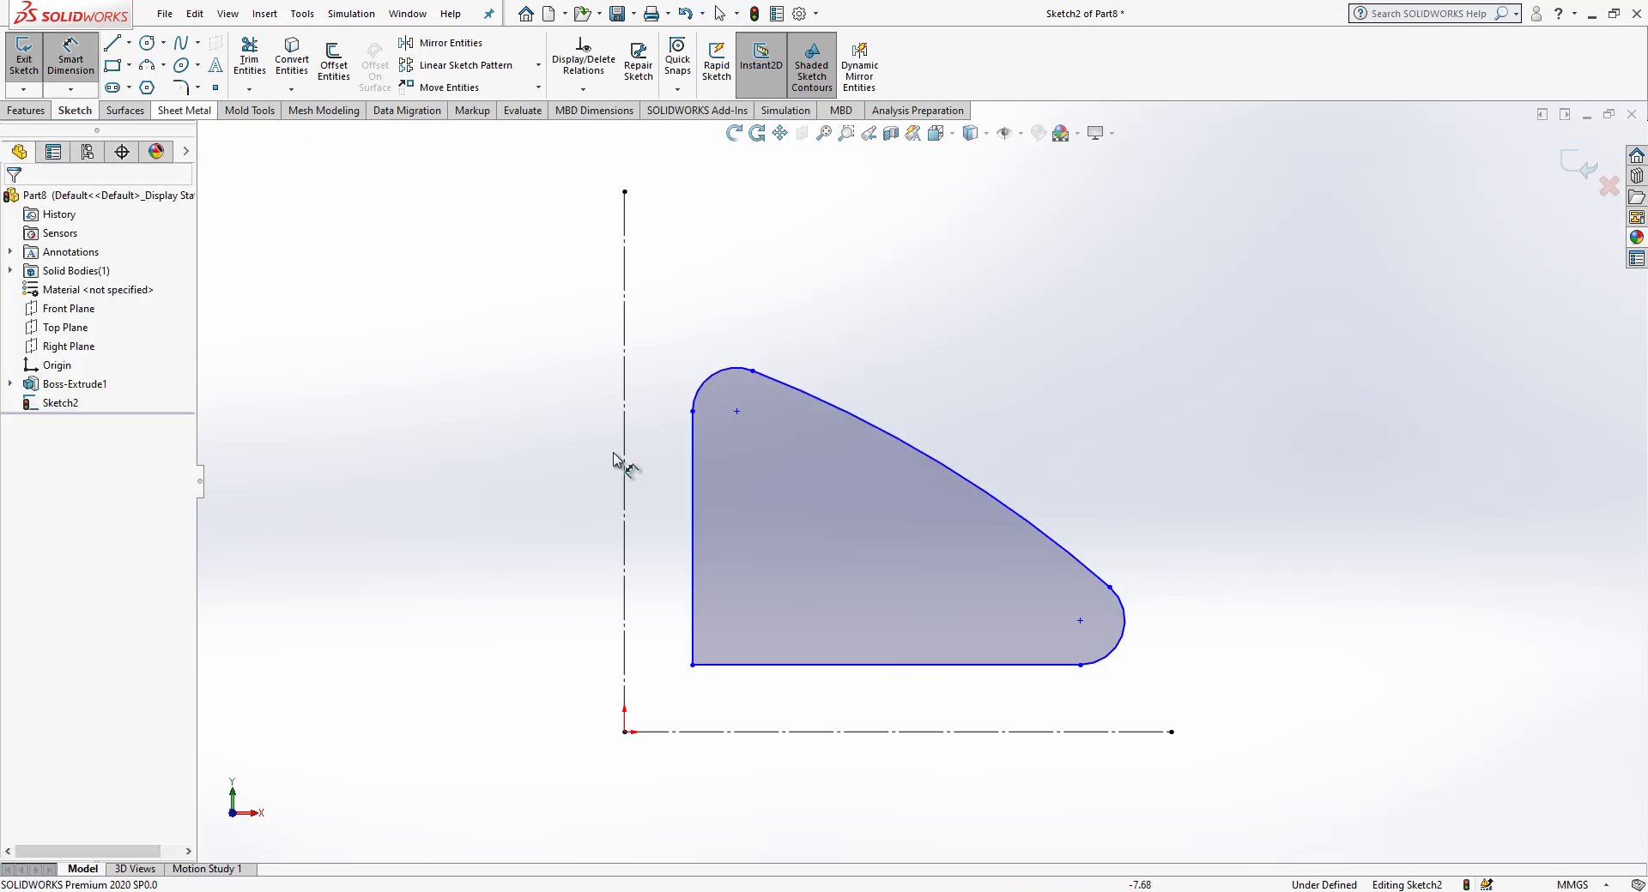
left_click(777, 665)
left_click(725, 373)
left_click(661, 429)
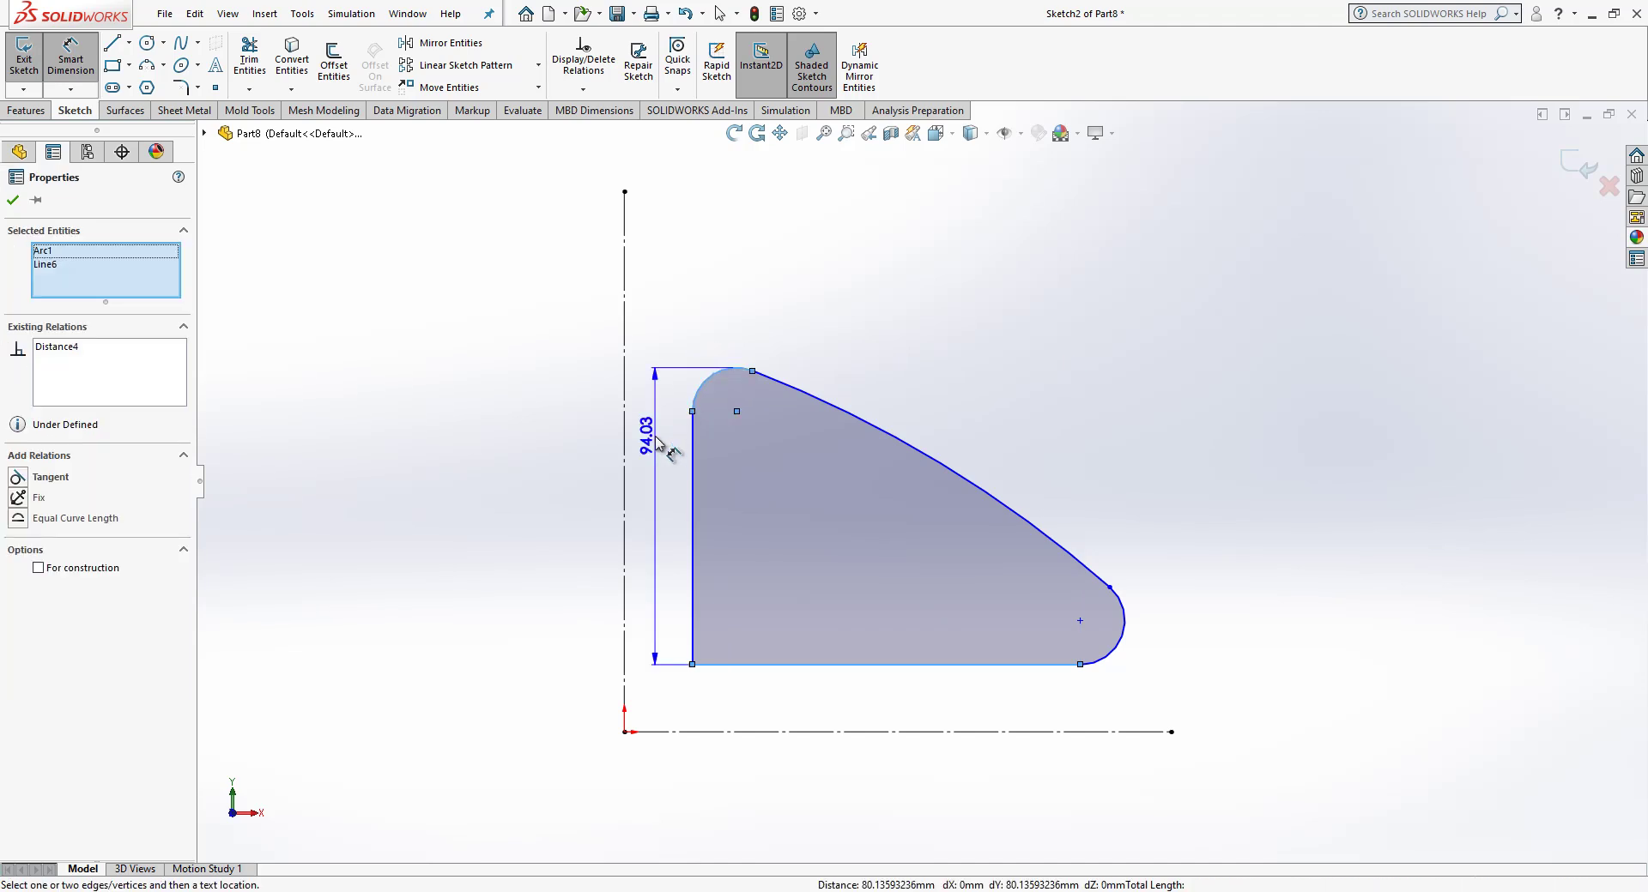
type("80")
key("Return")
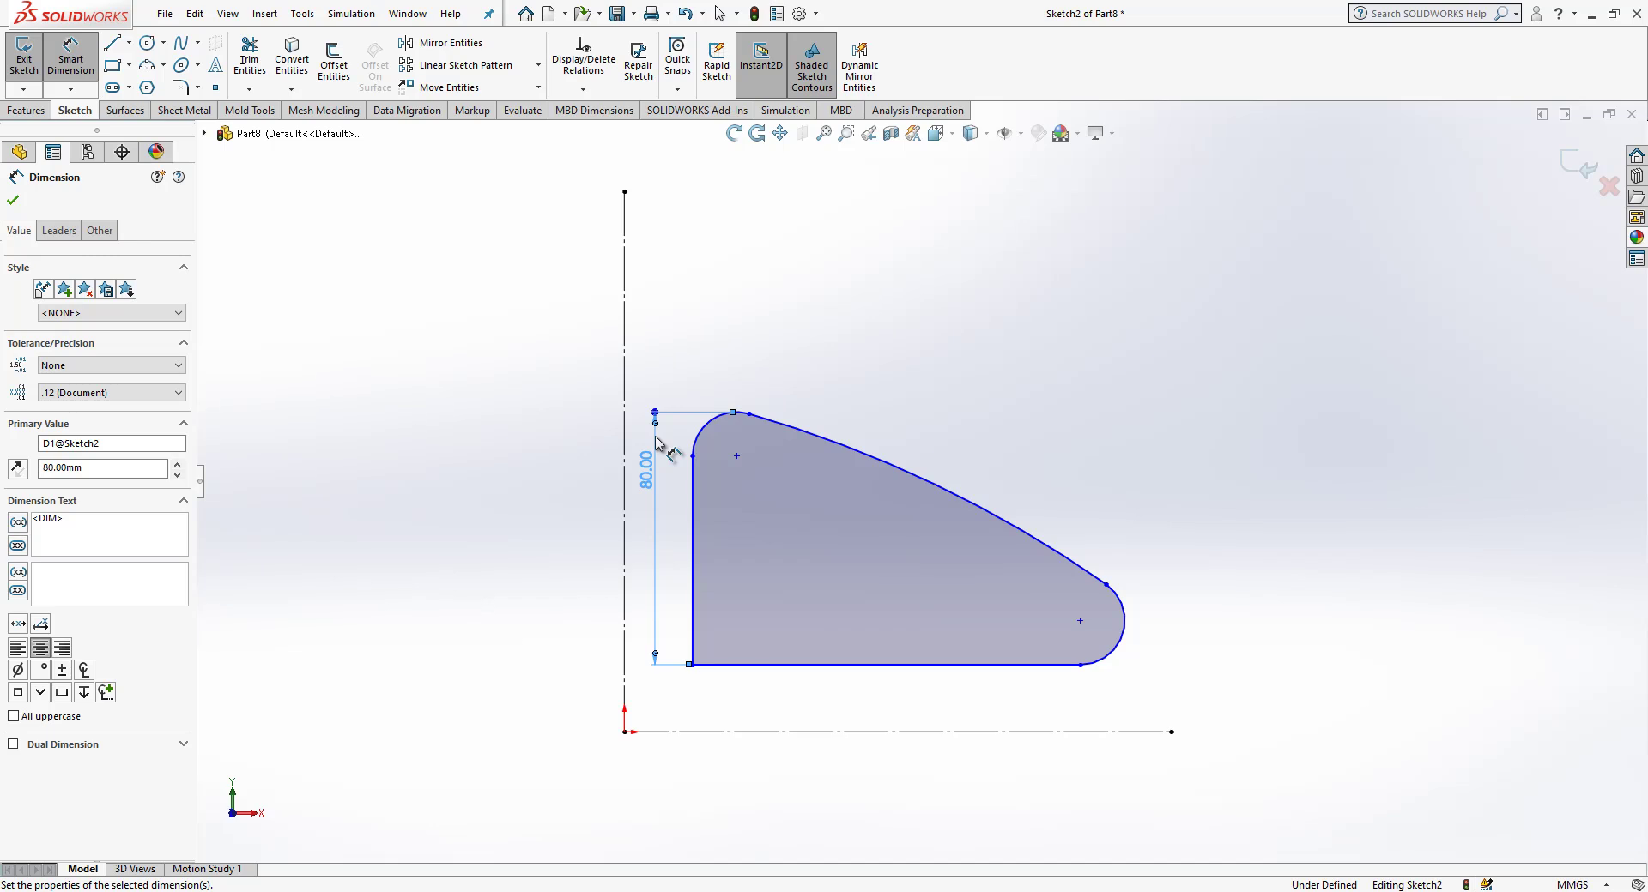
left_click(1126, 640)
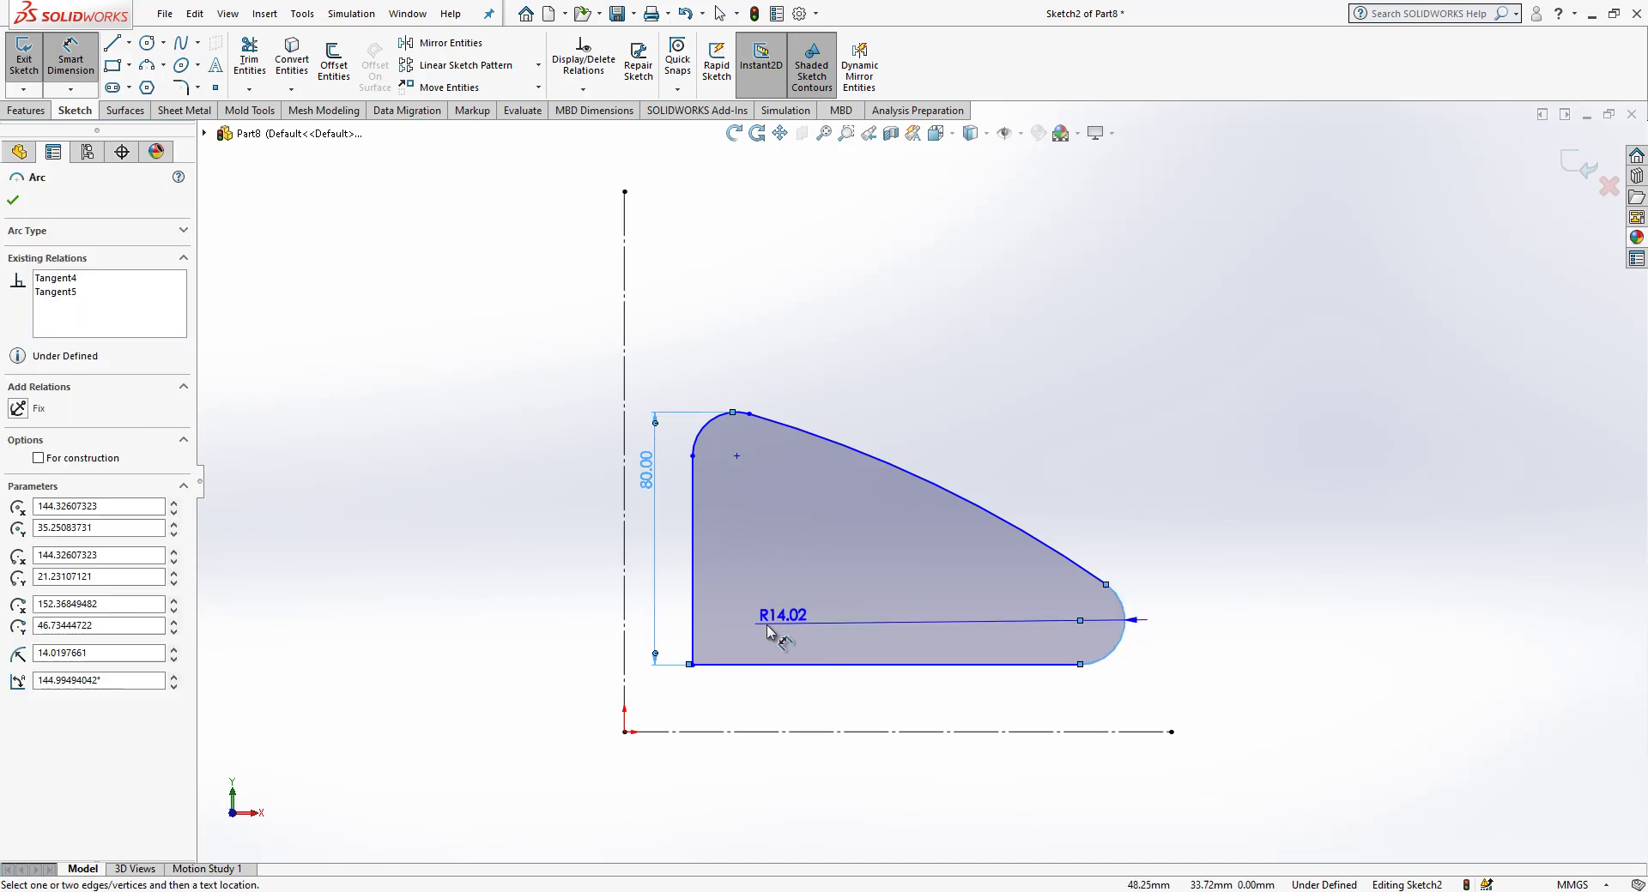
left_click(692, 611)
left_click(900, 694)
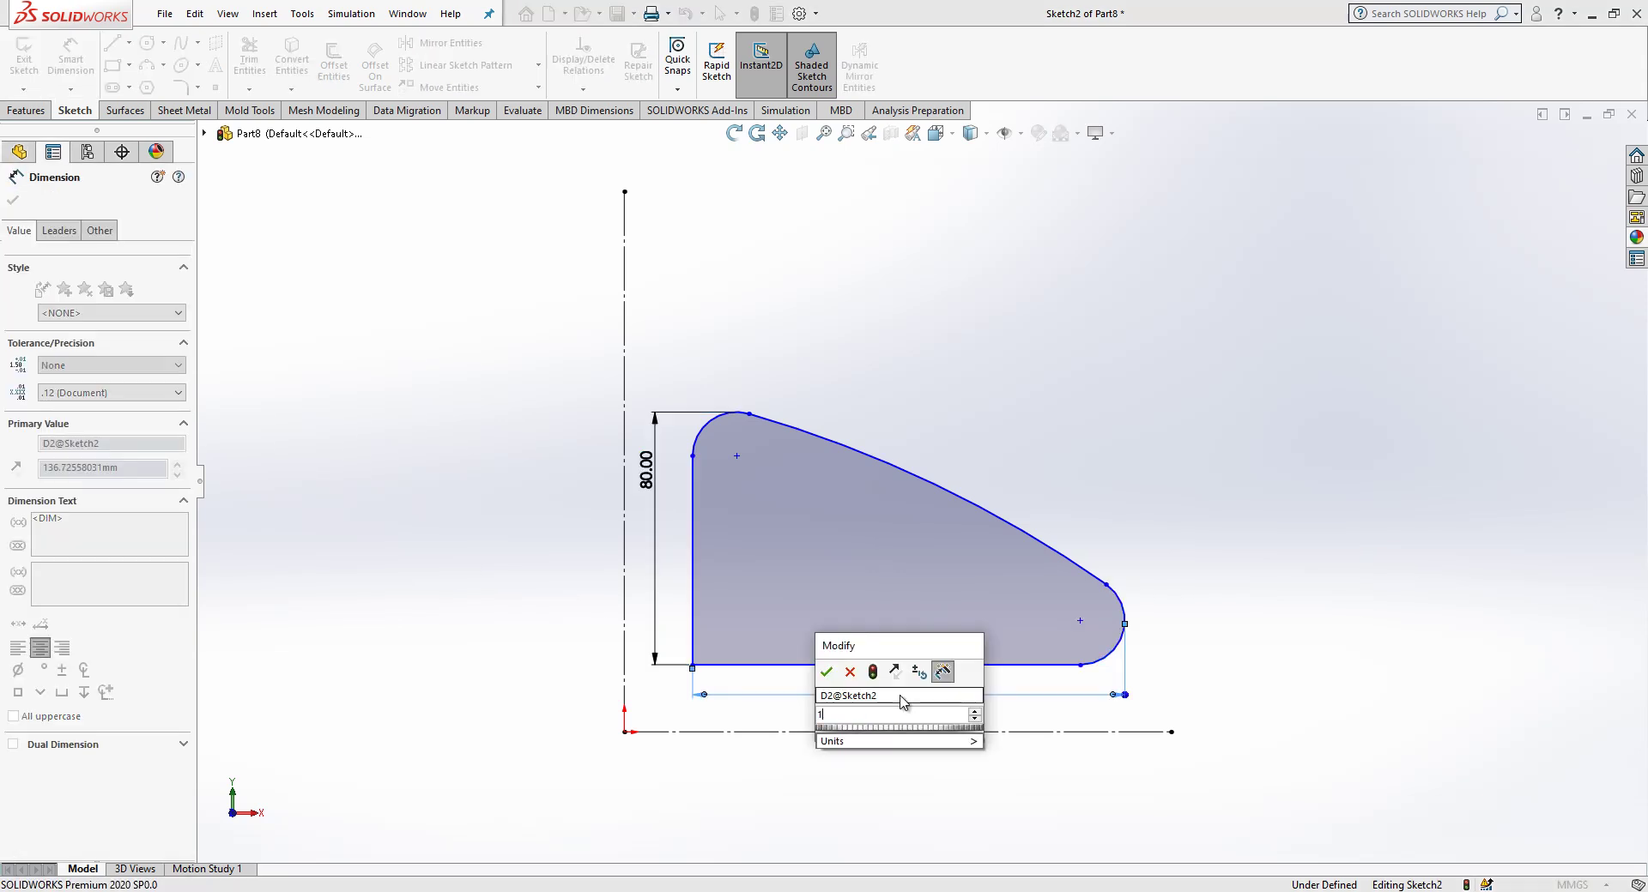
key("Return")
left_click(1226, 606)
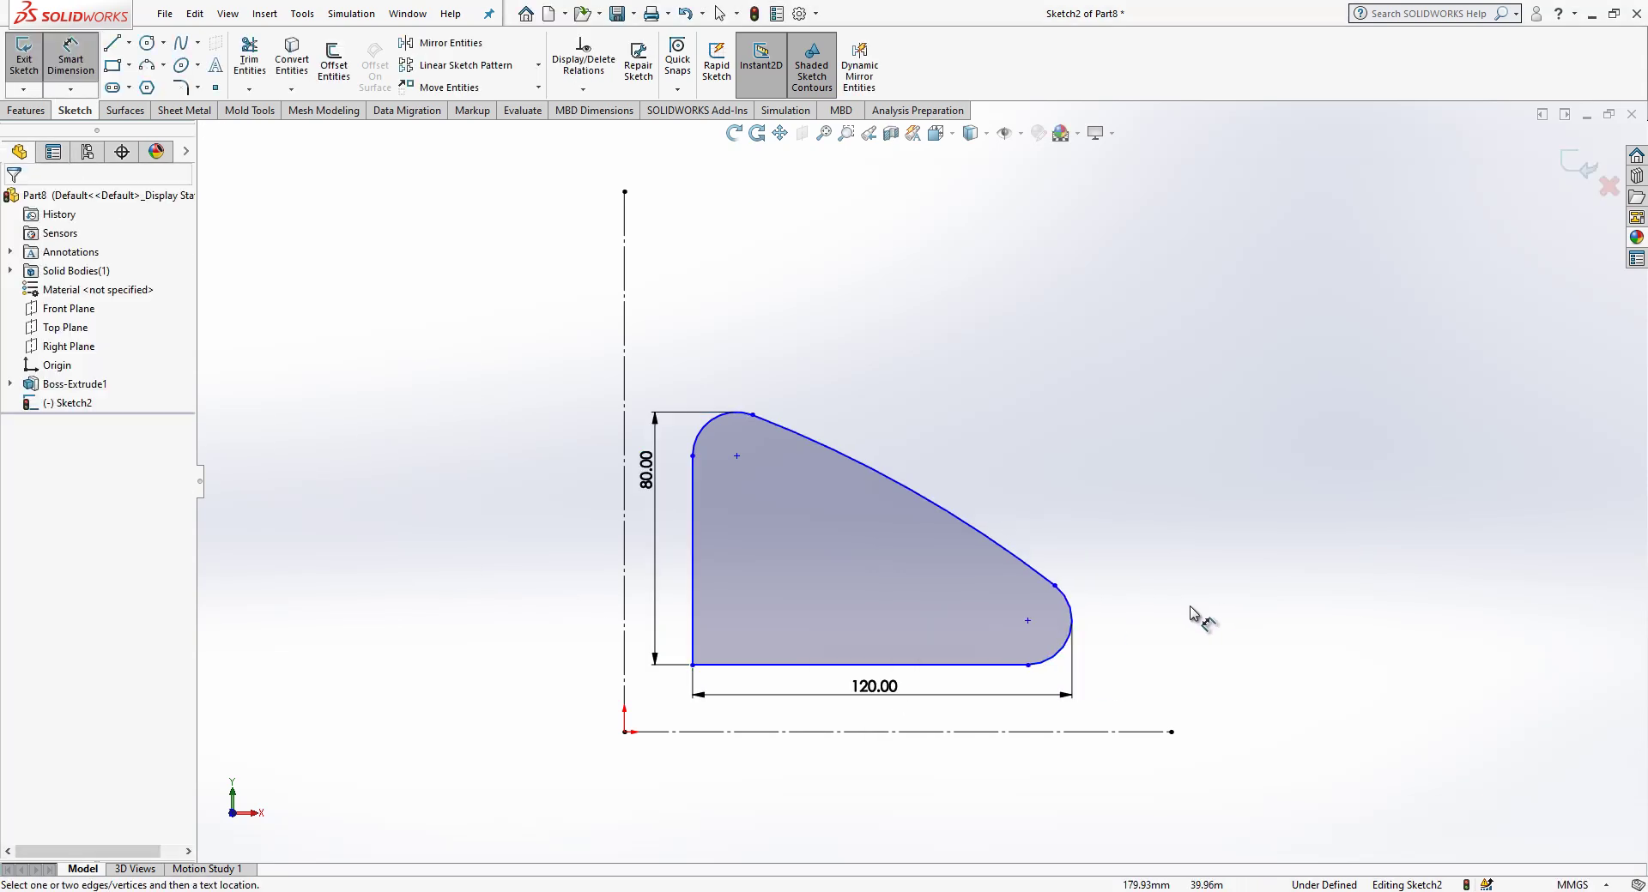
Dimension the rounded right end's radius, first as 15 then changed to R10
scroll(1126, 603, "down", 1)
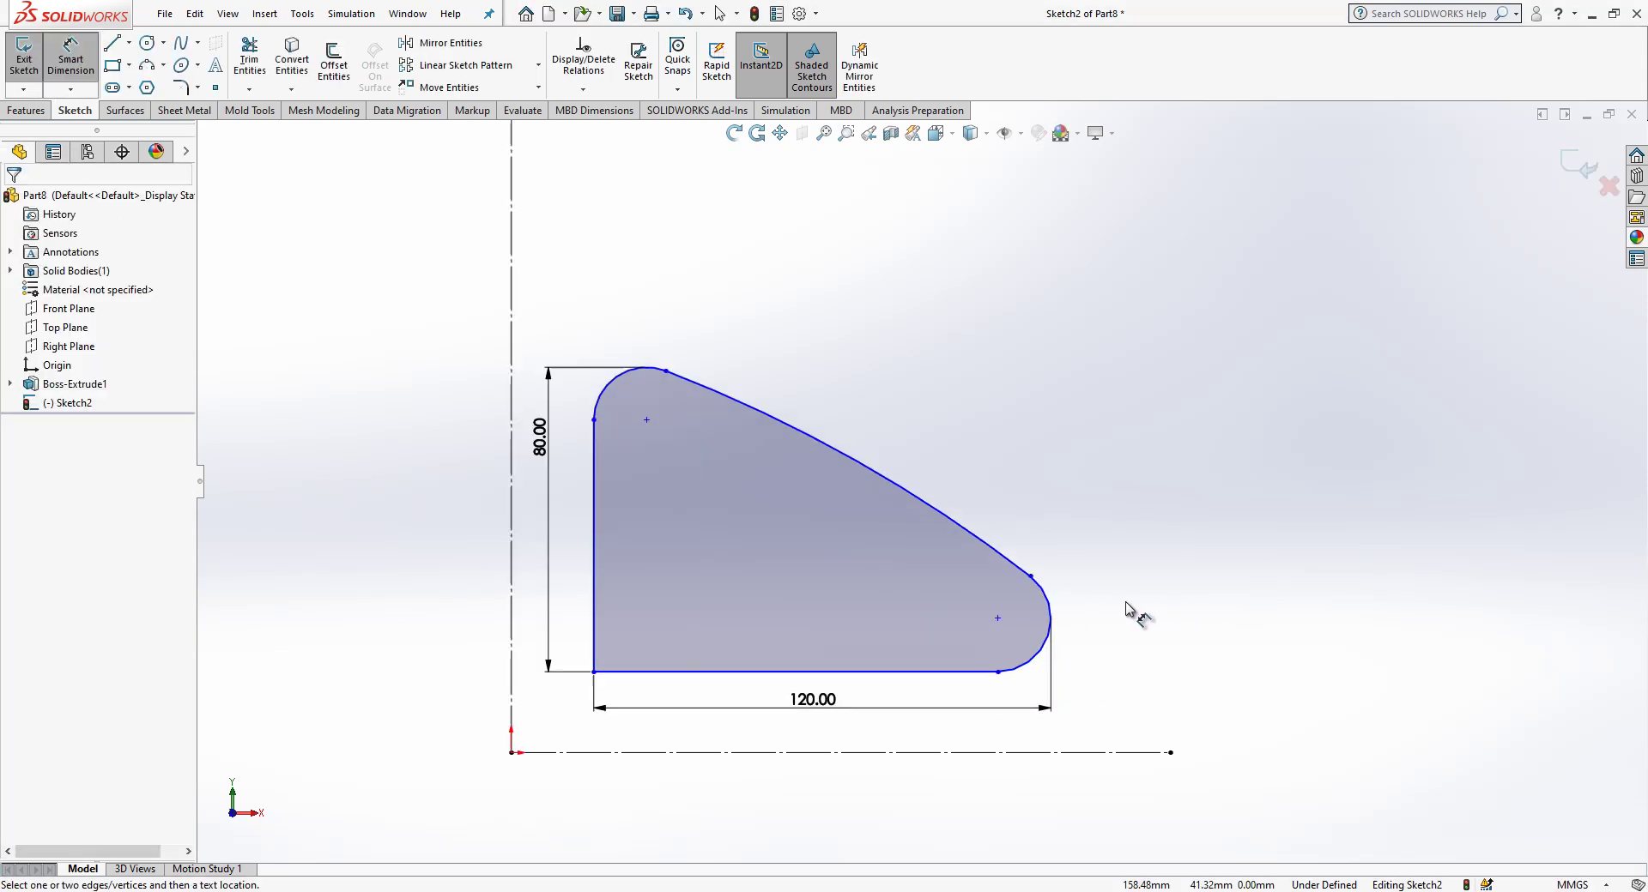
left_click(1052, 611)
left_click(1141, 608)
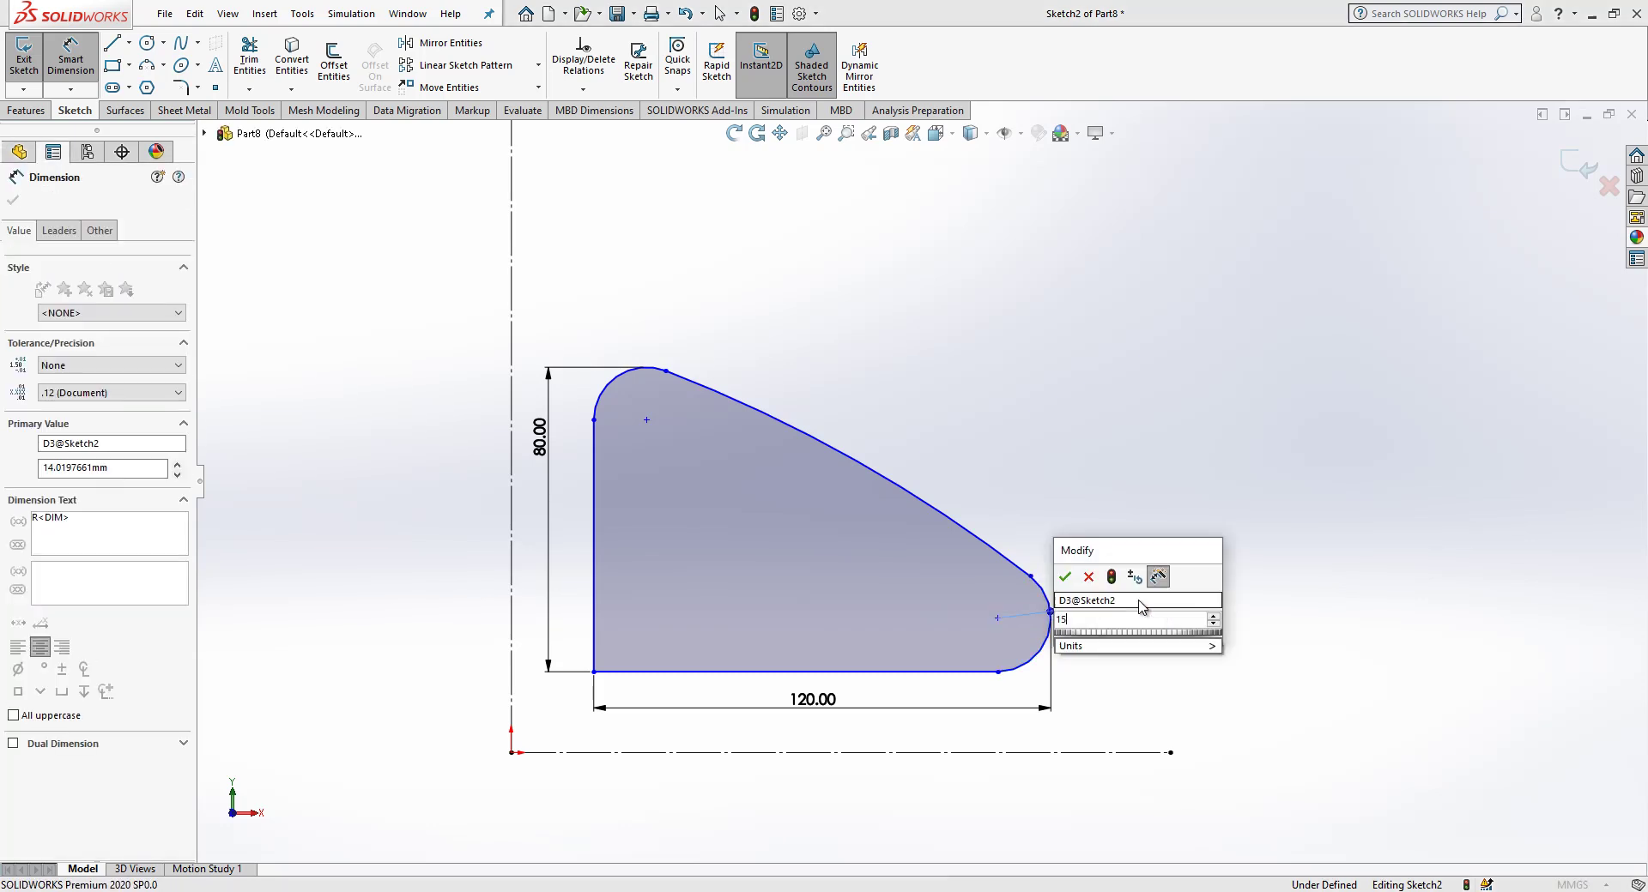
type("15")
key("Return")
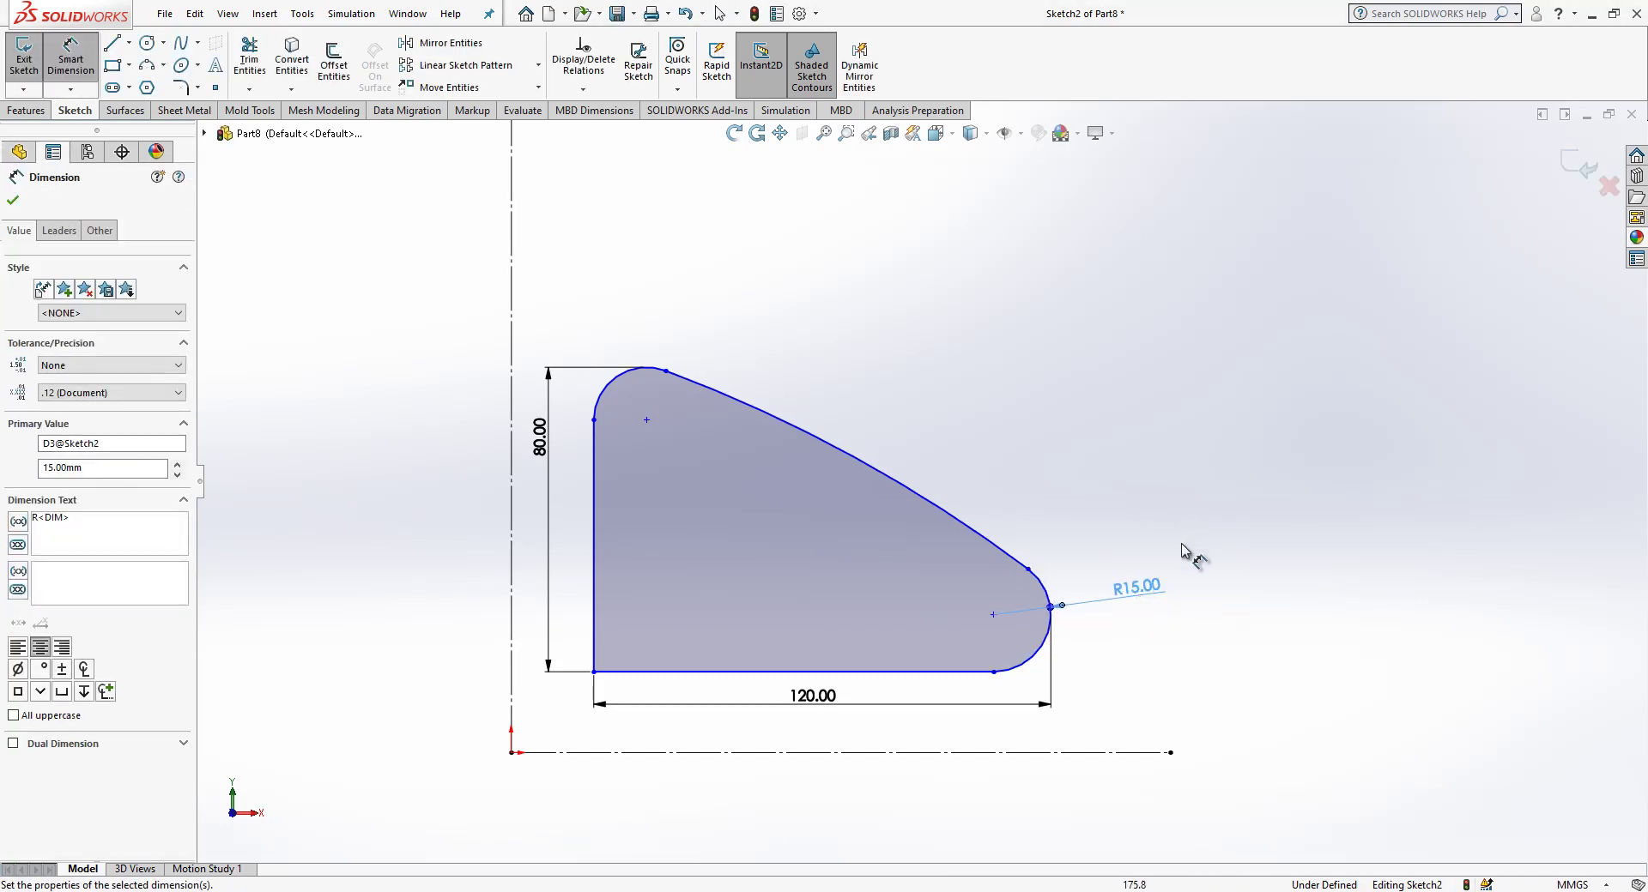
double_click(1142, 595)
type("10")
key("Return")
Add a vertical construction line at the right end, tangent to the R10 arc
key("l")
left_click(1068, 580)
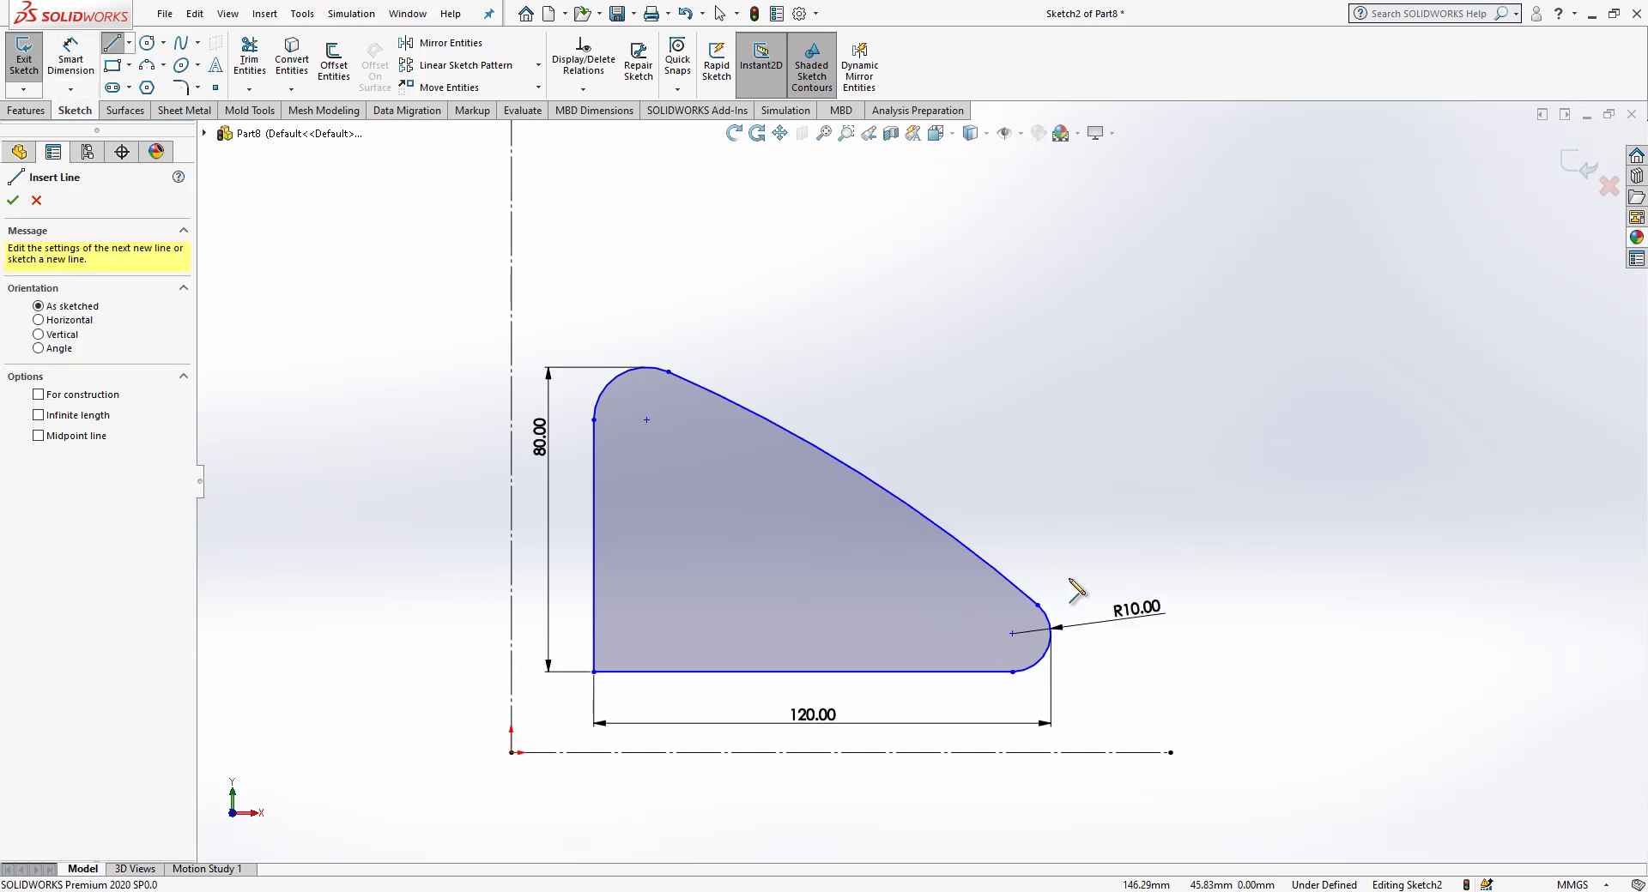
left_click(1068, 708)
key("Escape")
left_click(1070, 652)
left_click(1143, 610)
left_click(1052, 620)
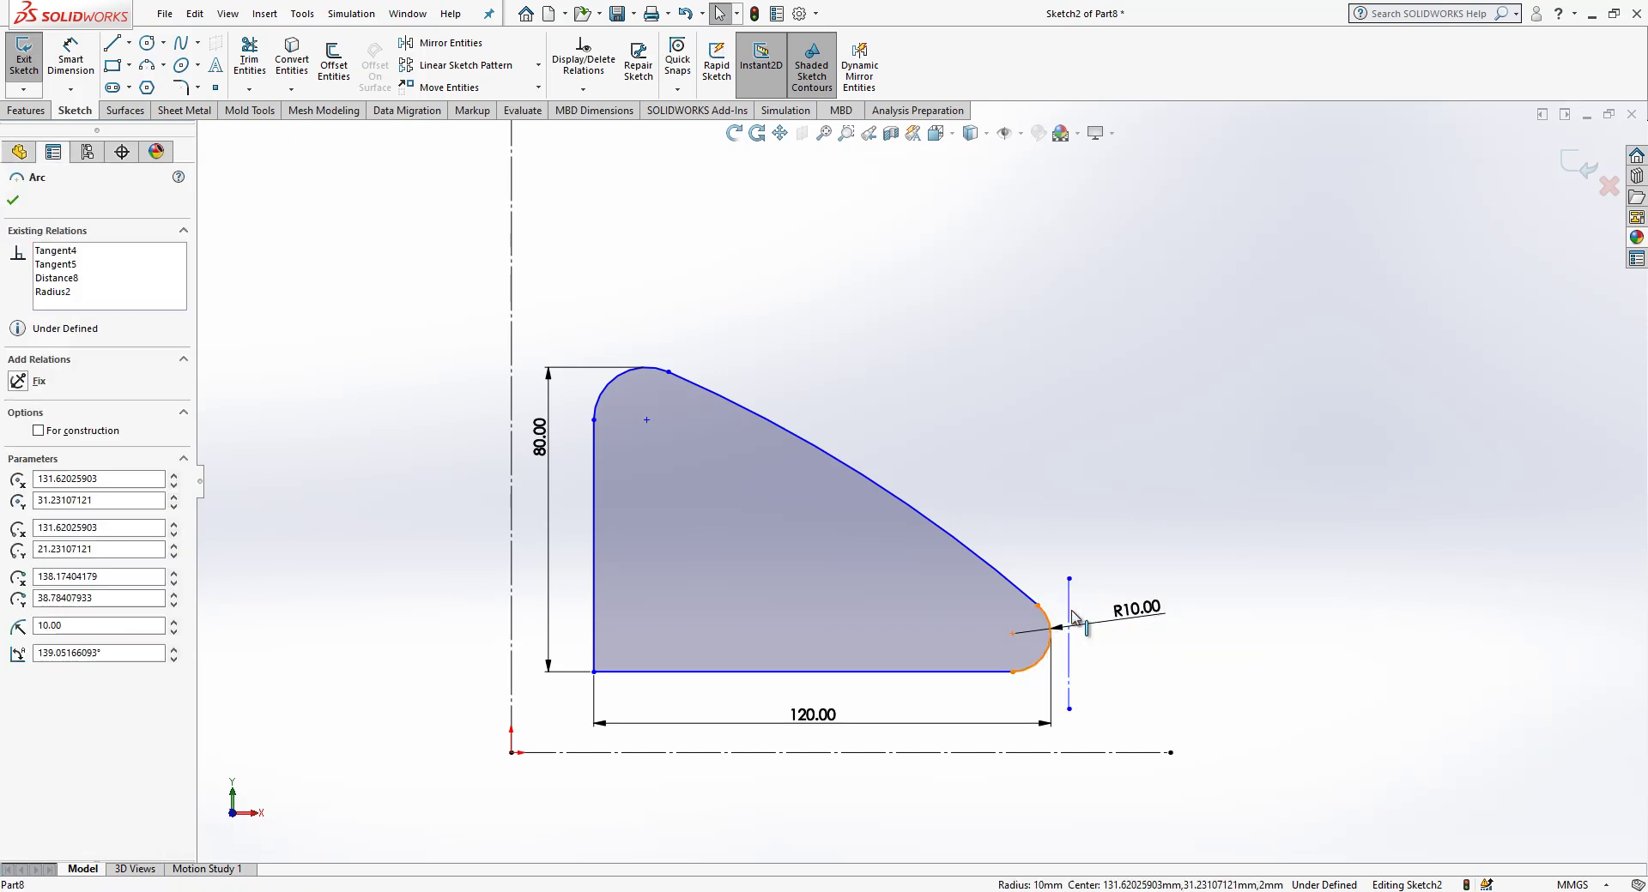
left_click(1061, 618, "ctrl")
left_click(17, 477)
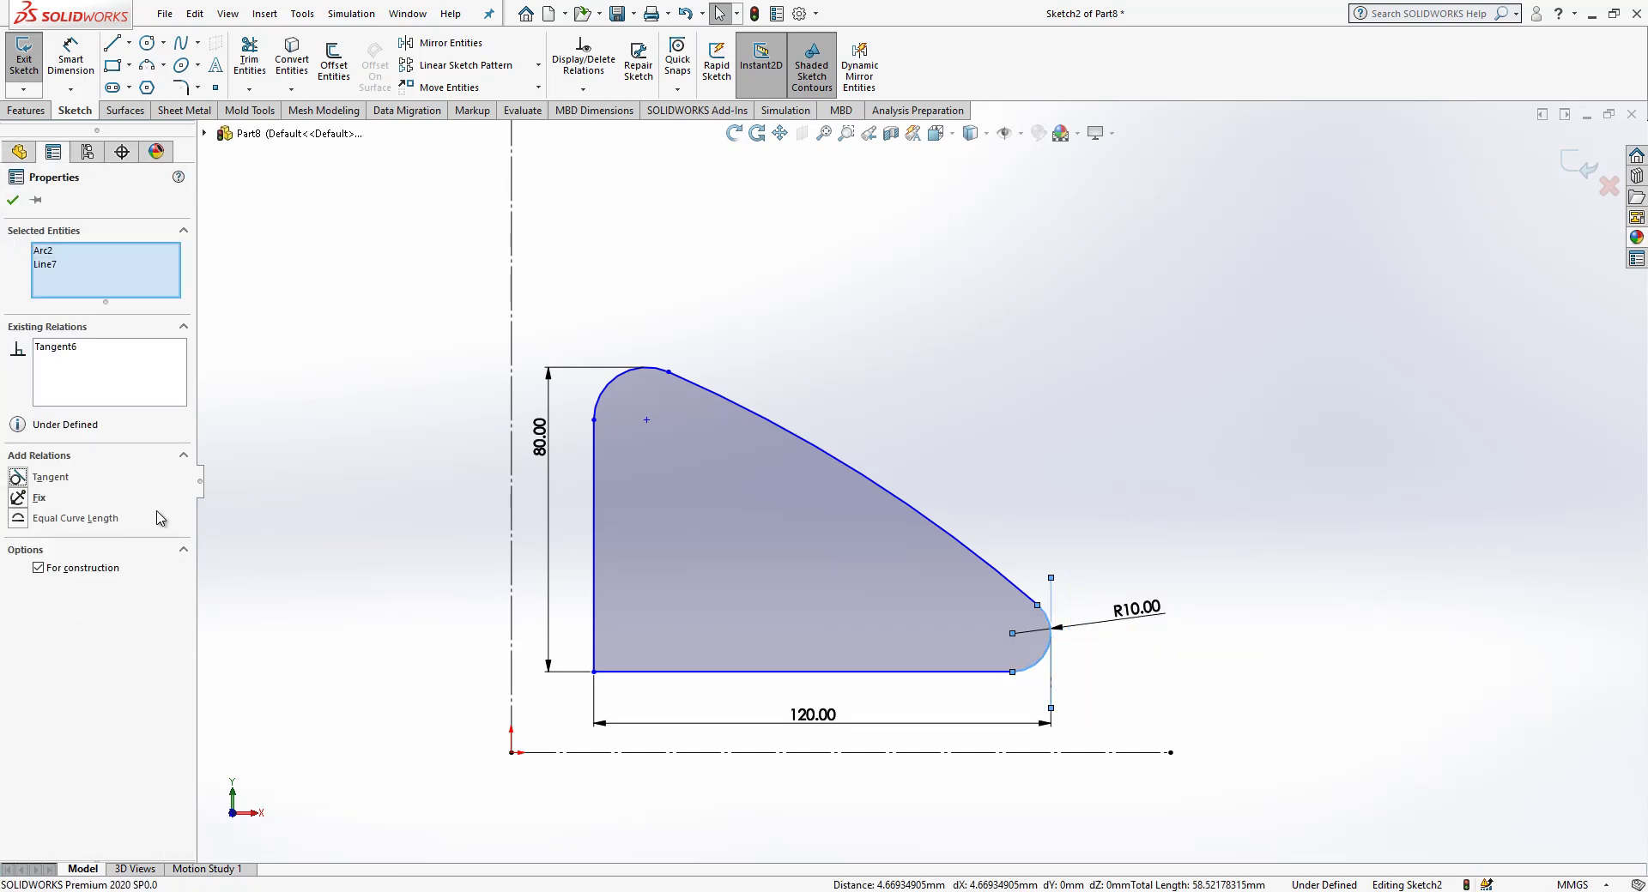
left_click(1099, 692)
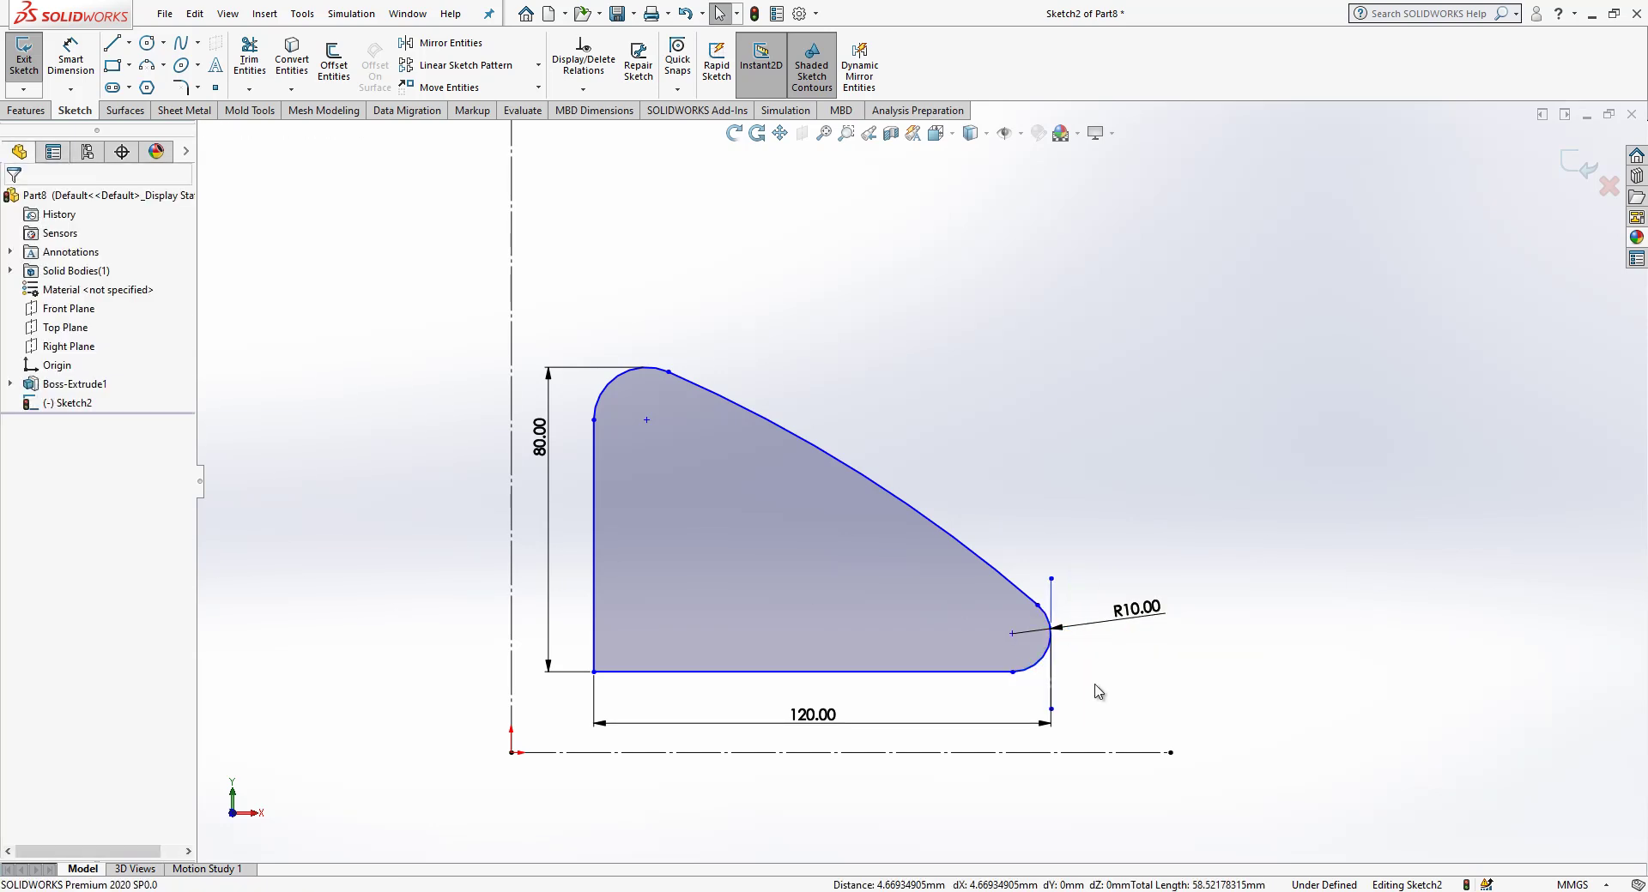
Round the bottom-left corner of the profile with an R10 sketch fillet
left_click(180, 86)
left_click(555, 709)
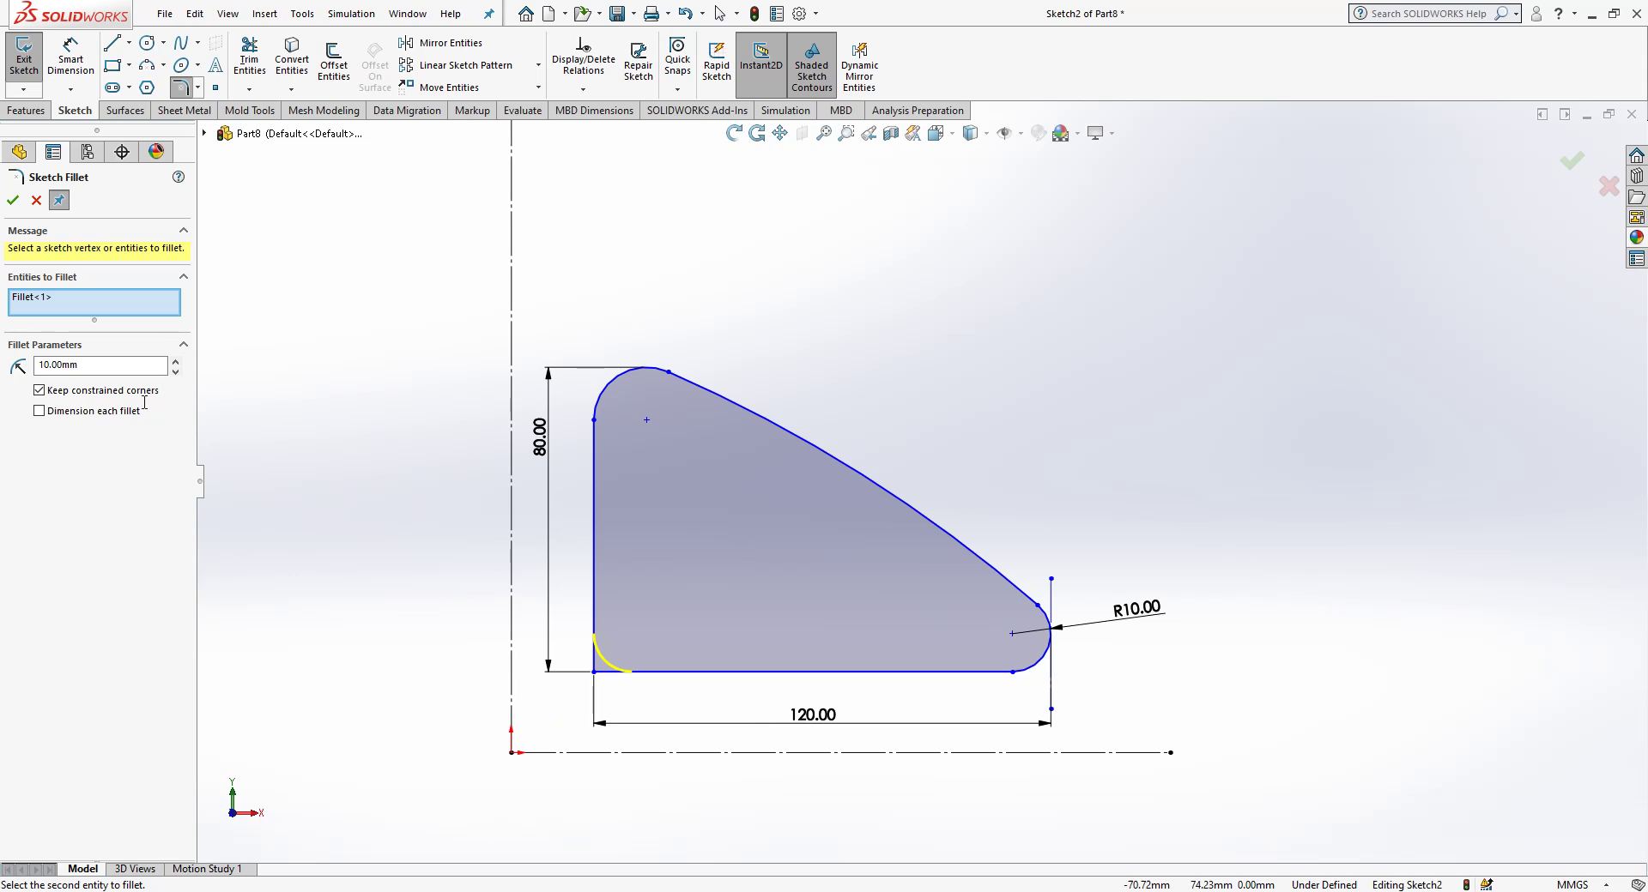
left_click(12, 200)
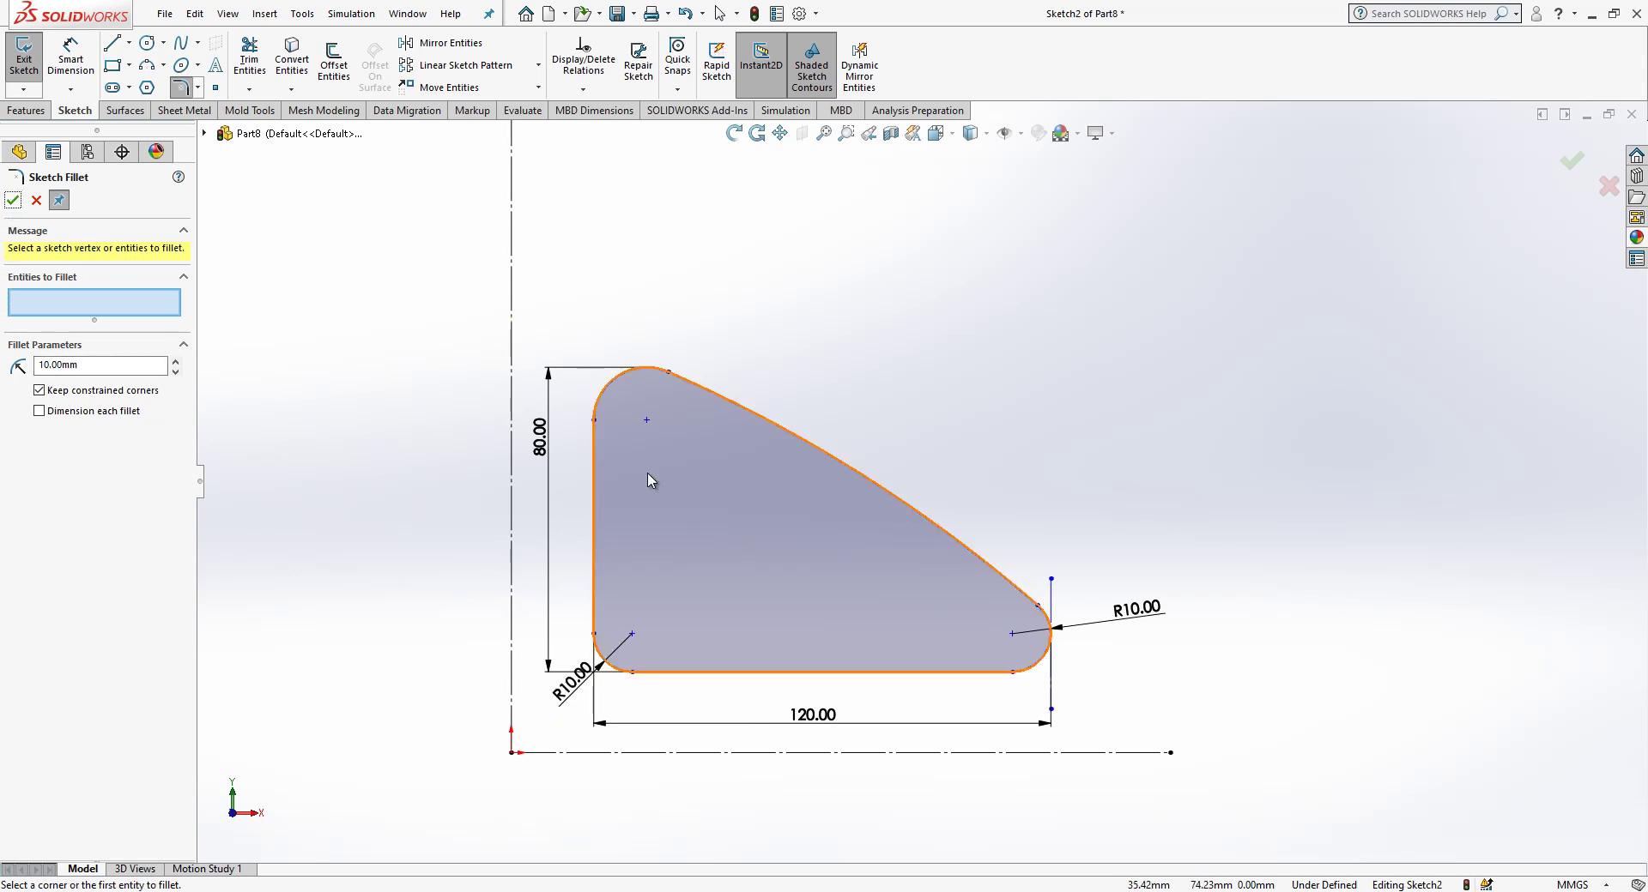
Make the top-left arc equal to the R10 fillet, then dimension from the horizontal centerline
left_click(611, 666, "ctrl")
left_click(23, 541)
left_click(385, 495)
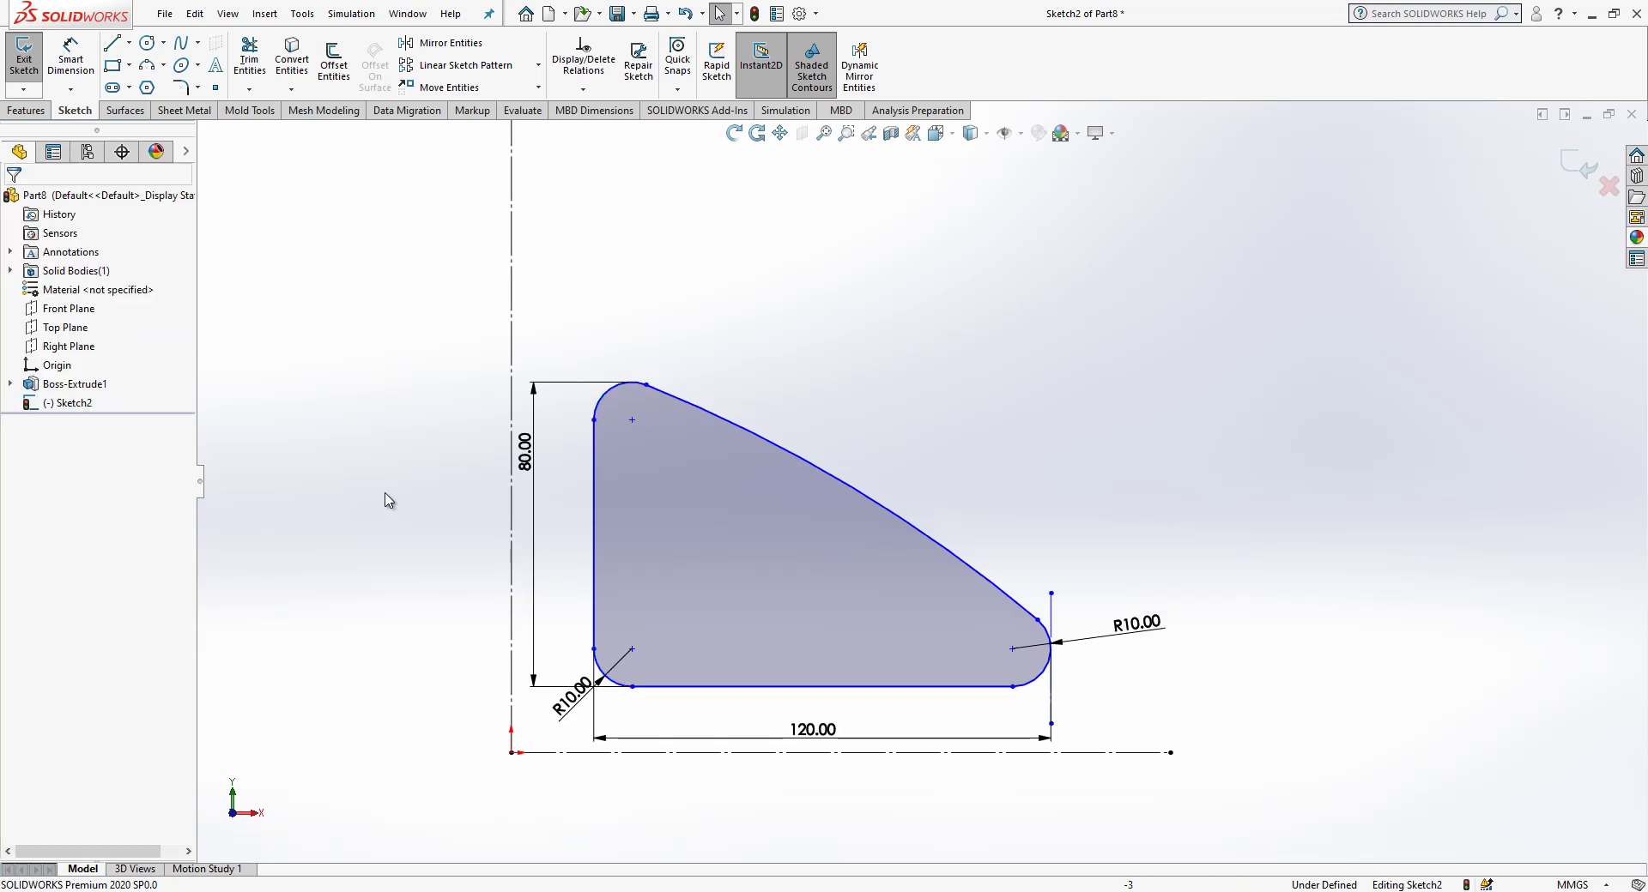
left_click(77, 49)
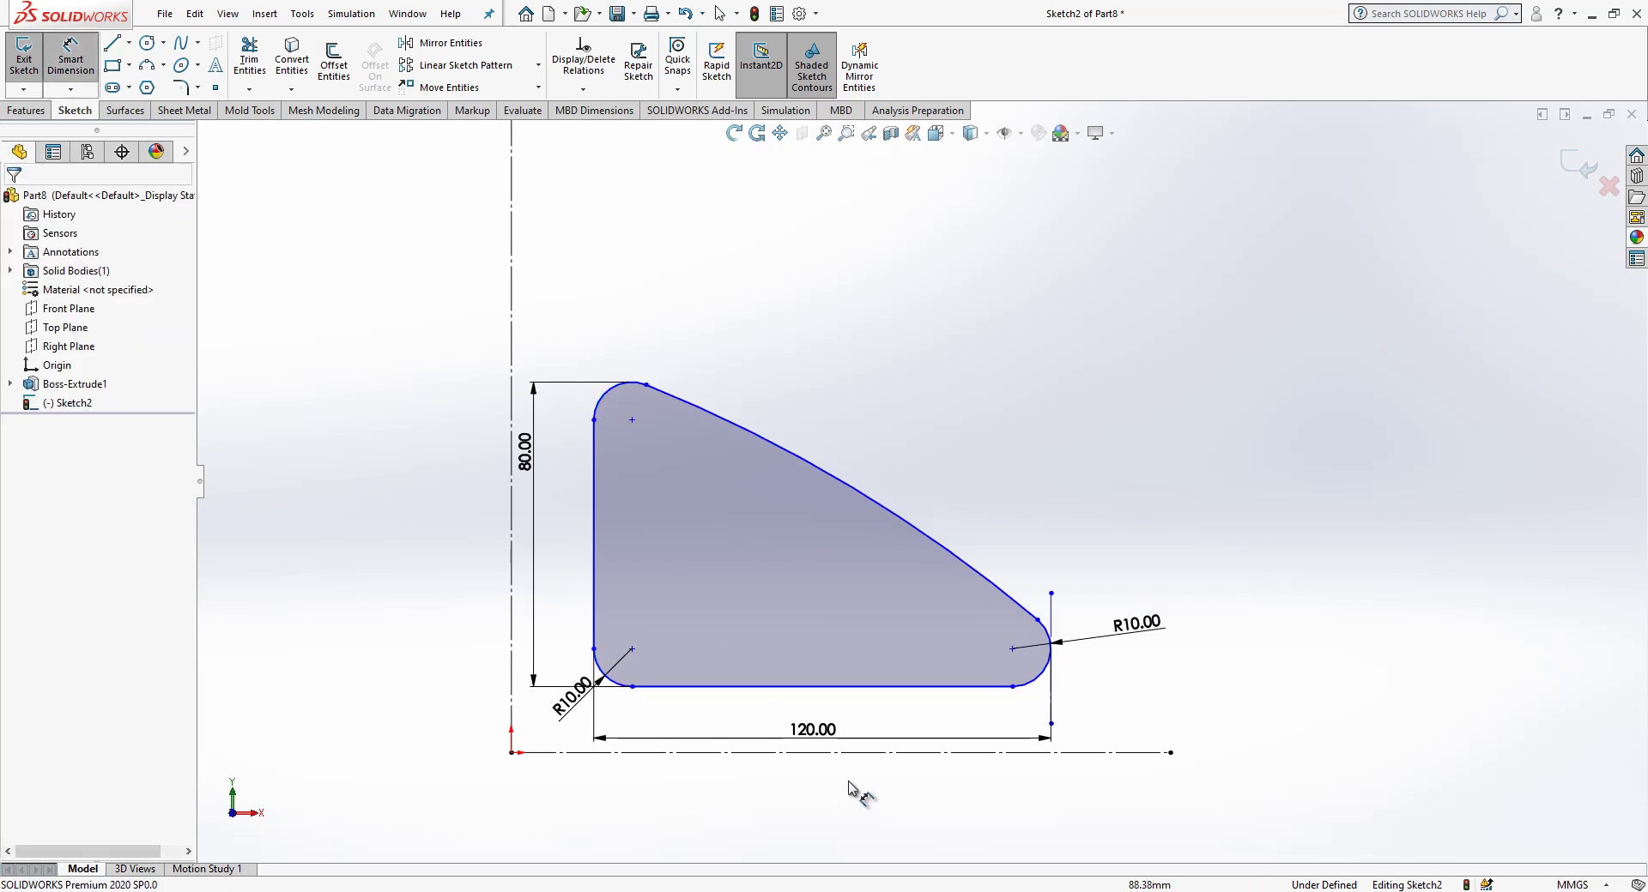
left_click(924, 753)
Dimension the bottom edge and left edge each 15 mm from the centerlines
left_click(905, 686)
left_click(908, 717)
type("15")
key("Return")
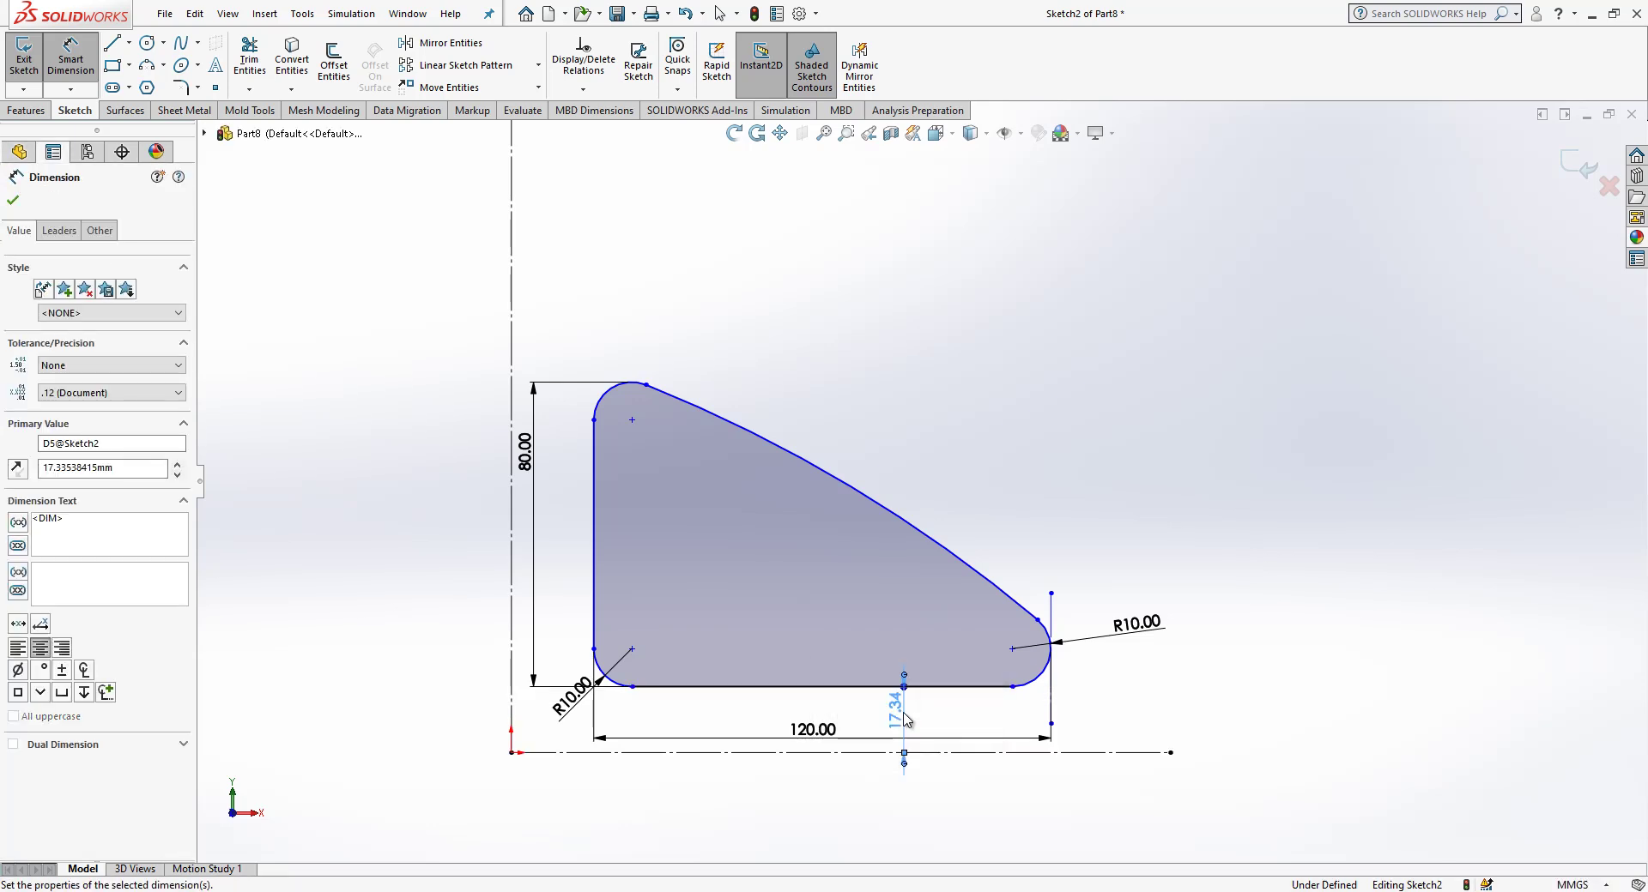
left_click(513, 578)
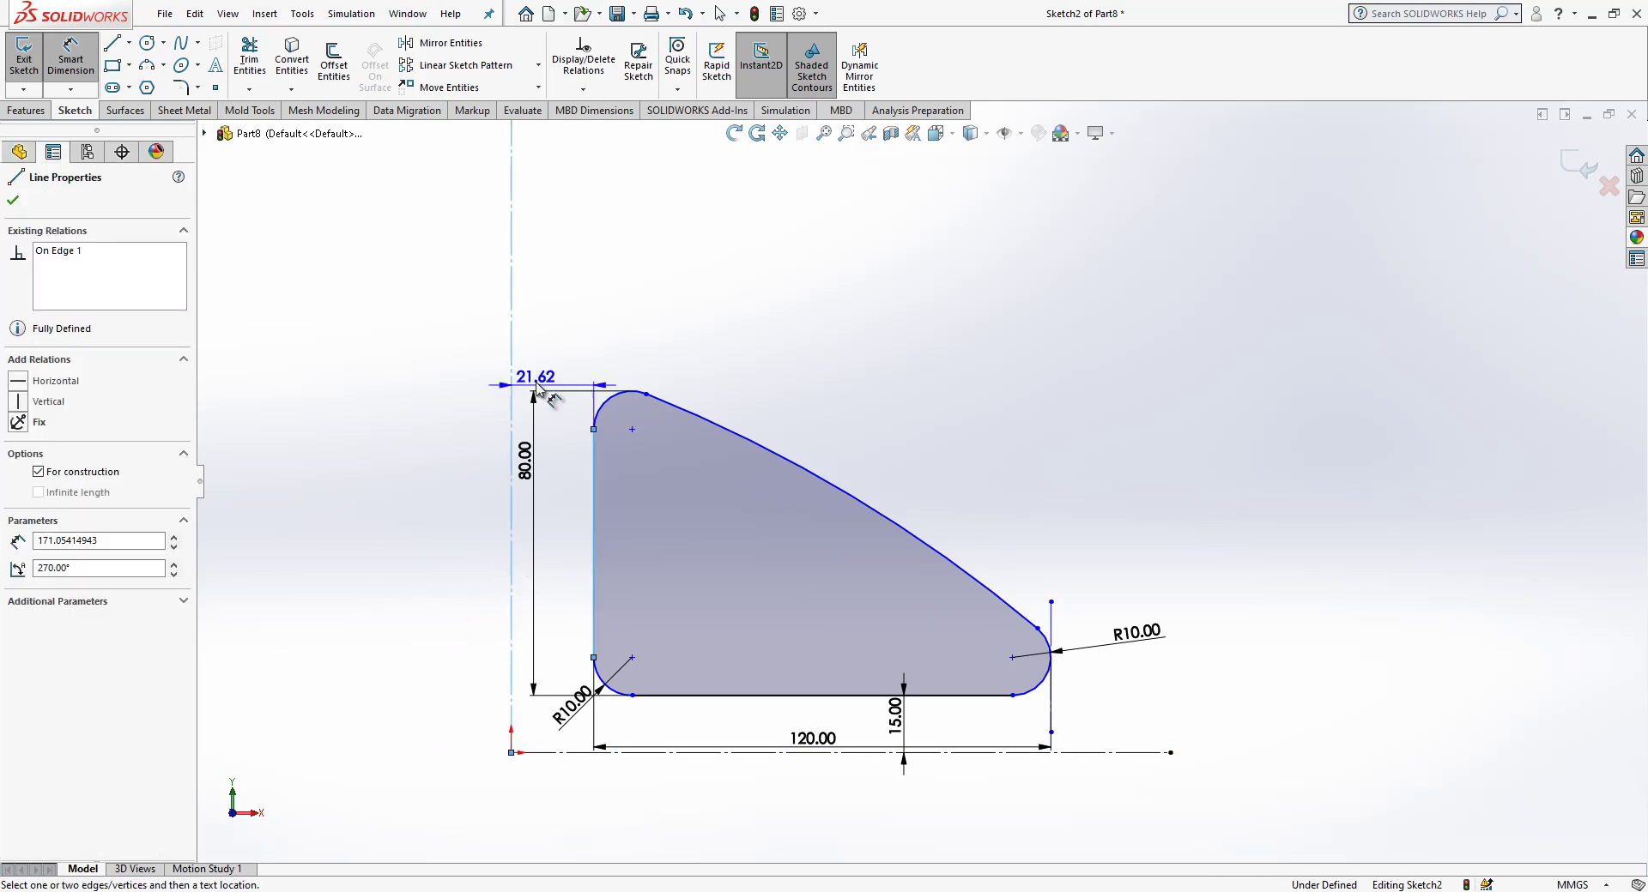
left_click(538, 382)
type("15")
key("Return")
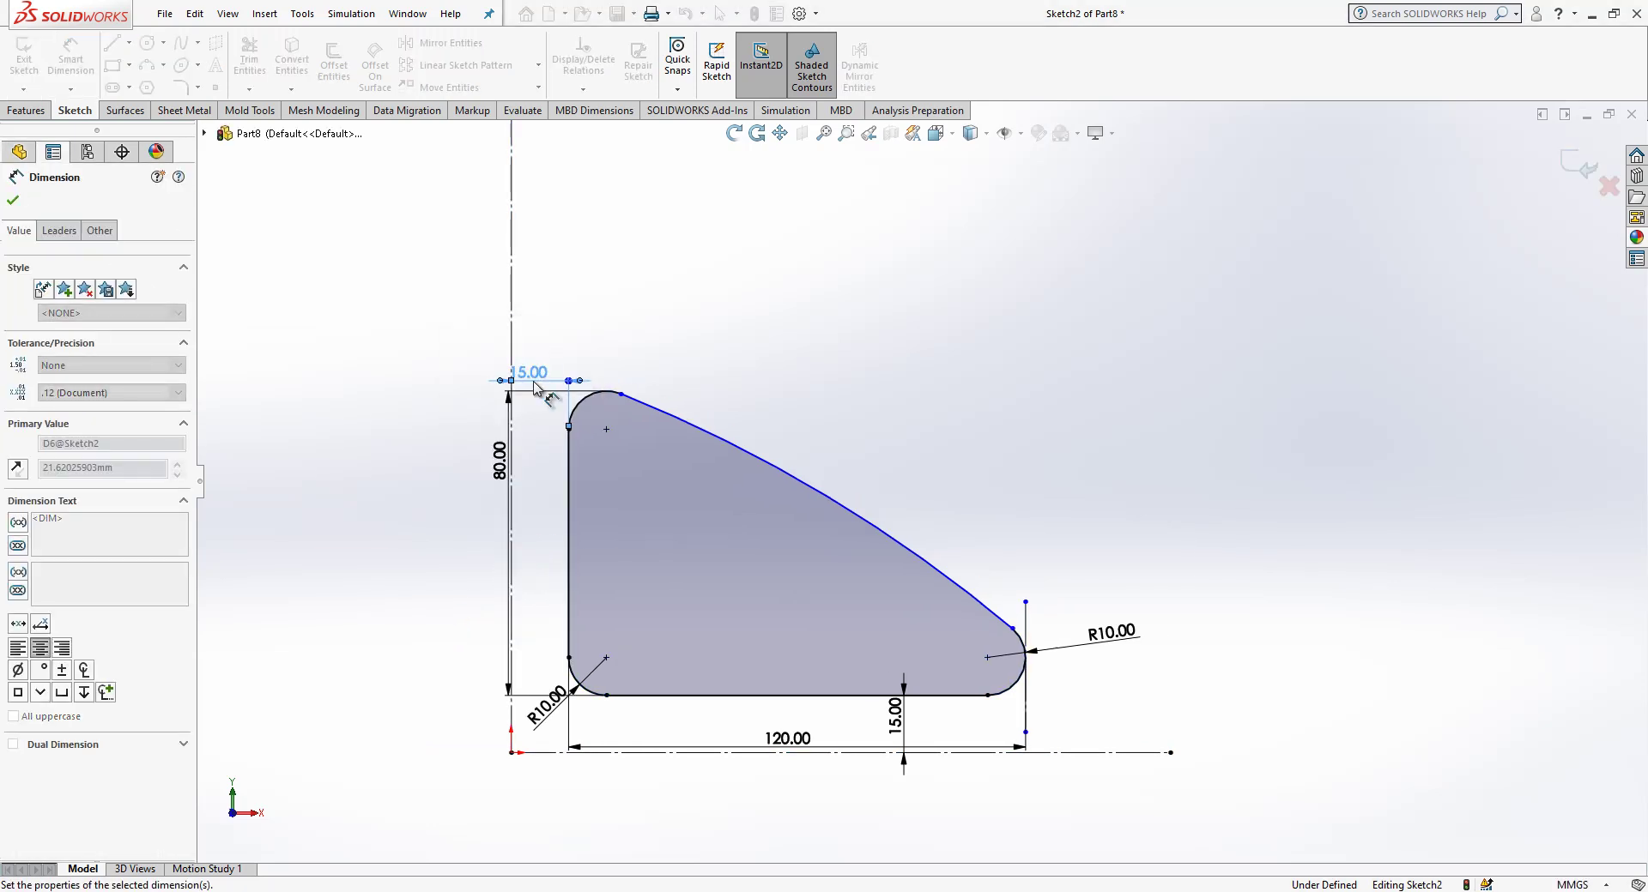
Give the sloping top arc a 125 mm radius and exit the finished sketch
left_click(826, 496)
left_click(786, 538)
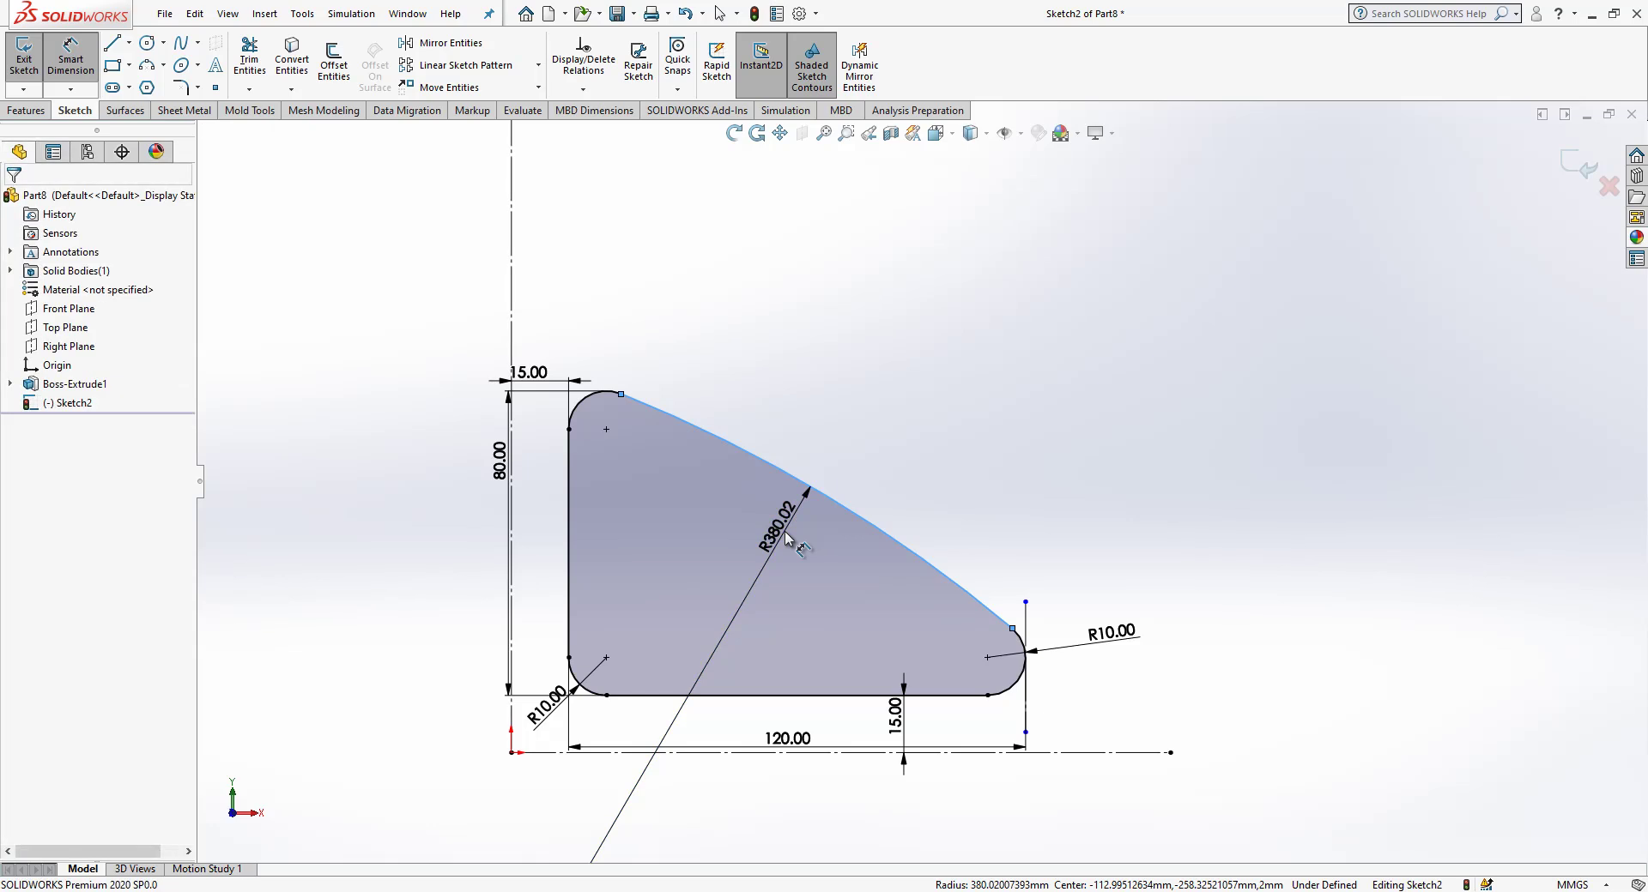
type("125")
key("Return")
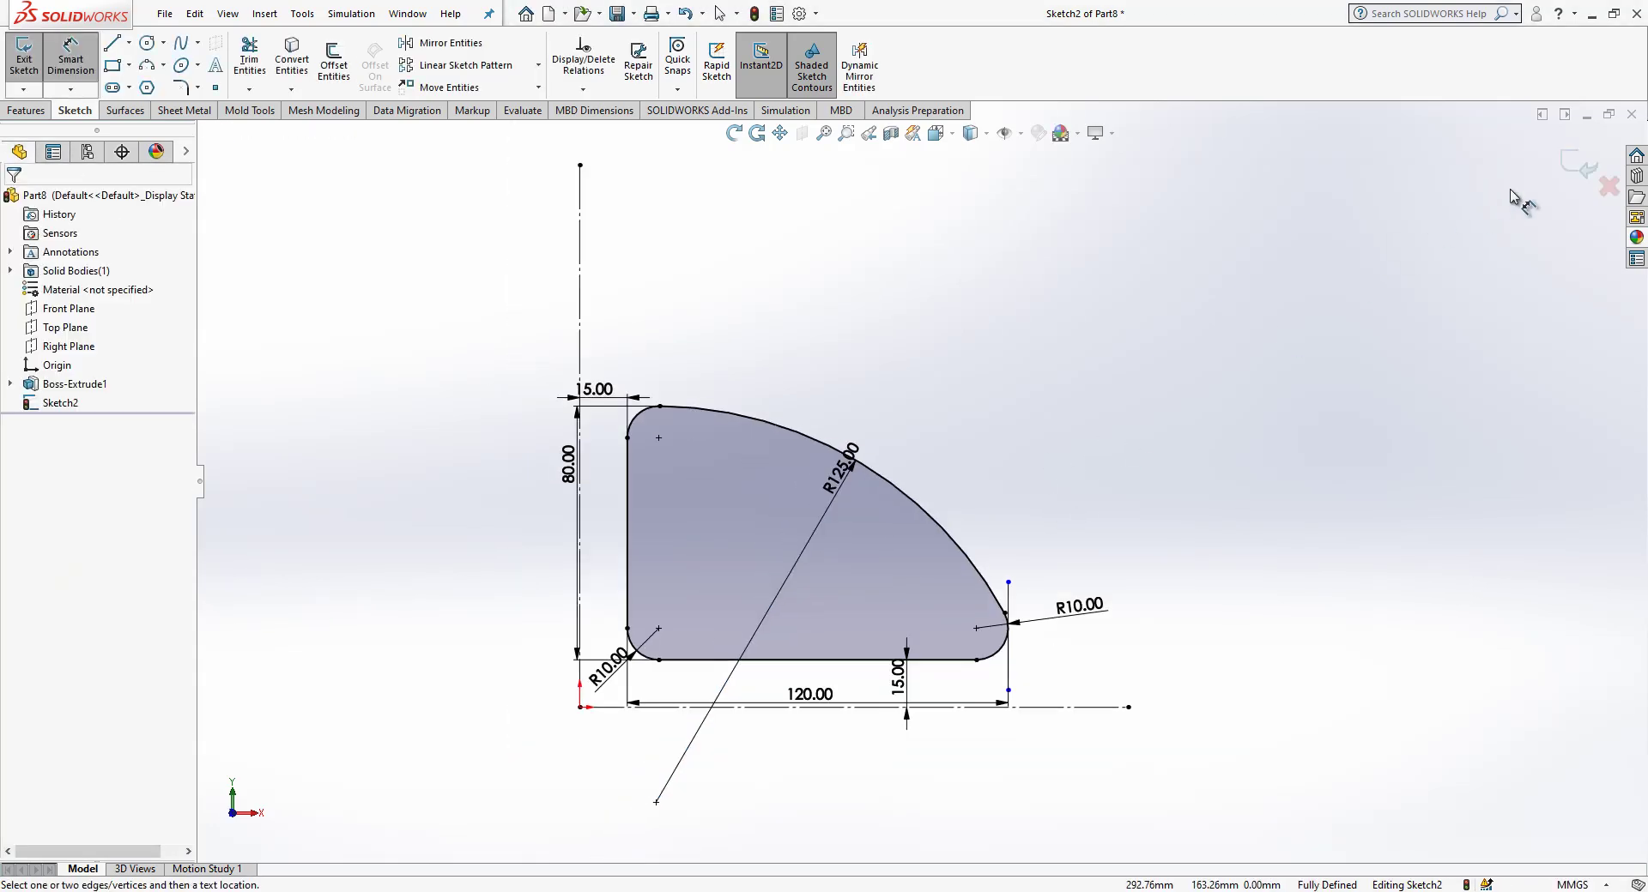
left_click(1577, 165)
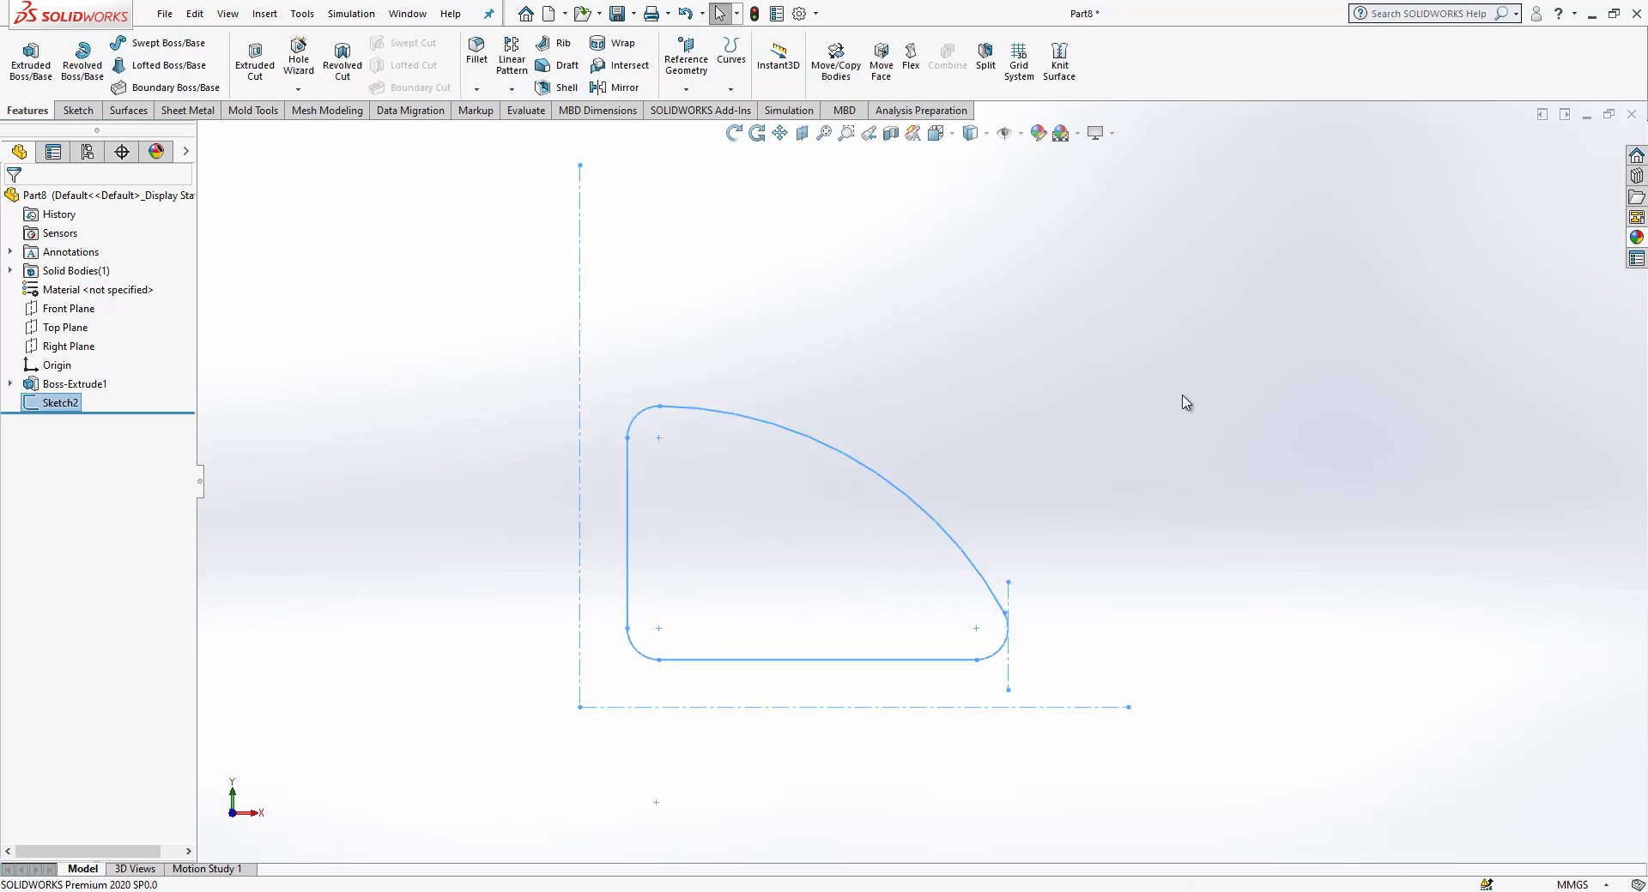
Extrude Sketch2 18 mm in Direction 1 with Direction 2 also enabled
scroll(938, 655, "down", 2)
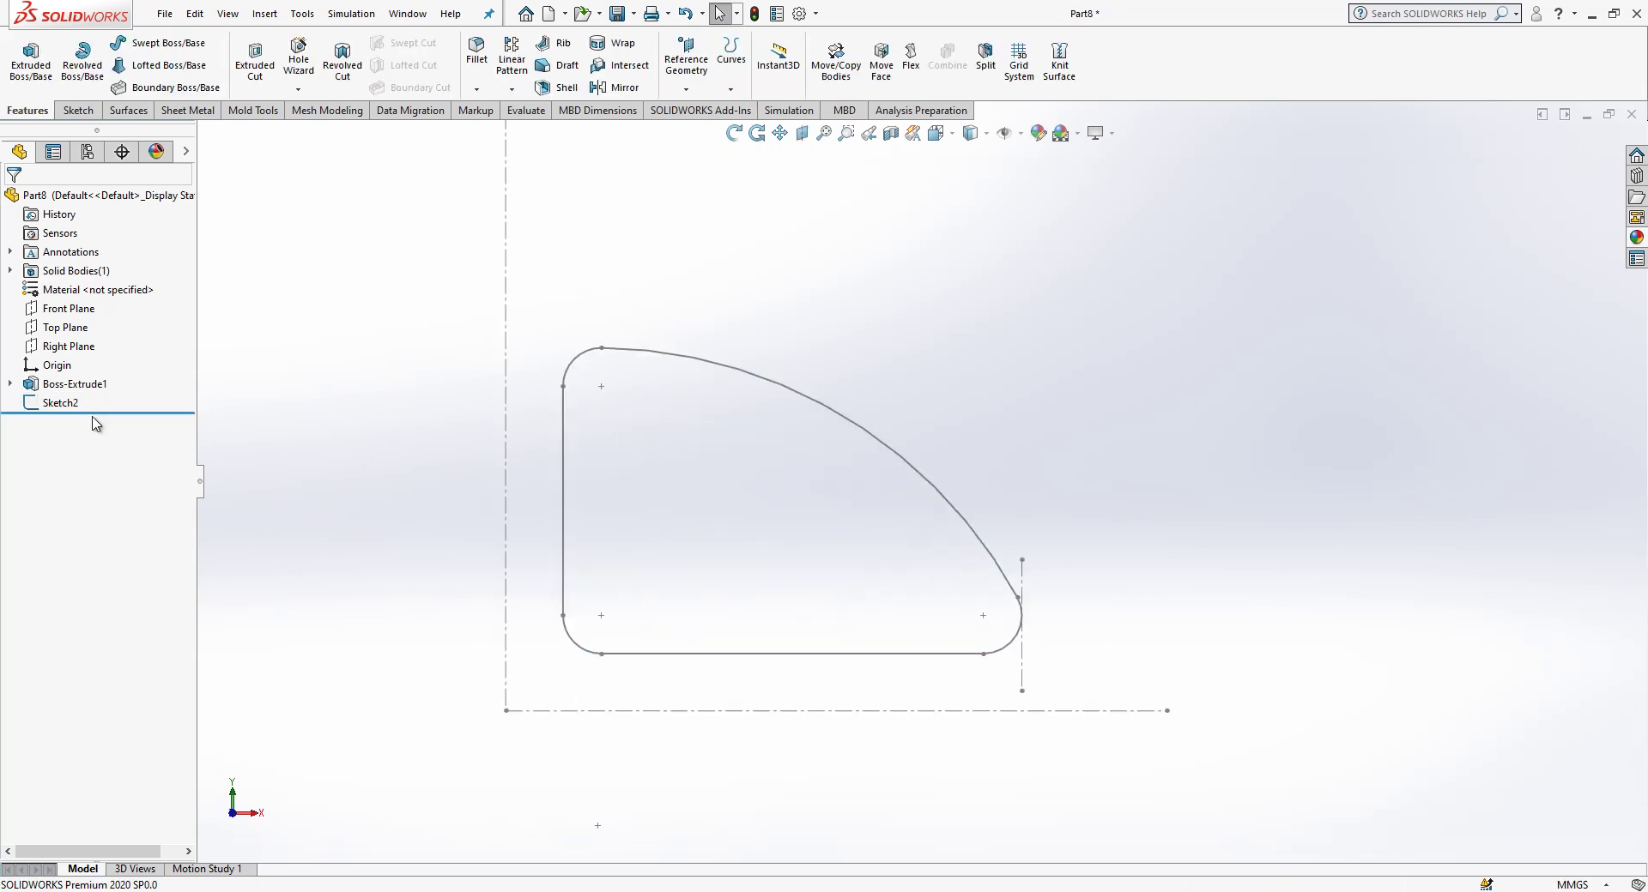
left_click(61, 403)
mouse_move(654, 602)
middle_mouse_down()
mouse_move(666, 349)
mouse_move(669, 382)
middle_mouse_up()
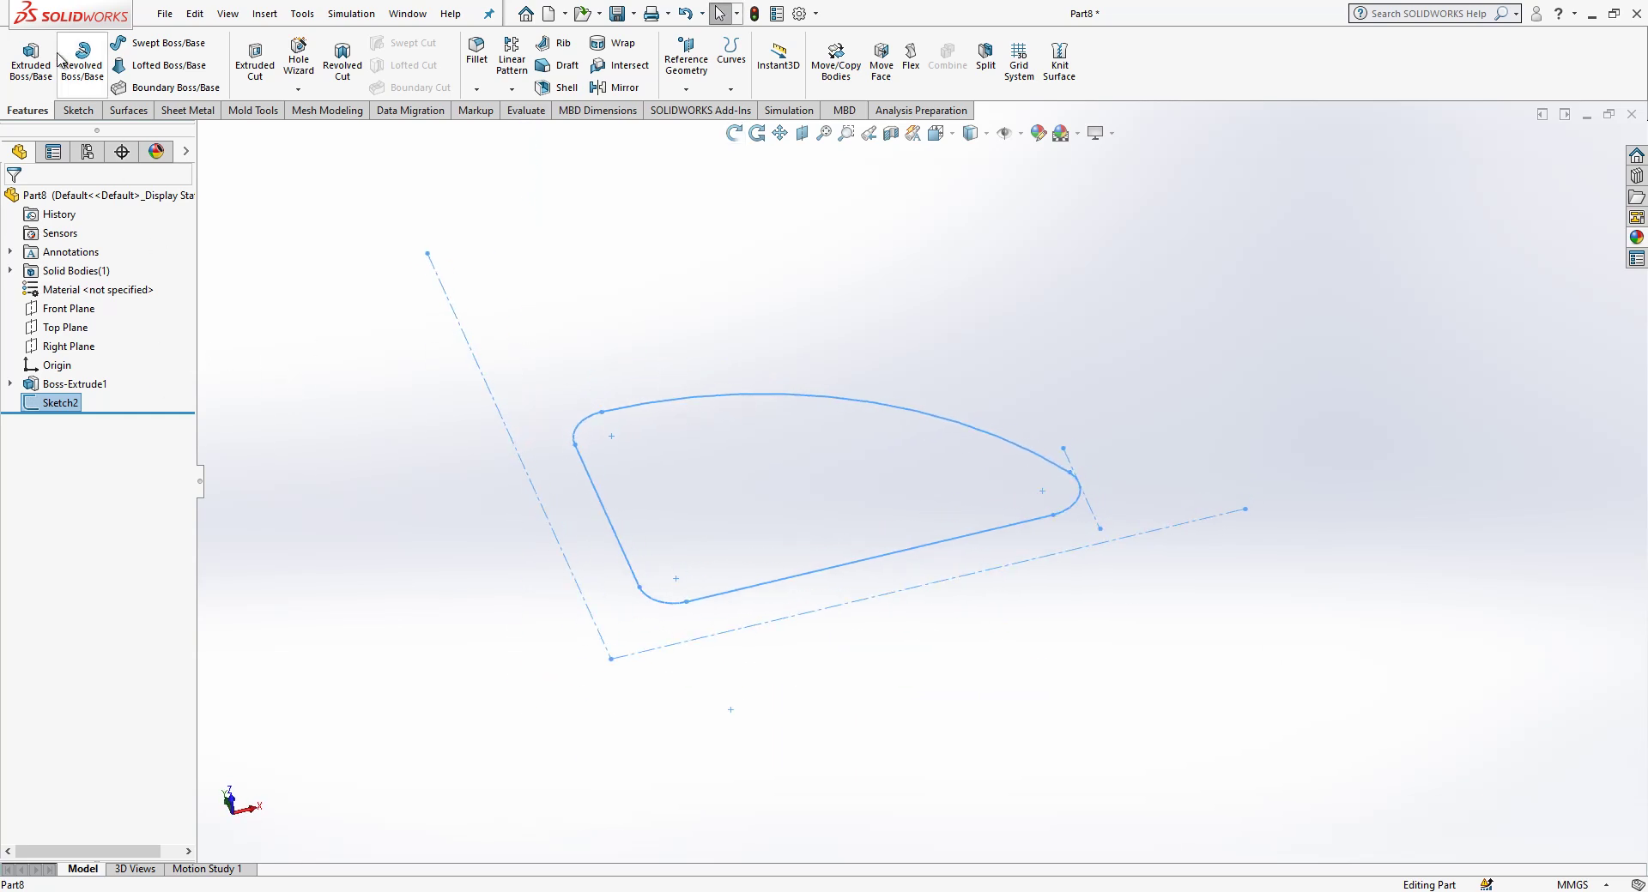
left_click(31, 60)
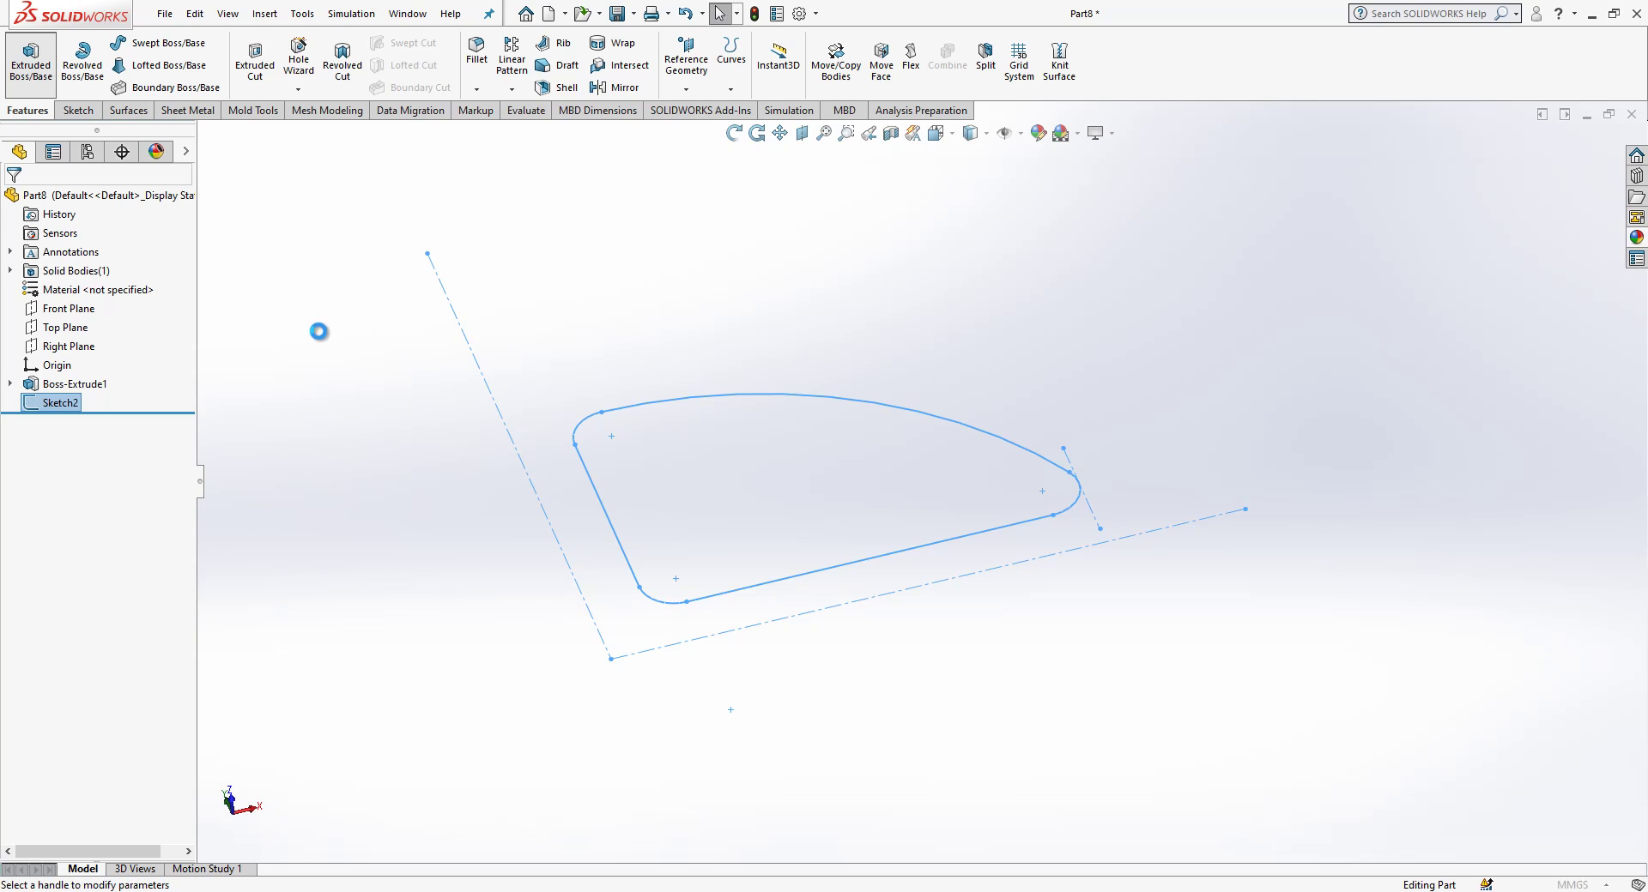
middle_click_drag(680, 489, 636, 444)
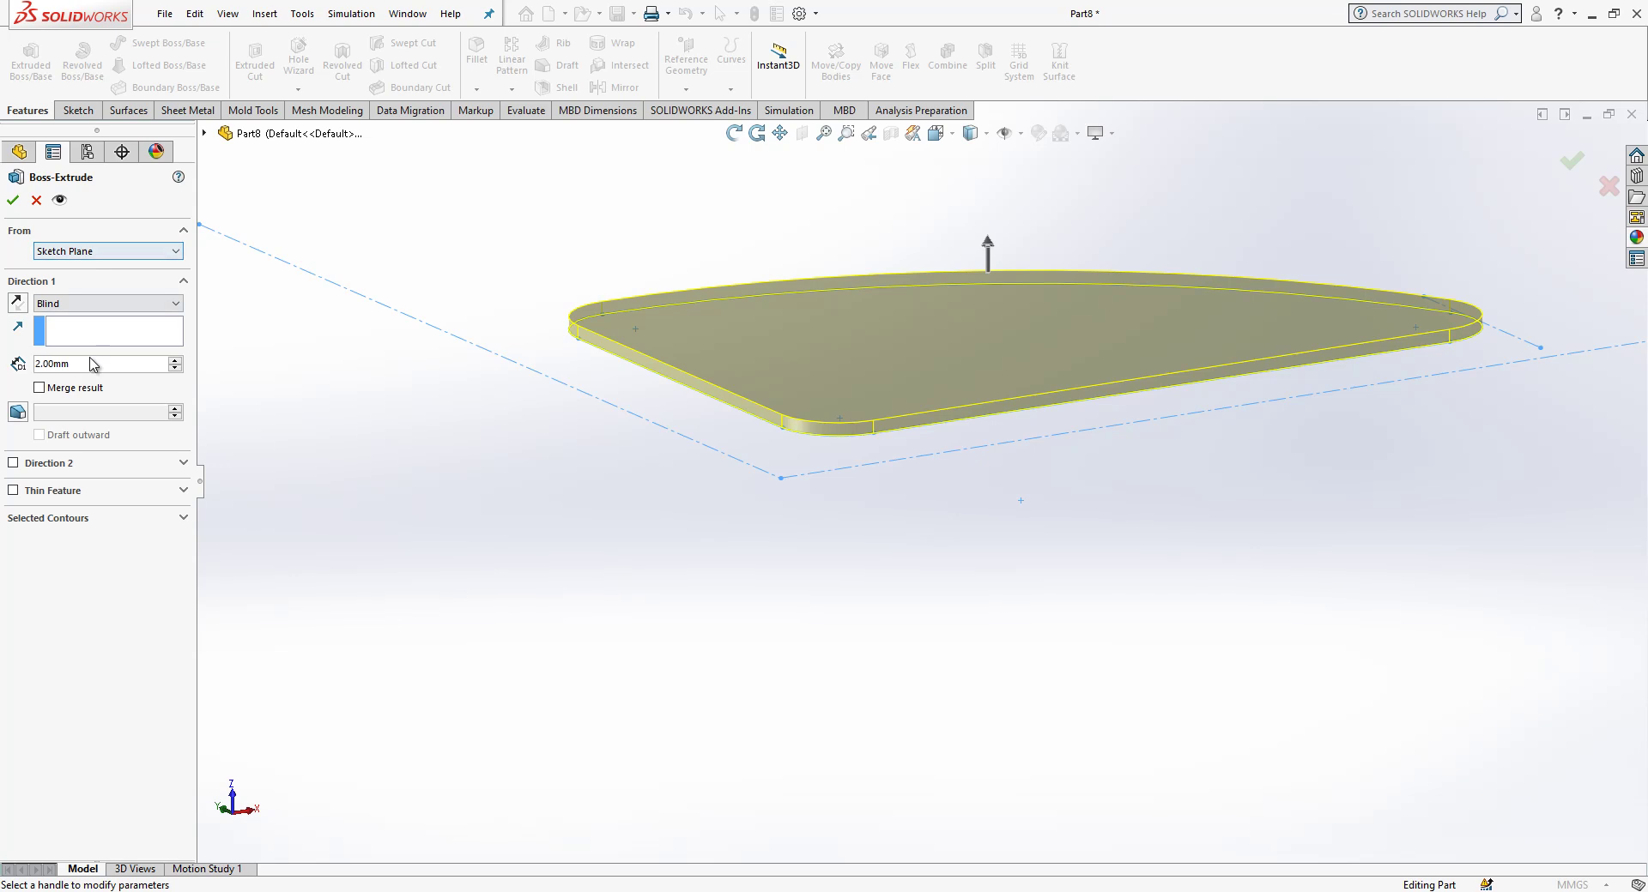
left_click(60, 464)
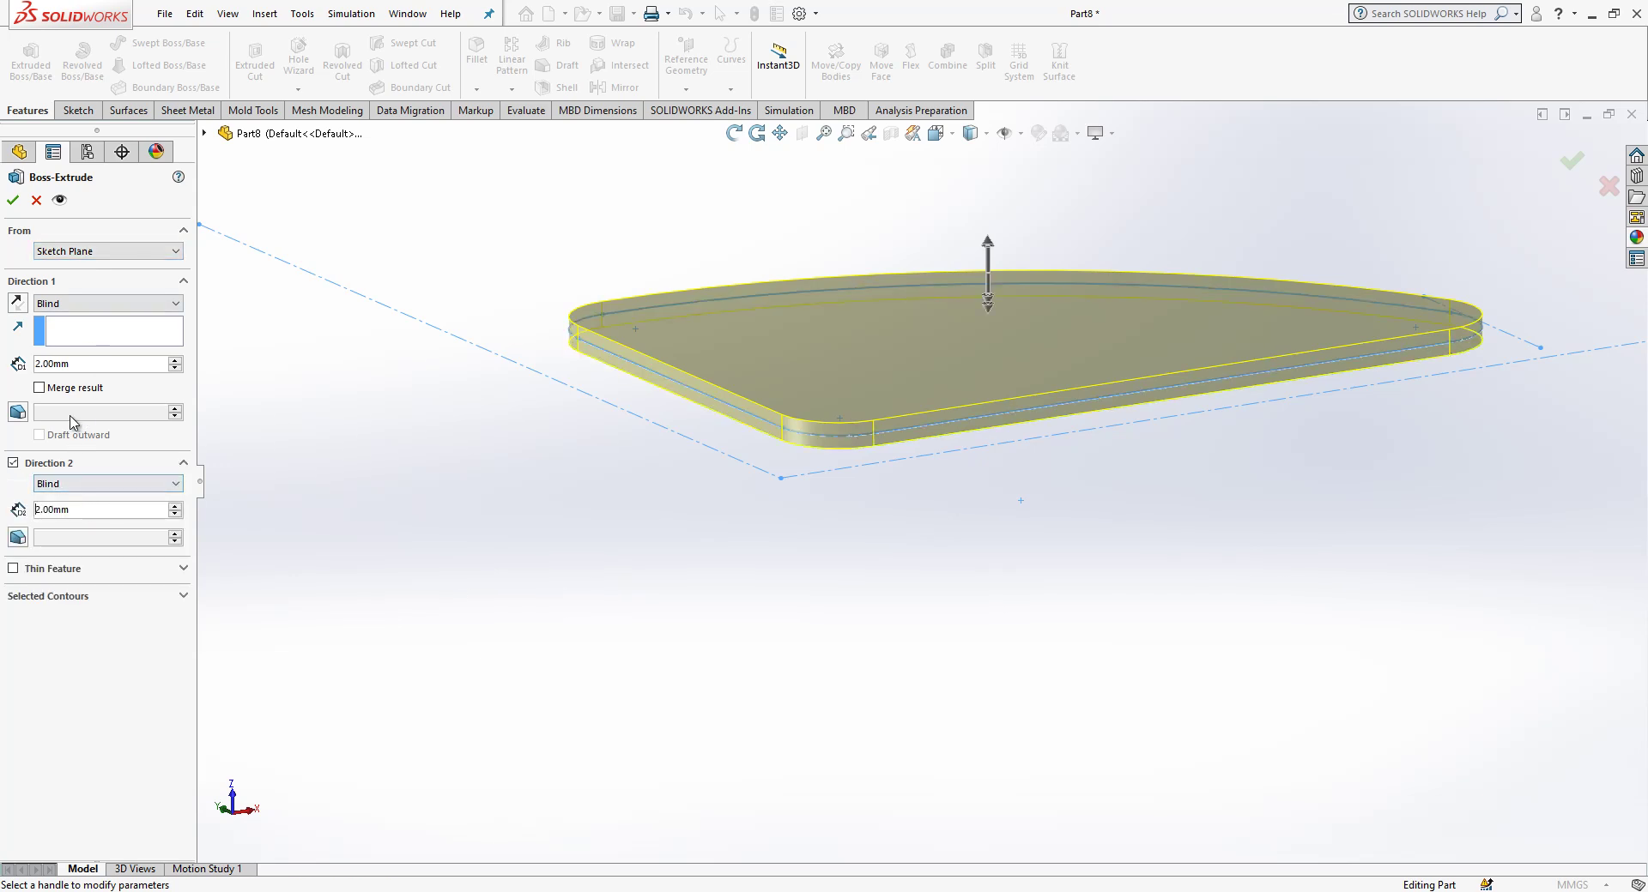
left_click_drag(73, 361, 7, 371)
type("18")
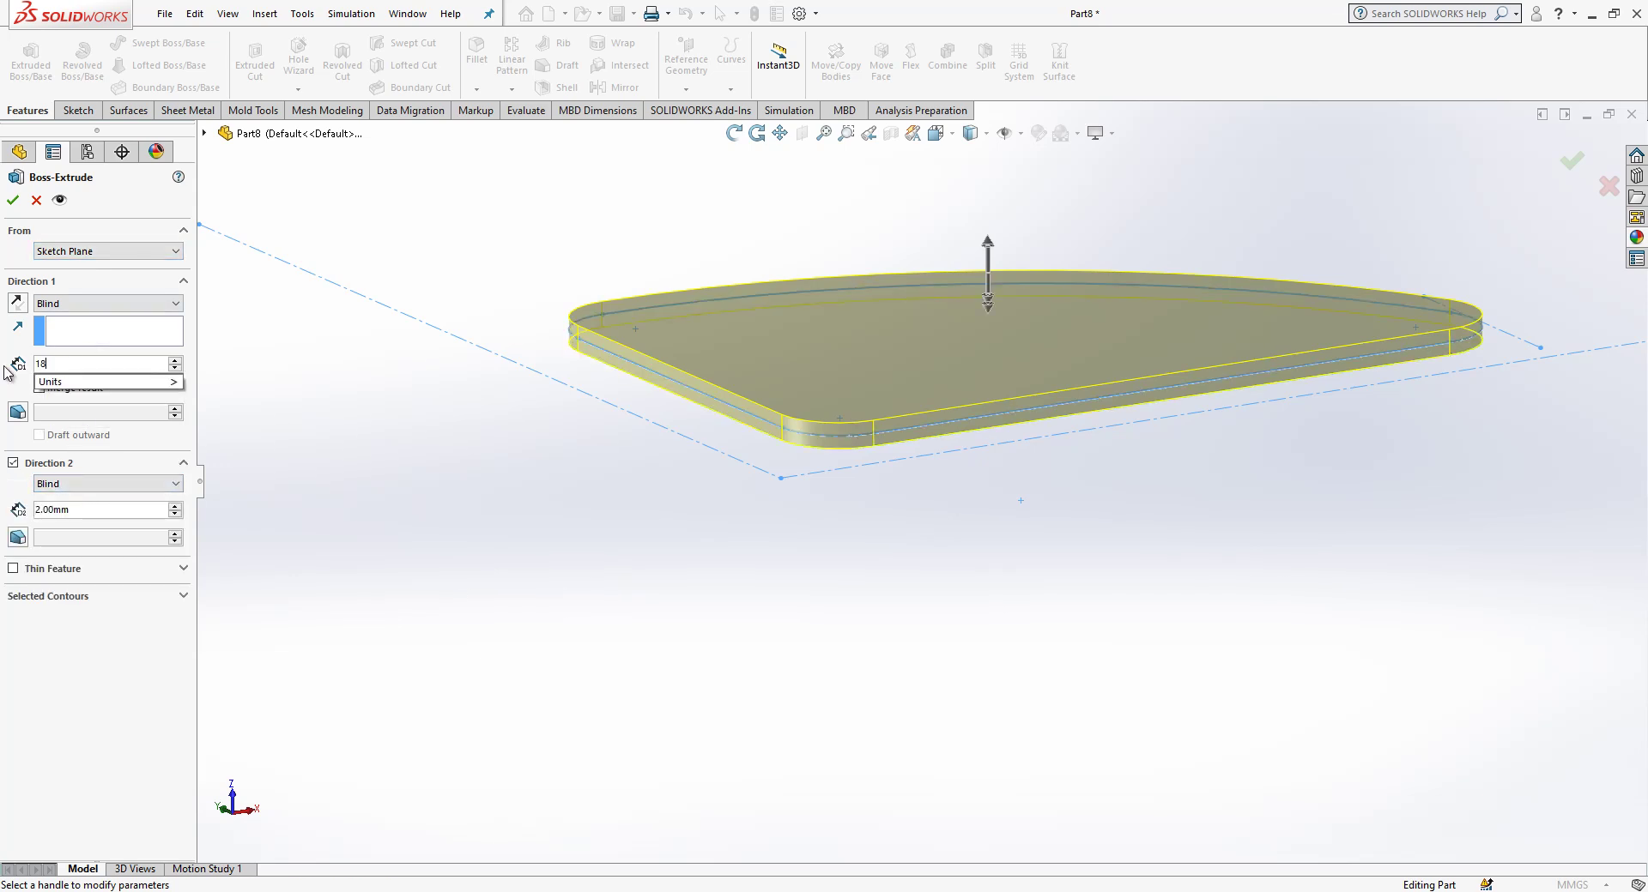
key("Return")
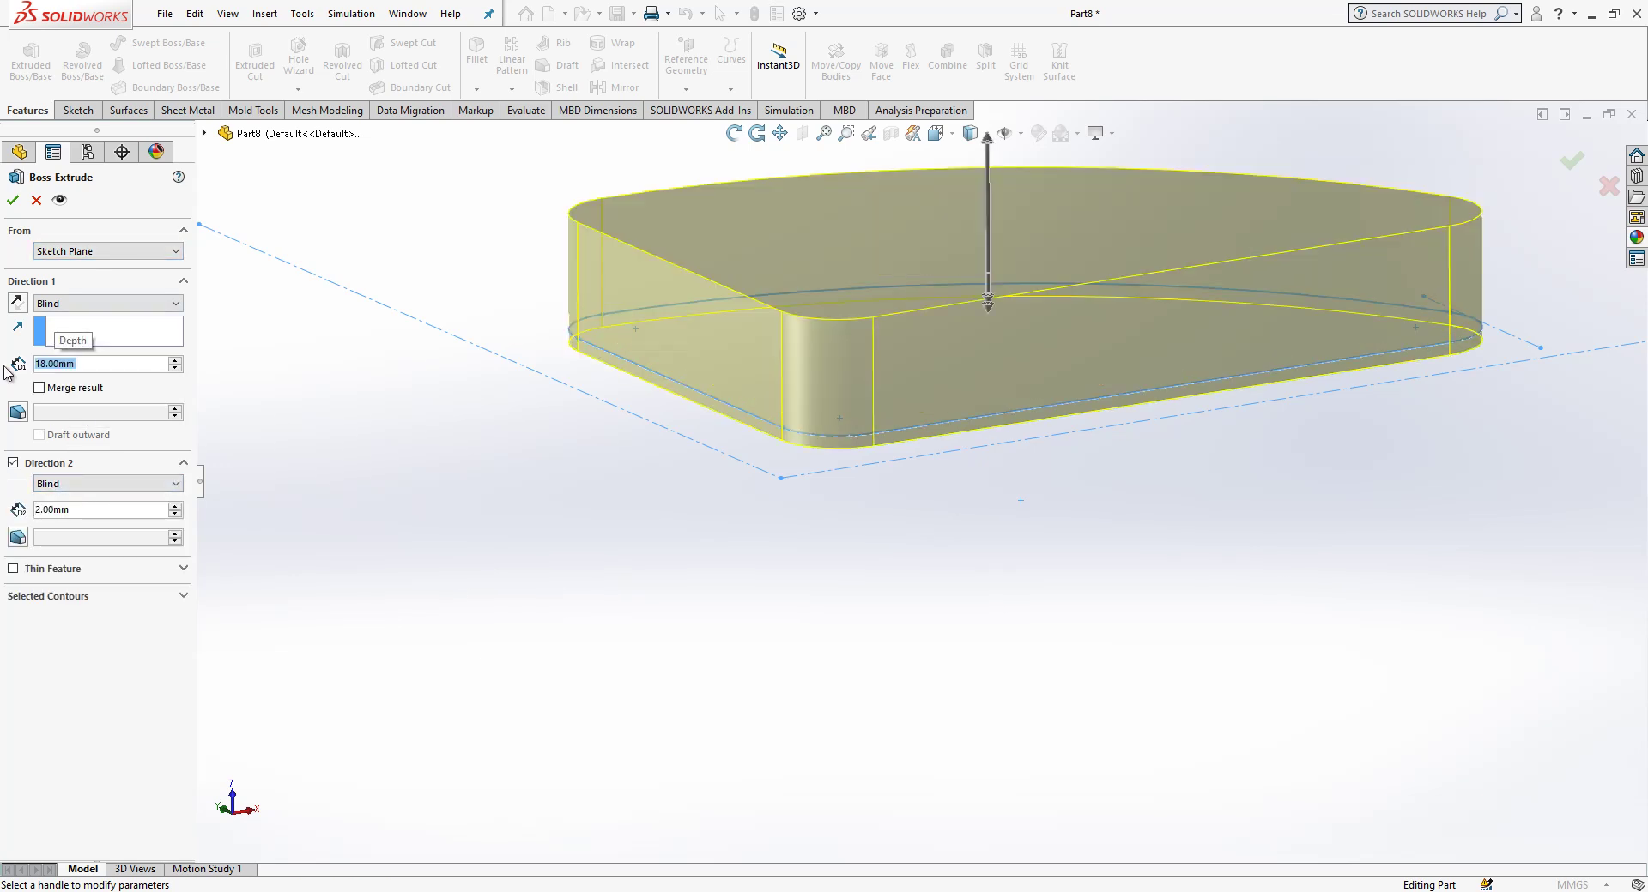
Make the extrusion a reversed thin feature with thickness 1 and accept the rim
left_click(36, 571)
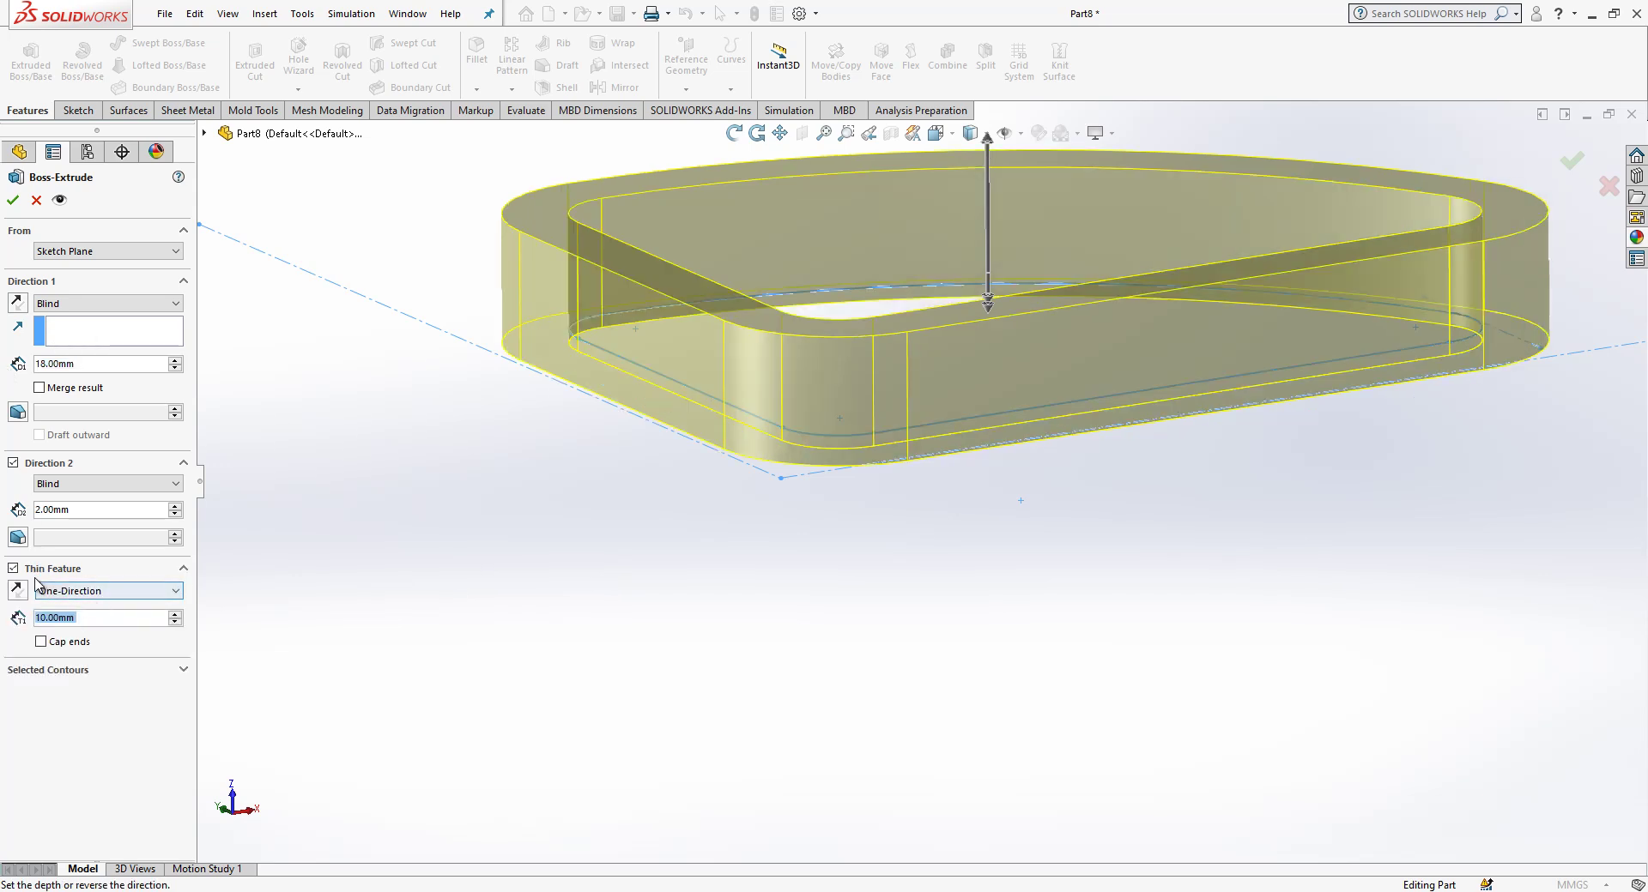
left_click(19, 590)
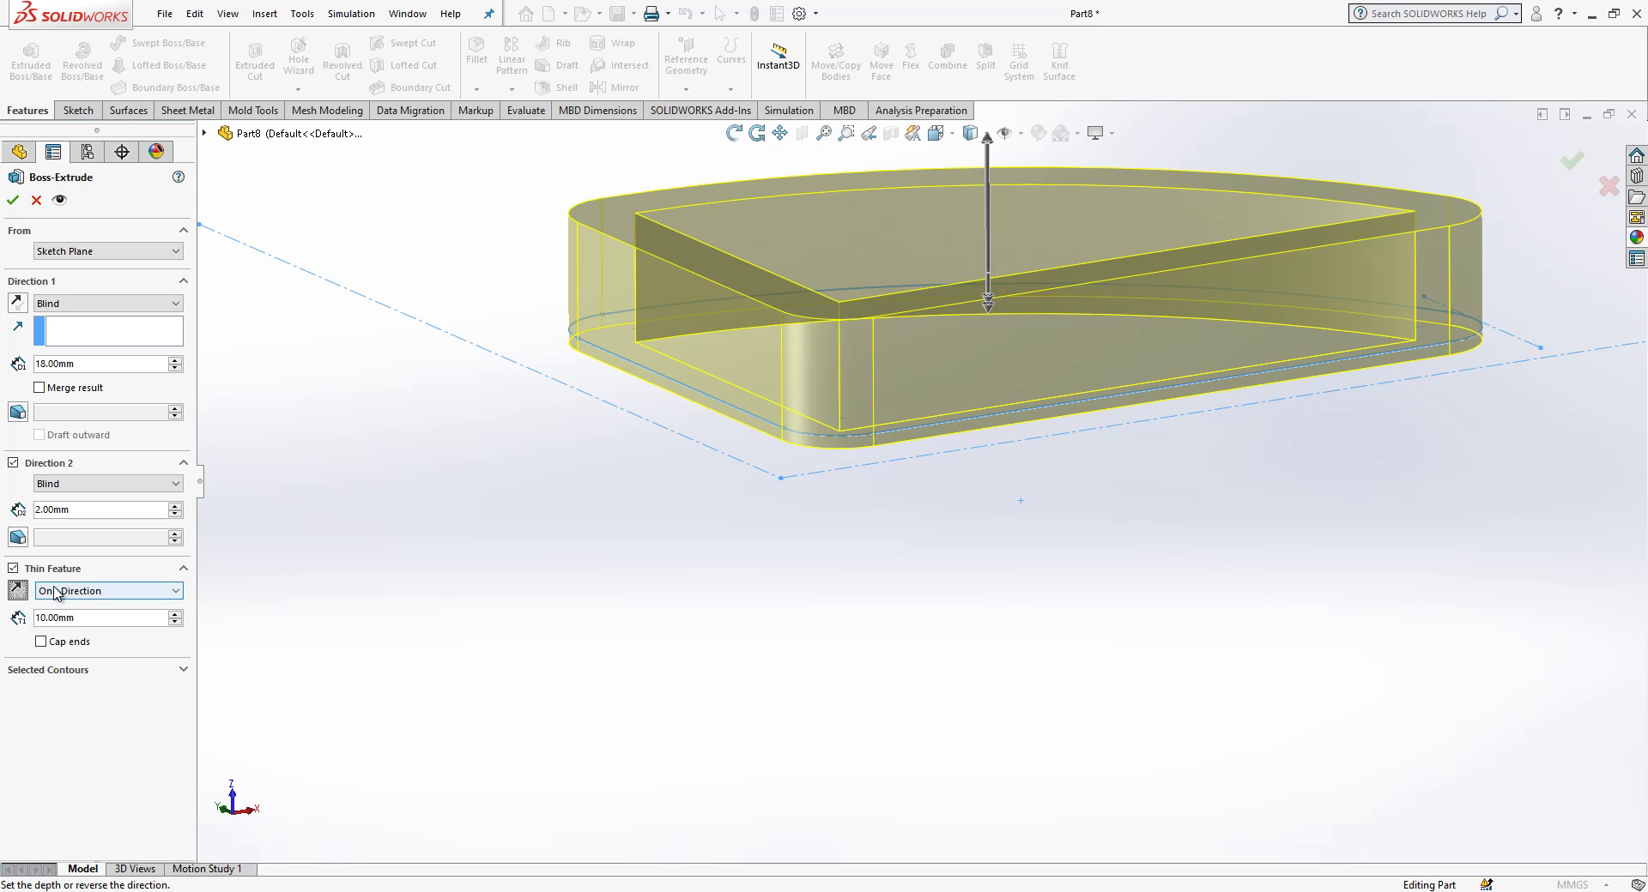
double_click(77, 617)
type("1")
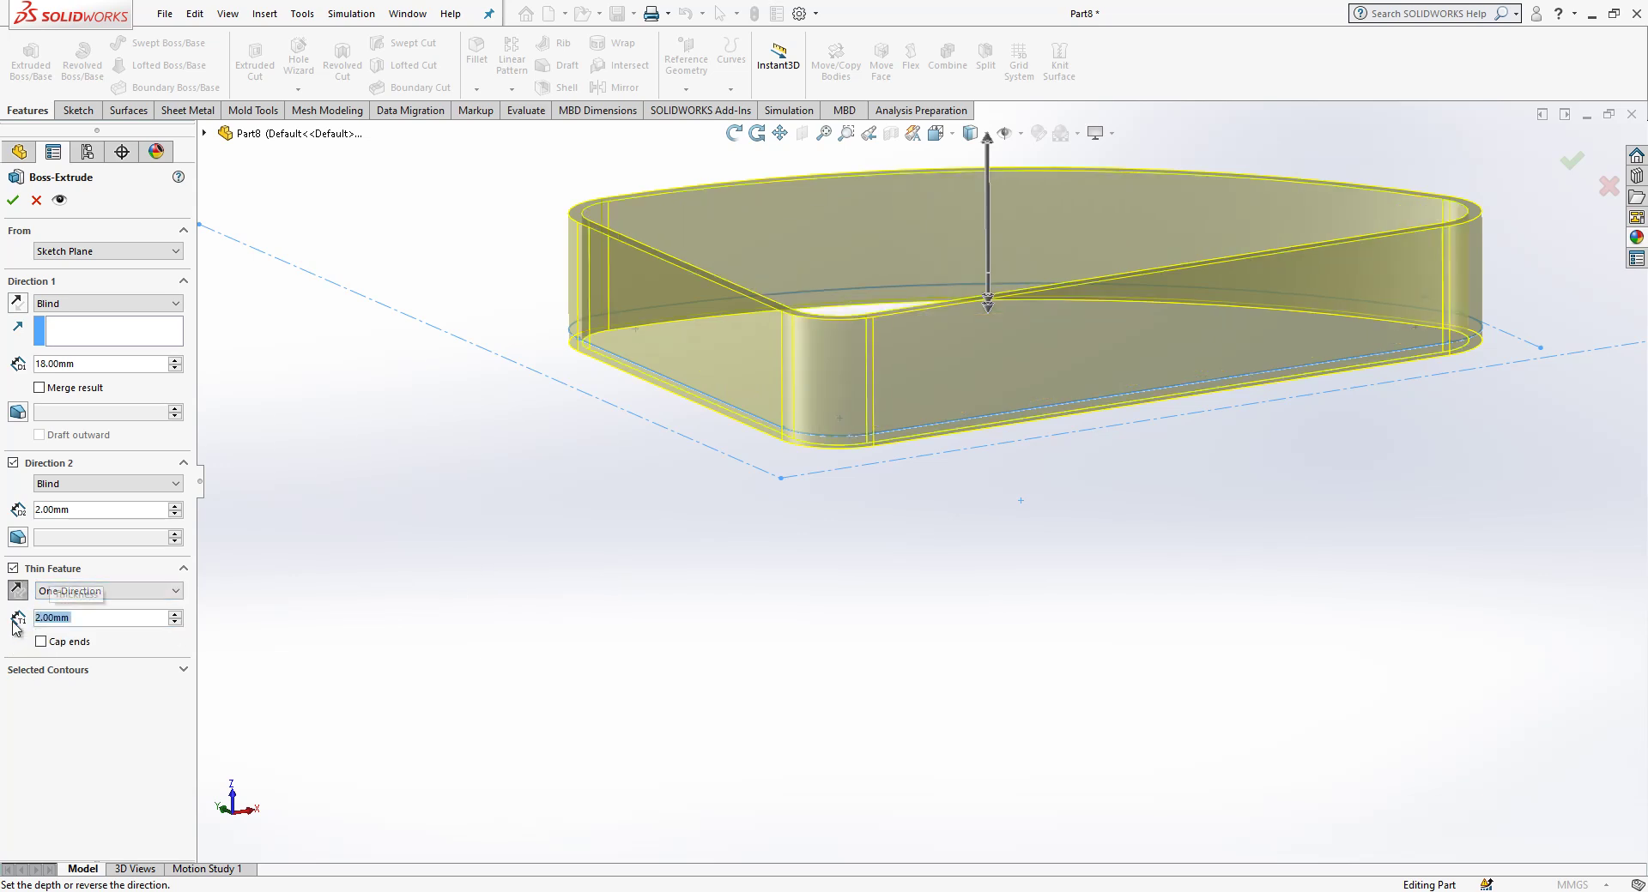
key("Return")
left_click(643, 603)
scroll(798, 640, "up", 1)
middle_click_drag(802, 643, 839, 714)
Show the hidden Boss-Extrude1 lattice plate body from the Solid Bodies folder
left_click(15, 271)
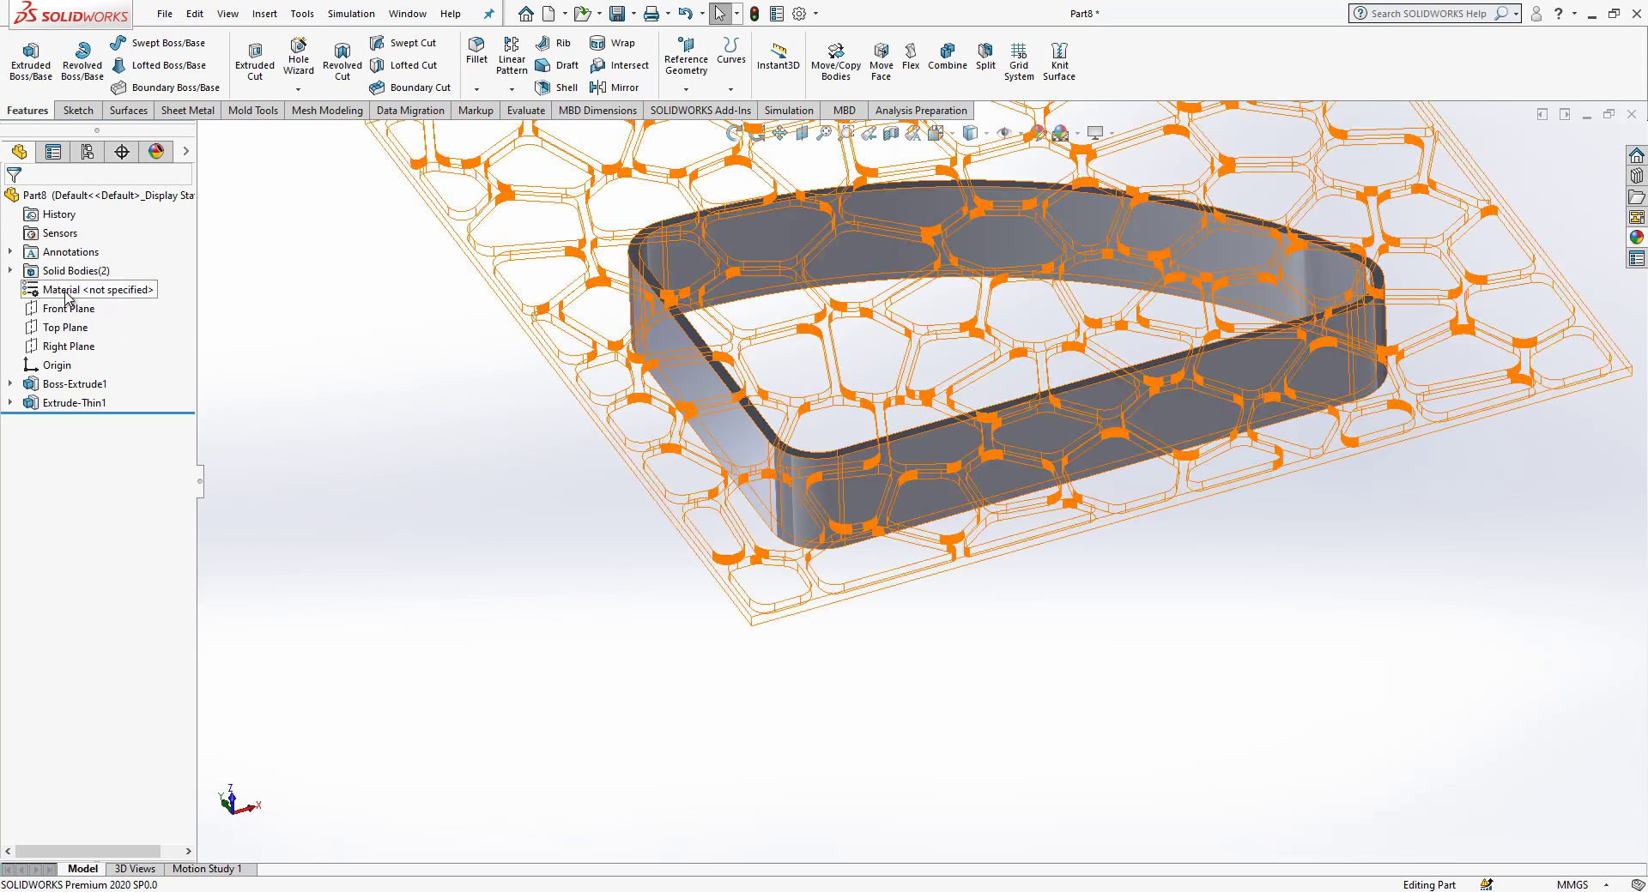
left_click(72, 292)
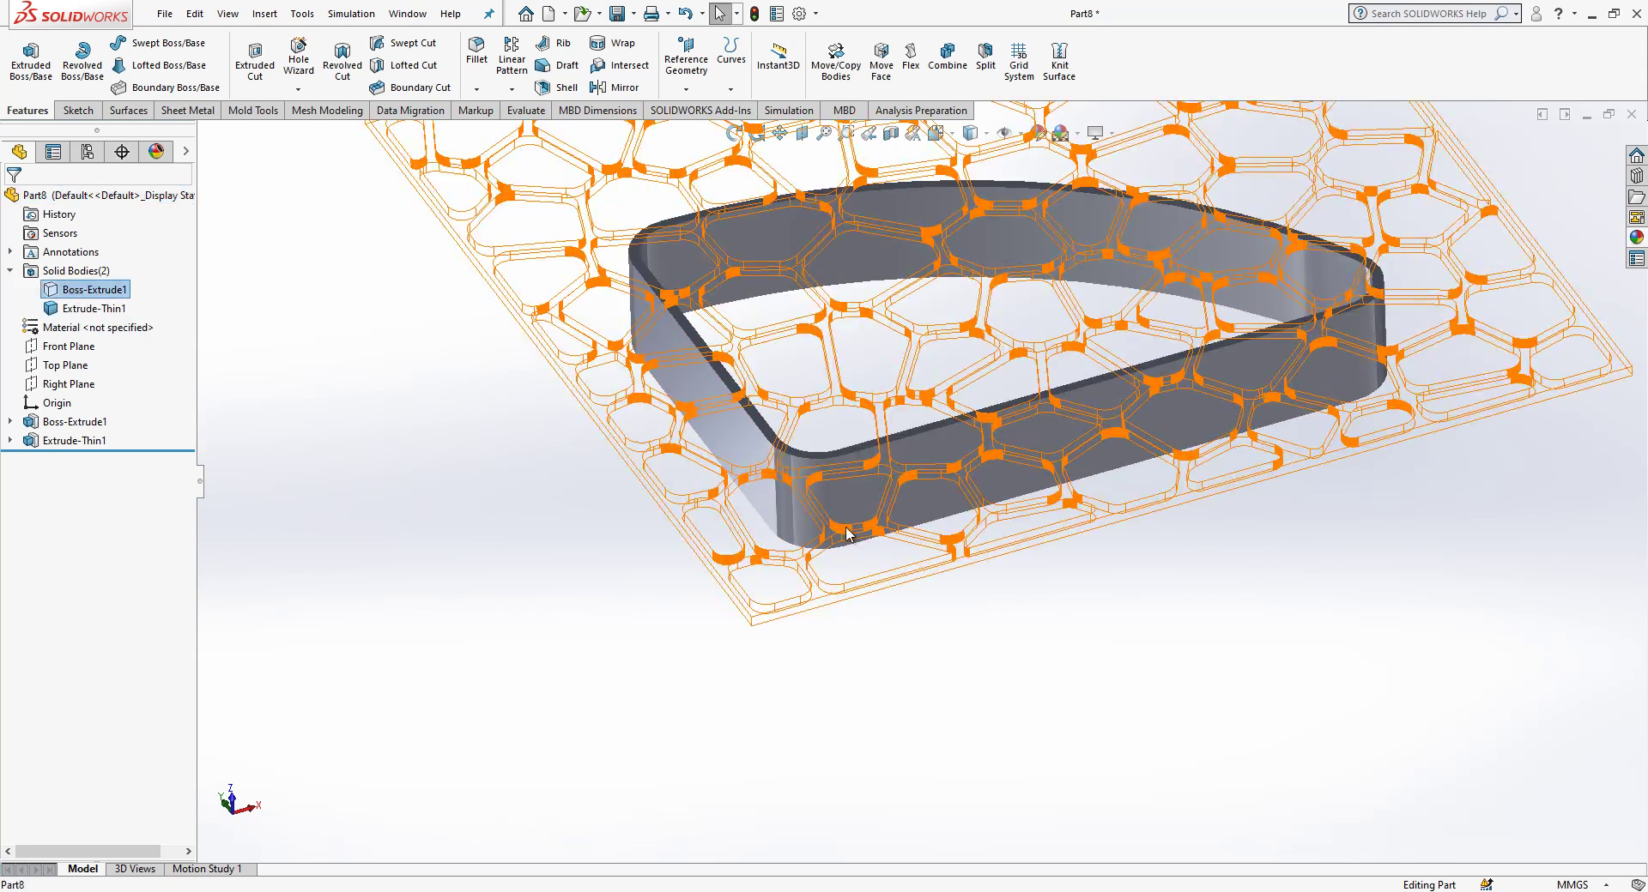
middle_click_drag(876, 518, 809, 693)
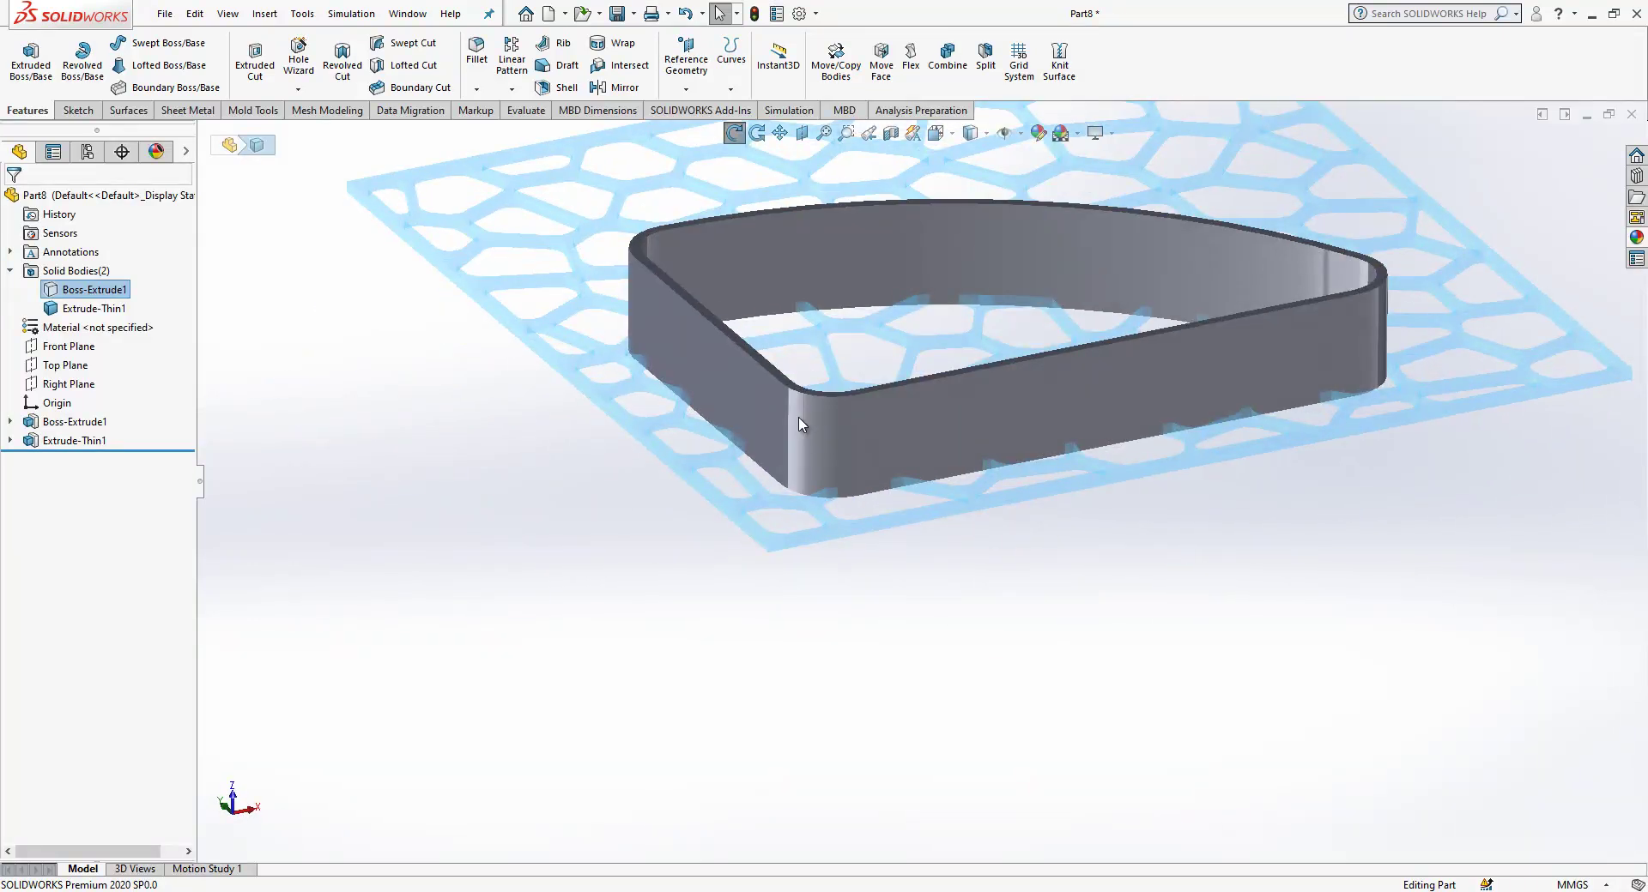
key("Escape")
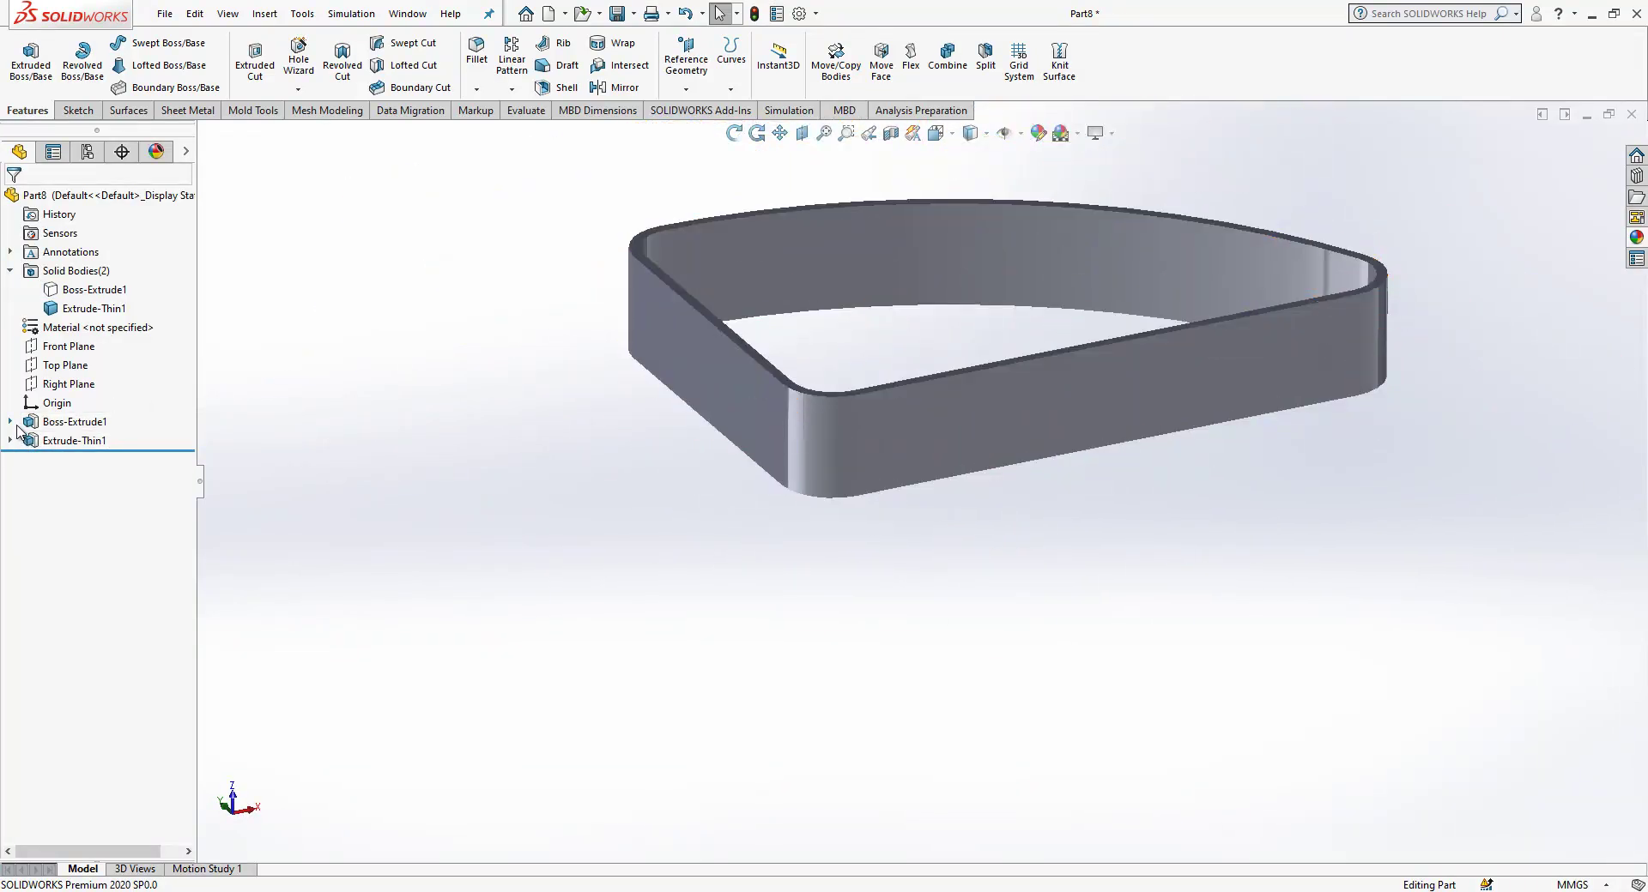
left_click(107, 294)
left_click(118, 267)
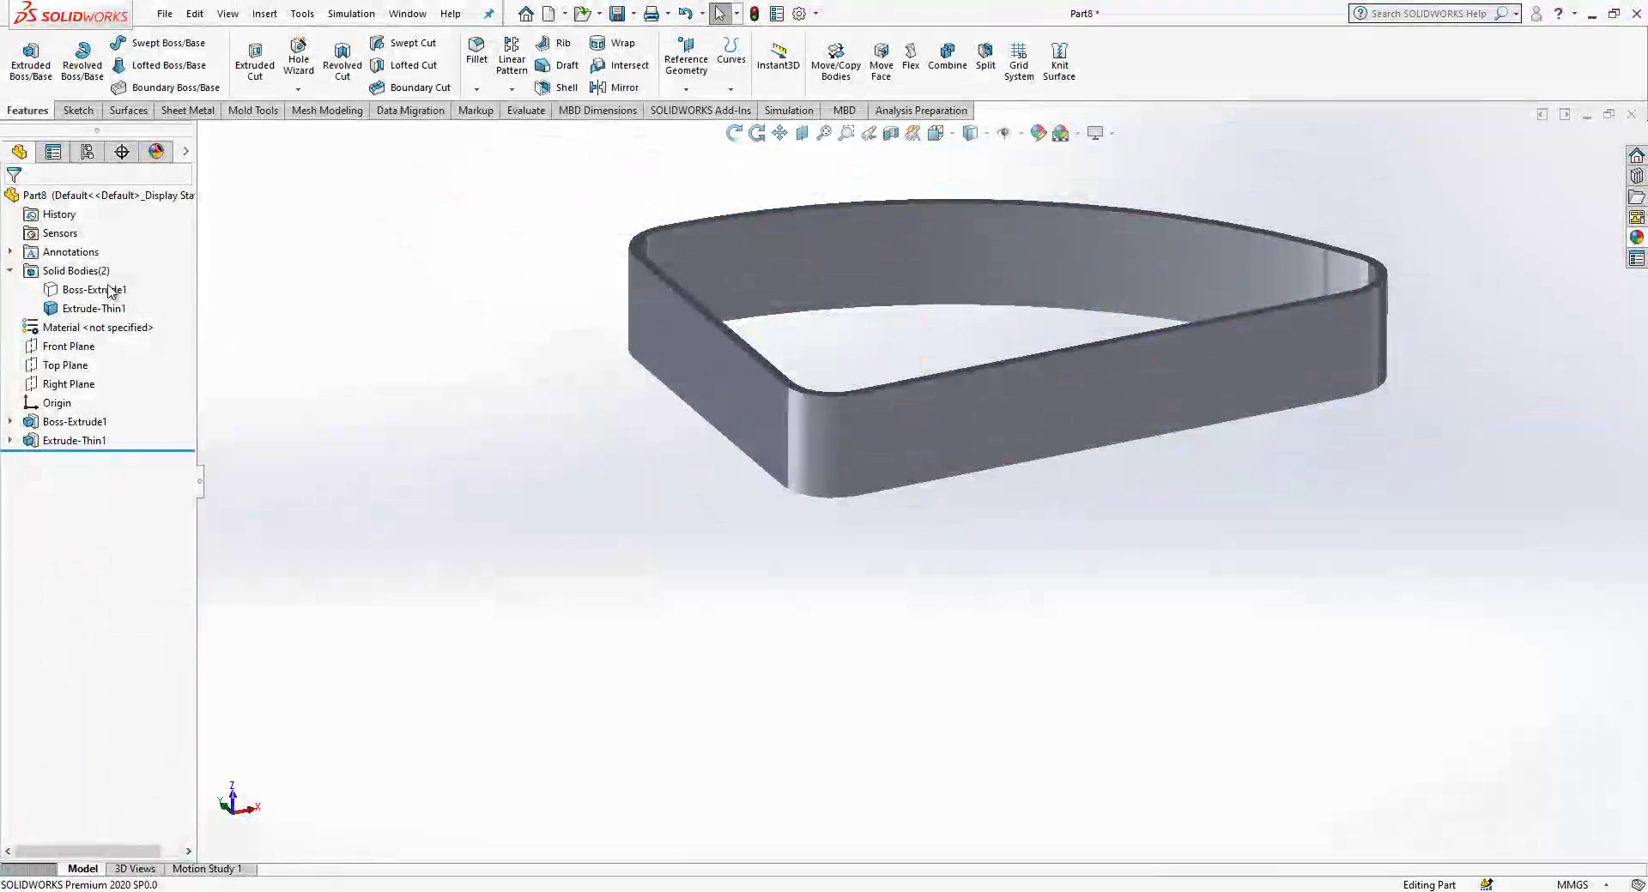
left_click(109, 292)
left_click(121, 267)
left_click(472, 504)
Expand Extrude-Thin1 and select Sketch2, the bracket profile, for reuse
scroll(790, 399, "down", 3)
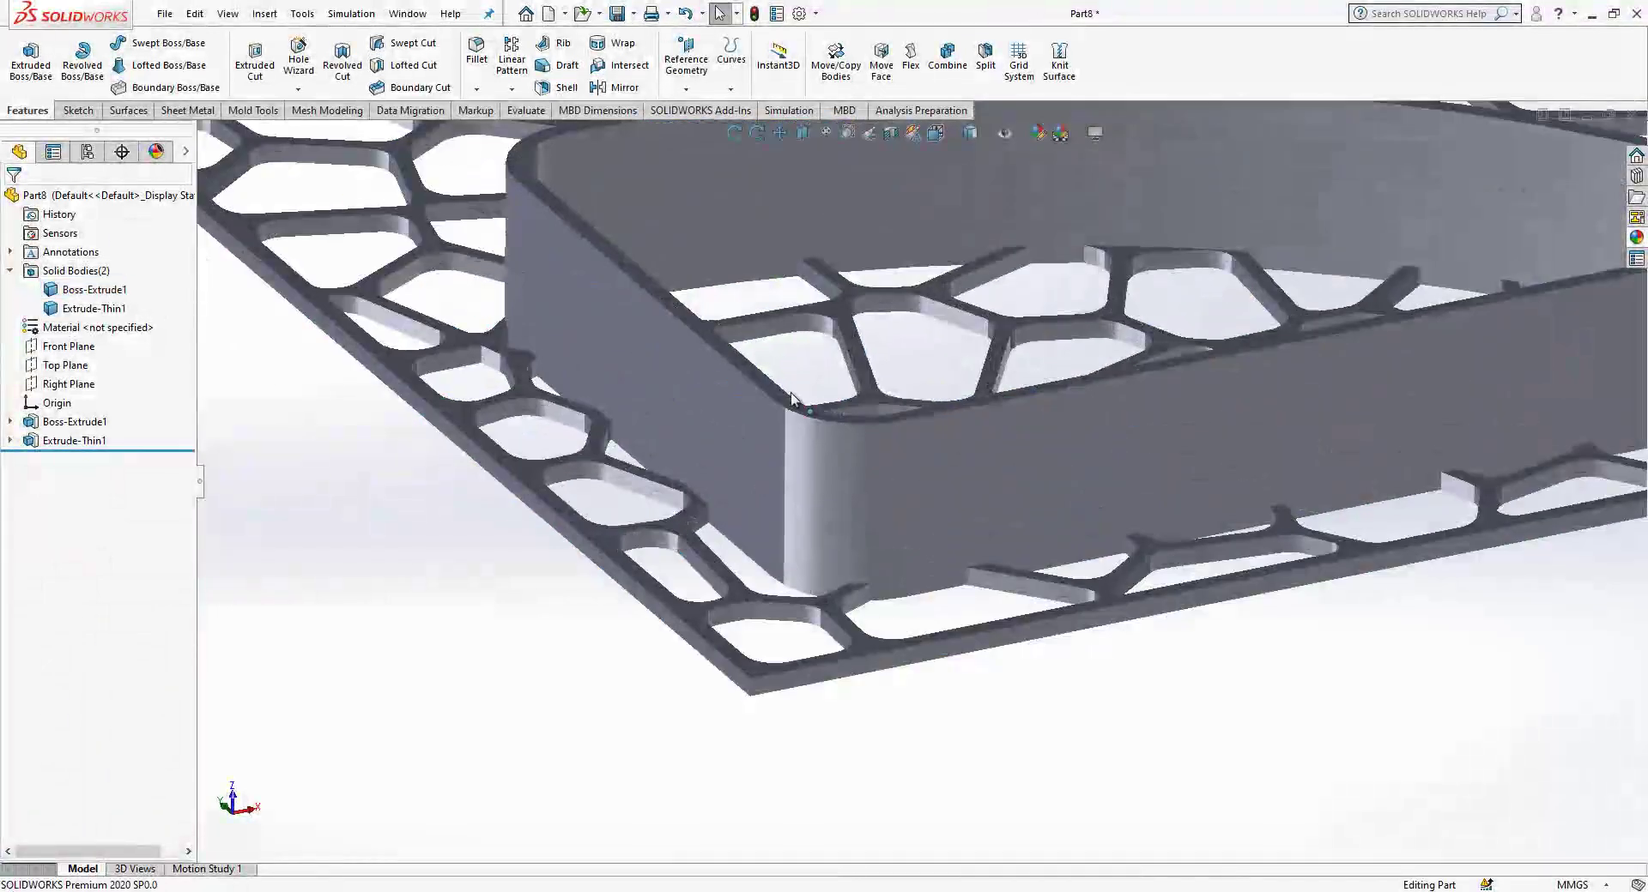
left_click(10, 440)
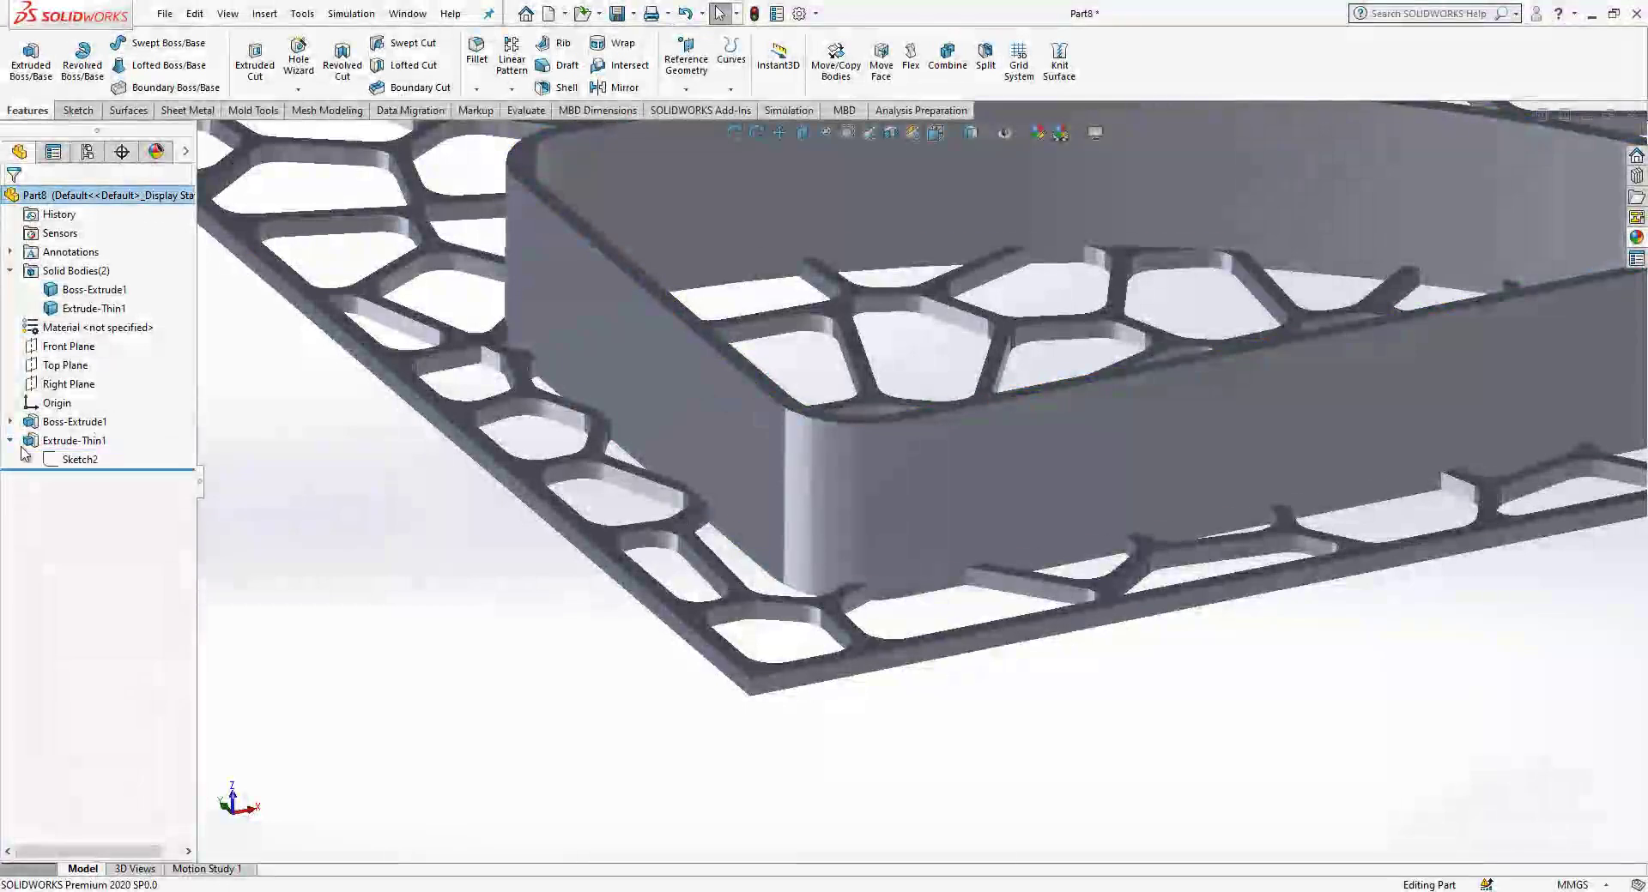
left_click(80, 460)
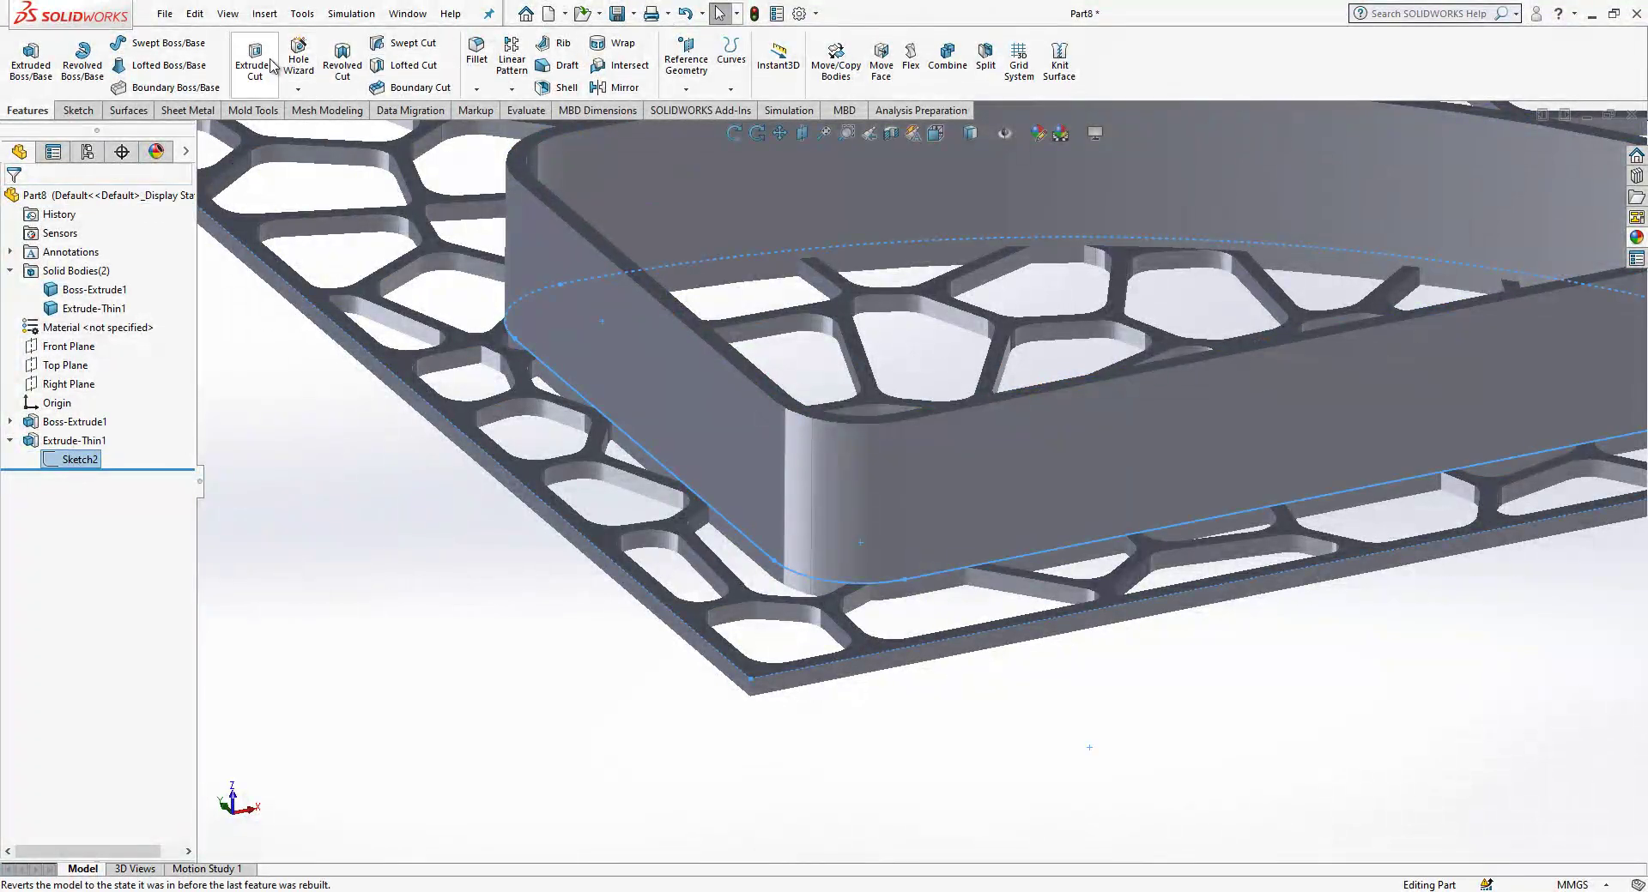
Set up an Extruded Cut from Sketch2 limited to the Boss-Extrude1 lattice body
left_click(256, 64)
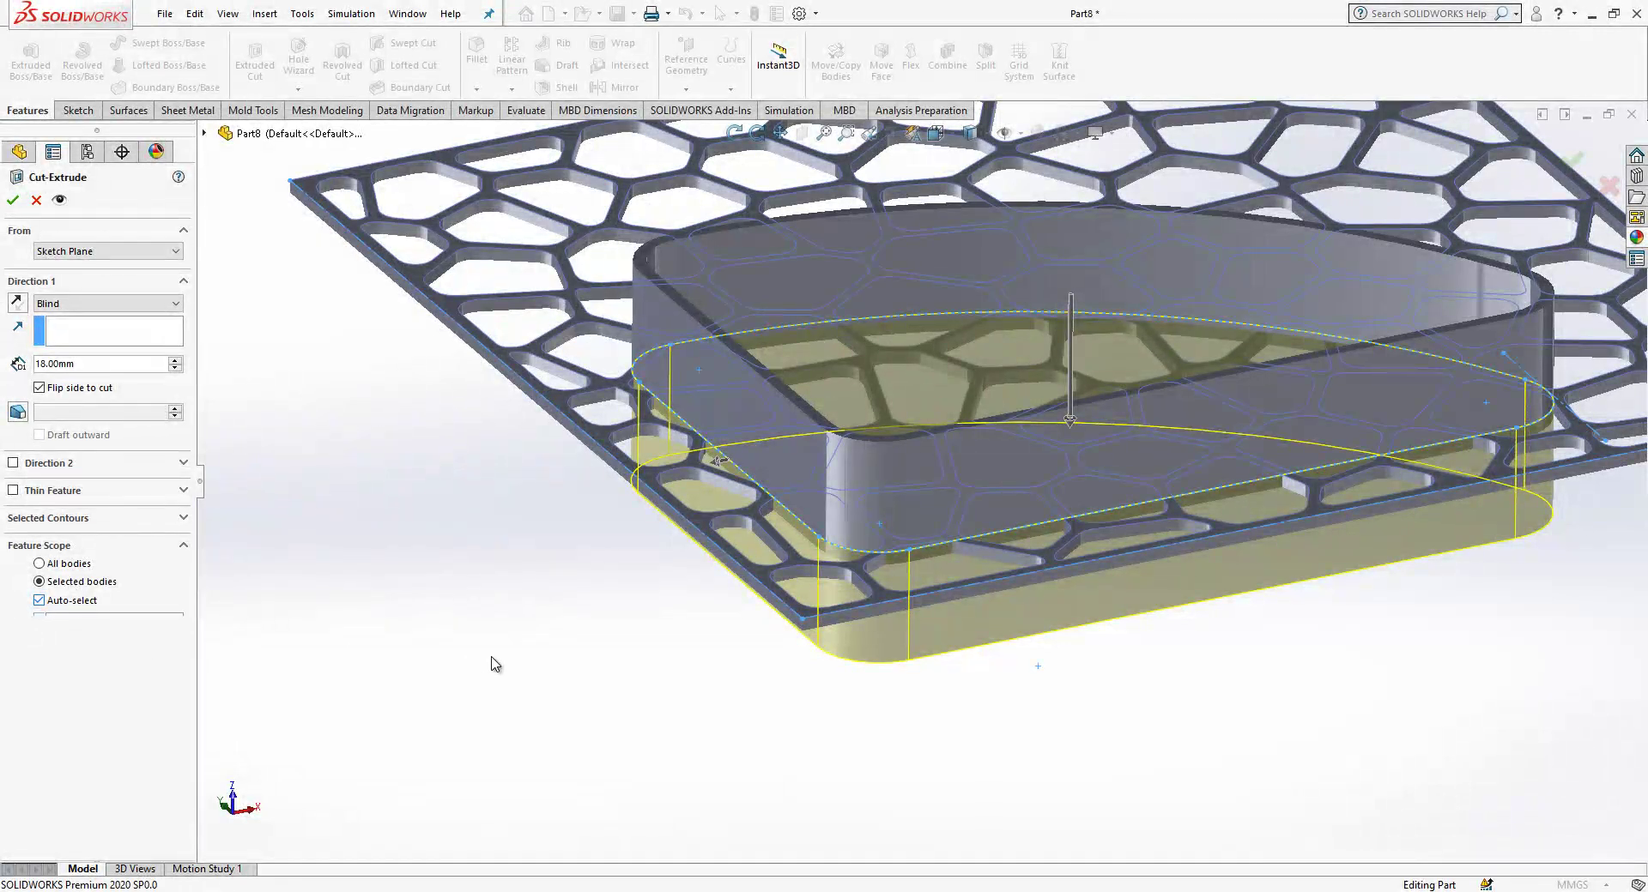
left_click(38, 601)
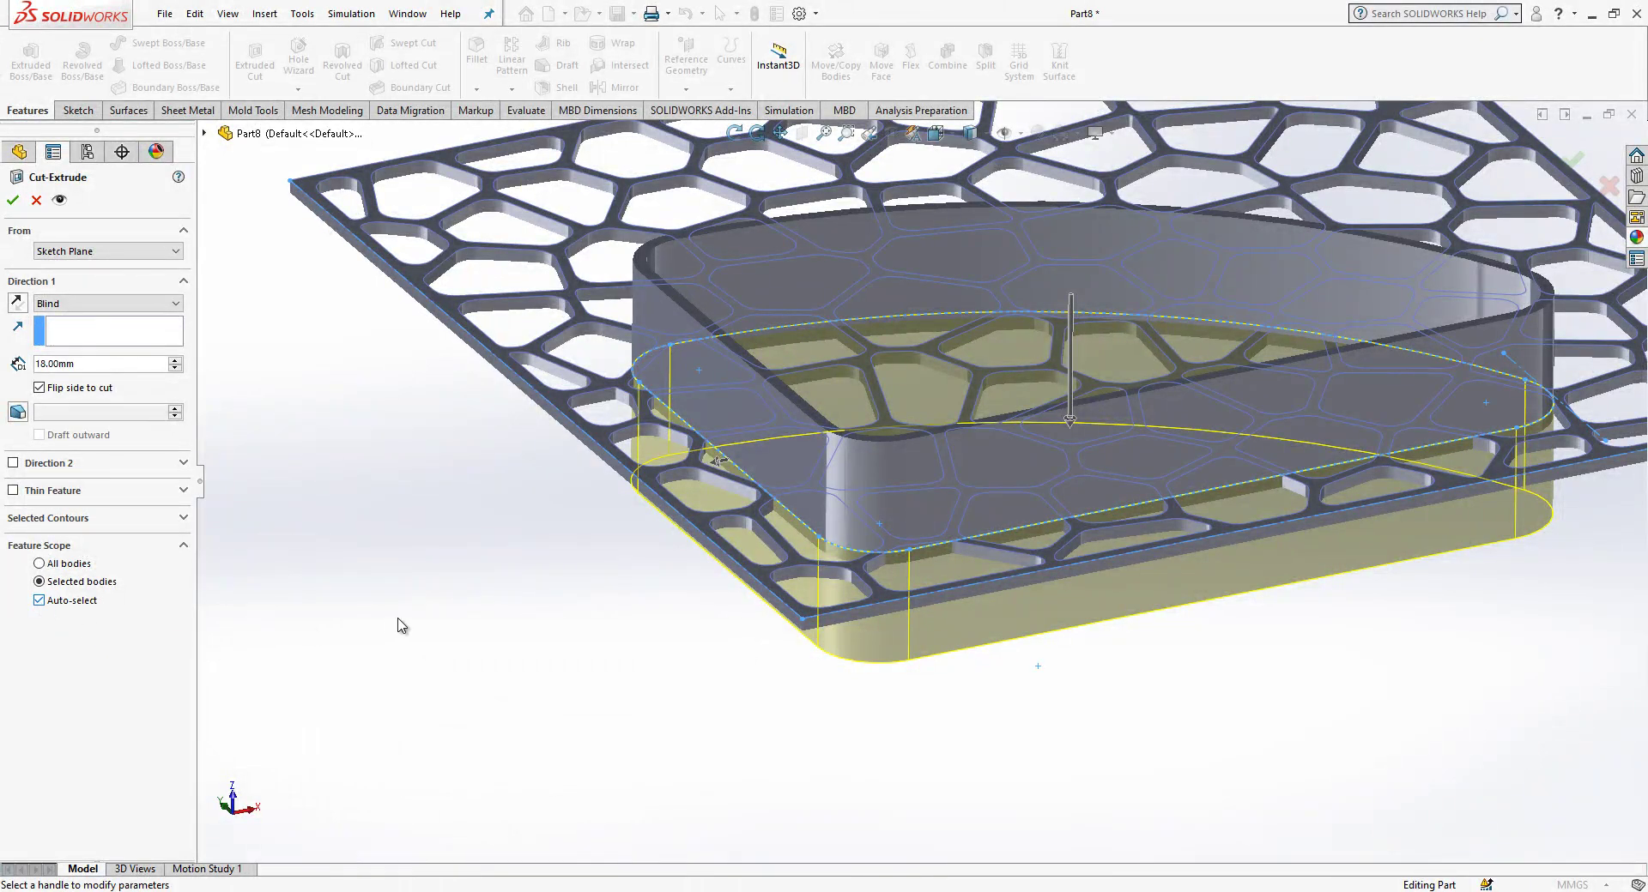
left_click(39, 600)
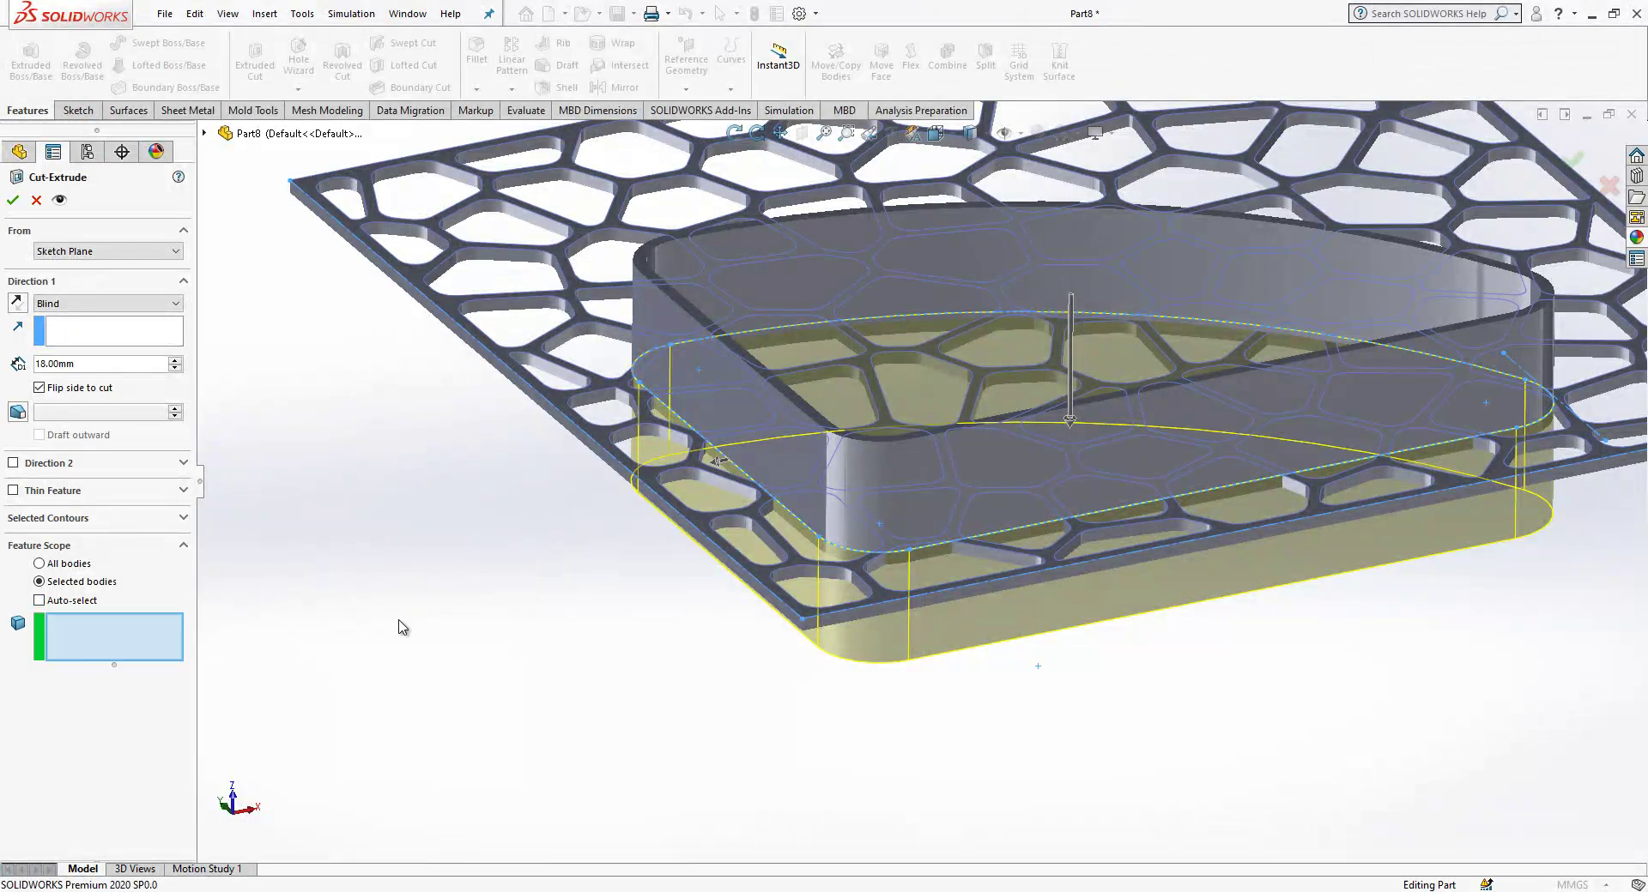
left_click(562, 371)
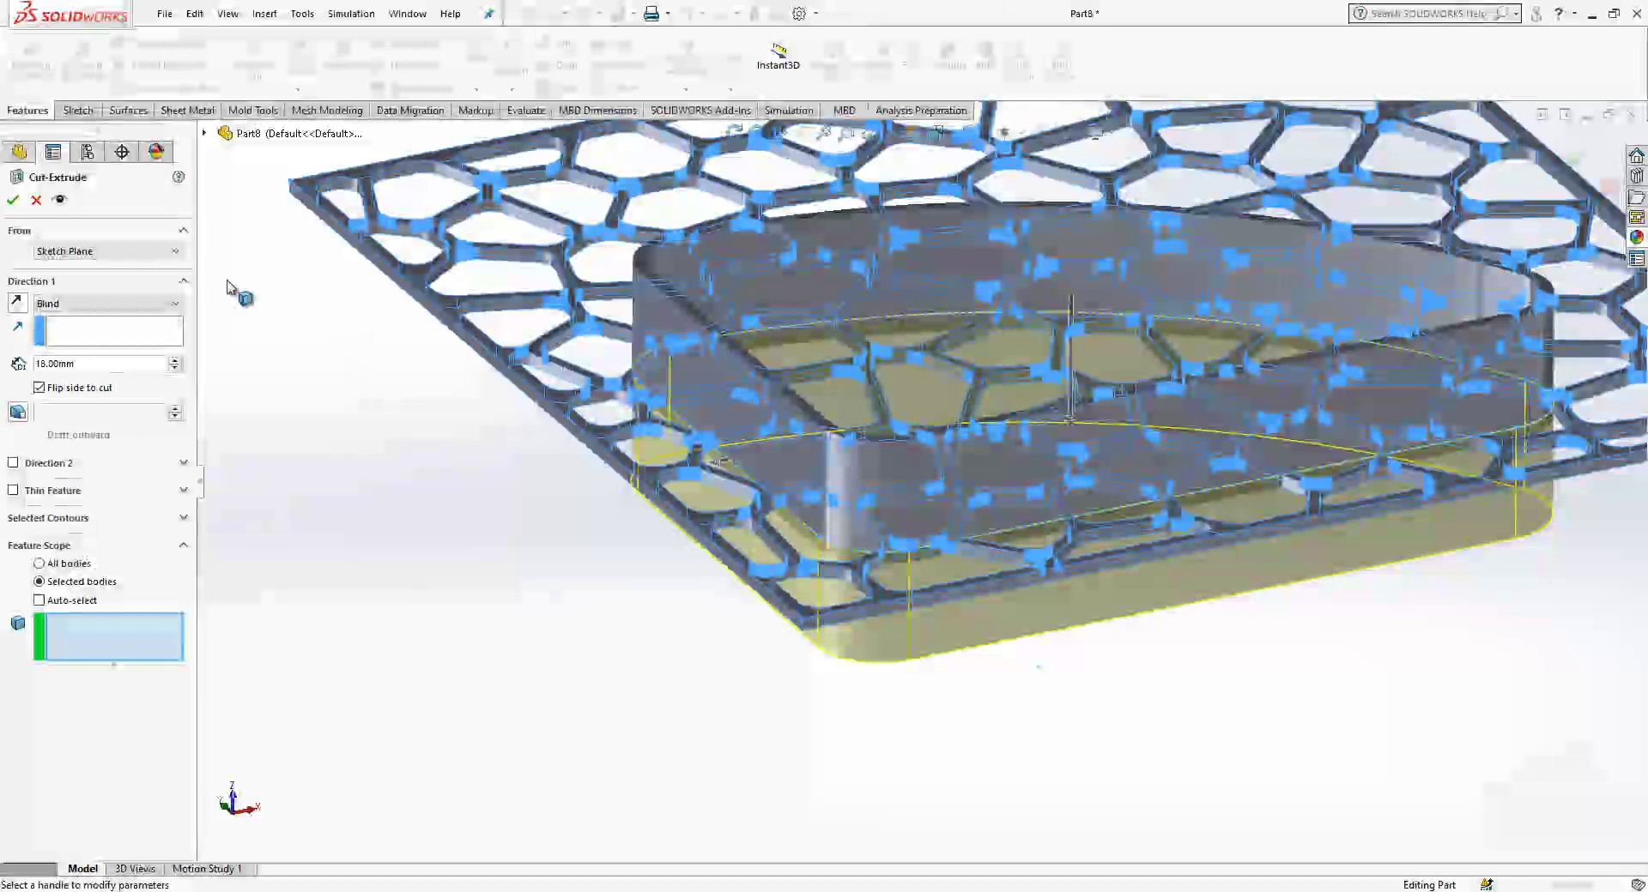
Apply the cut, keeping only Body 1, the lattice piece inside the rim
left_click(12, 203)
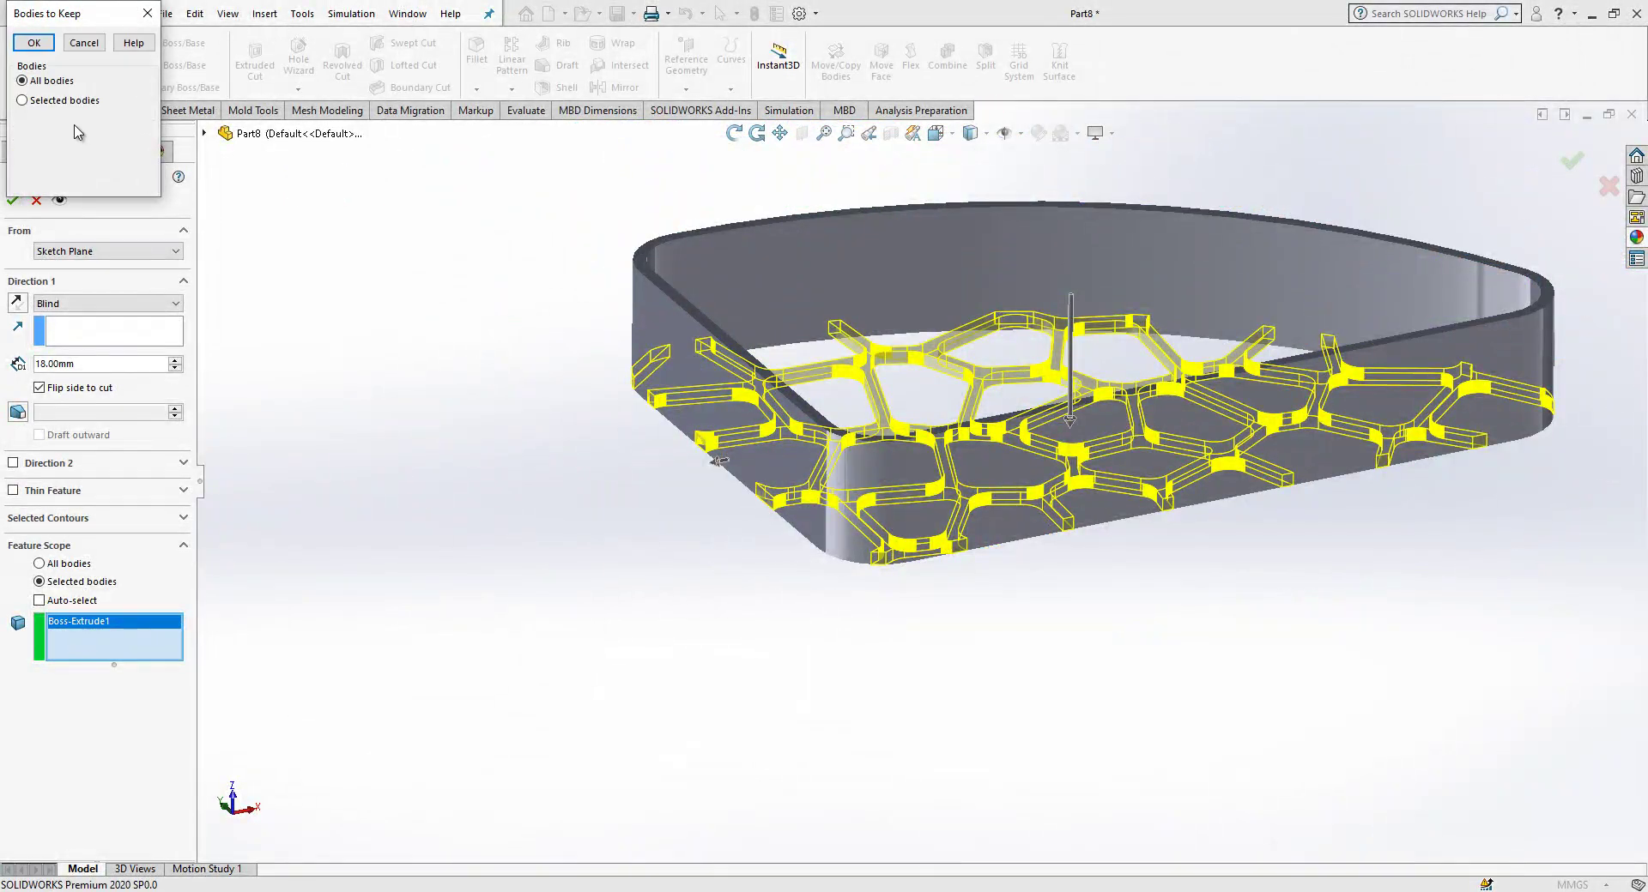
left_click(23, 100)
left_click(44, 132)
left_click(21, 126)
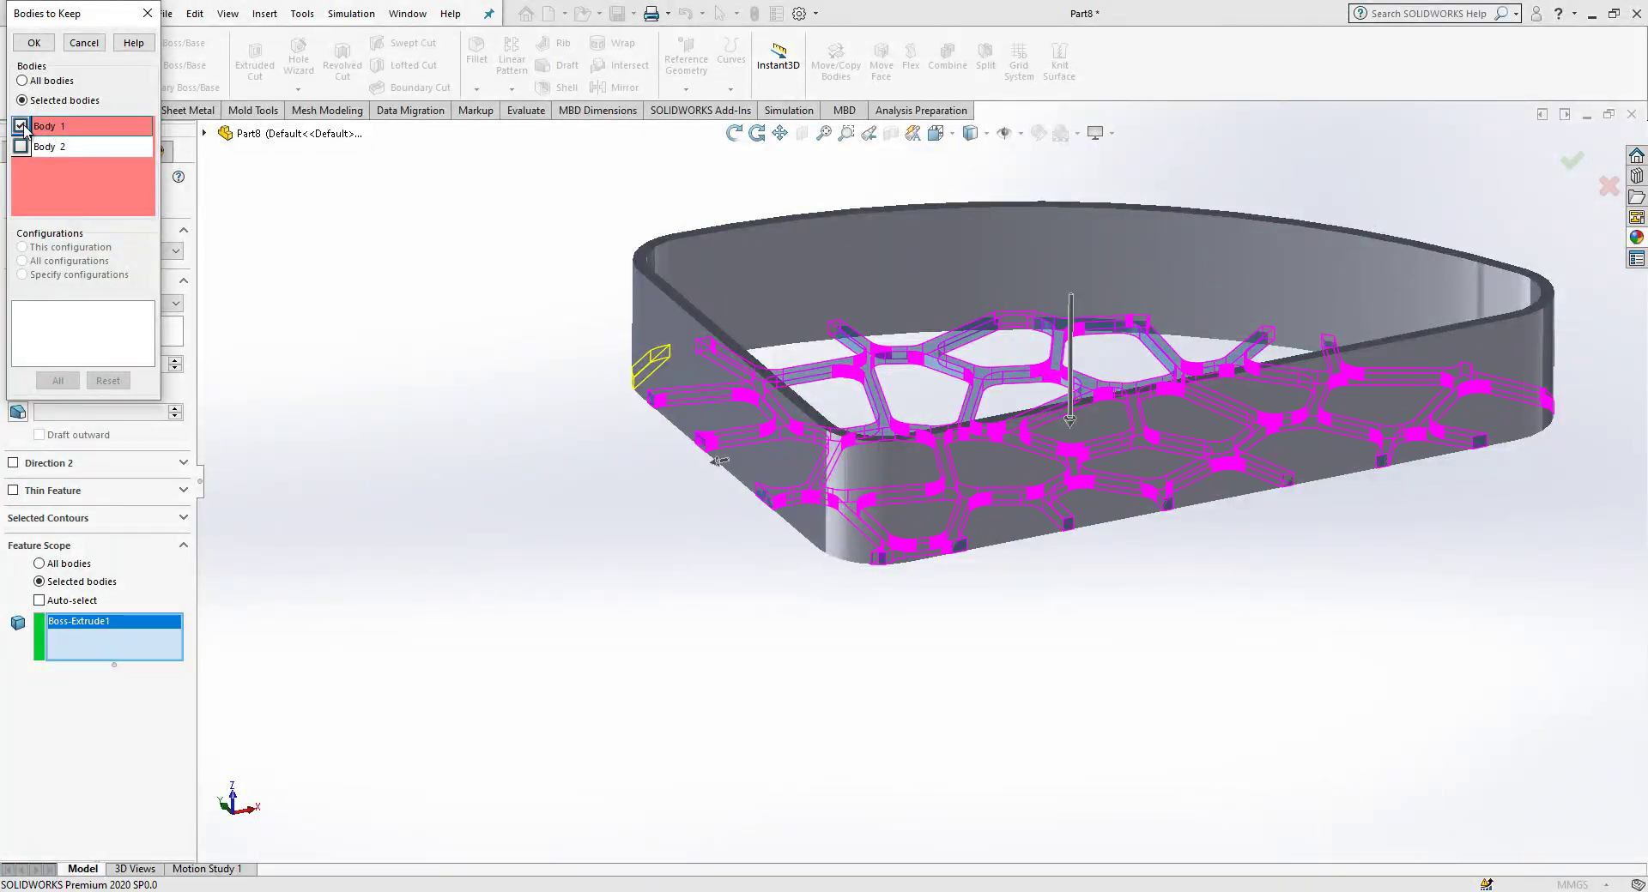
left_click(34, 43)
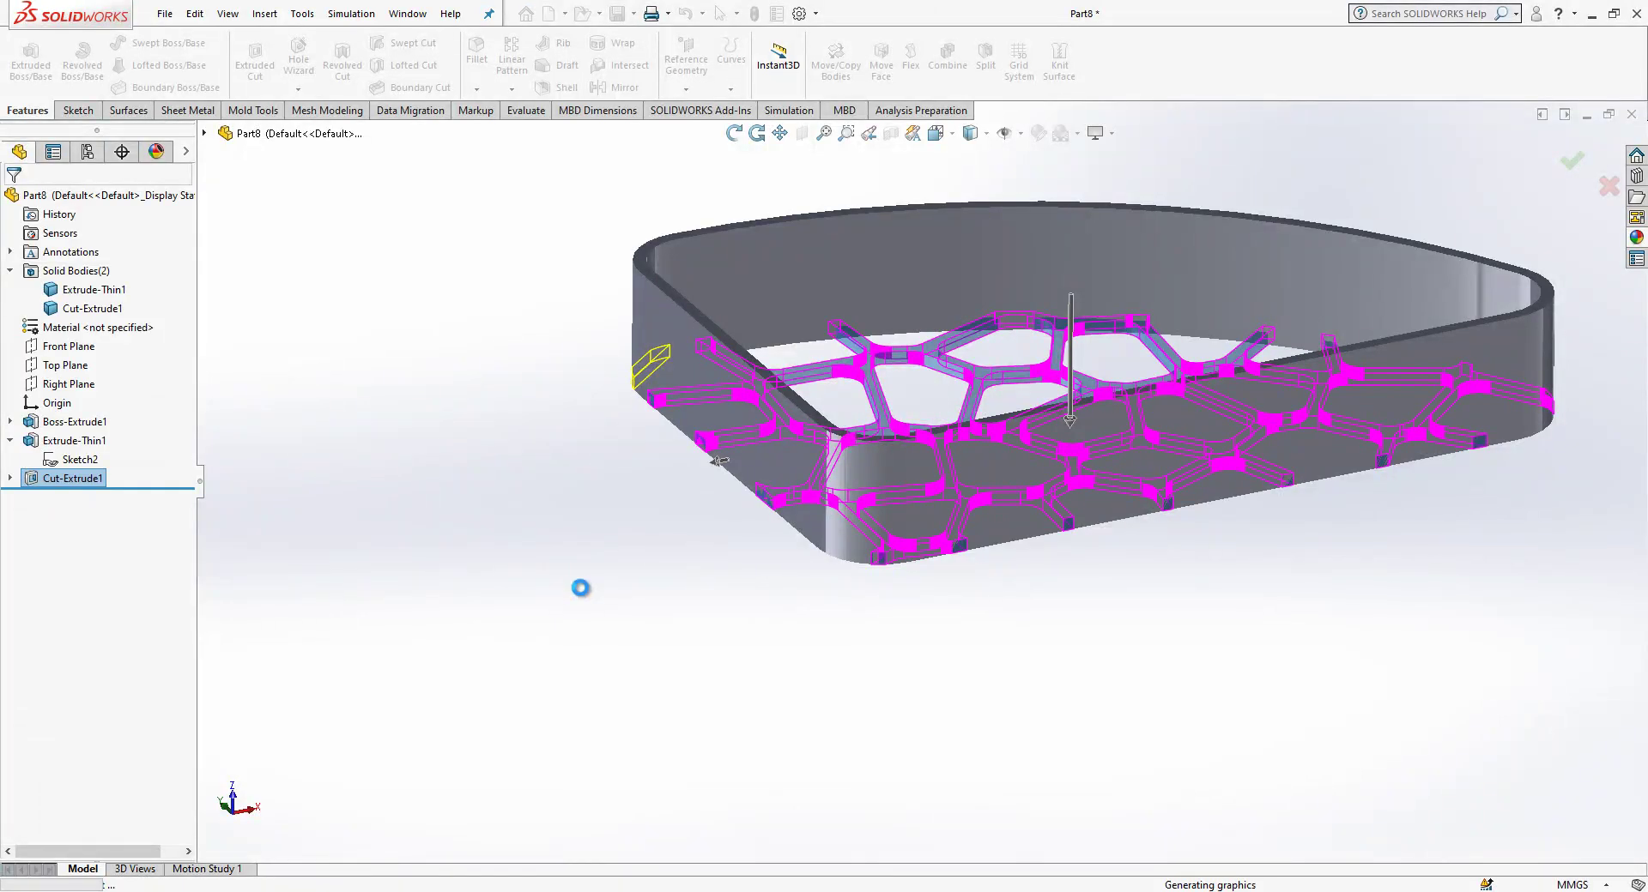
middle_click_drag(684, 578, 1116, 360)
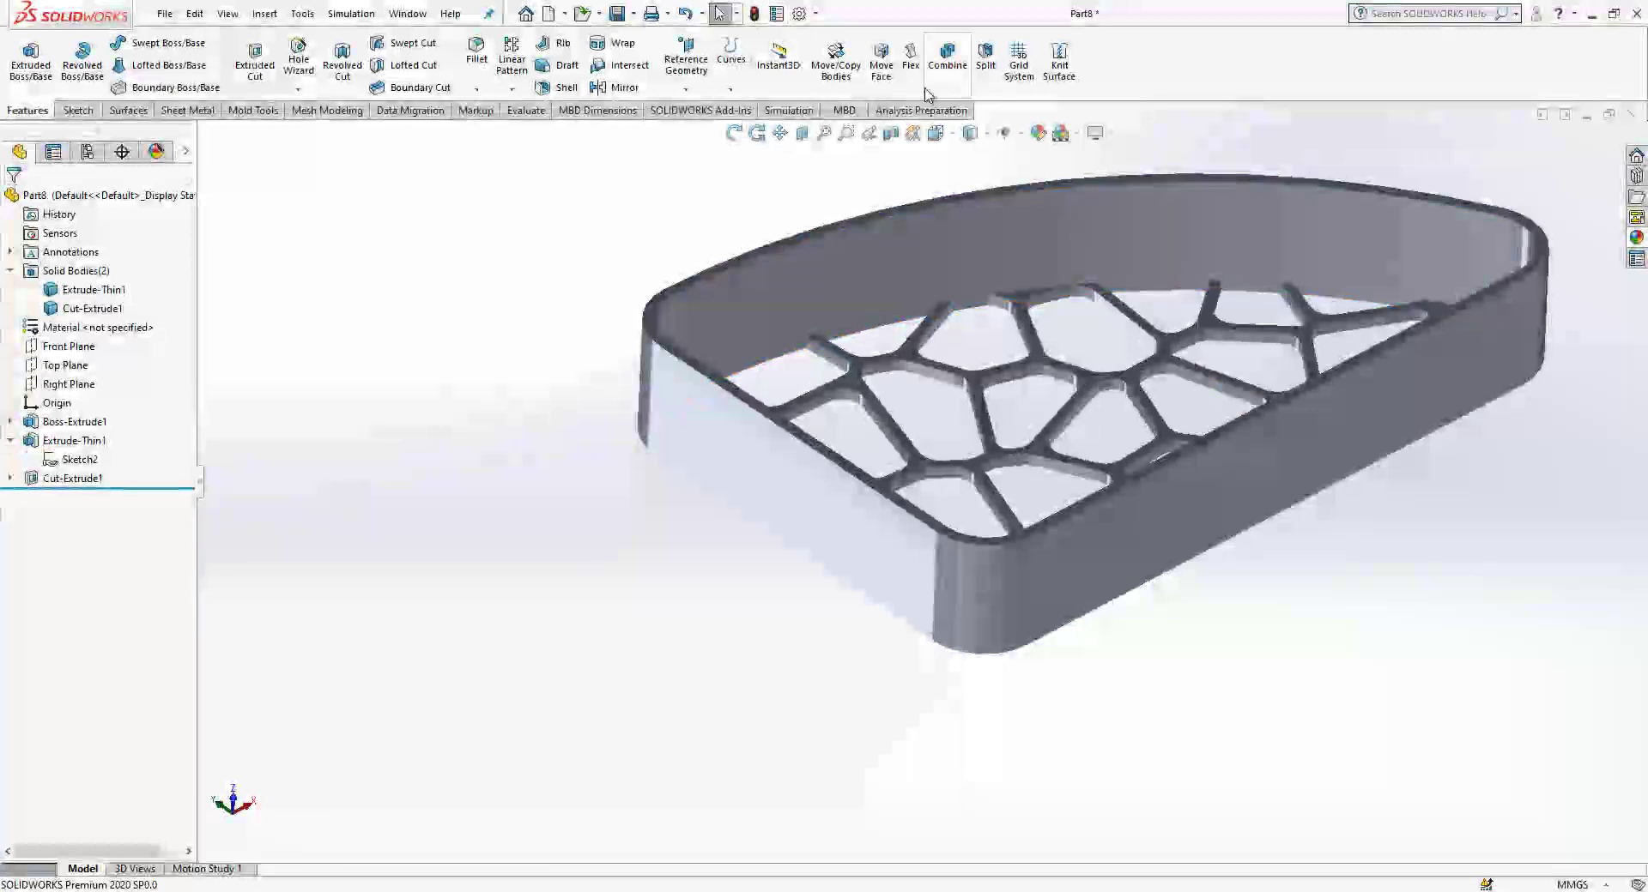
left_click(105, 314)
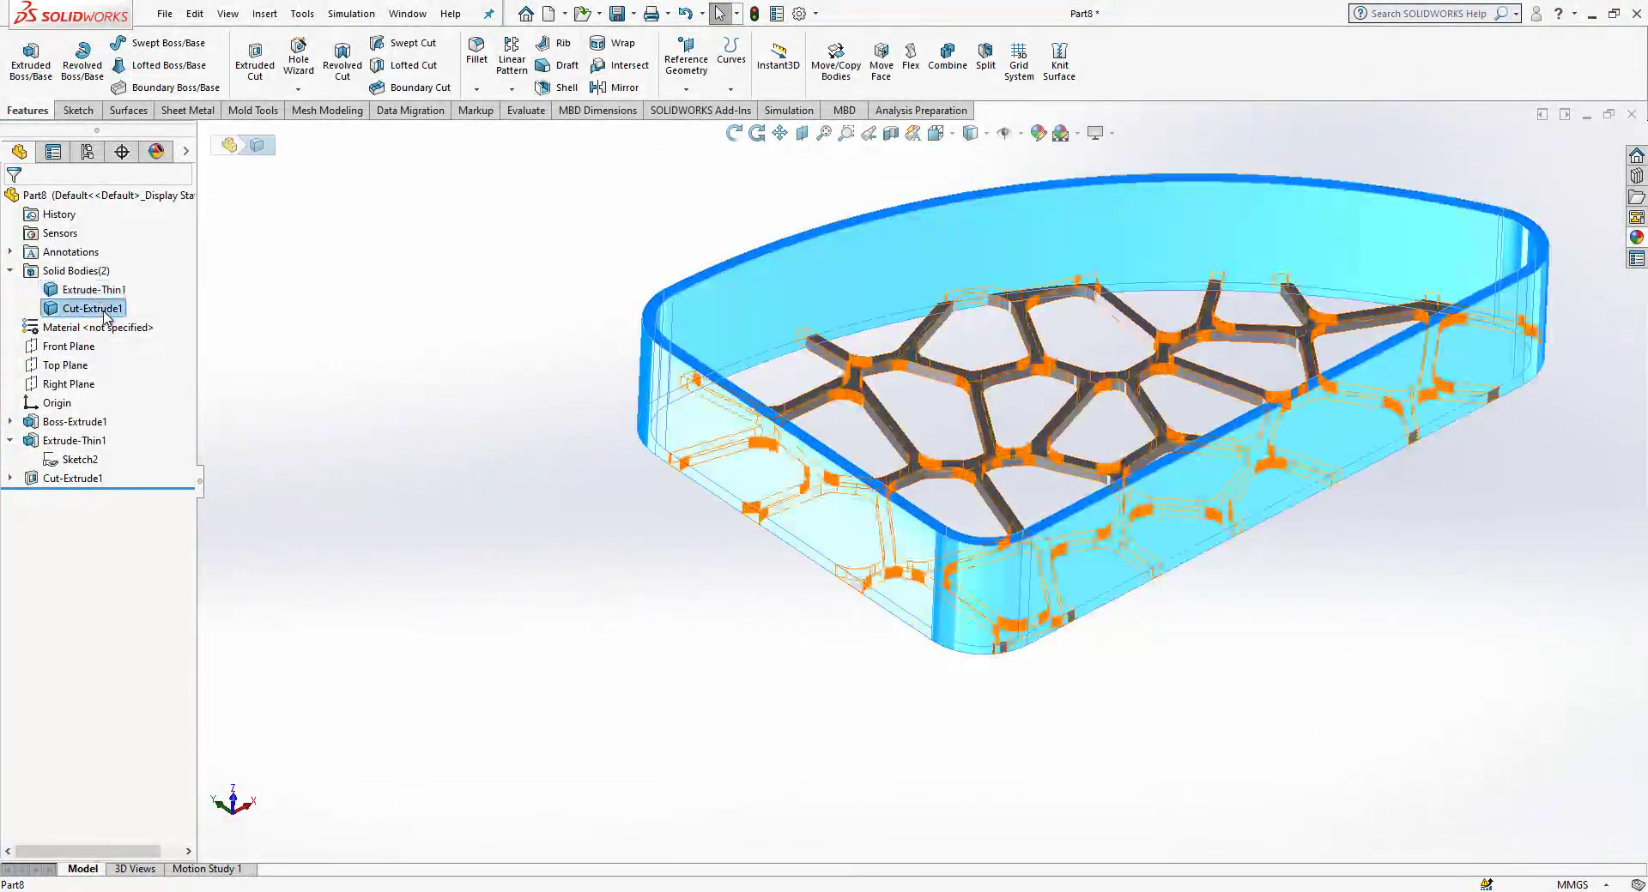
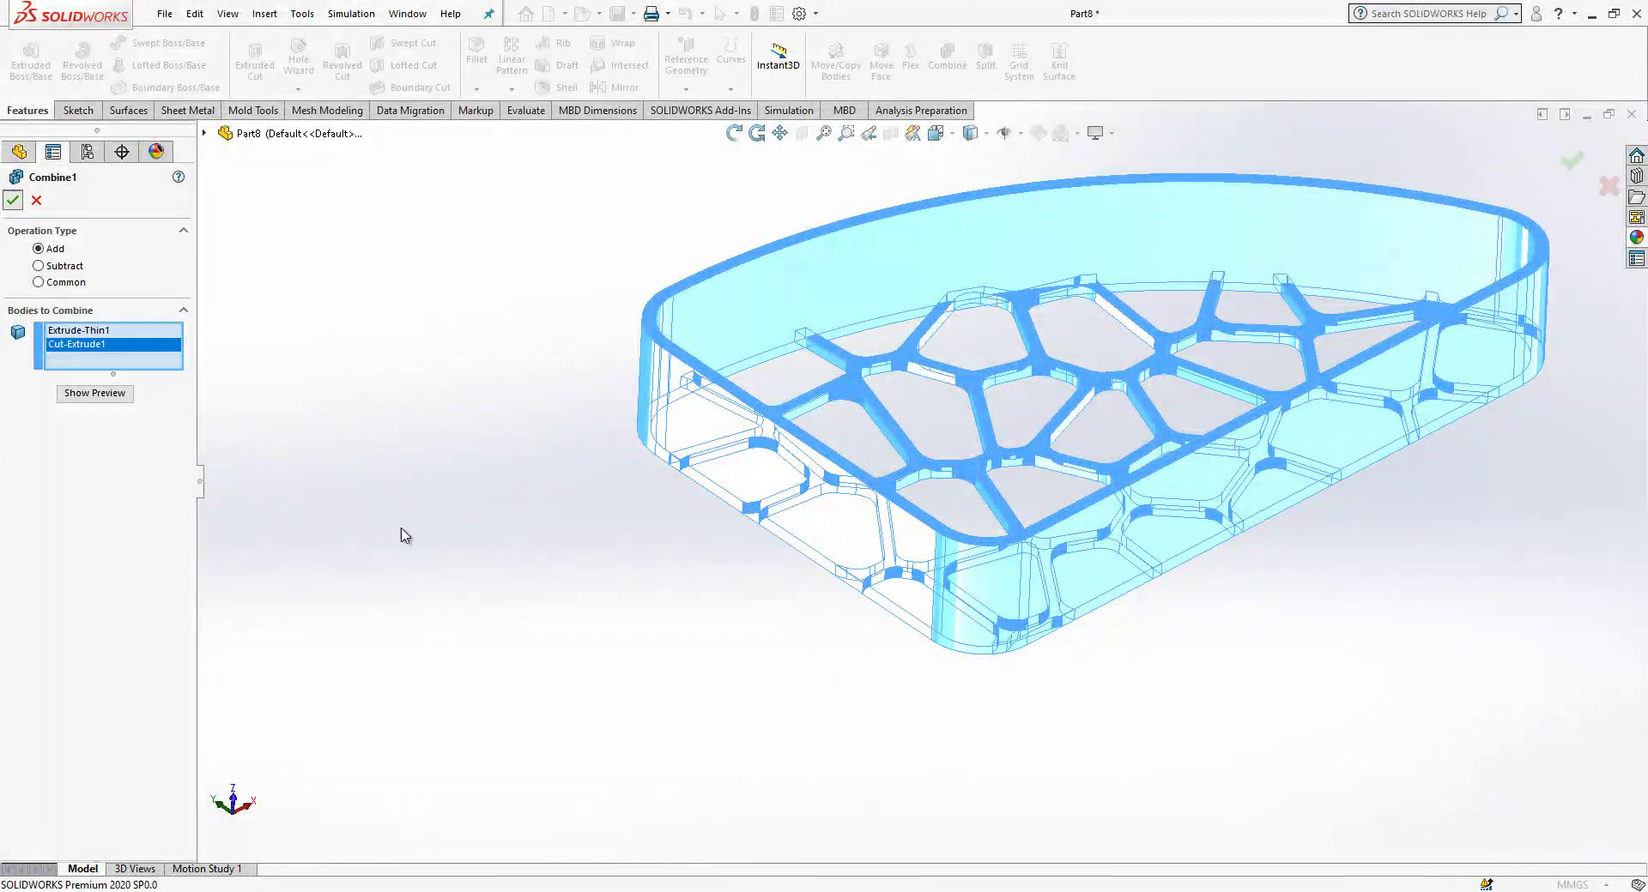
Combine the rim and lattice bodies into one solid, then select the tray's outer front wall face
key("Return")
middle_click_drag(743, 596, 1021, 489)
left_click(1021, 489)
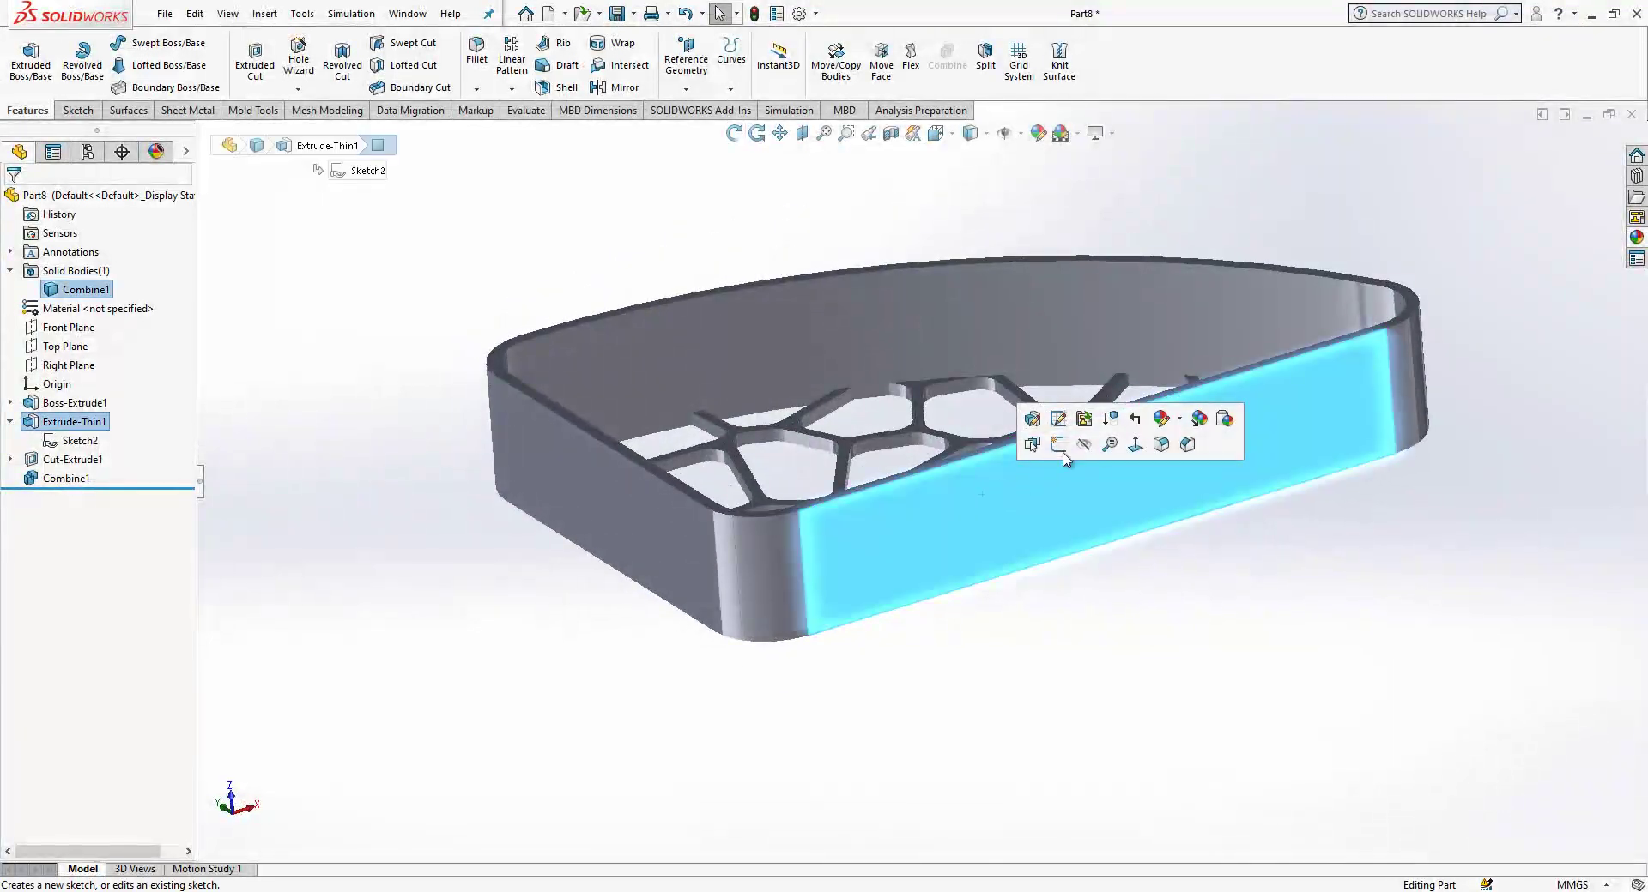
Start a sketch on the front wall and draw a small circle on it
left_click(1058, 444)
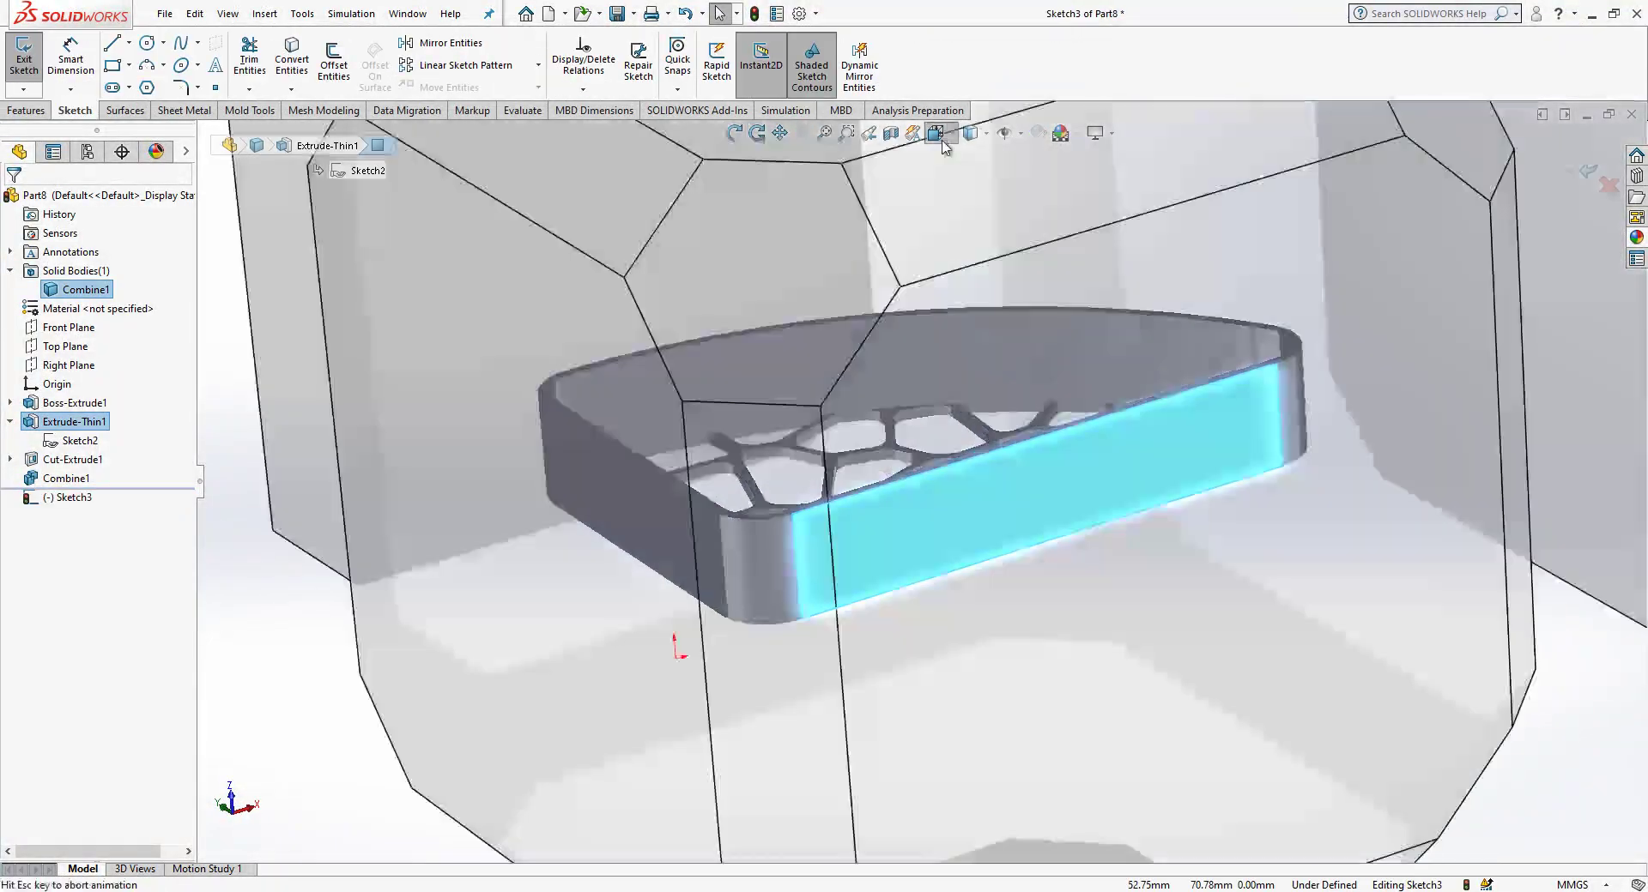
scroll(836, 470, "down", 2)
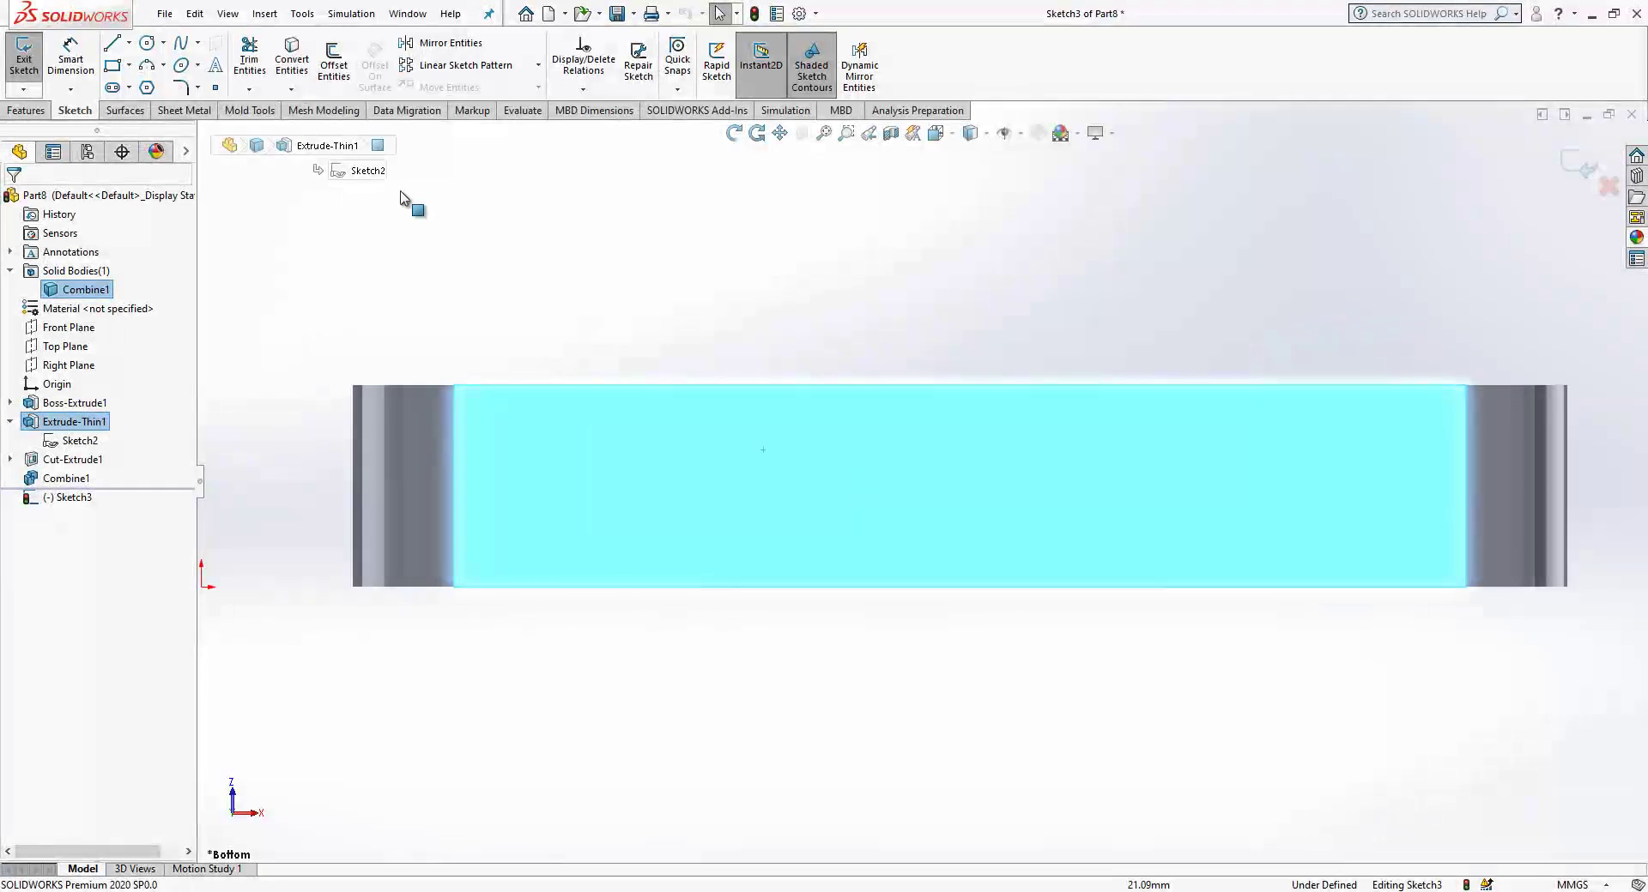
left_click(111, 42)
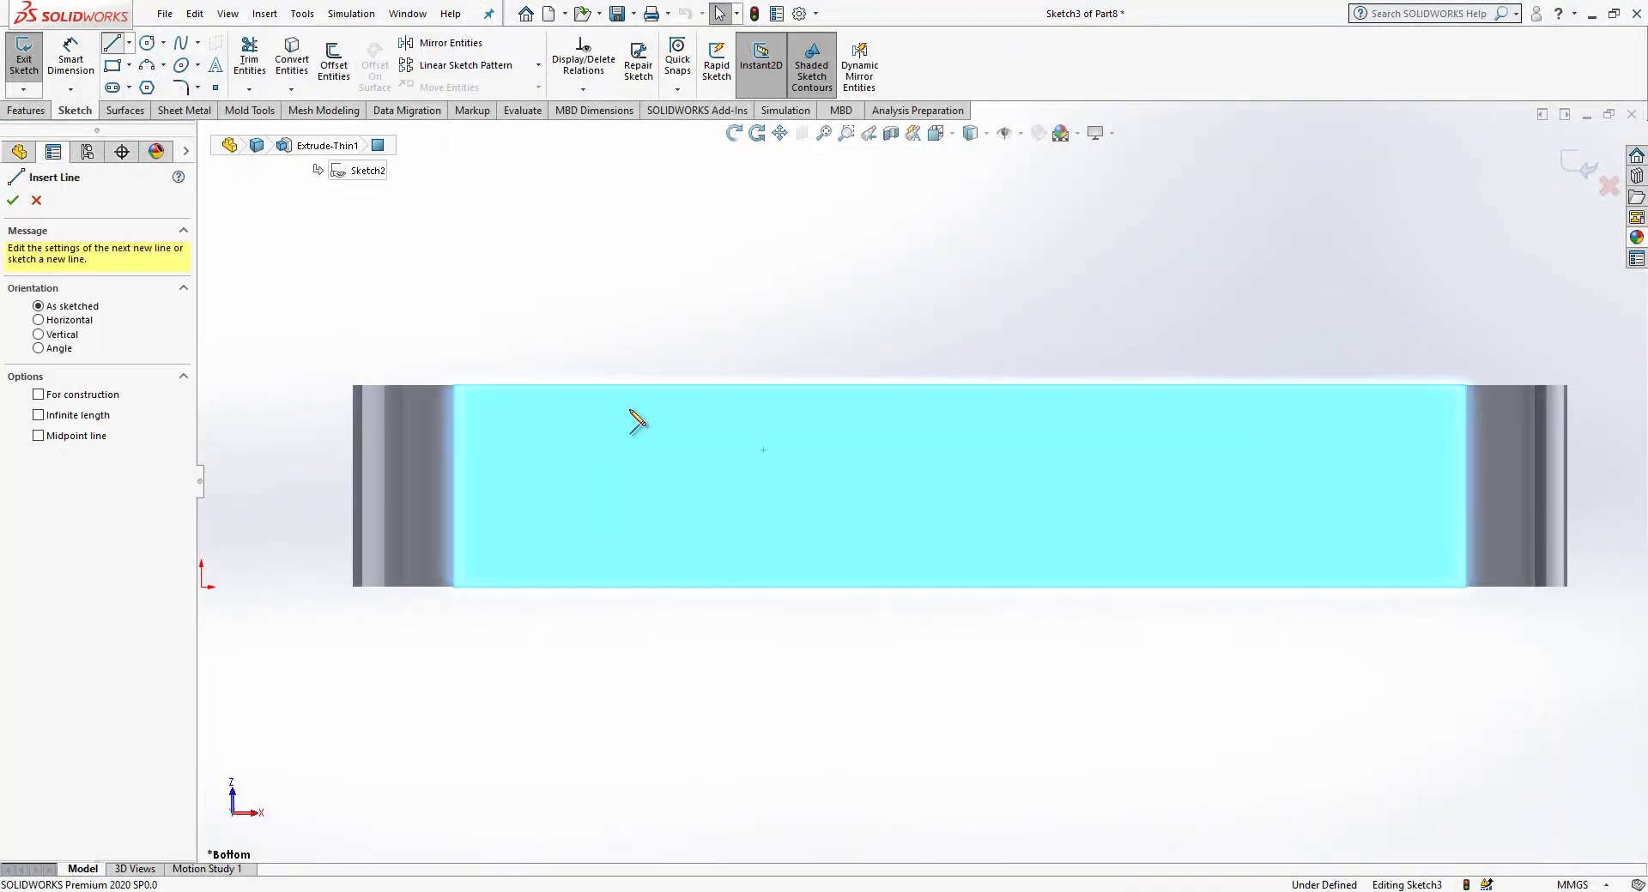
left_click(642, 501)
key("Escape")
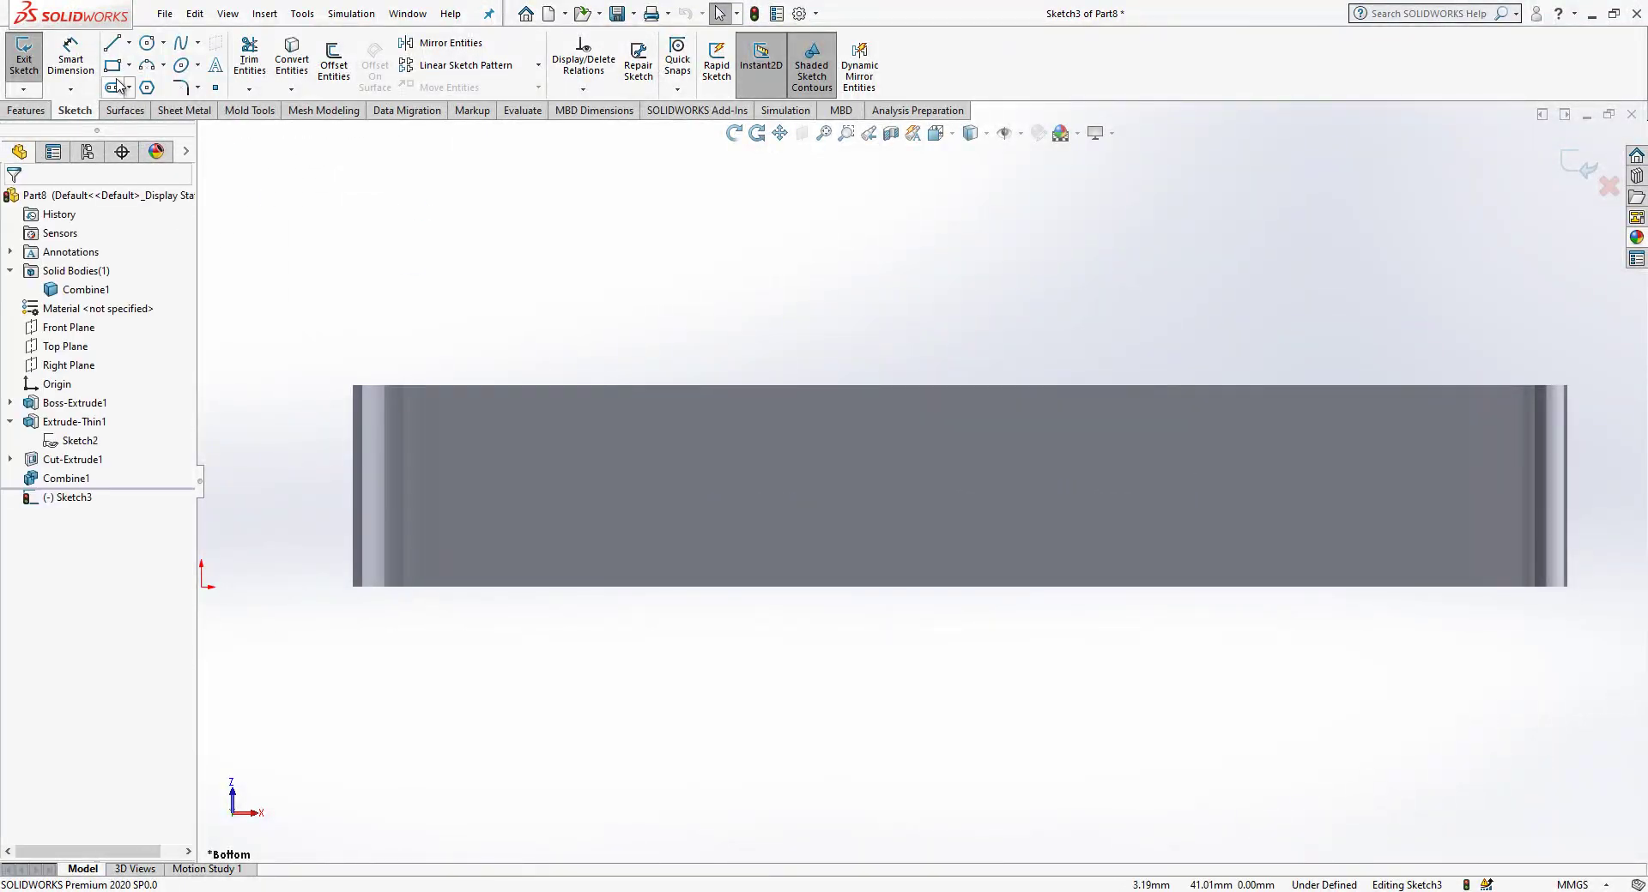
left_click(119, 47)
left_click(148, 42)
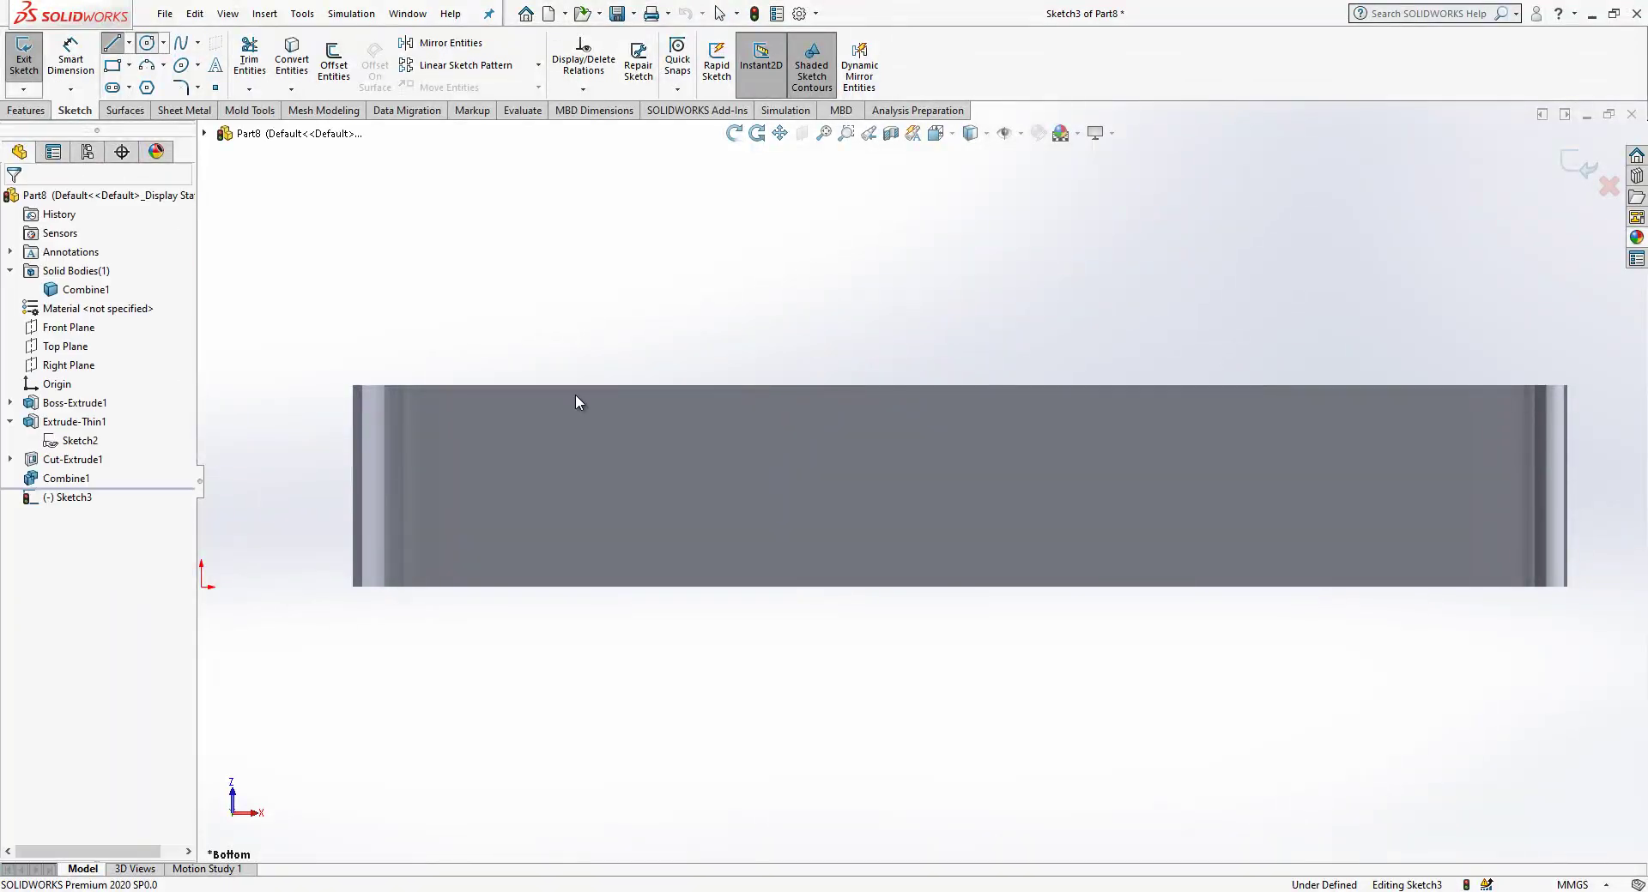
left_click(644, 486)
left_click(659, 458)
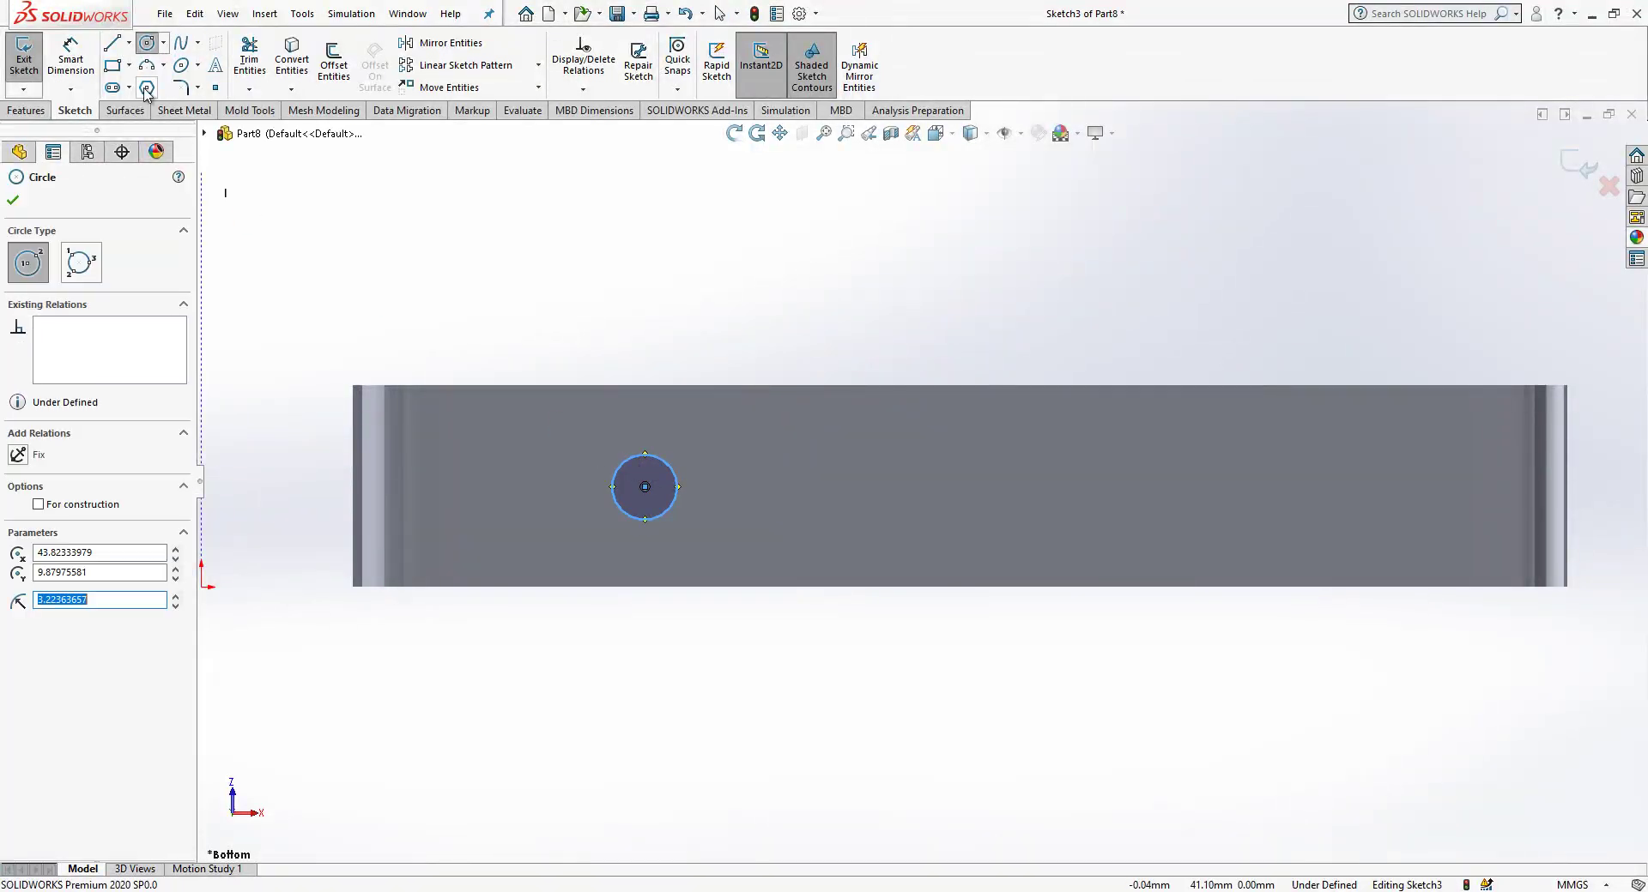
Try a vertical line and a slot, undo them, then restart a line at the circle centre
left_click(113, 47)
left_click(645, 486)
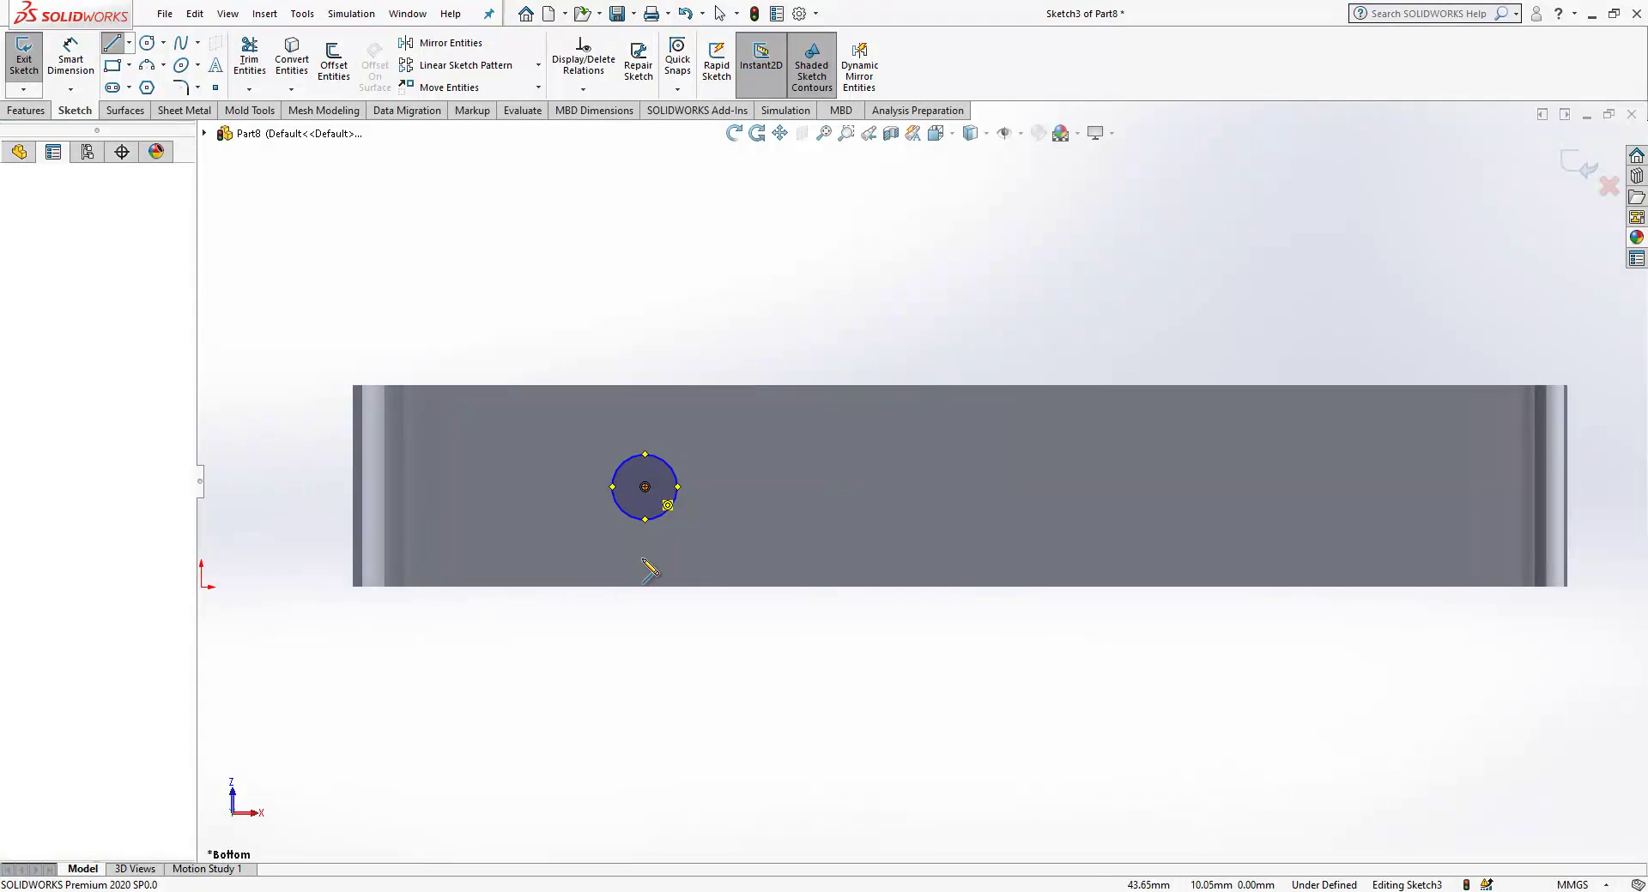
left_click(646, 586)
key("Escape")
key("ctrl+z")
left_click(112, 87)
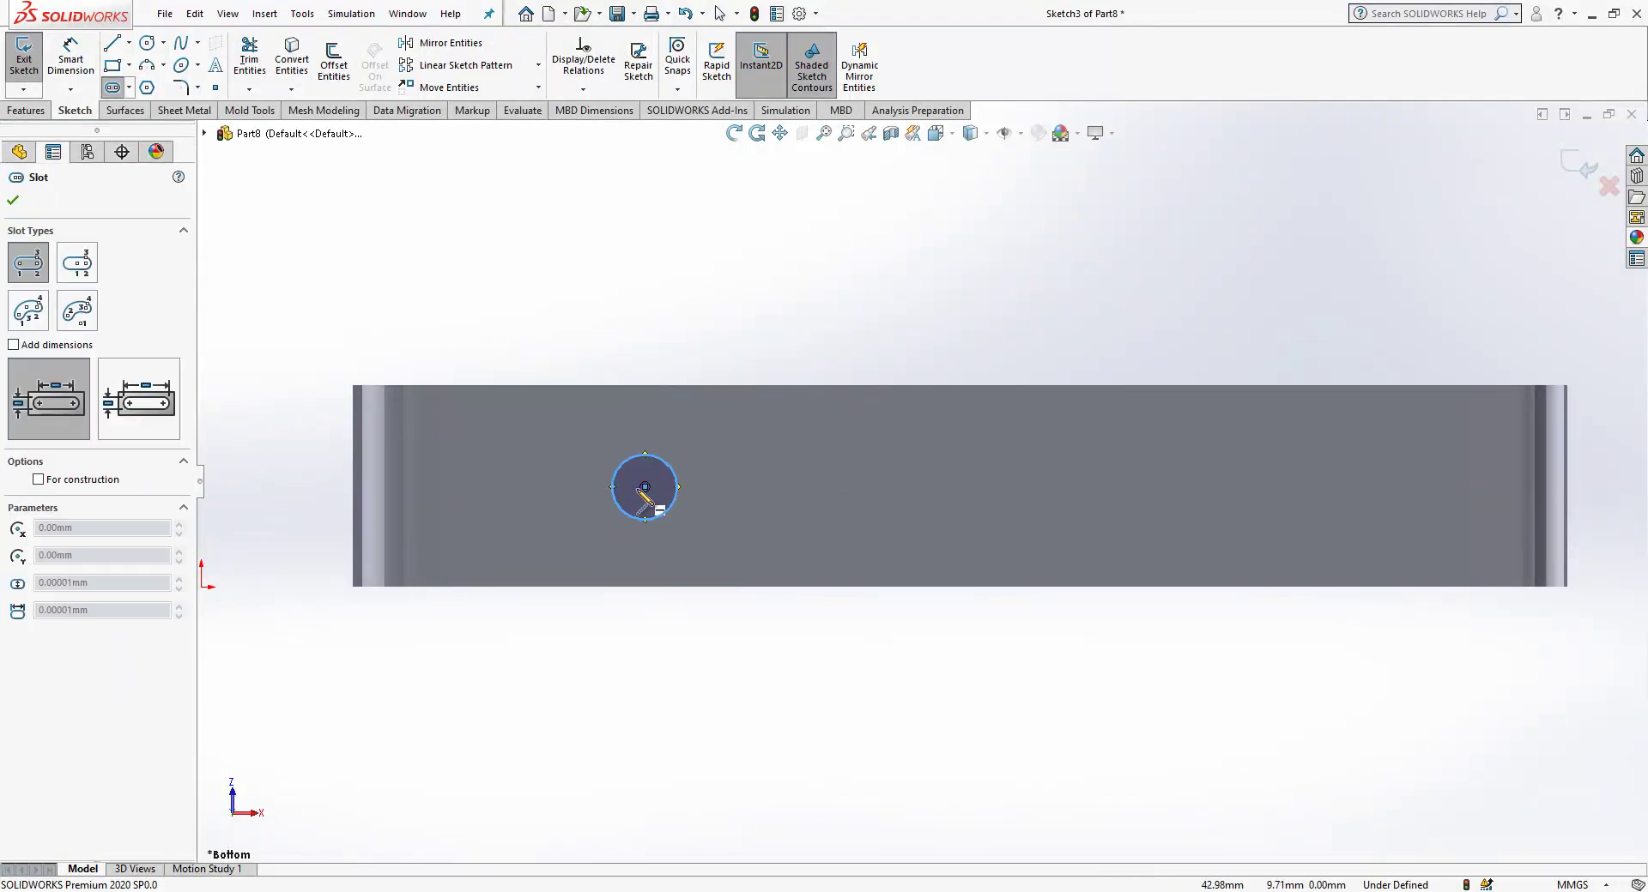
key("Escape")
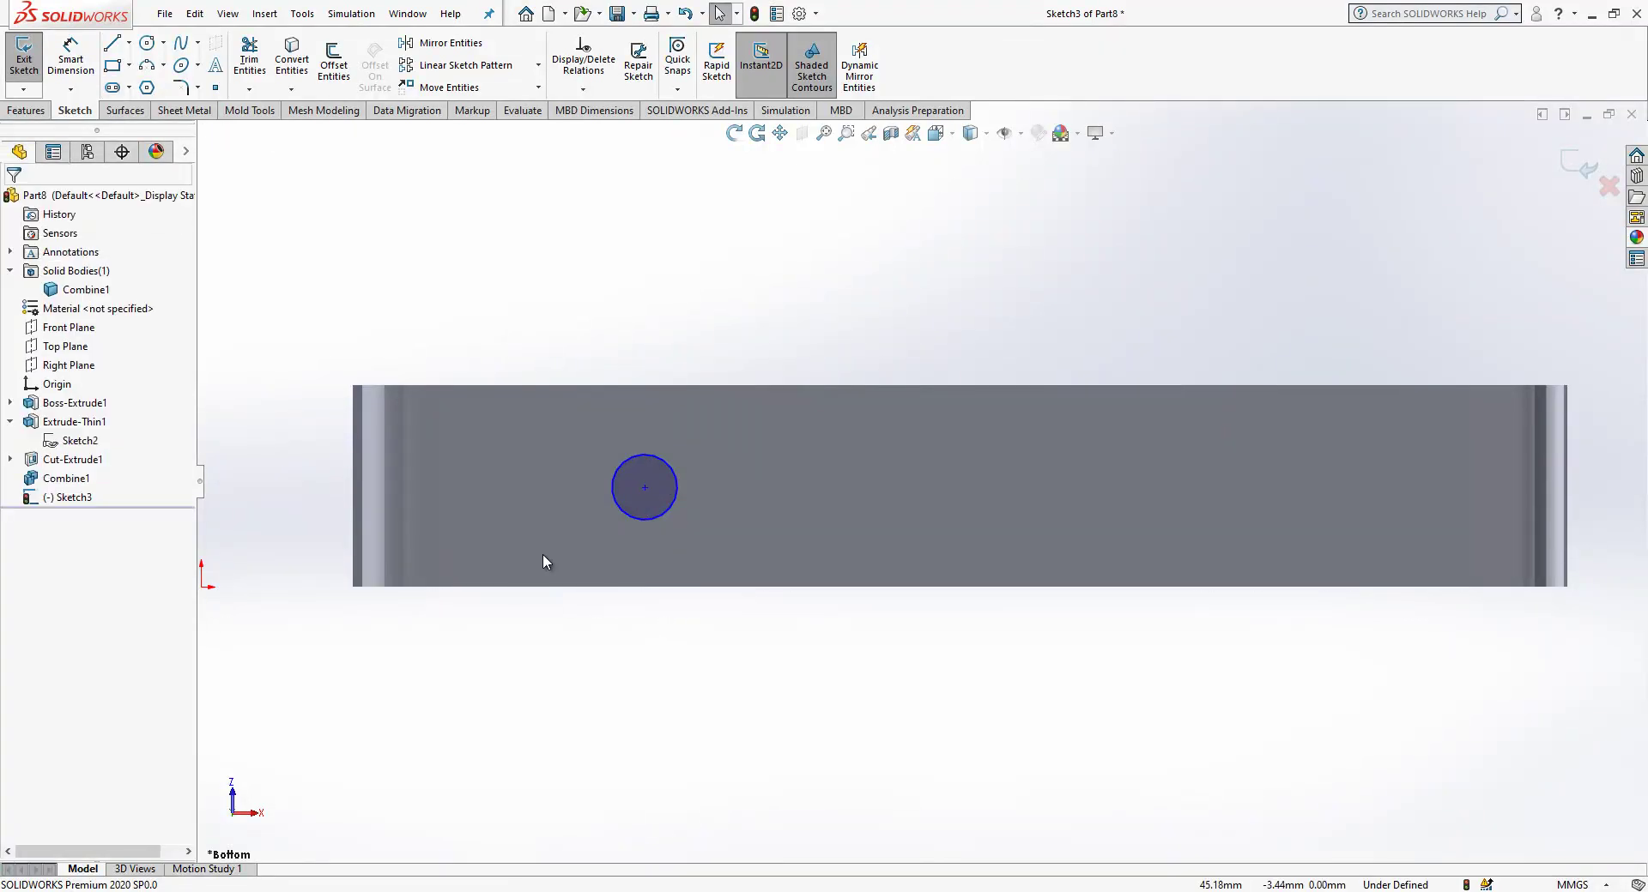
key("Return")
key("Escape")
left_click(118, 50)
left_click(645, 487)
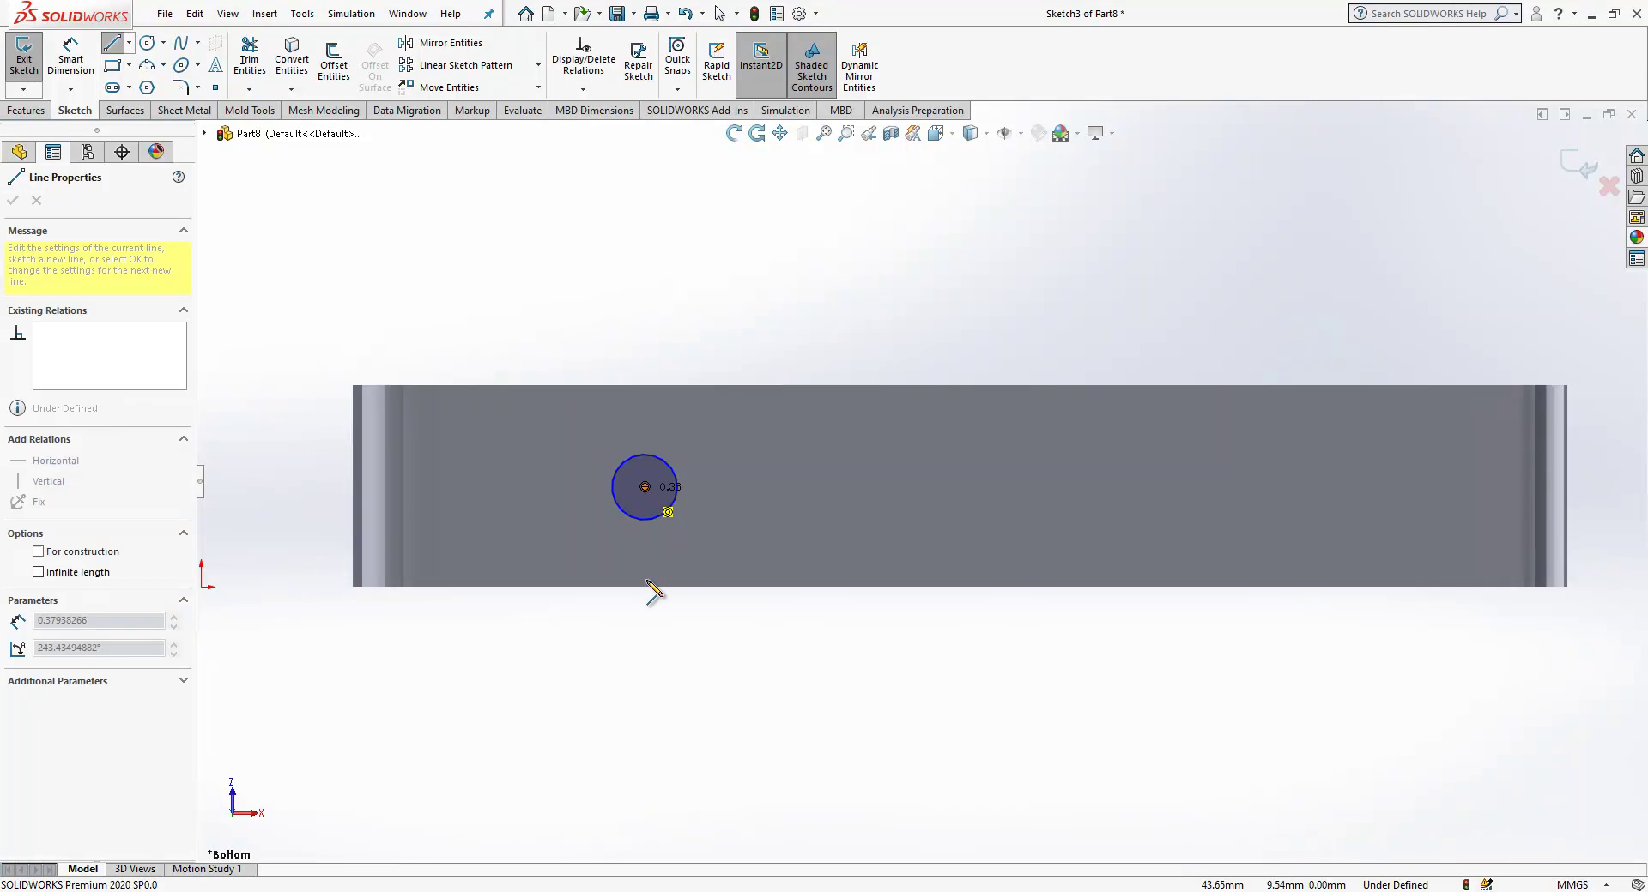
End the vertical line at the wall's bottom edge and make it construction geometry
left_click(646, 586)
key("Escape")
left_click(644, 554)
left_click(717, 498)
Dimension the circle 8.00 above the bottom edge with a 6.00 diameter
right_click_drag(695, 578, 689, 540)
left_click(645, 534)
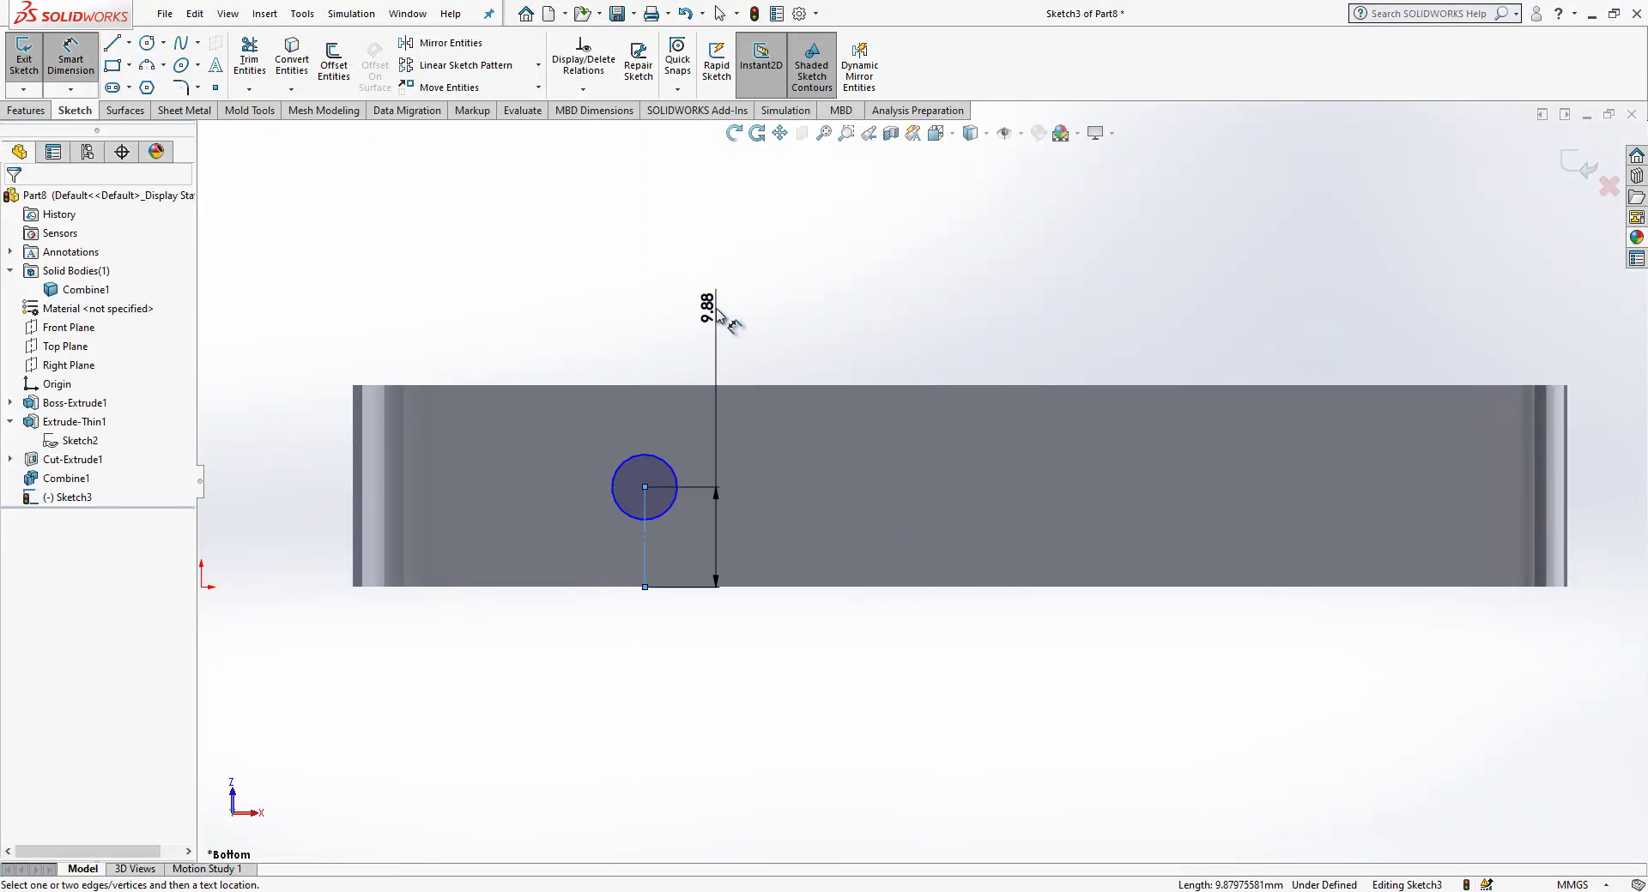
left_click(716, 310)
type("8")
key("Return")
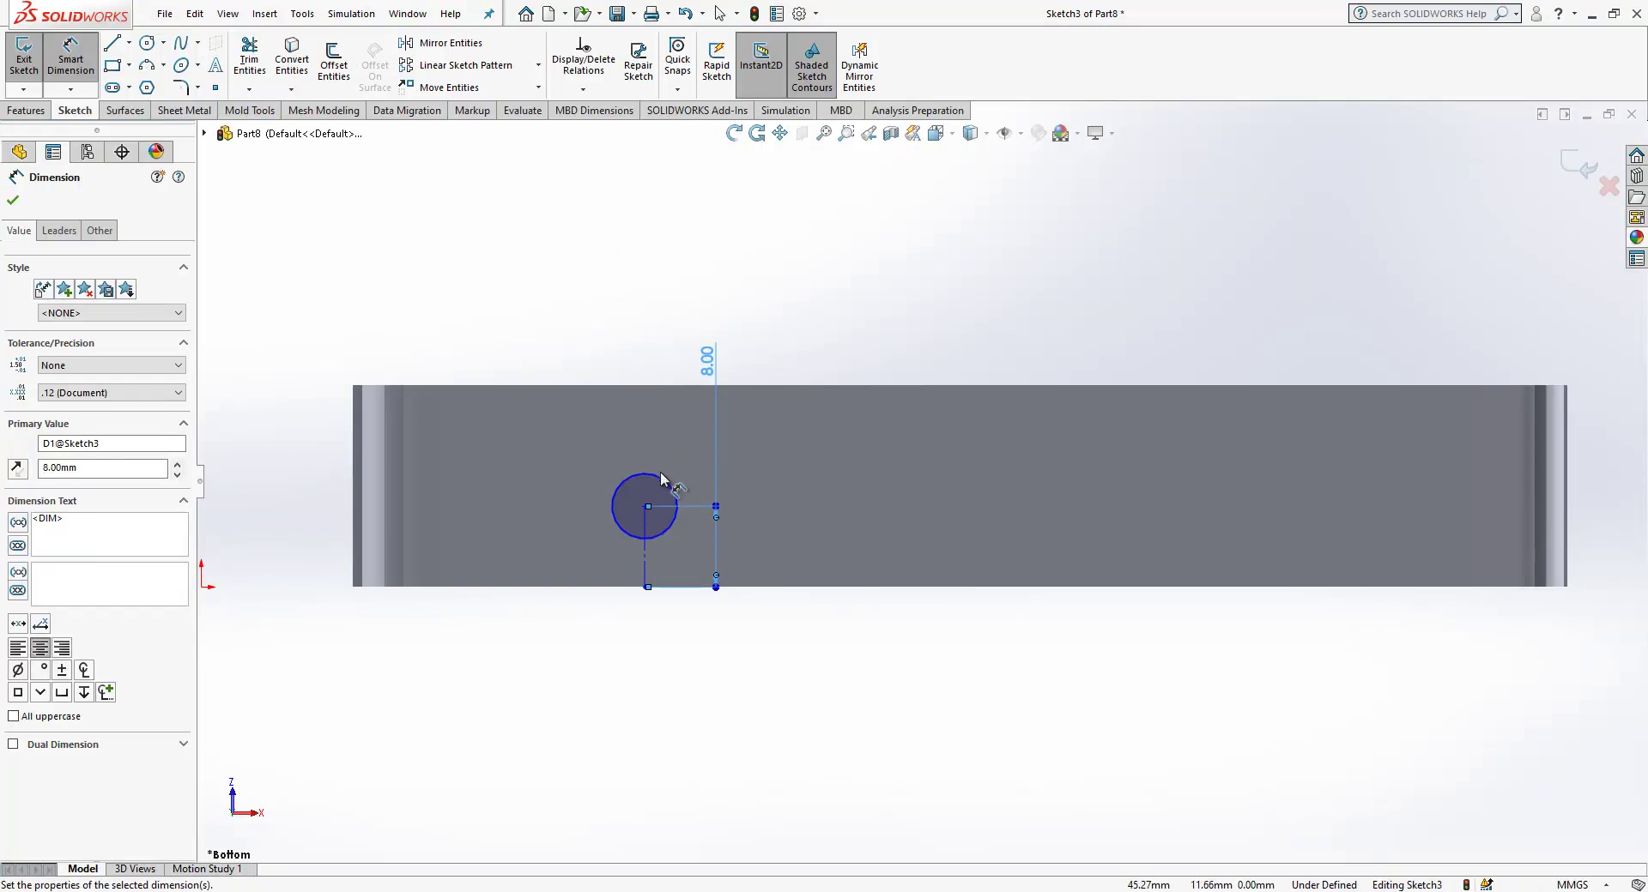
left_click(660, 471)
left_click(650, 314)
key("Return")
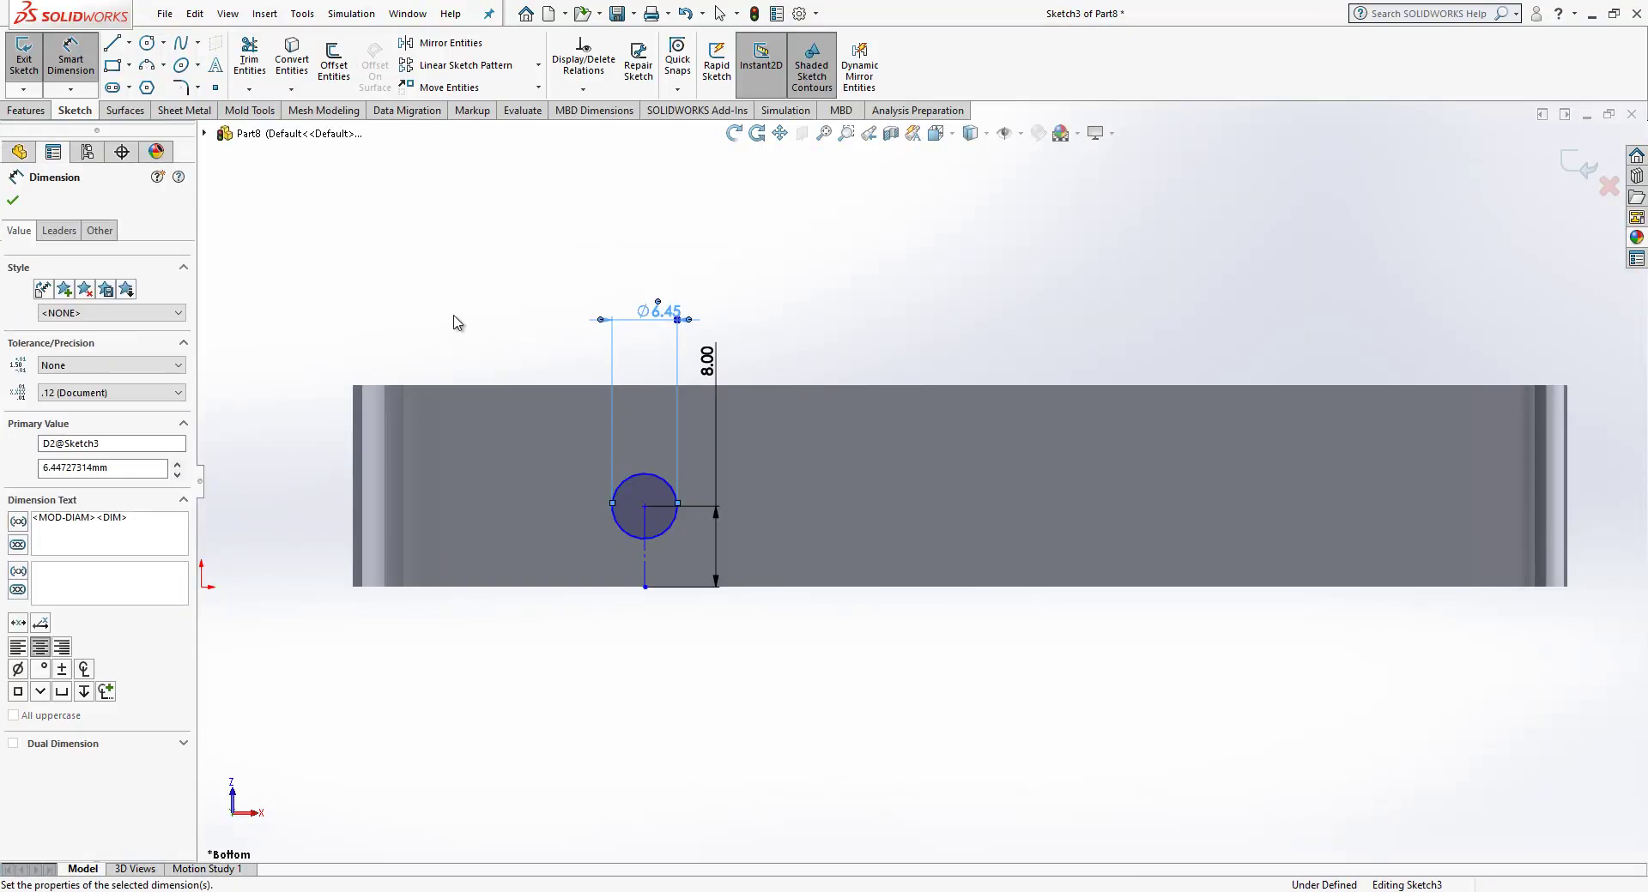
Dimension the circle centre 35.00 from the wall's left edge
left_click(645, 569)
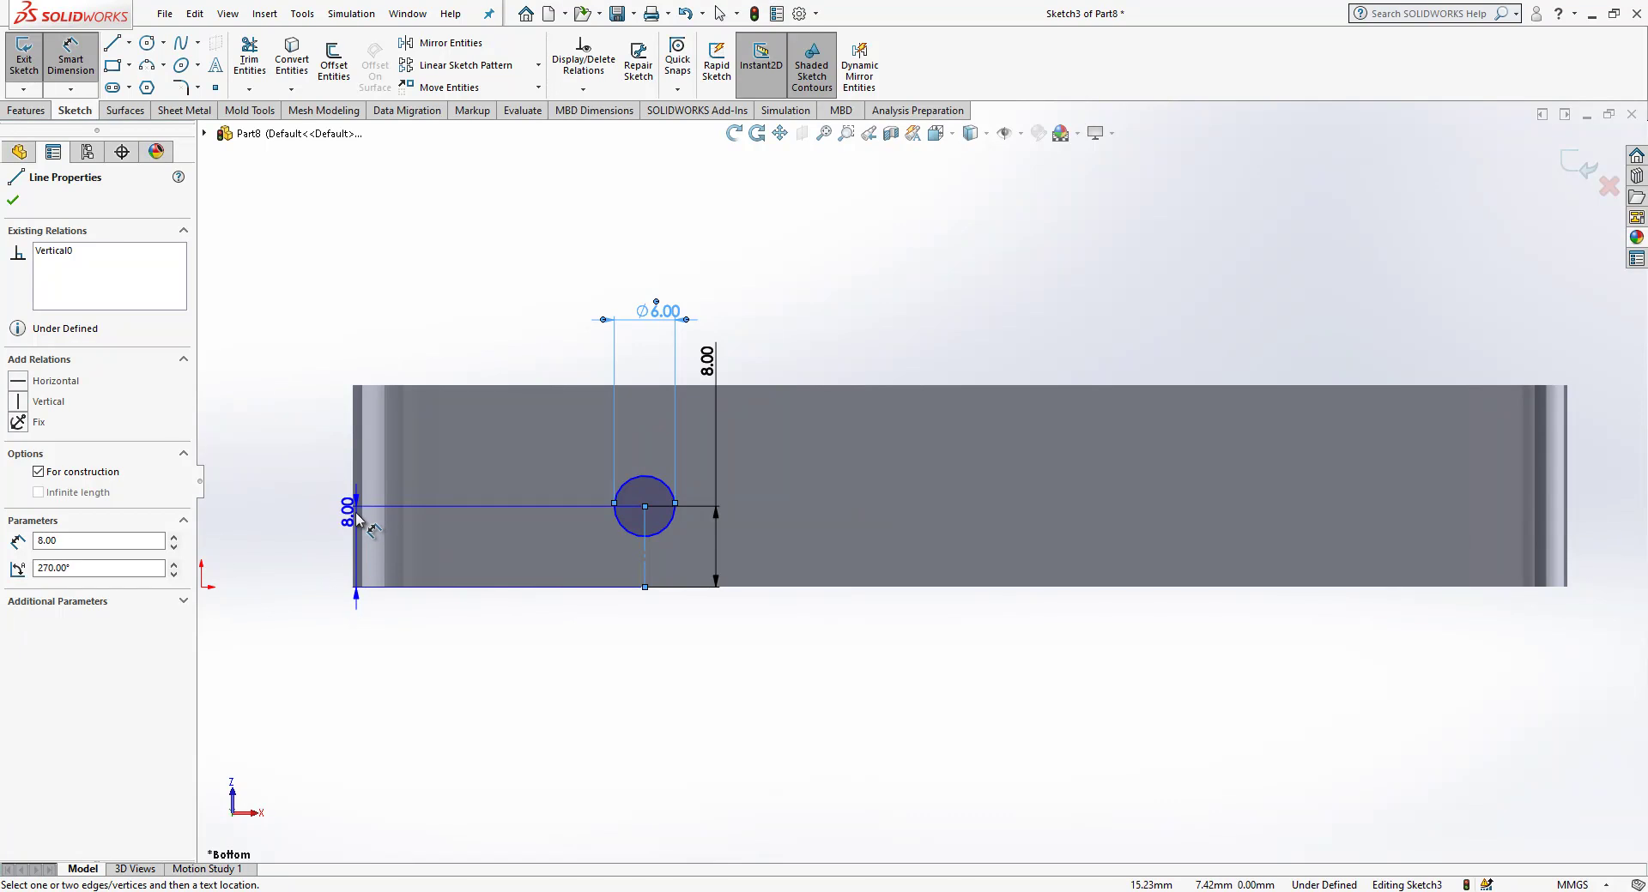
left_click(353, 520)
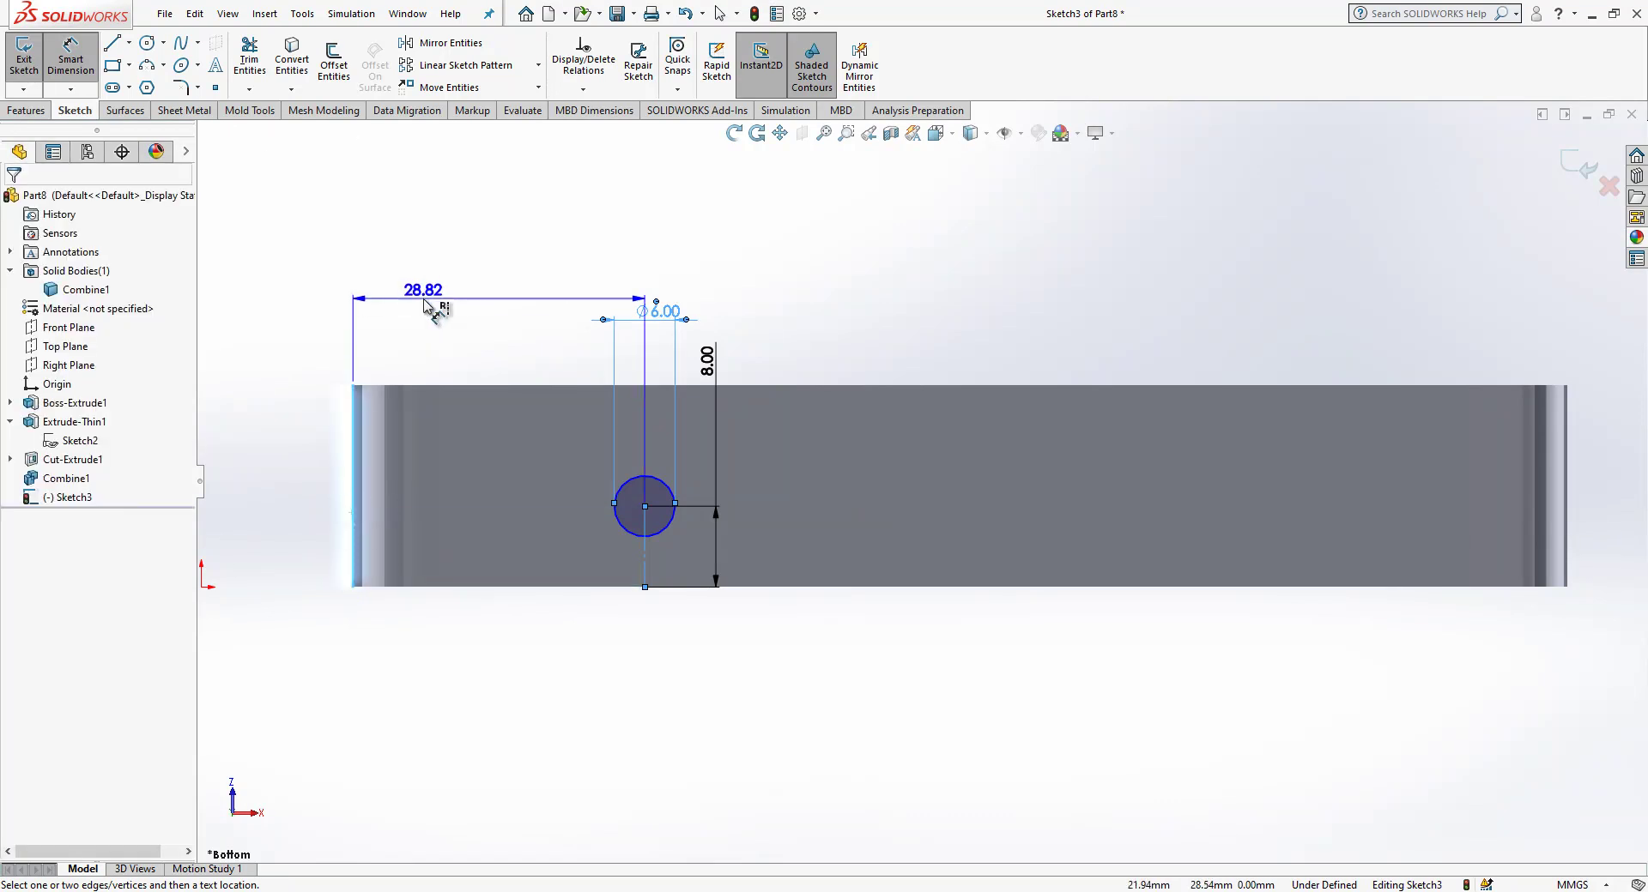
left_click(426, 304)
type("35")
key("Return")
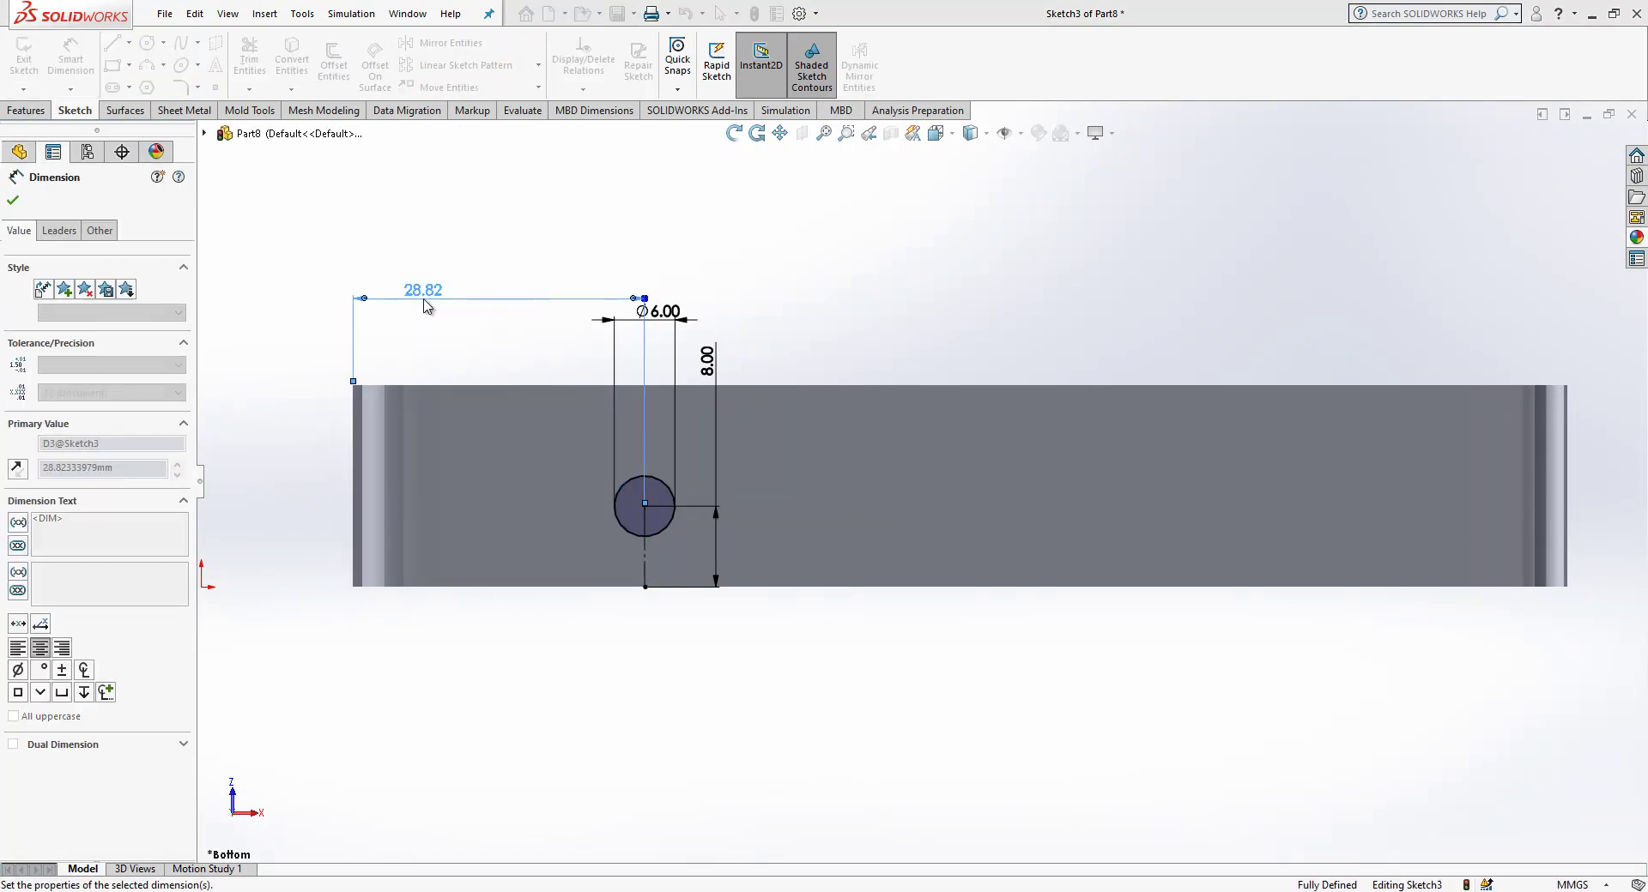
key("Escape")
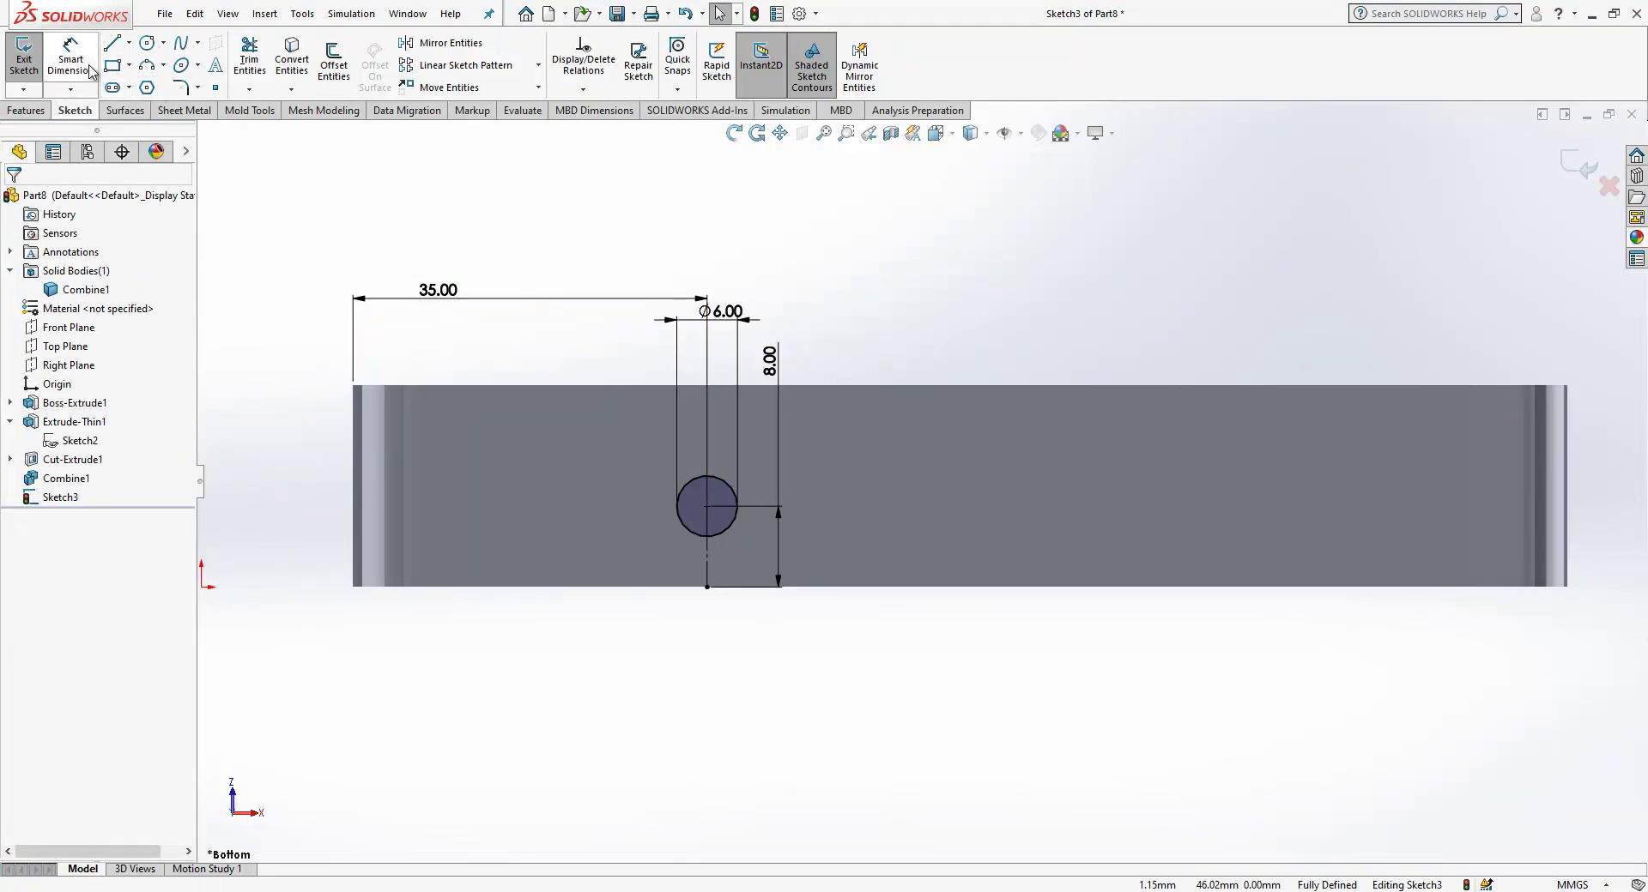
Add an upward construction line from the circle centre
left_click(114, 49)
left_click(706, 507)
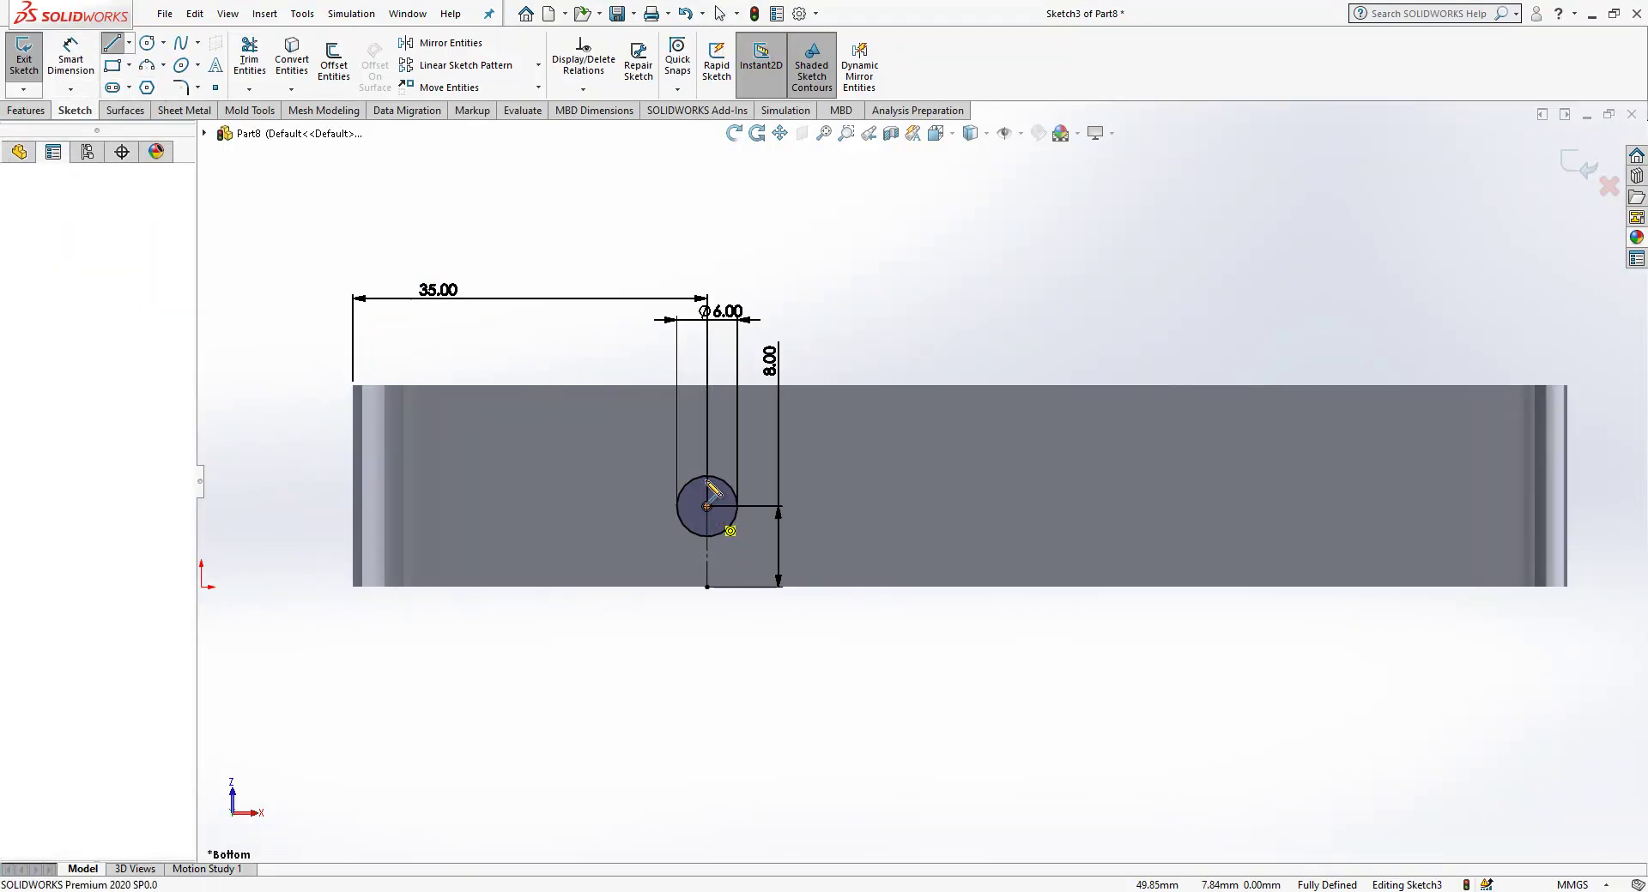
left_click(704, 443)
key("Escape")
left_click(707, 463)
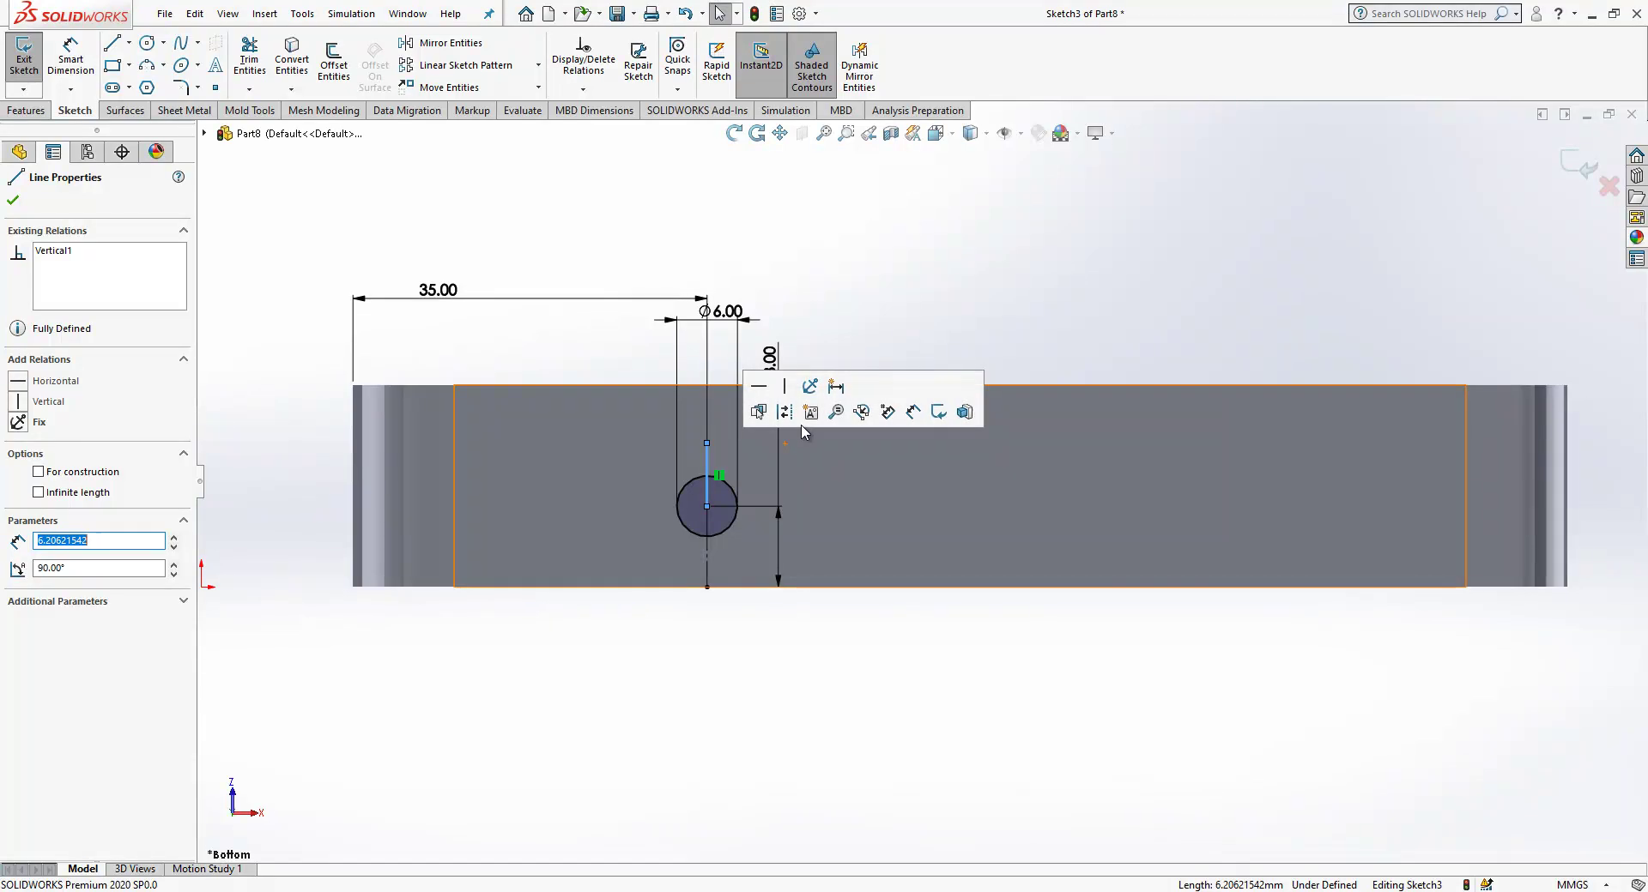
left_click(784, 420)
scroll(784, 427, "up", 3)
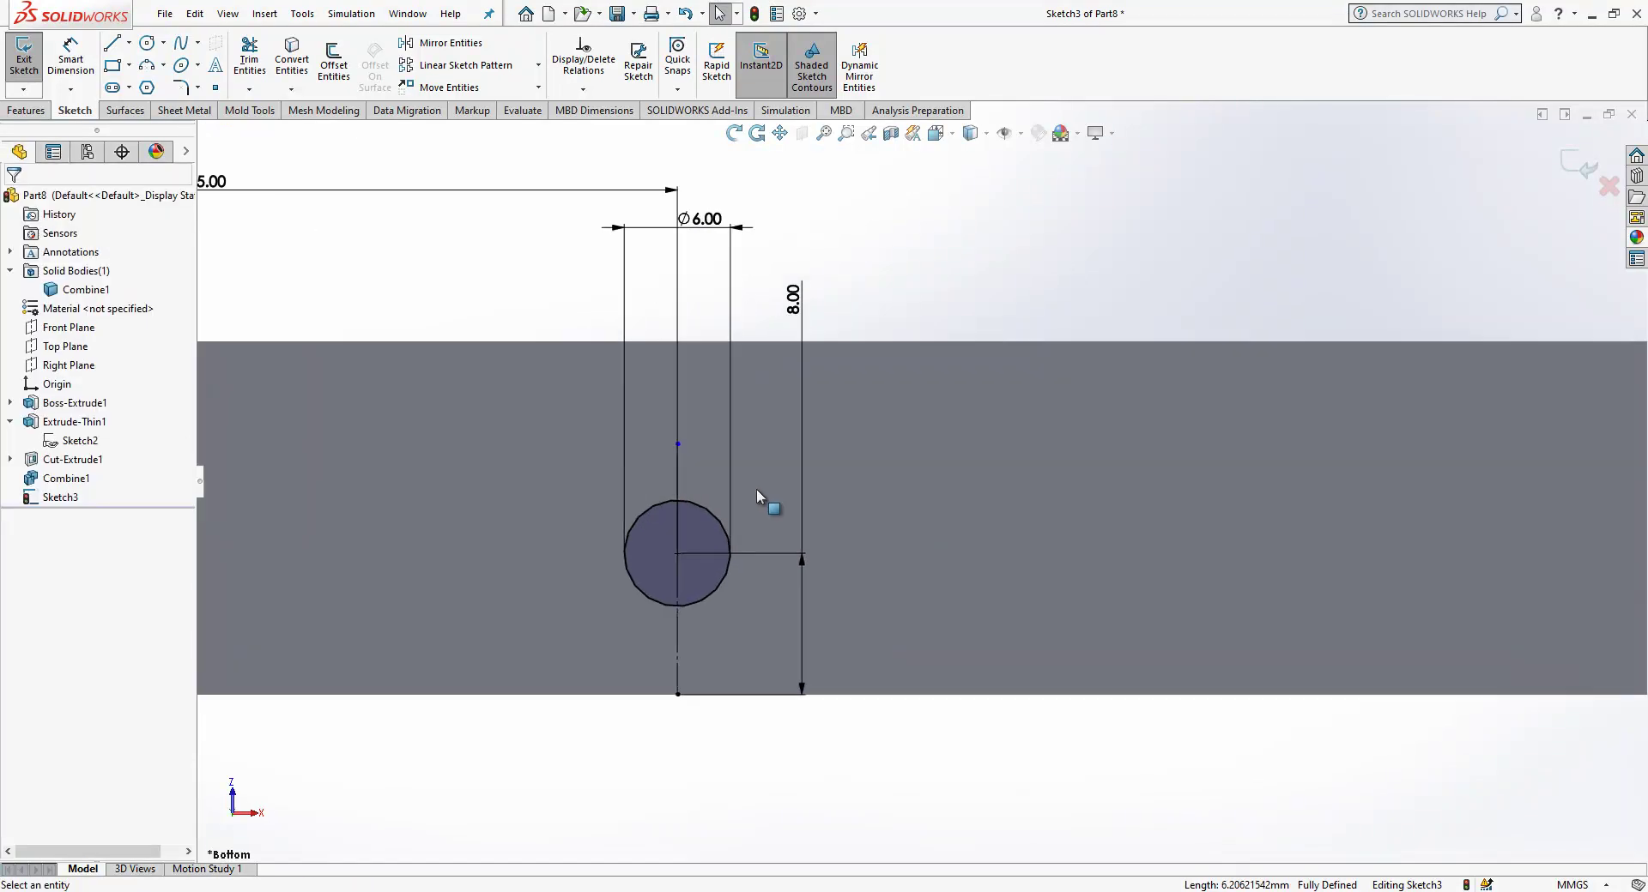
Draw a straight slot from the circle centre up to the construction line's top
left_click(112, 86)
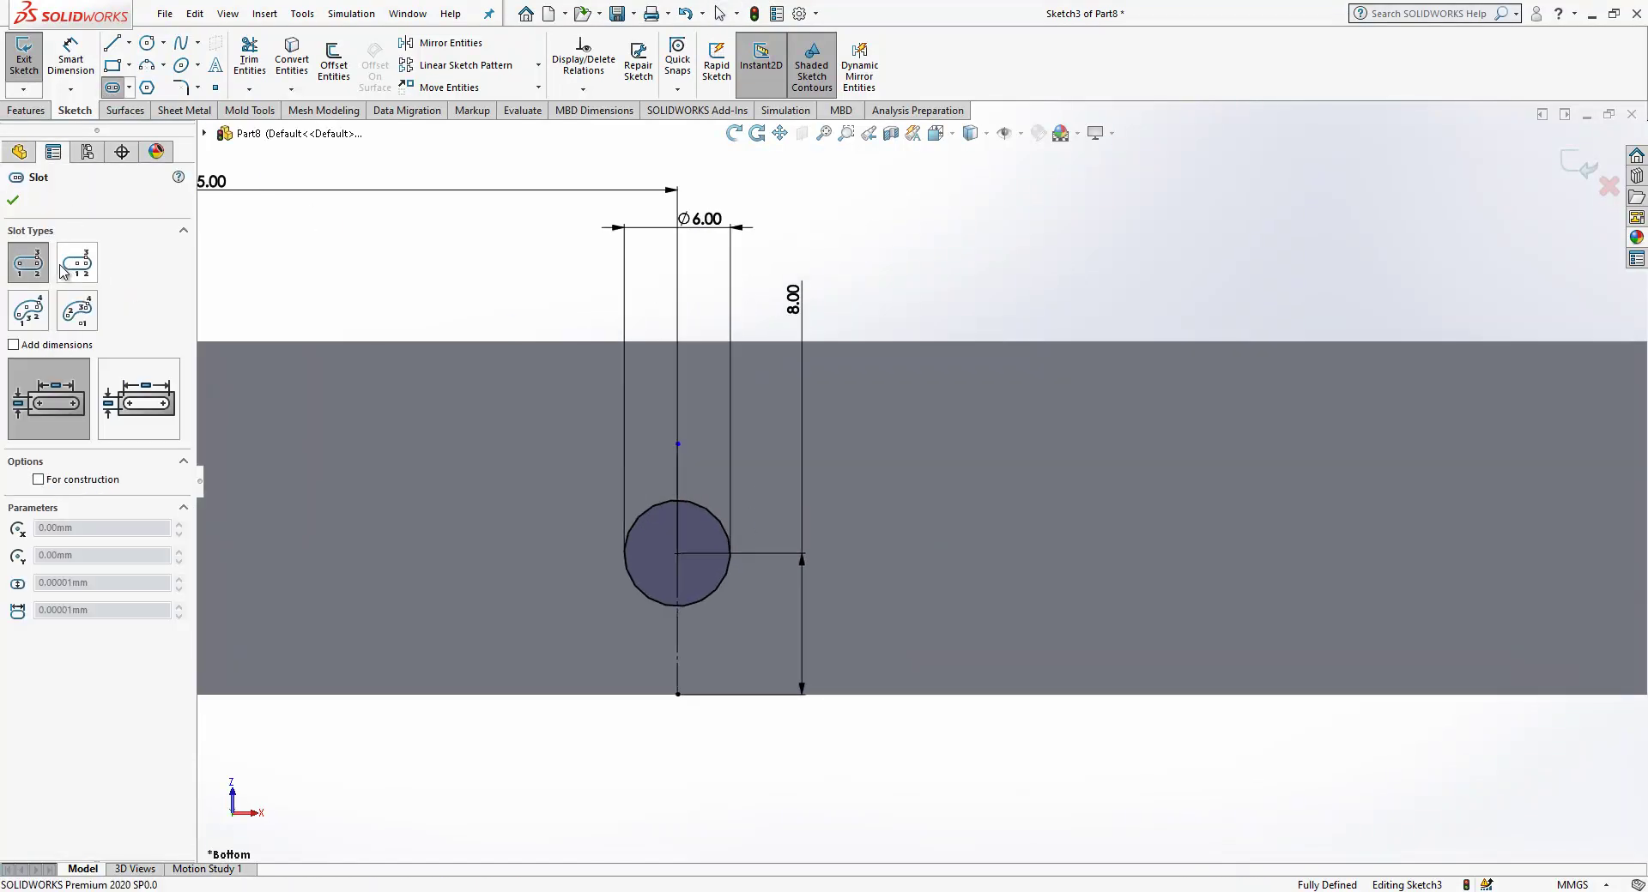
left_click(677, 553)
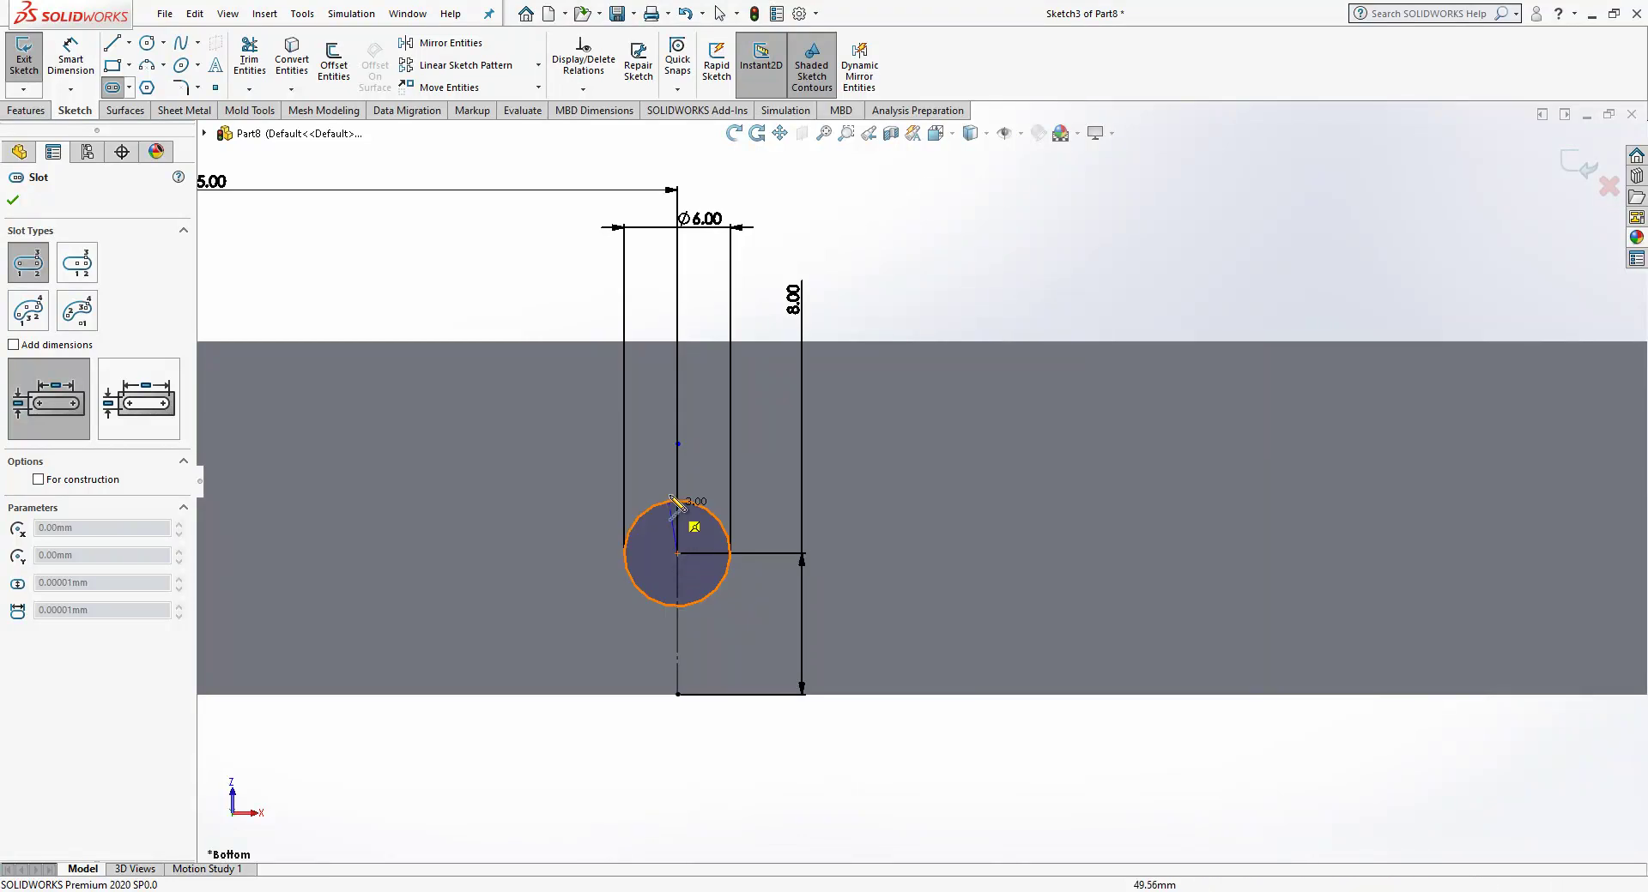
left_click(677, 444)
left_click(678, 553)
left_click(707, 454)
key("Escape")
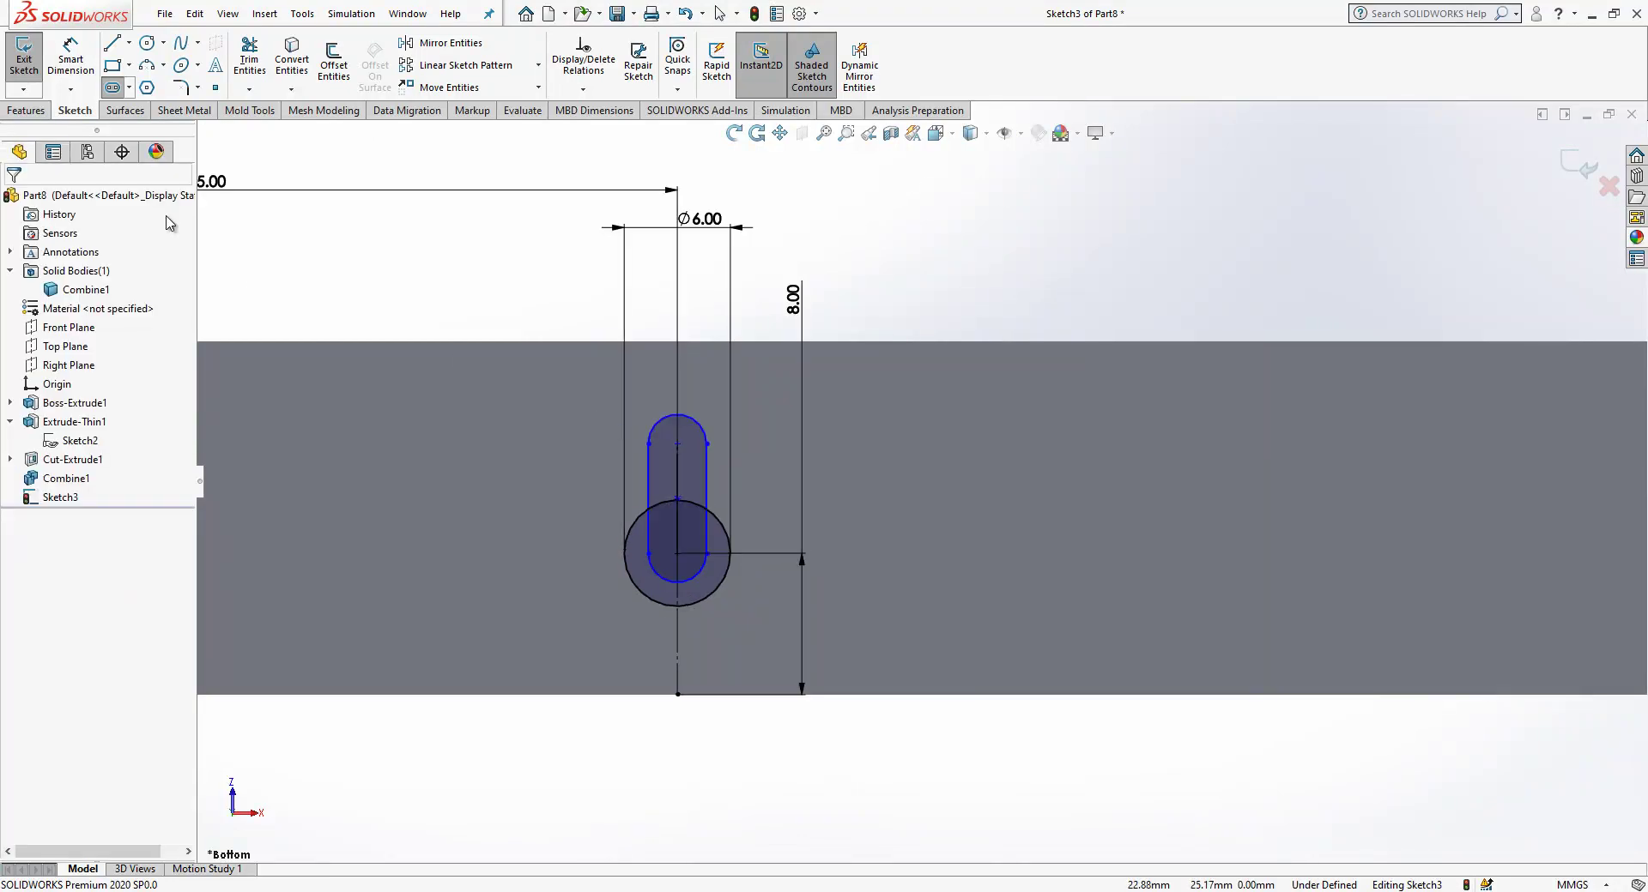
Dimension the slot with R1.50 ends and a 5.00 length
left_click(72, 51)
left_click(695, 427)
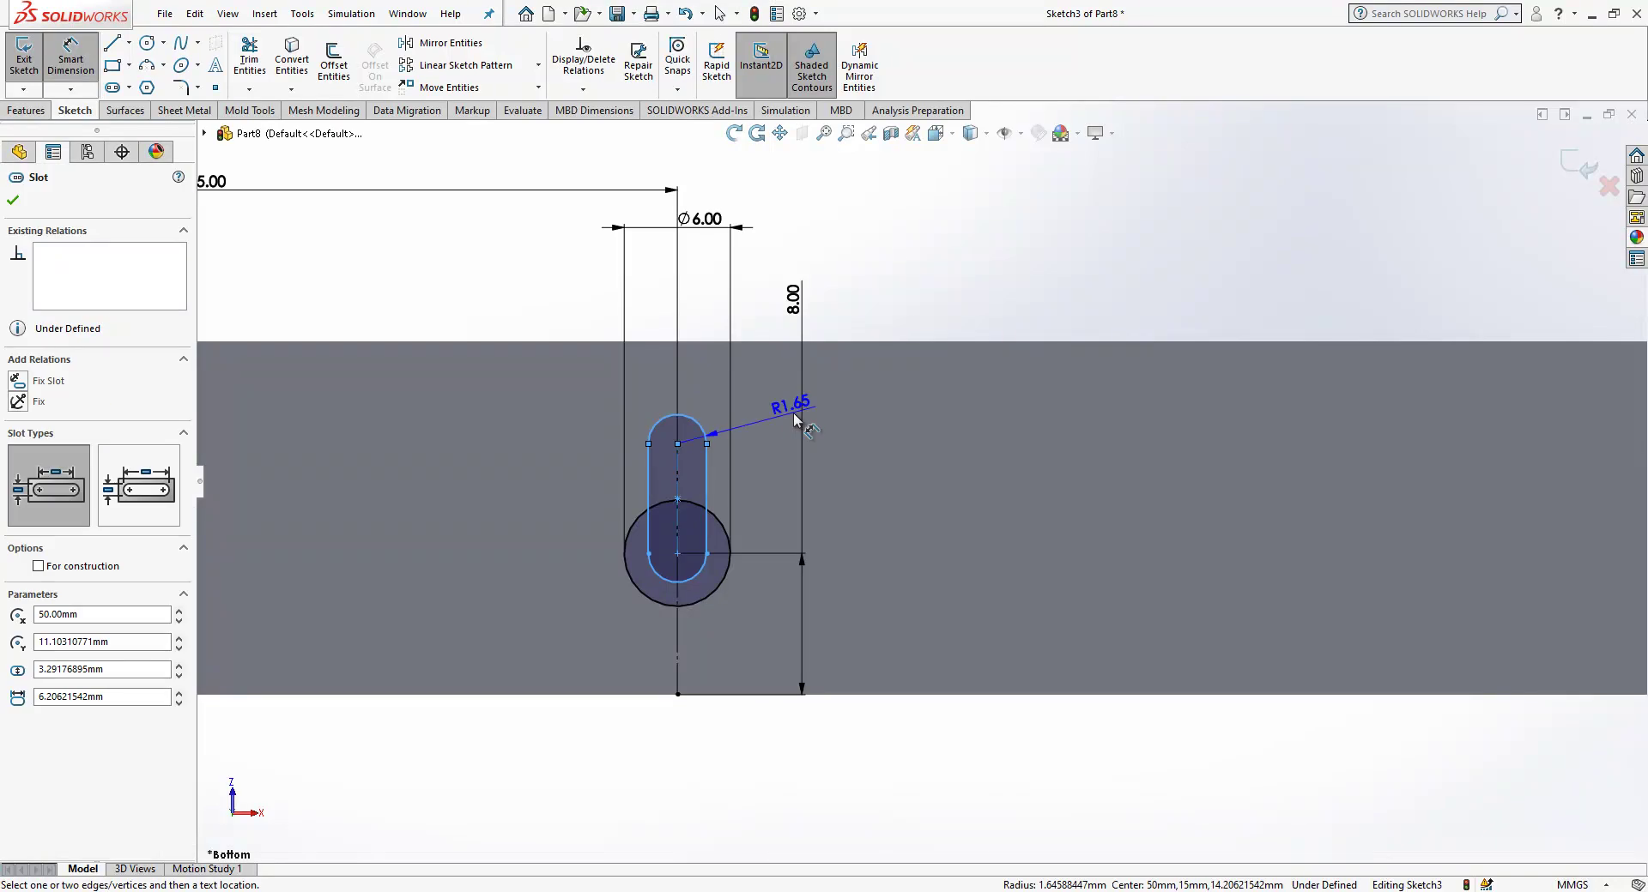
left_click(790, 415)
type("1.5")
key("Return")
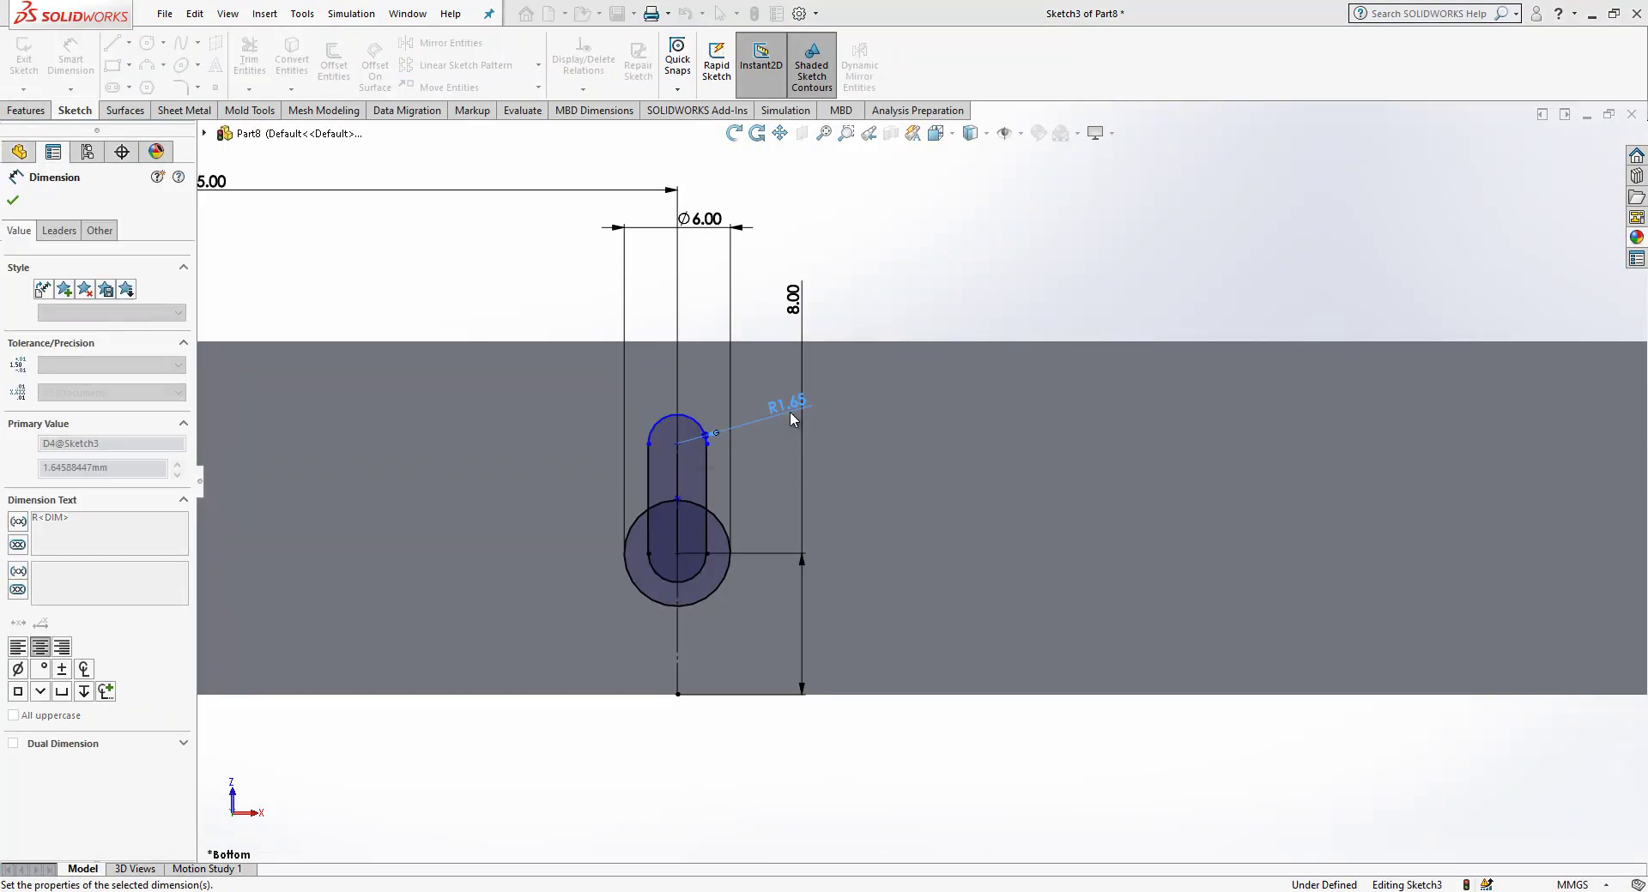
left_click(649, 488)
left_click(531, 495)
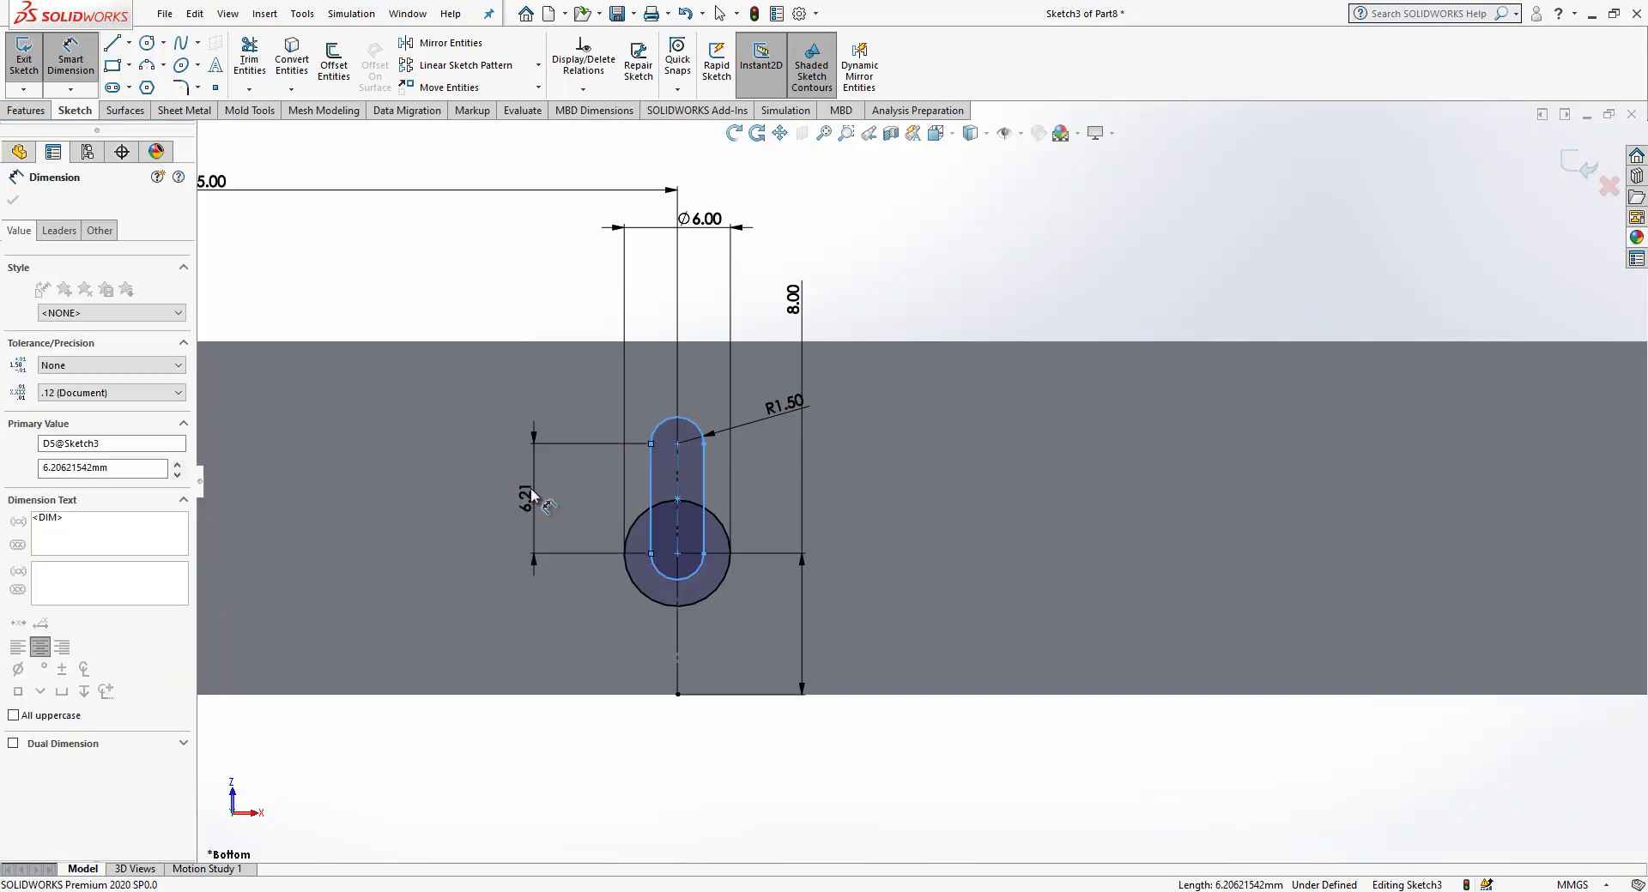
type("5")
key("Return")
Exit the finished keyhole sketch
scroll(531, 495, "up", 1)
middle_click_drag(531, 495, 578, 561)
scroll(577, 561, "up", 1)
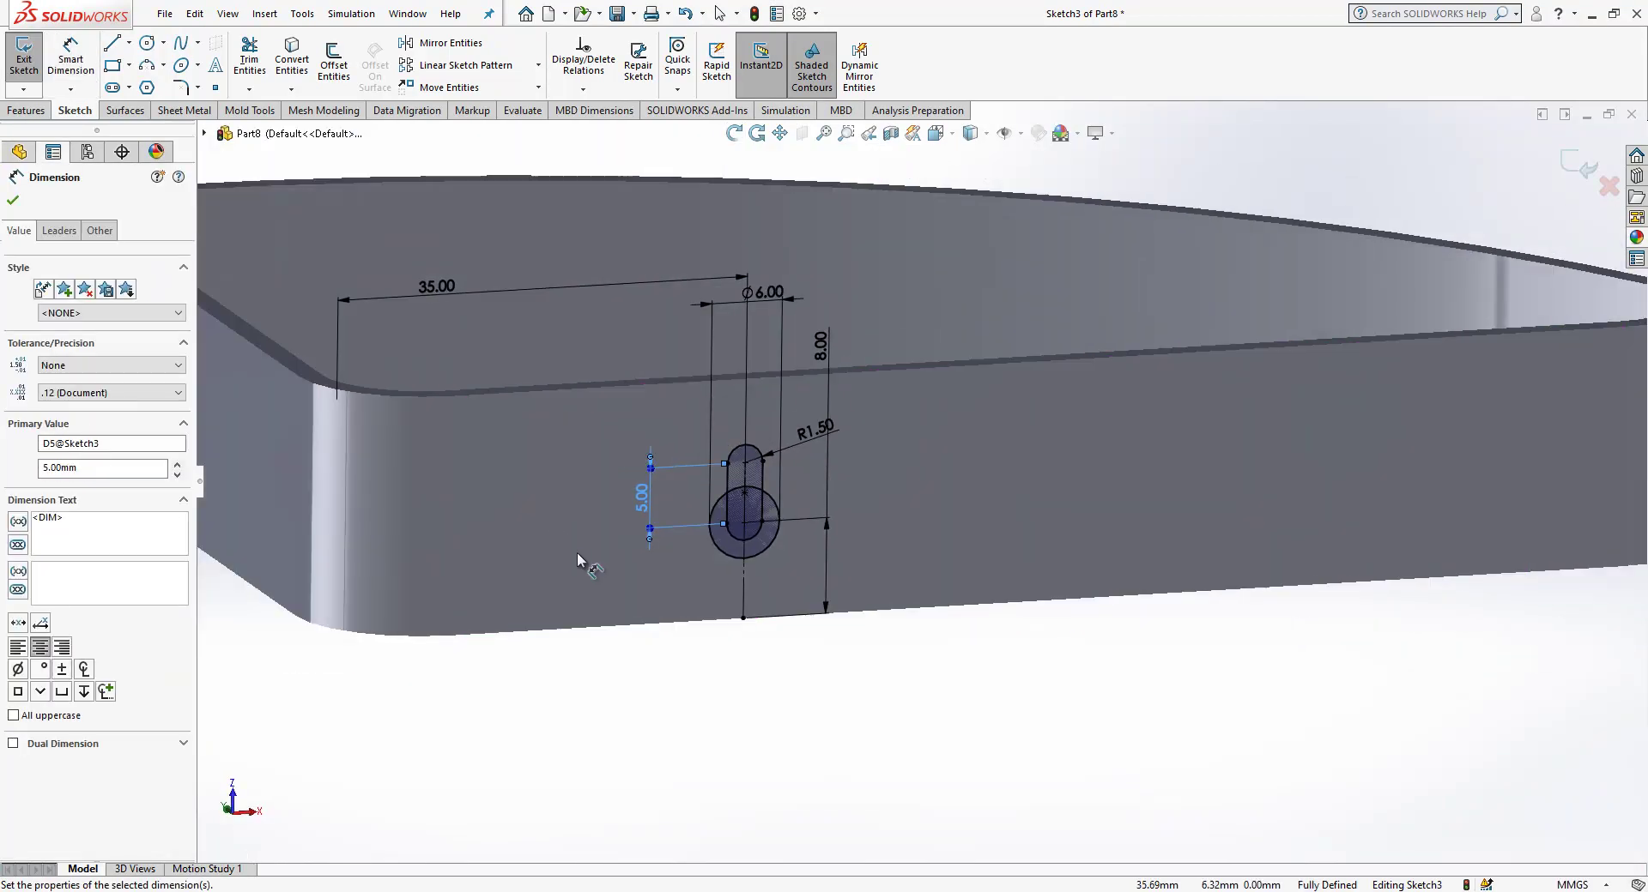
left_click(1575, 170)
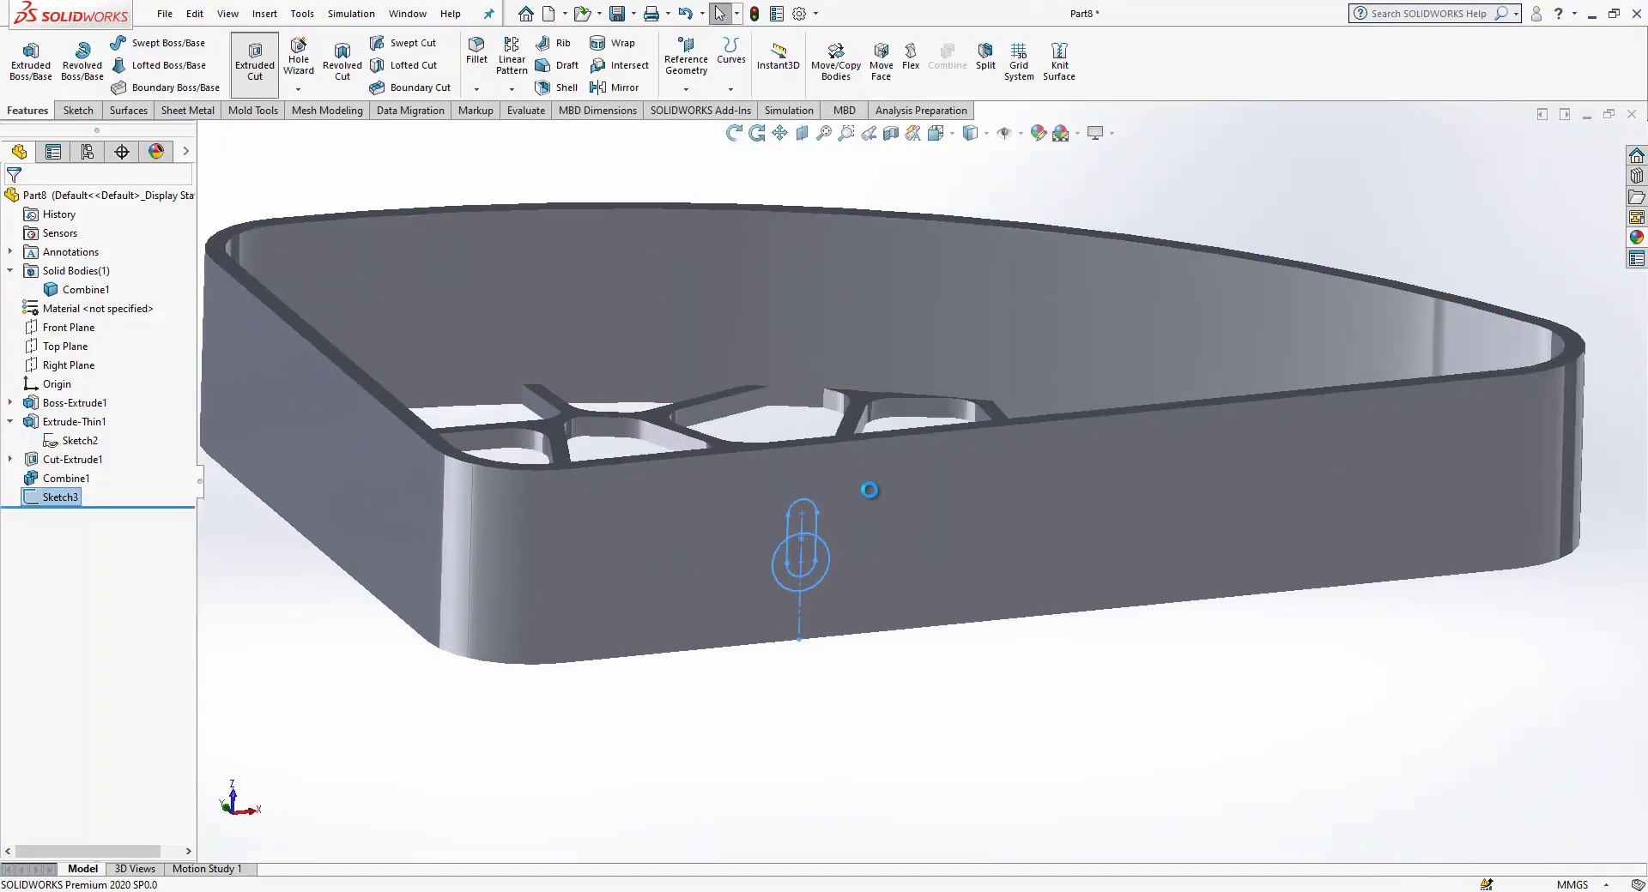
Cut the round hole regions through the wall with an Up To Next extruded cut
scroll(829, 567, "down", 4)
left_click(815, 550)
left_click(789, 518)
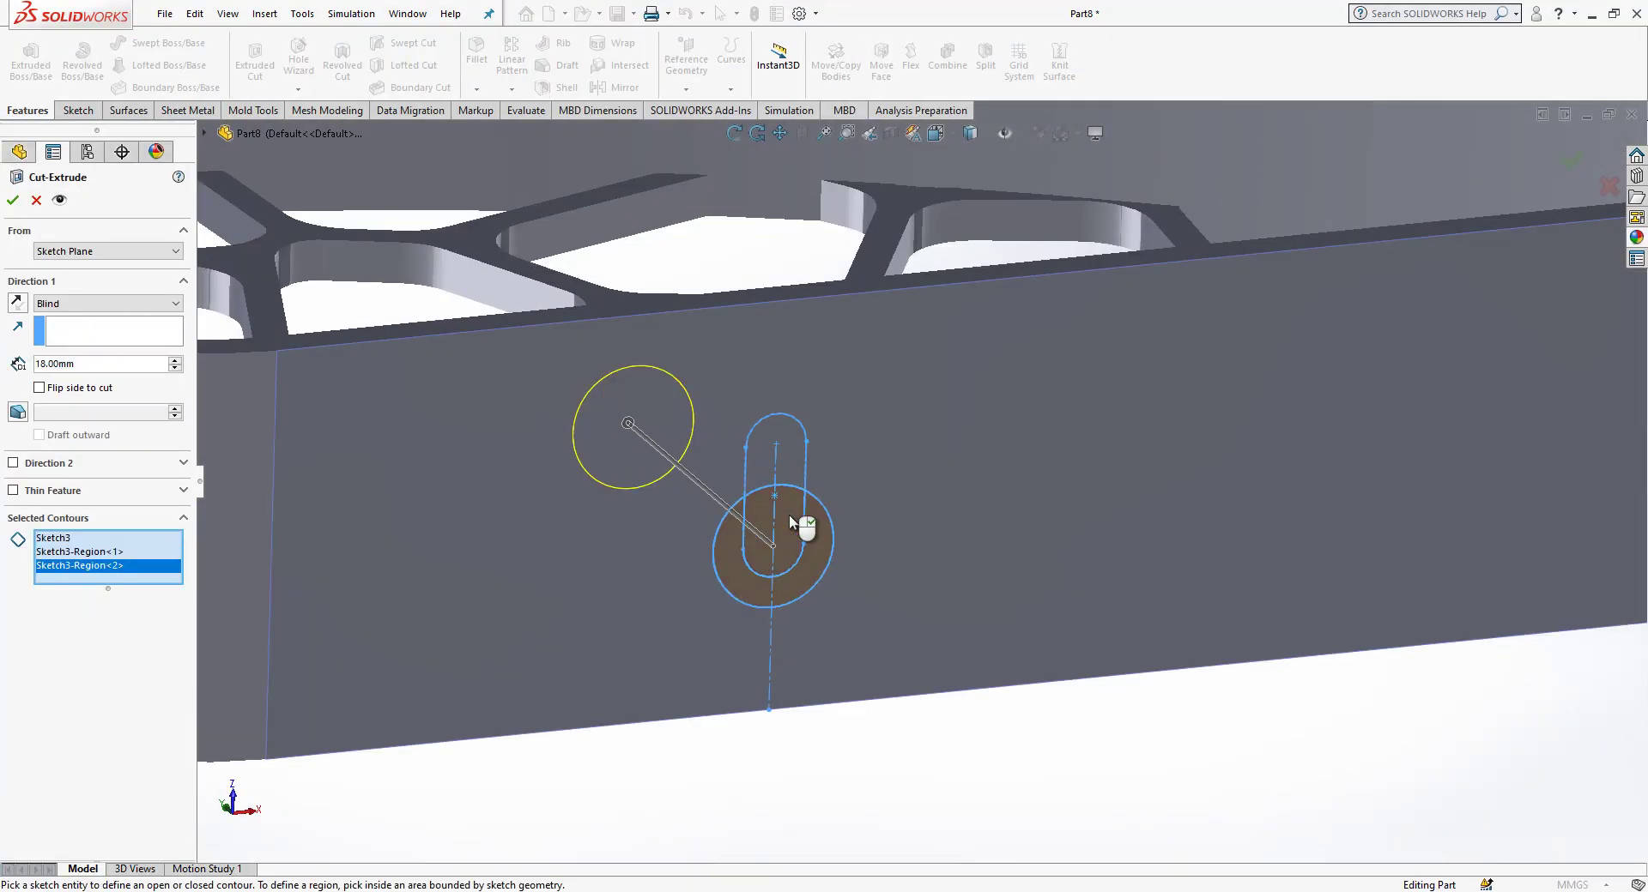
left_click(129, 304)
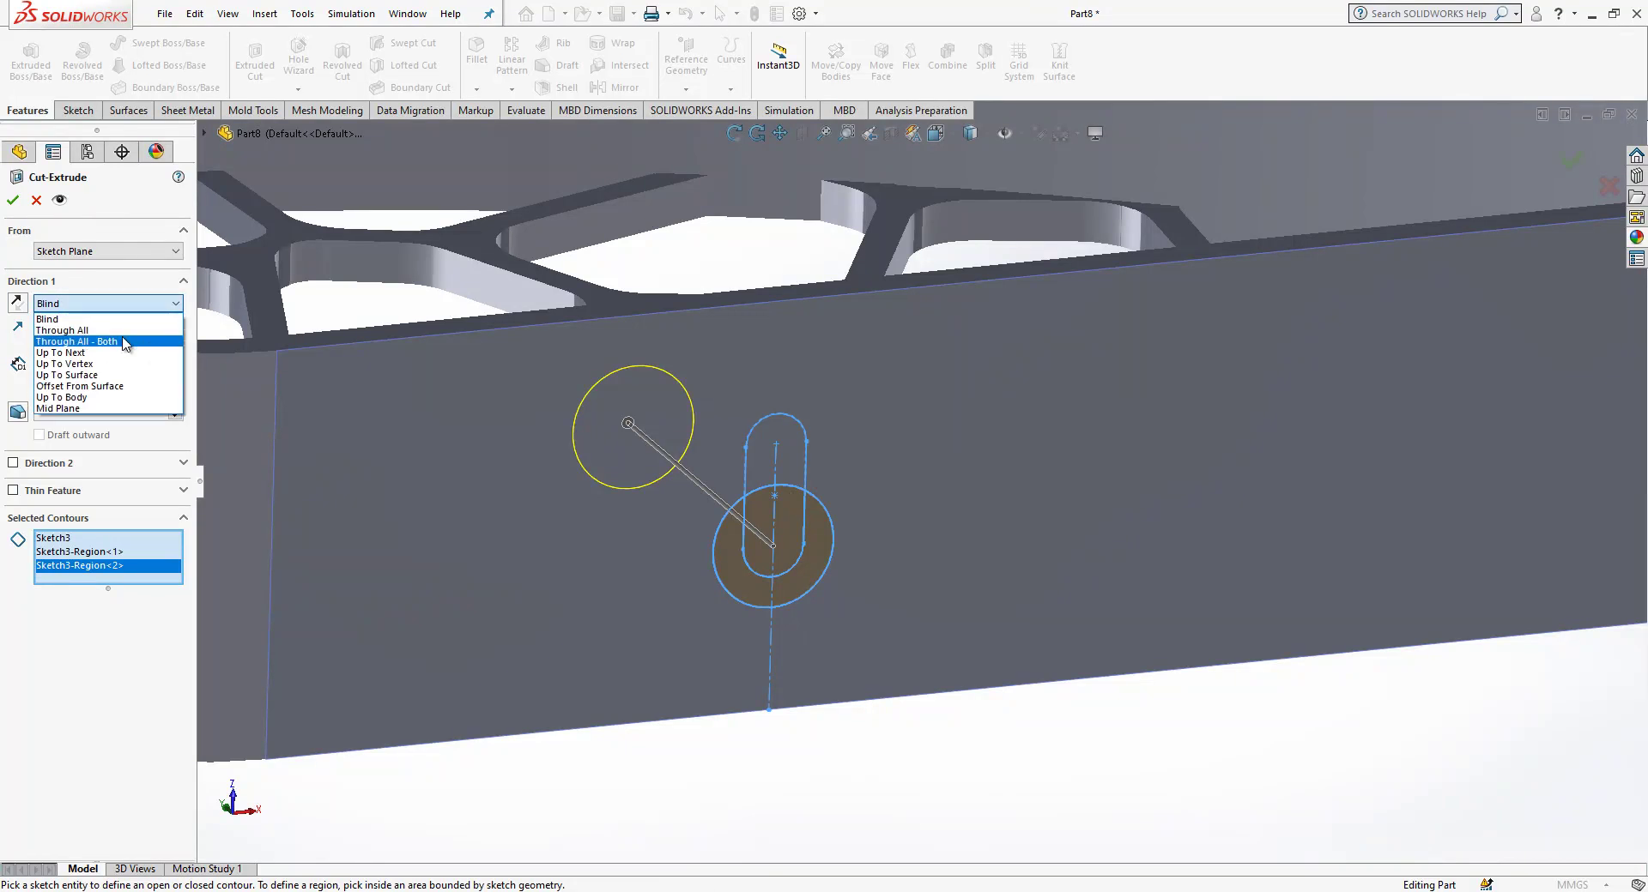
left_click(126, 352)
key("Return")
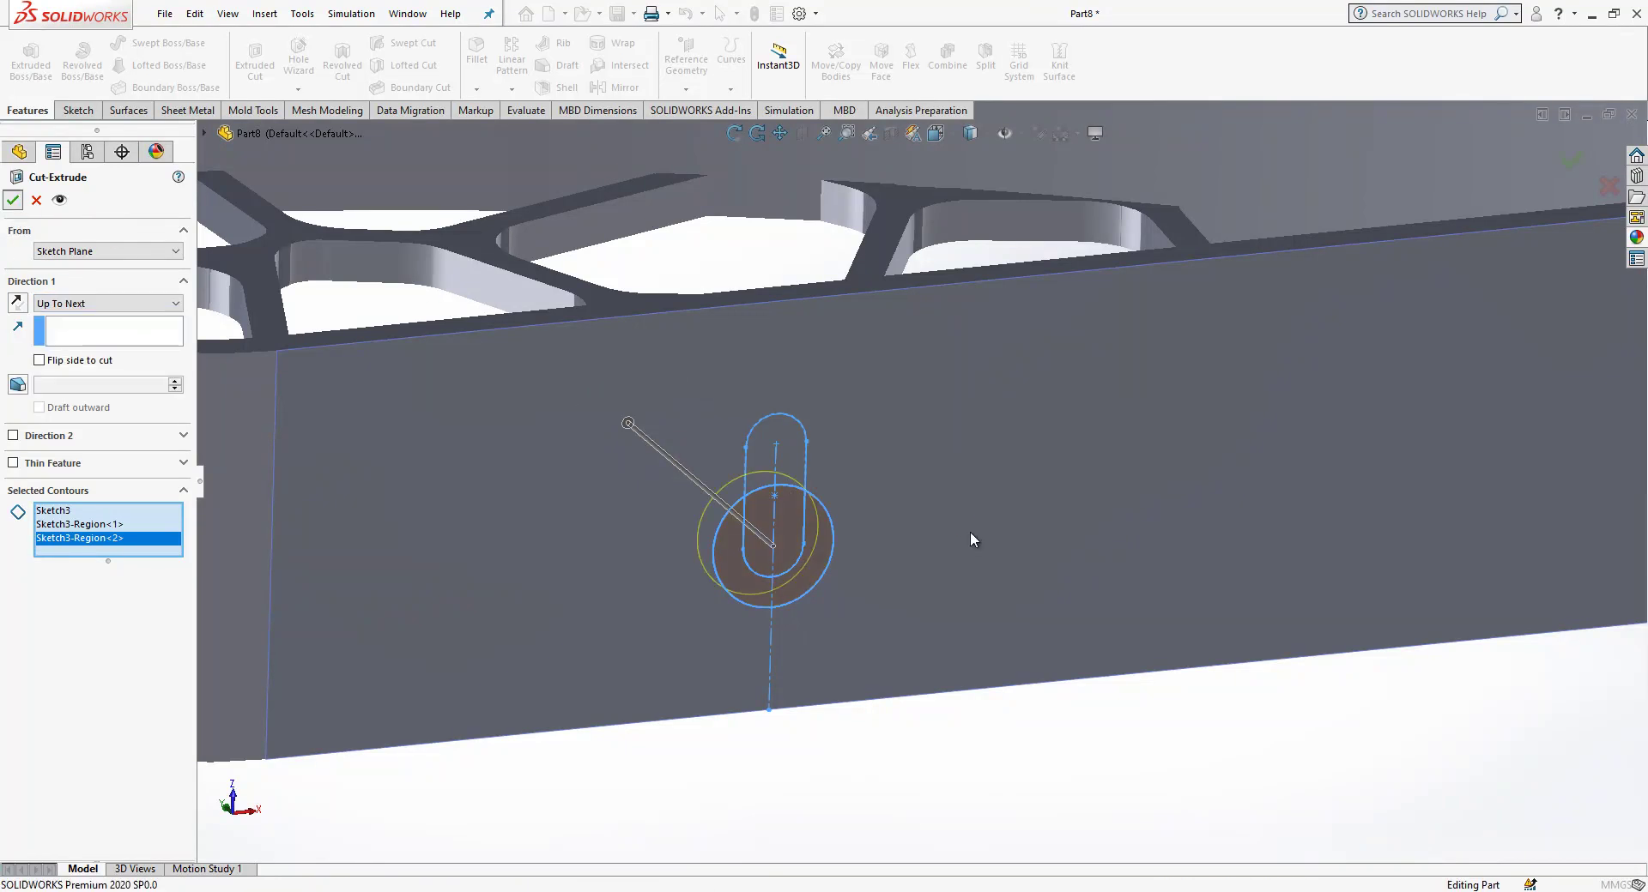
Edit Cut-Extrude2 to add the narrow slot region, completing the keyhole opening
left_click(79, 496)
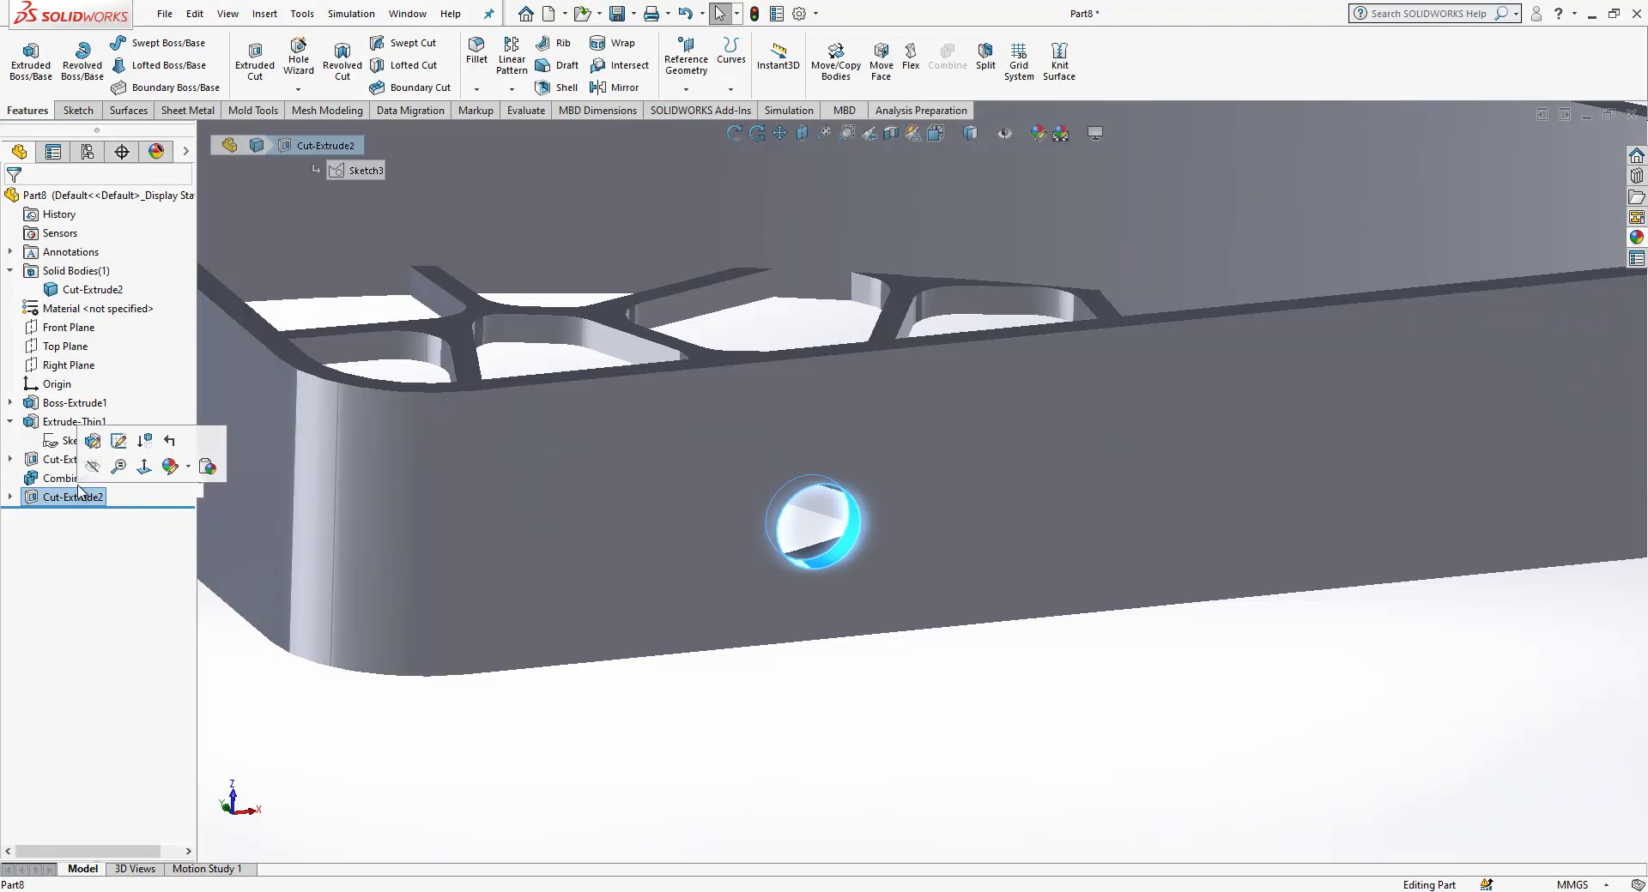
left_click(94, 442)
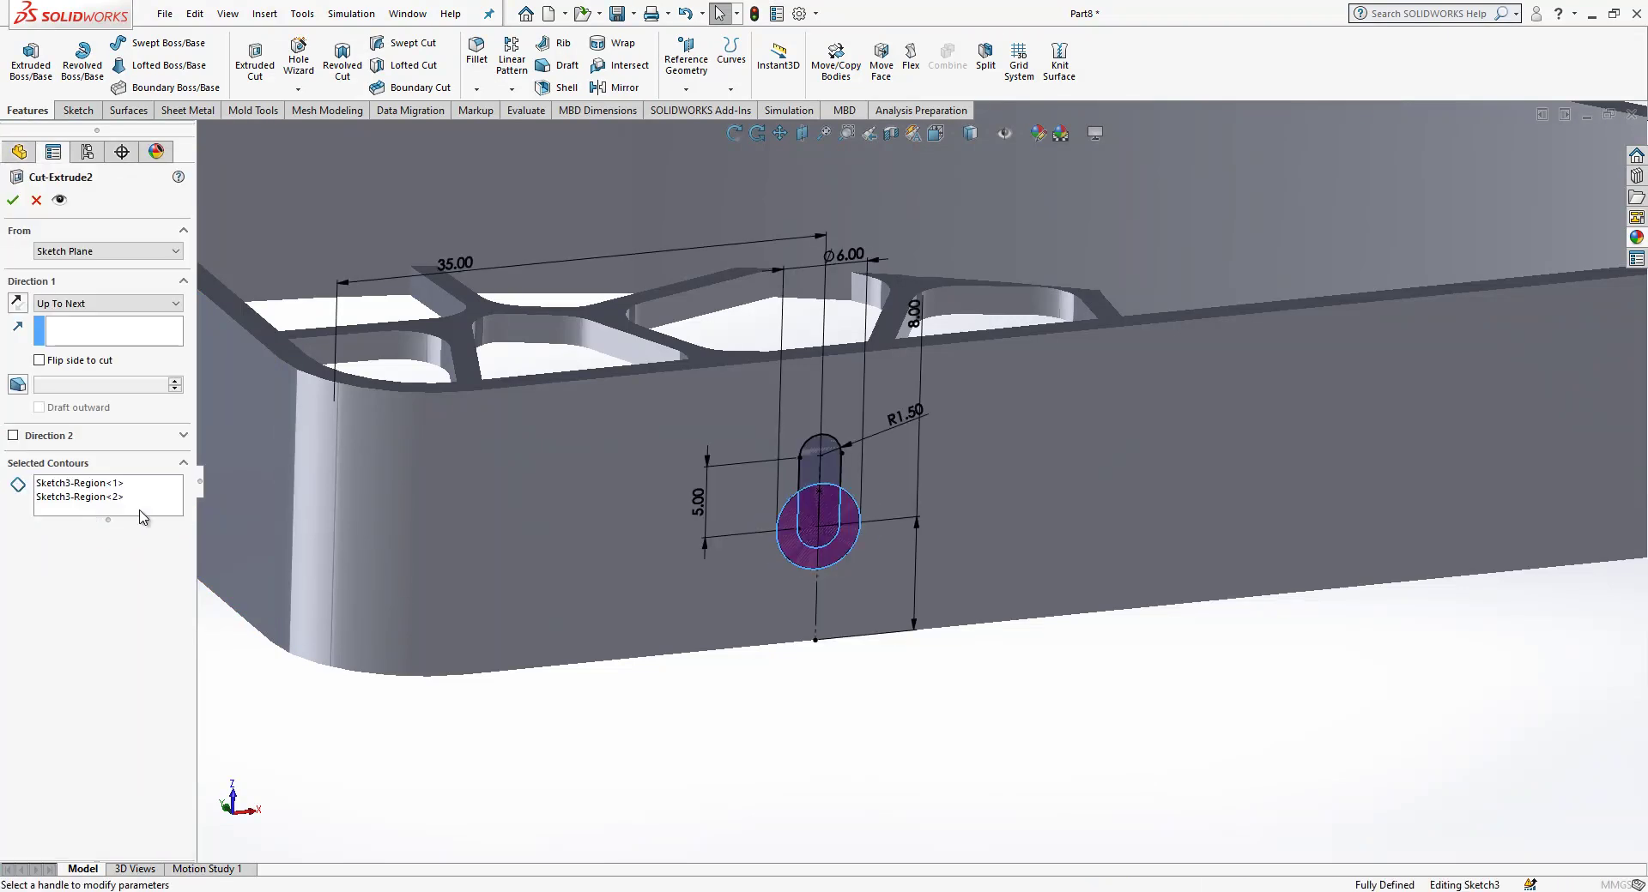
left_click(125, 495)
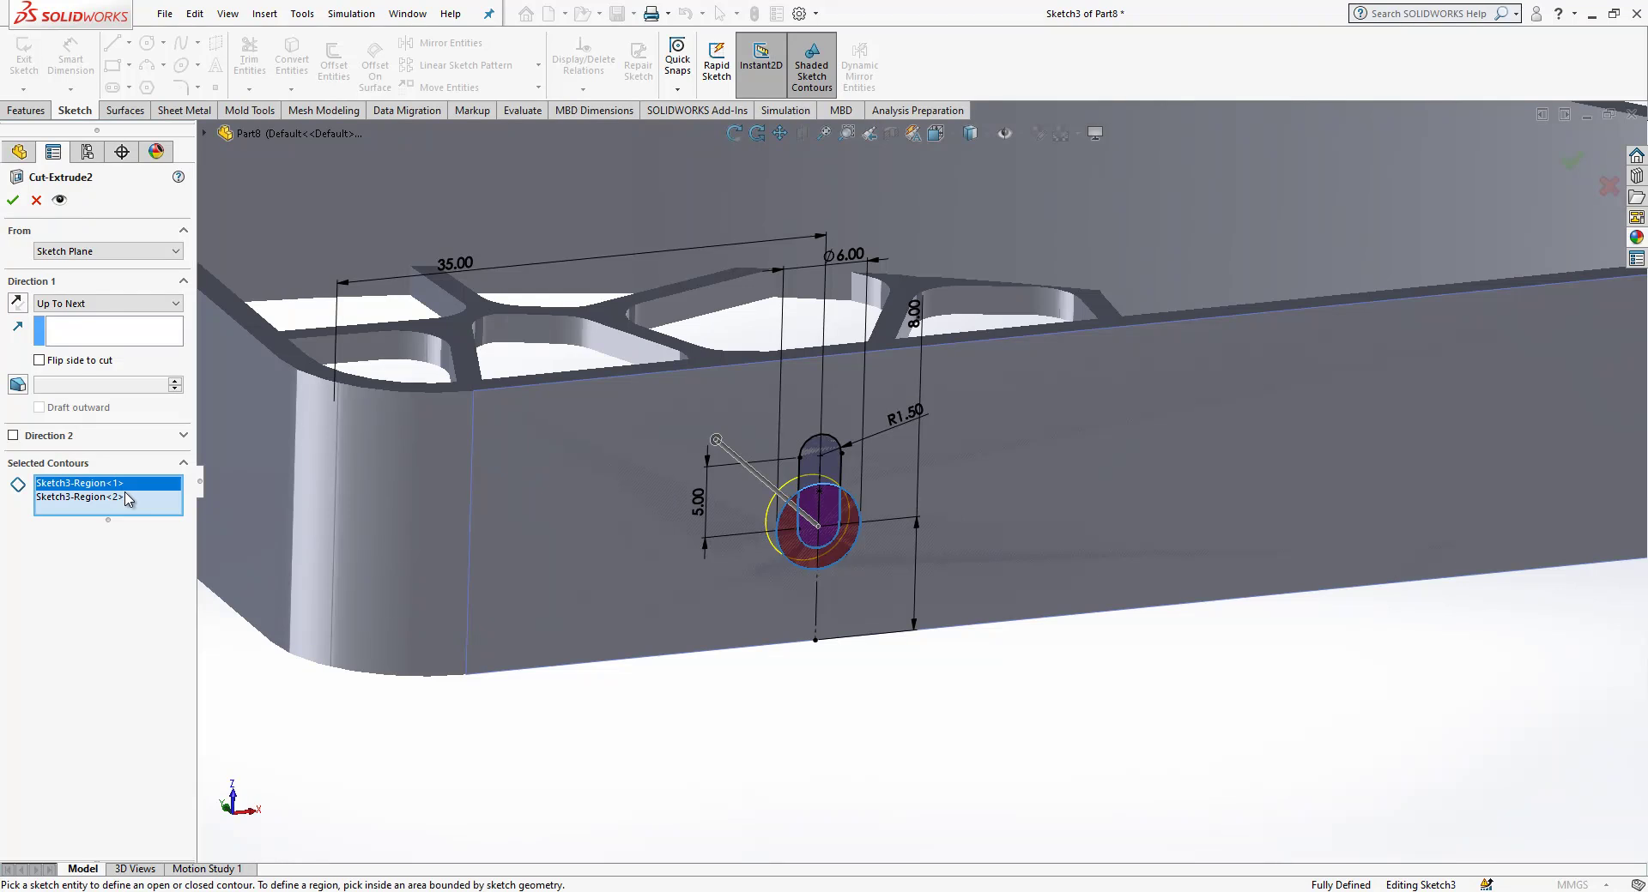
left_click(811, 459)
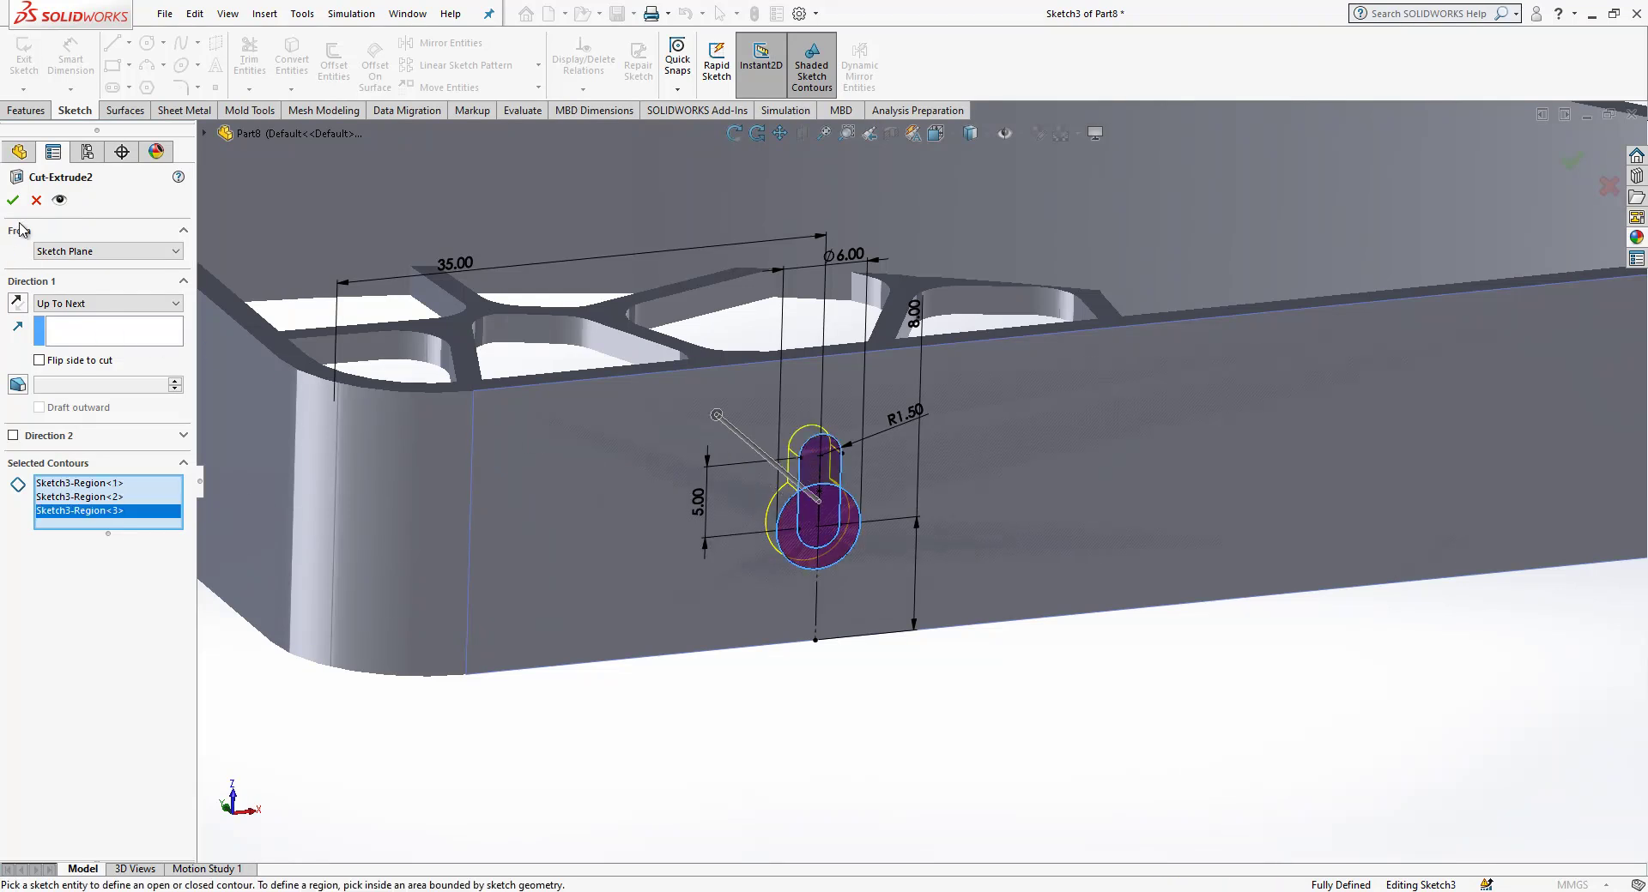
left_click(13, 196)
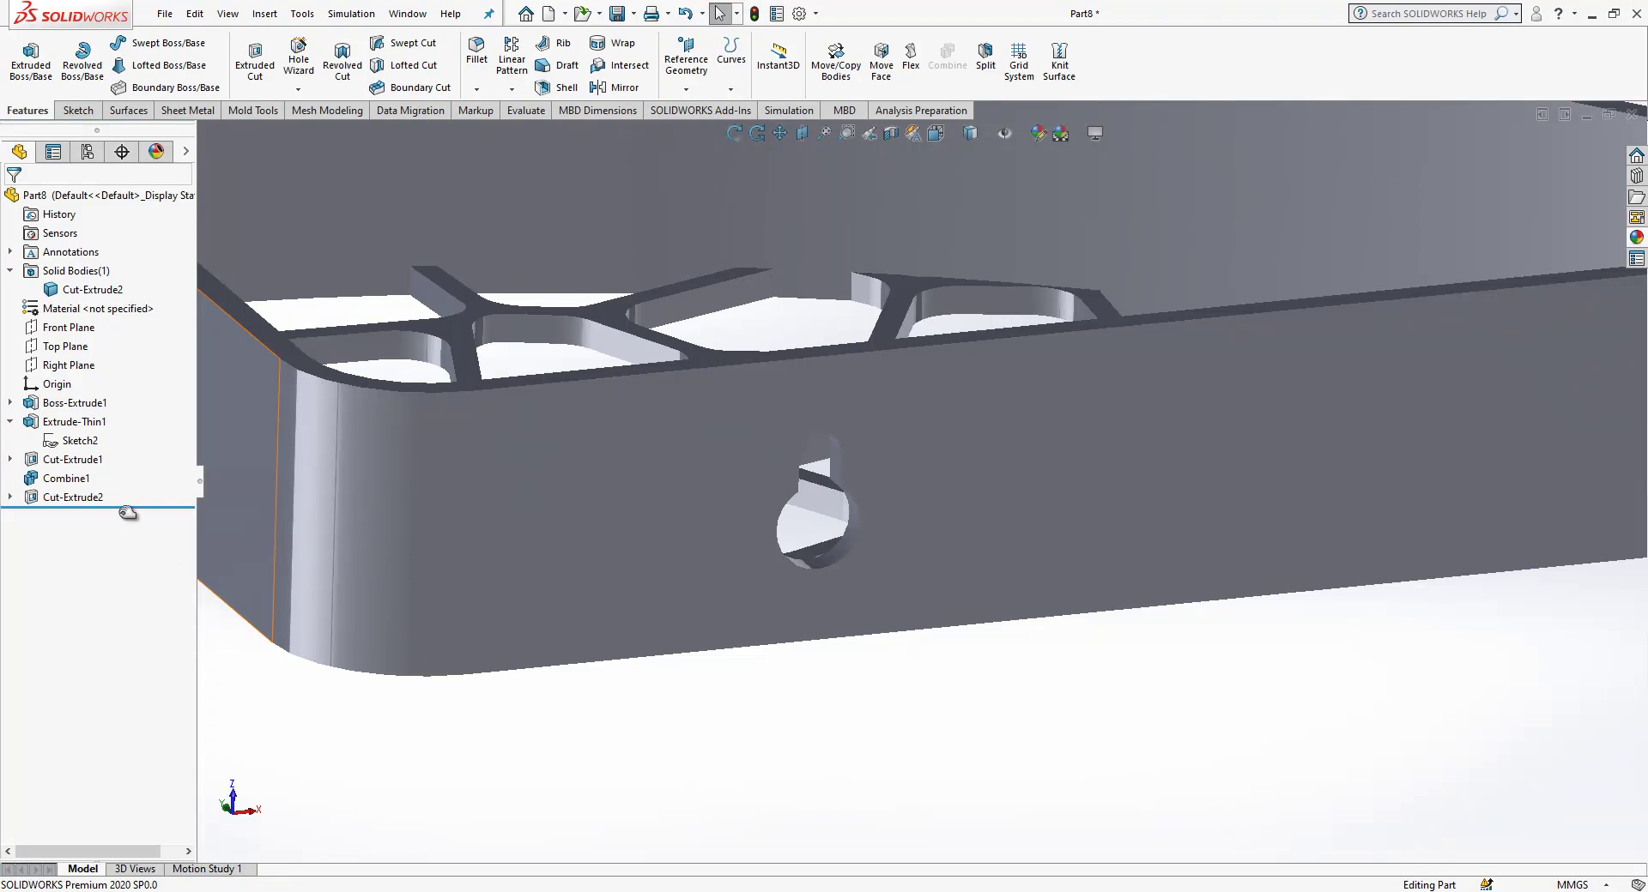
left_click(99, 498)
Linear-pattern the keyhole along the top edge: 2 instances, 50 mm apart
left_click(513, 89)
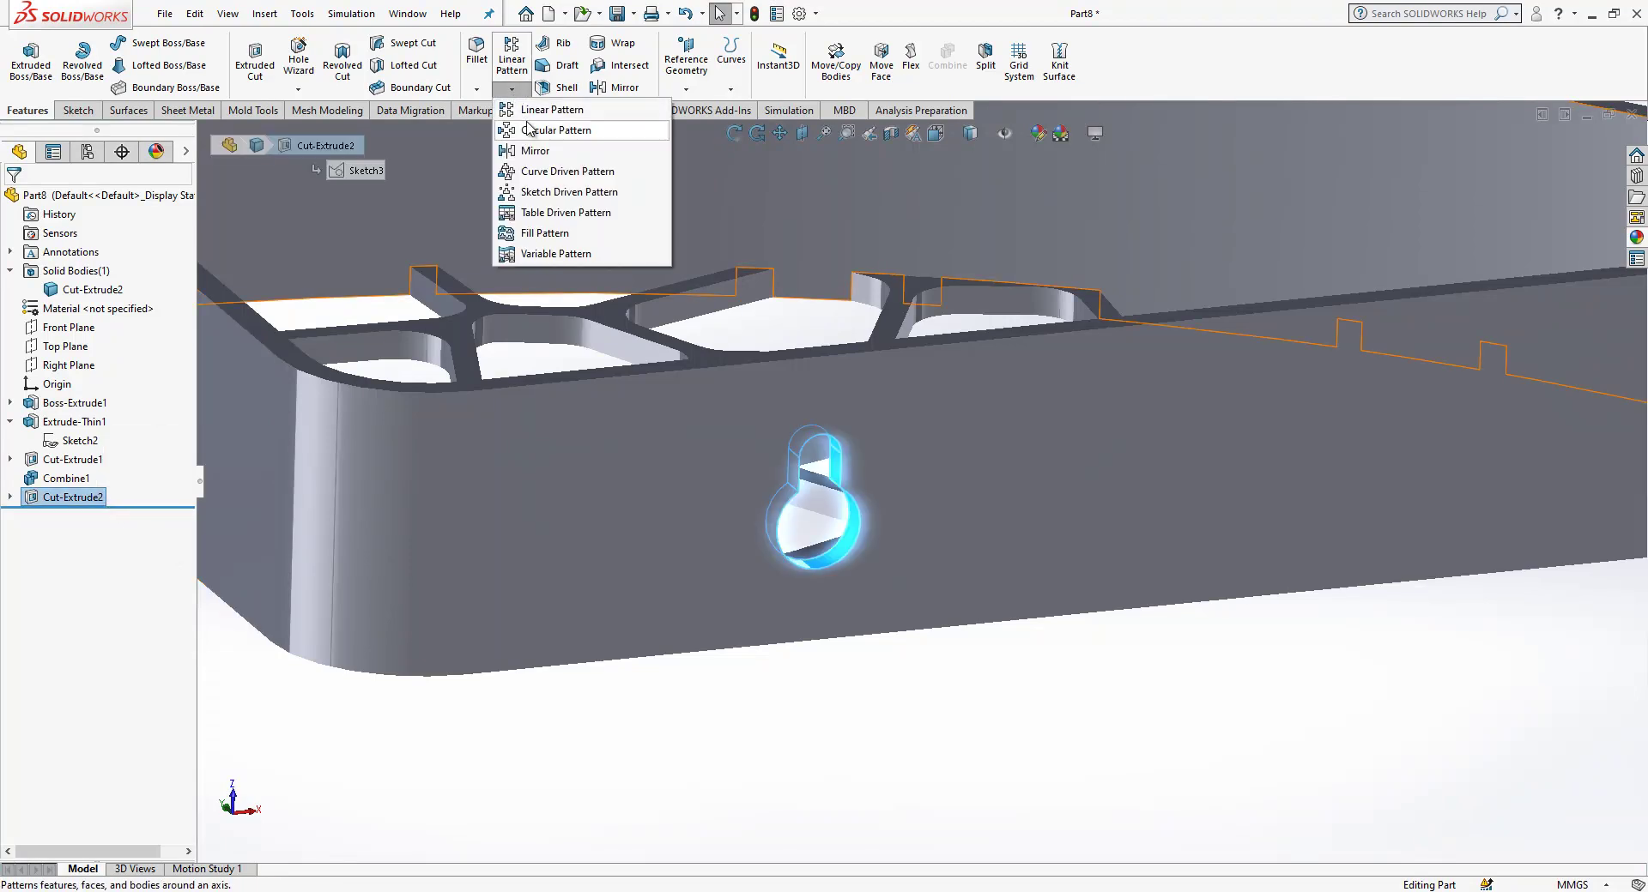
left_click(550, 110)
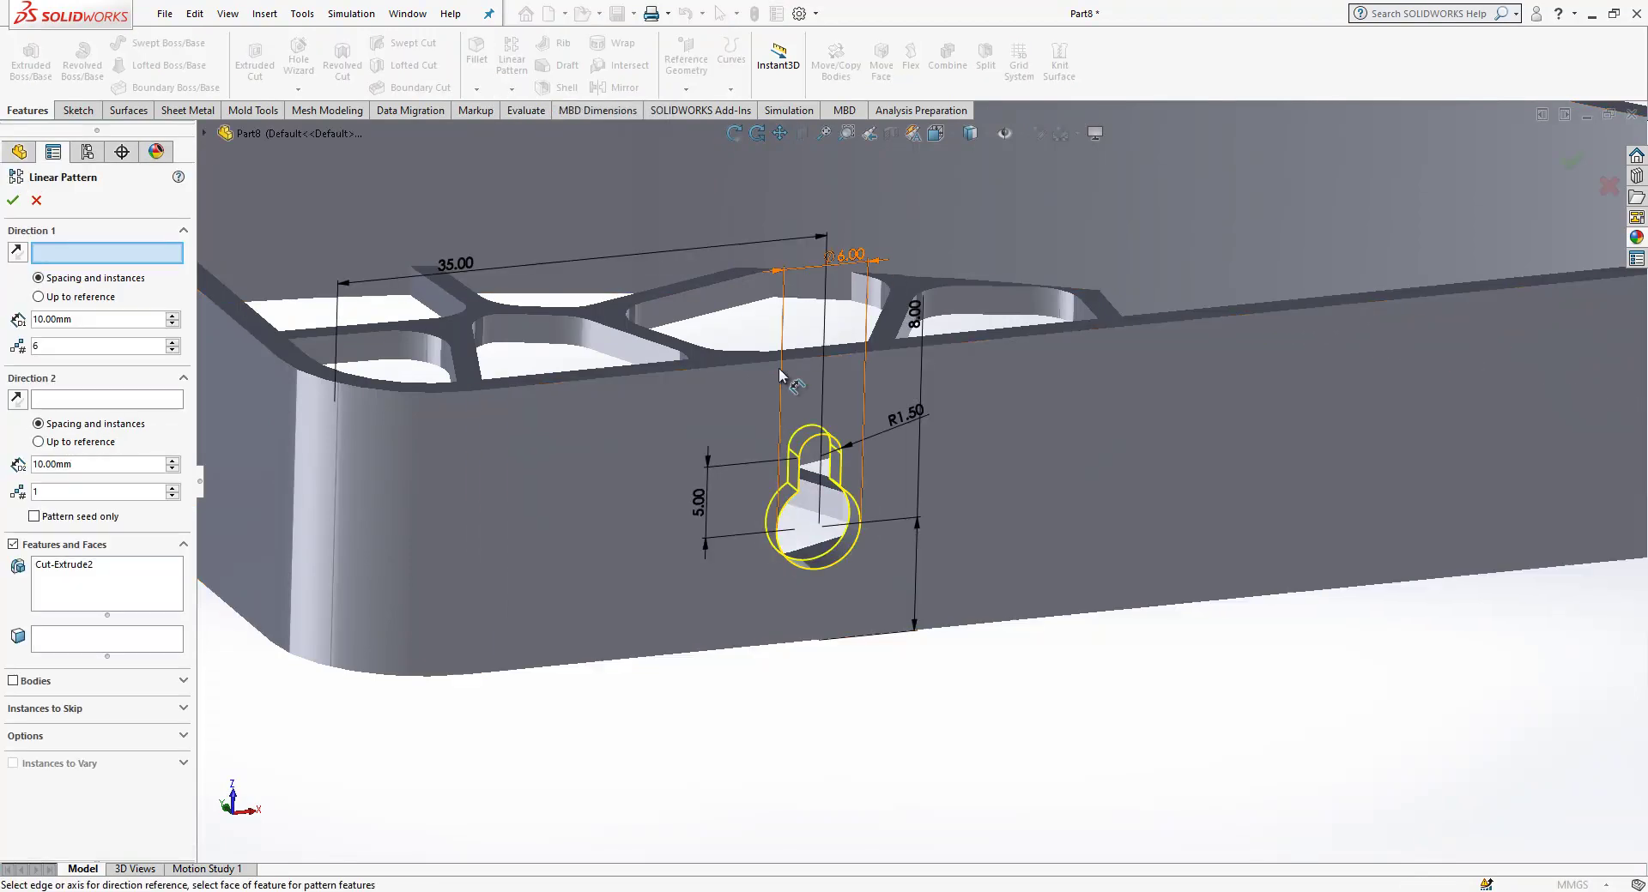
left_click(792, 361)
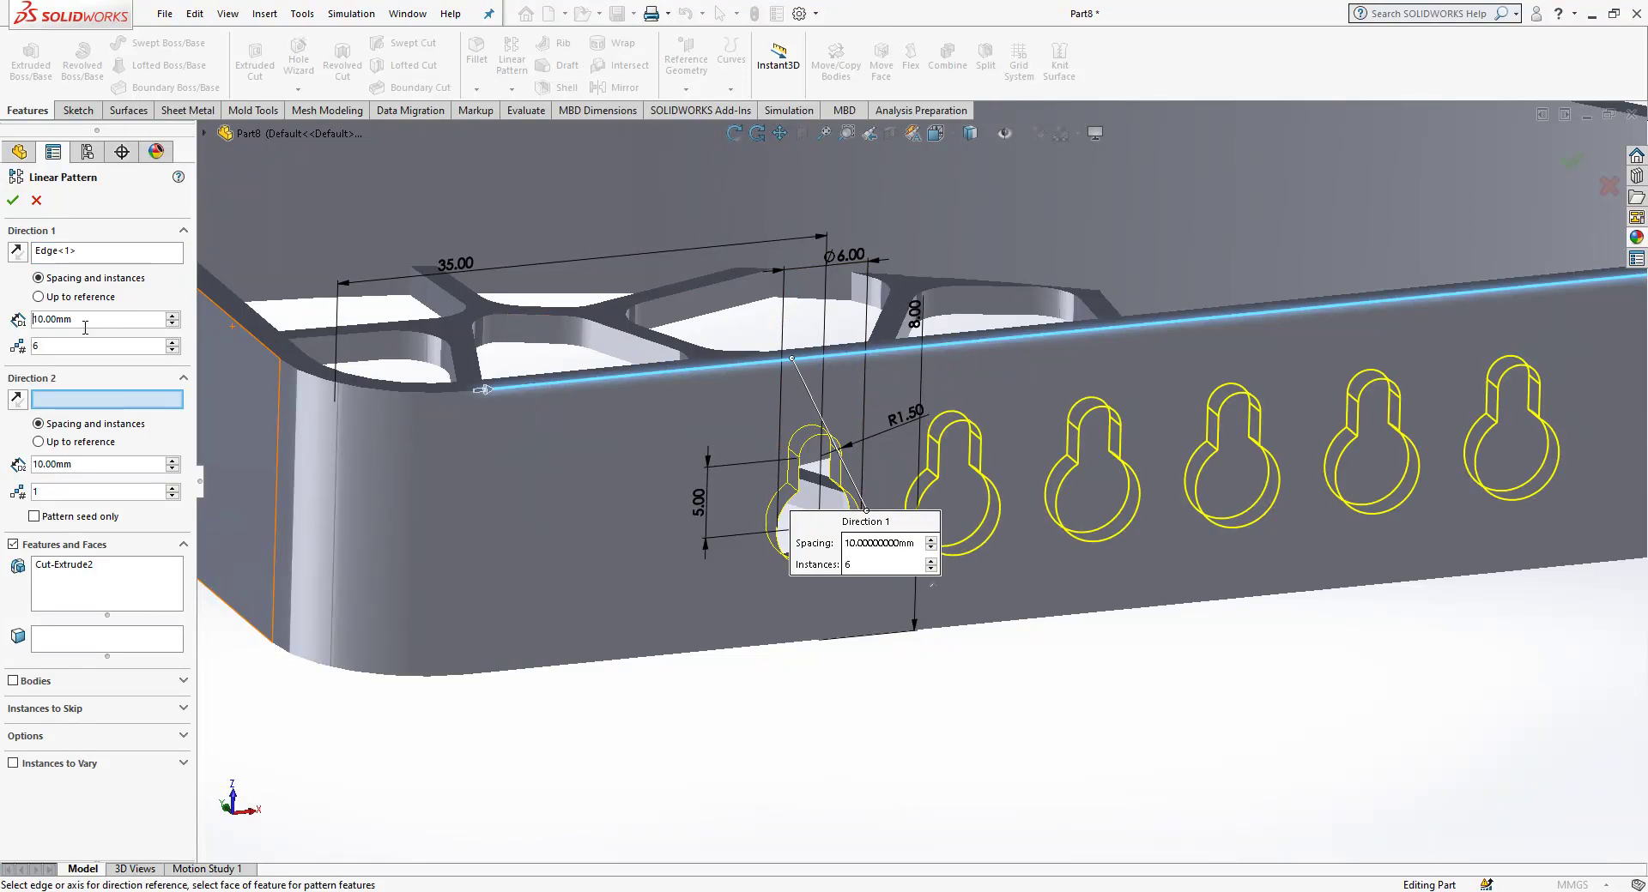
type("50")
key("Return")
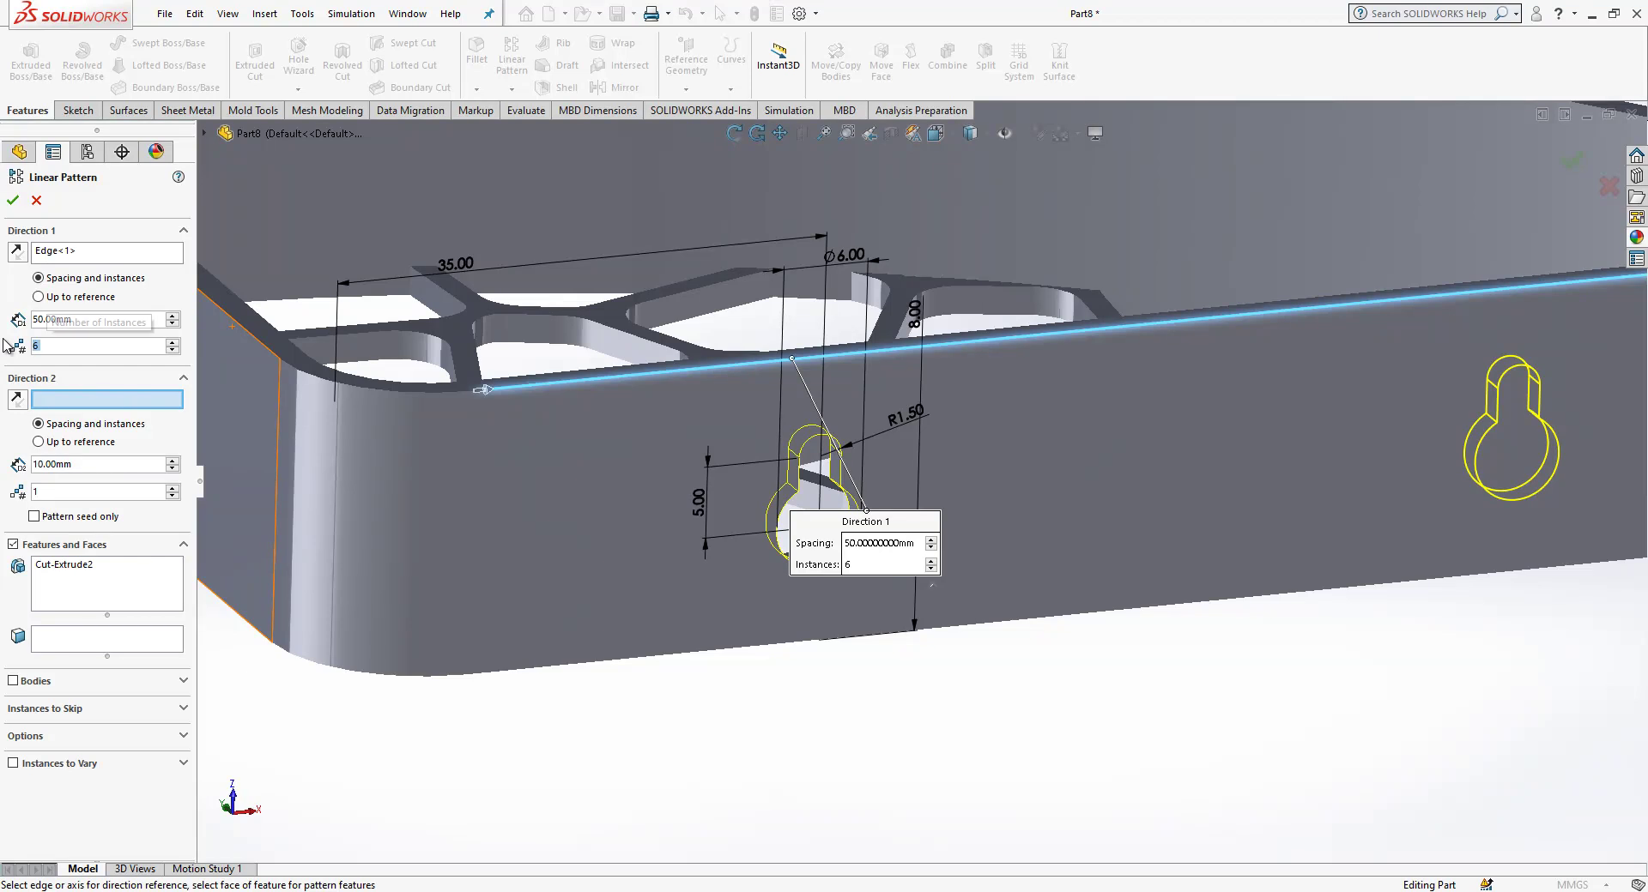
type("2")
key("Return")
scroll(1029, 703, "up", 5)
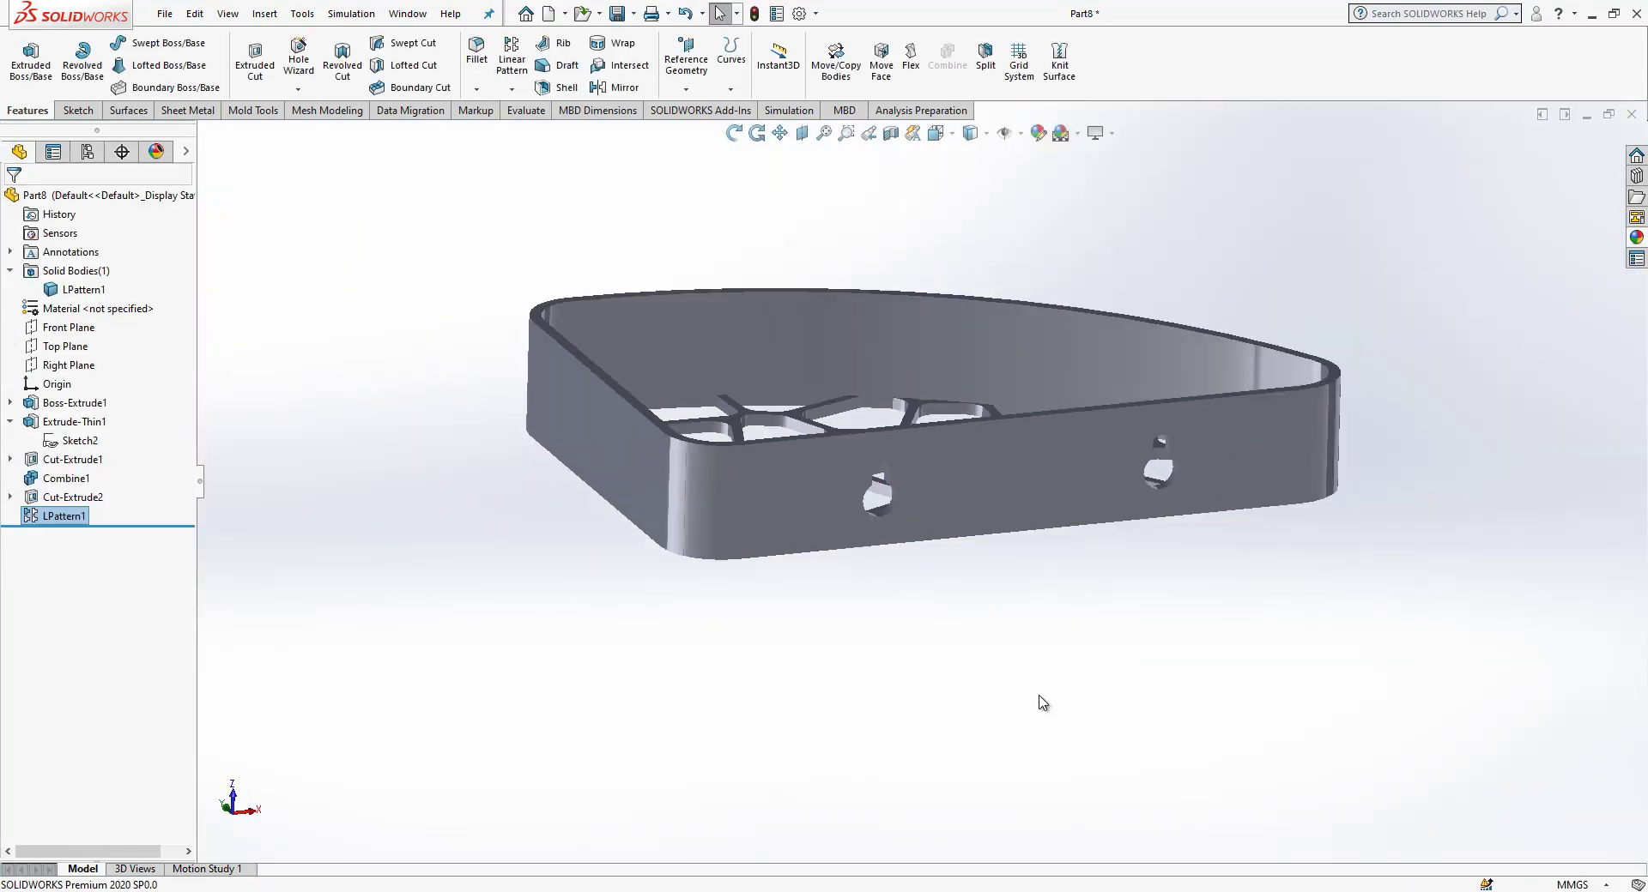
Orbit to the lattice floor and switch the display to Shaded With Edges
middle_click_drag(1041, 703, 1062, 750)
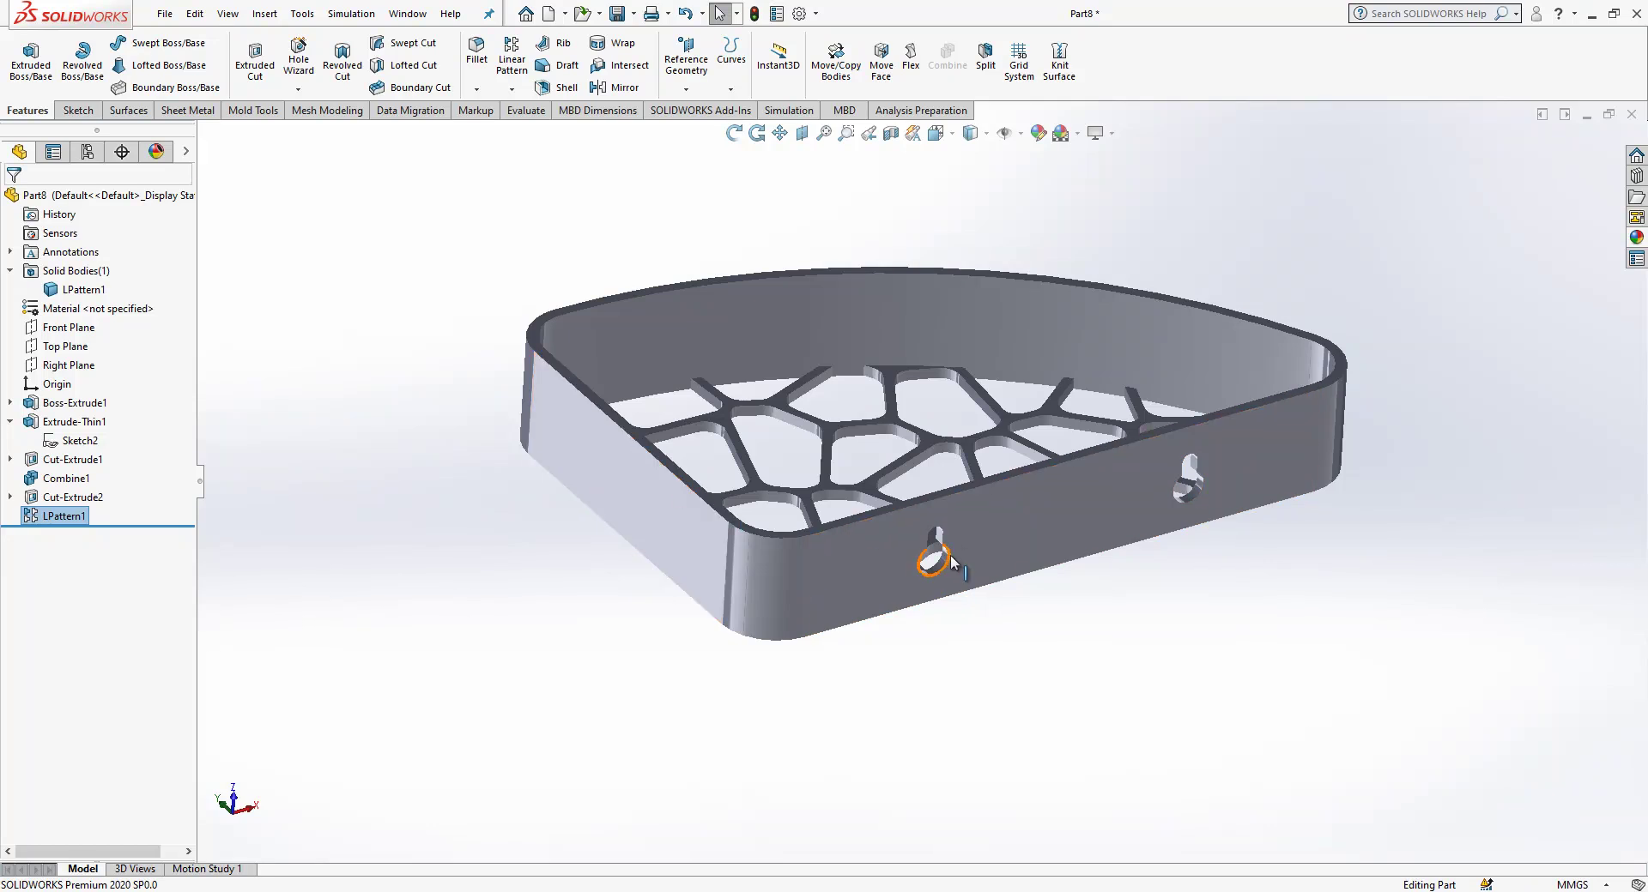
middle_click_drag(945, 554, 827, 864)
scroll(1067, 376, "down", 2)
left_click(971, 135)
left_click(973, 158)
scroll(1014, 264, "down", 3)
scroll(1139, 429, "up", 5)
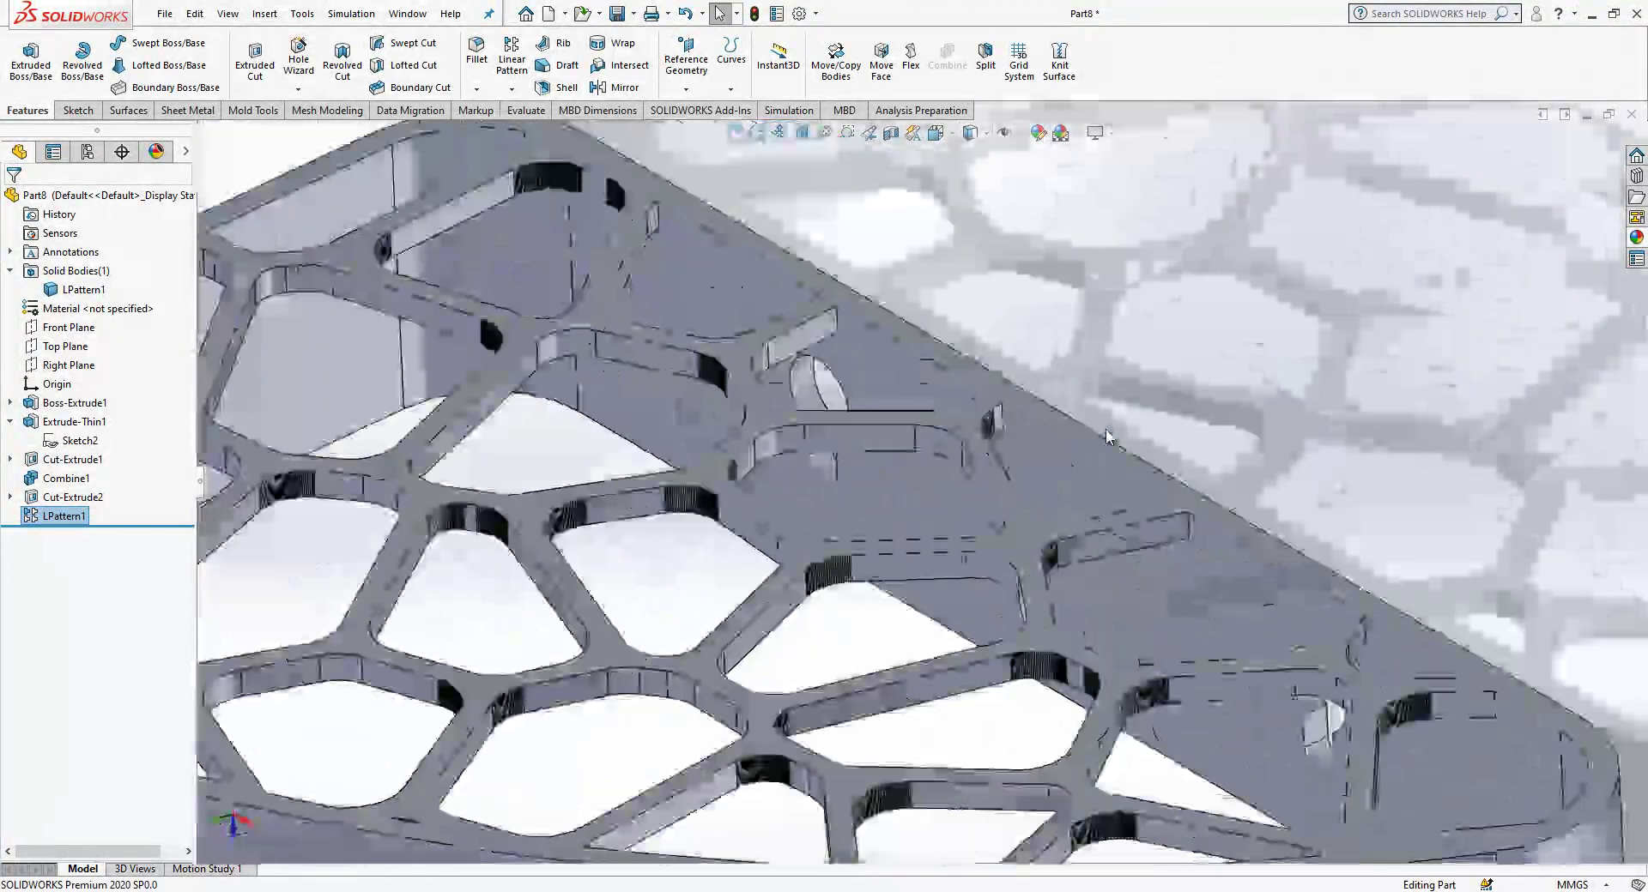
Fillet a sharp vertical rib edge with a 3 mm radius
scroll(1206, 585, "up", 2)
scroll(1155, 466, "down", 5)
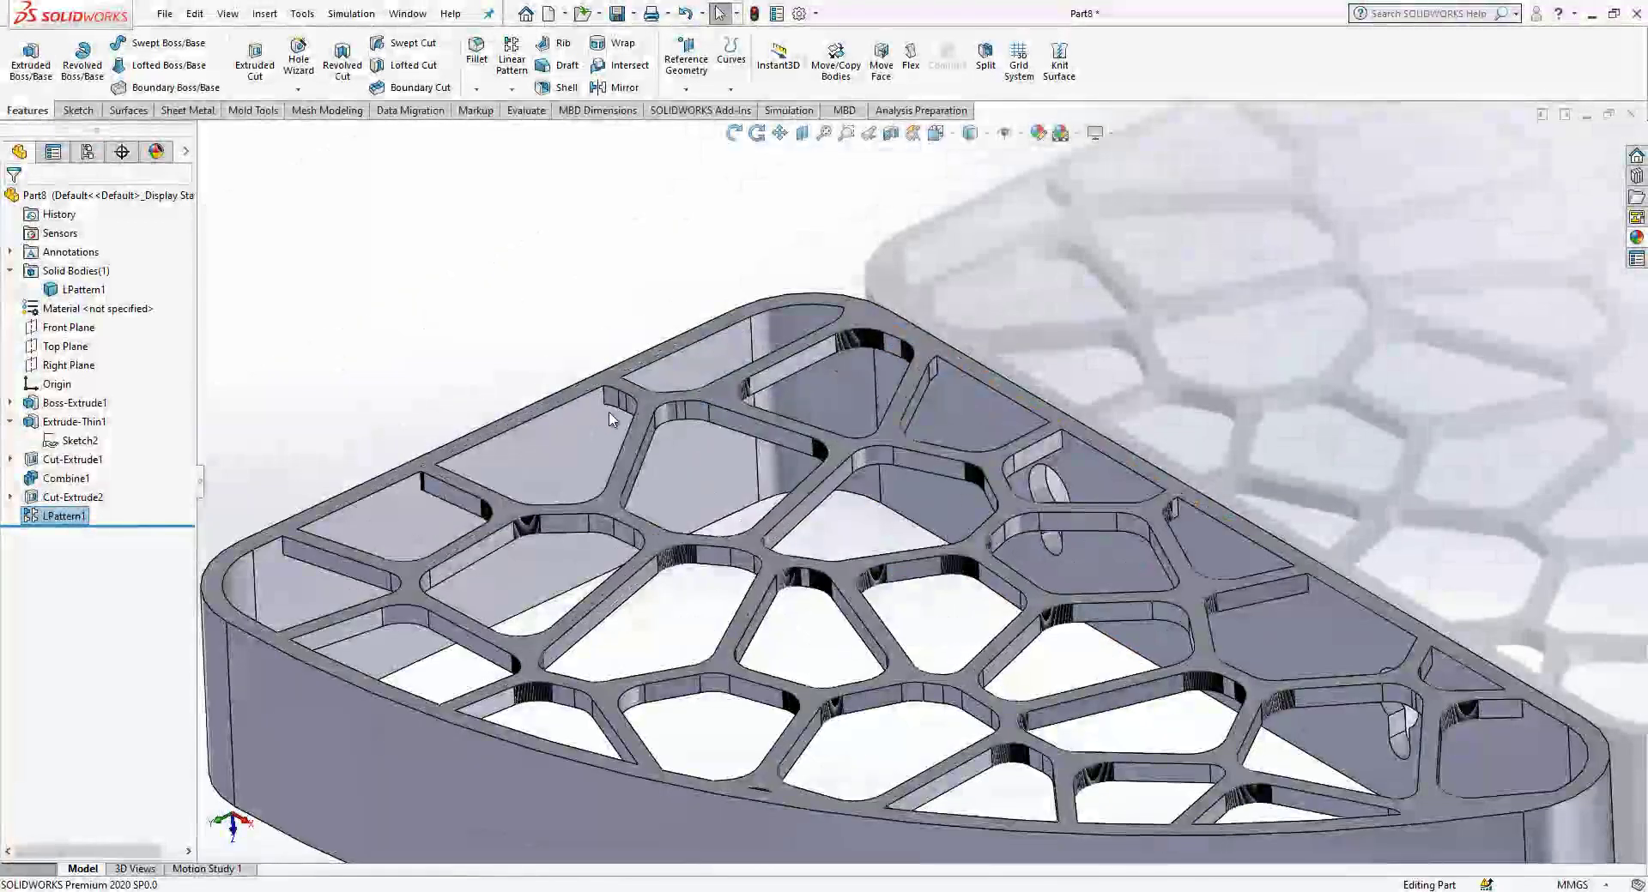
scroll(1155, 466, "down", 3)
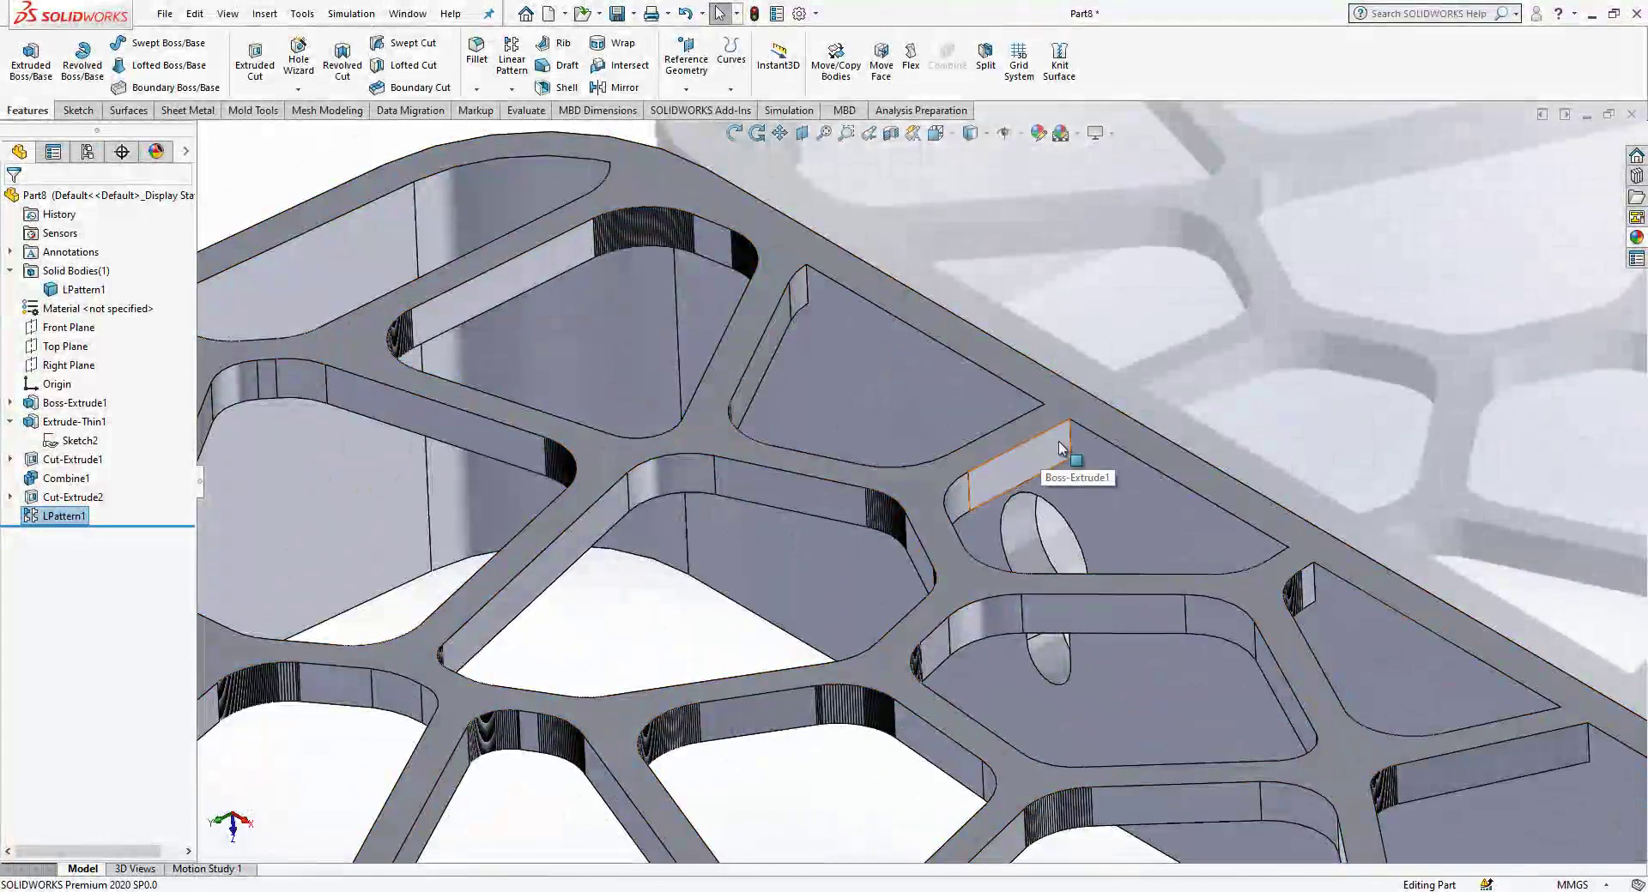
left_click(1070, 442)
left_click(488, 55)
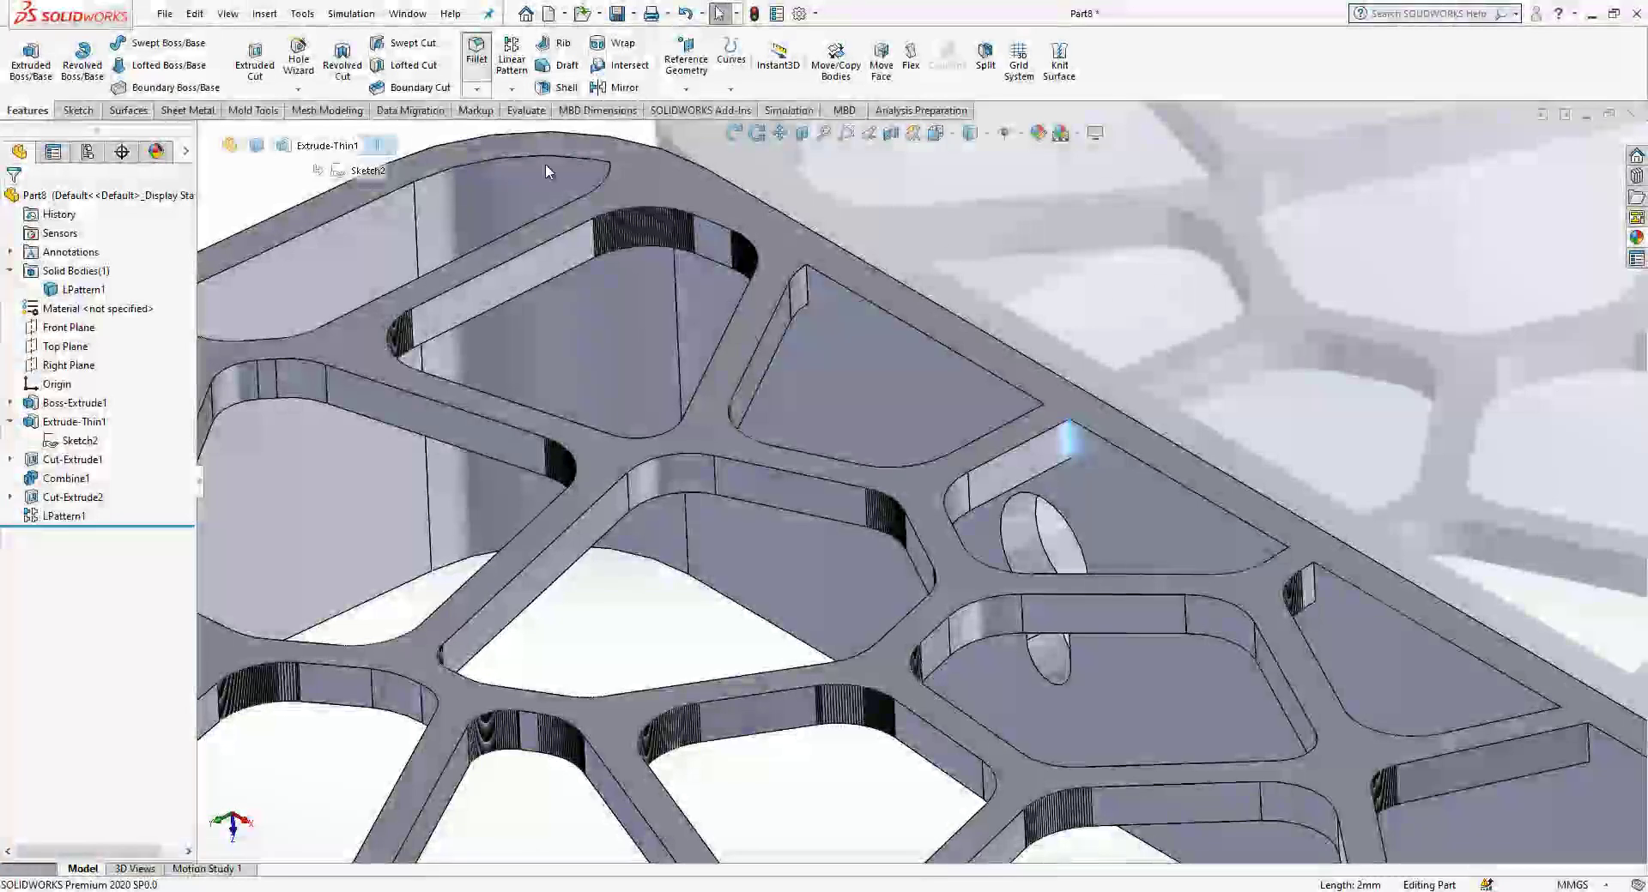
type("3")
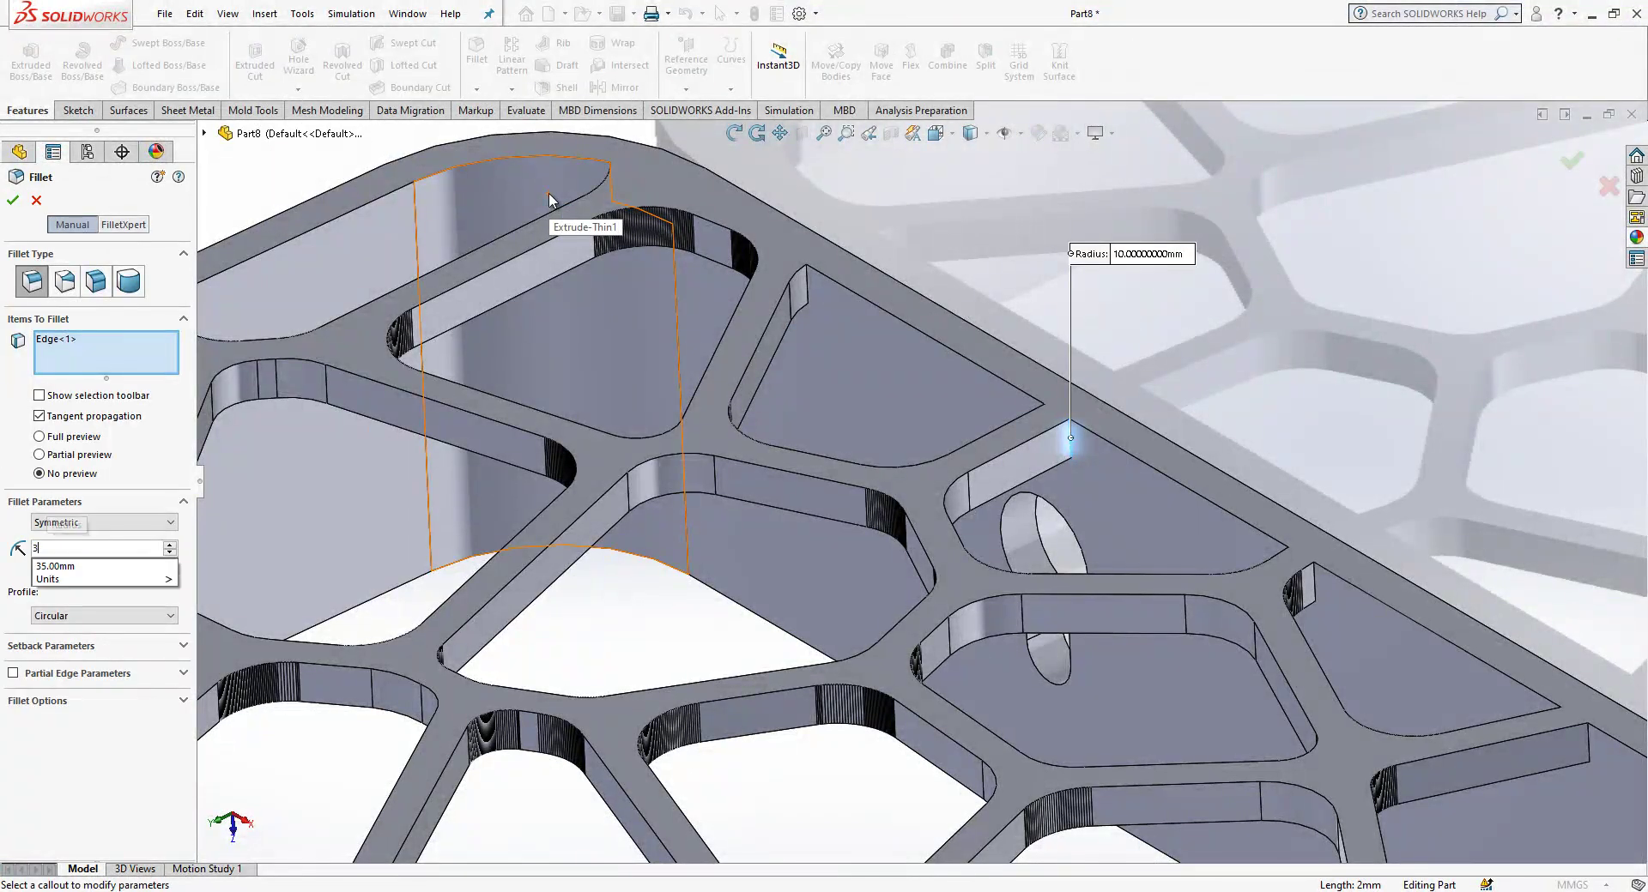
key("Return")
Fillet a second vertical rib edge at 3 mm, then select the small corner sliver face
scroll(1032, 451, "down", 10)
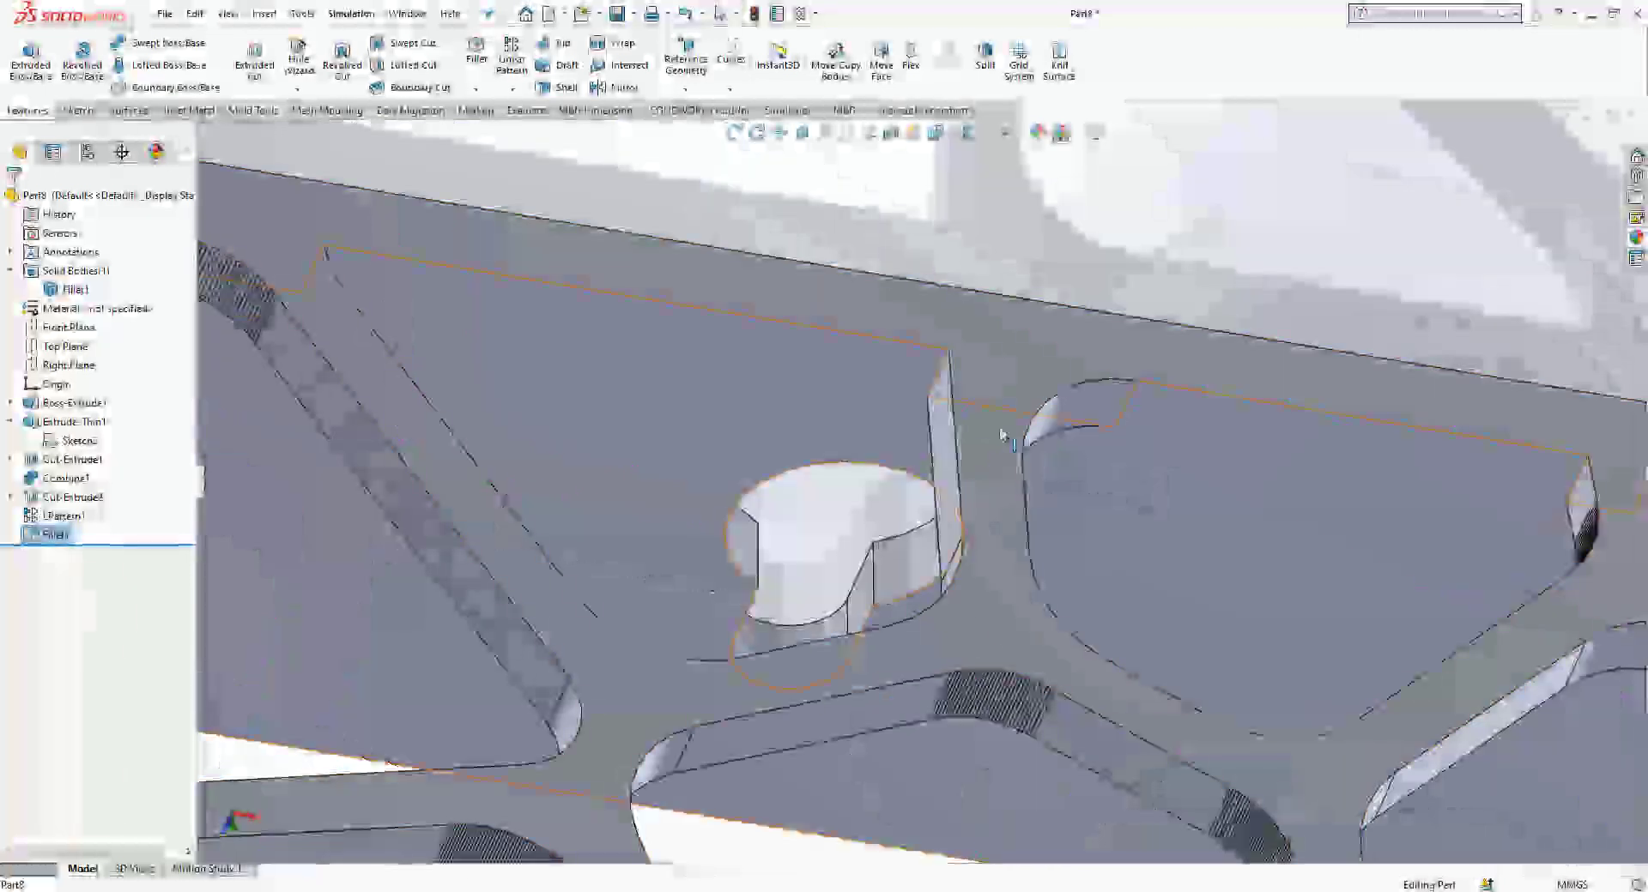
left_click(939, 367)
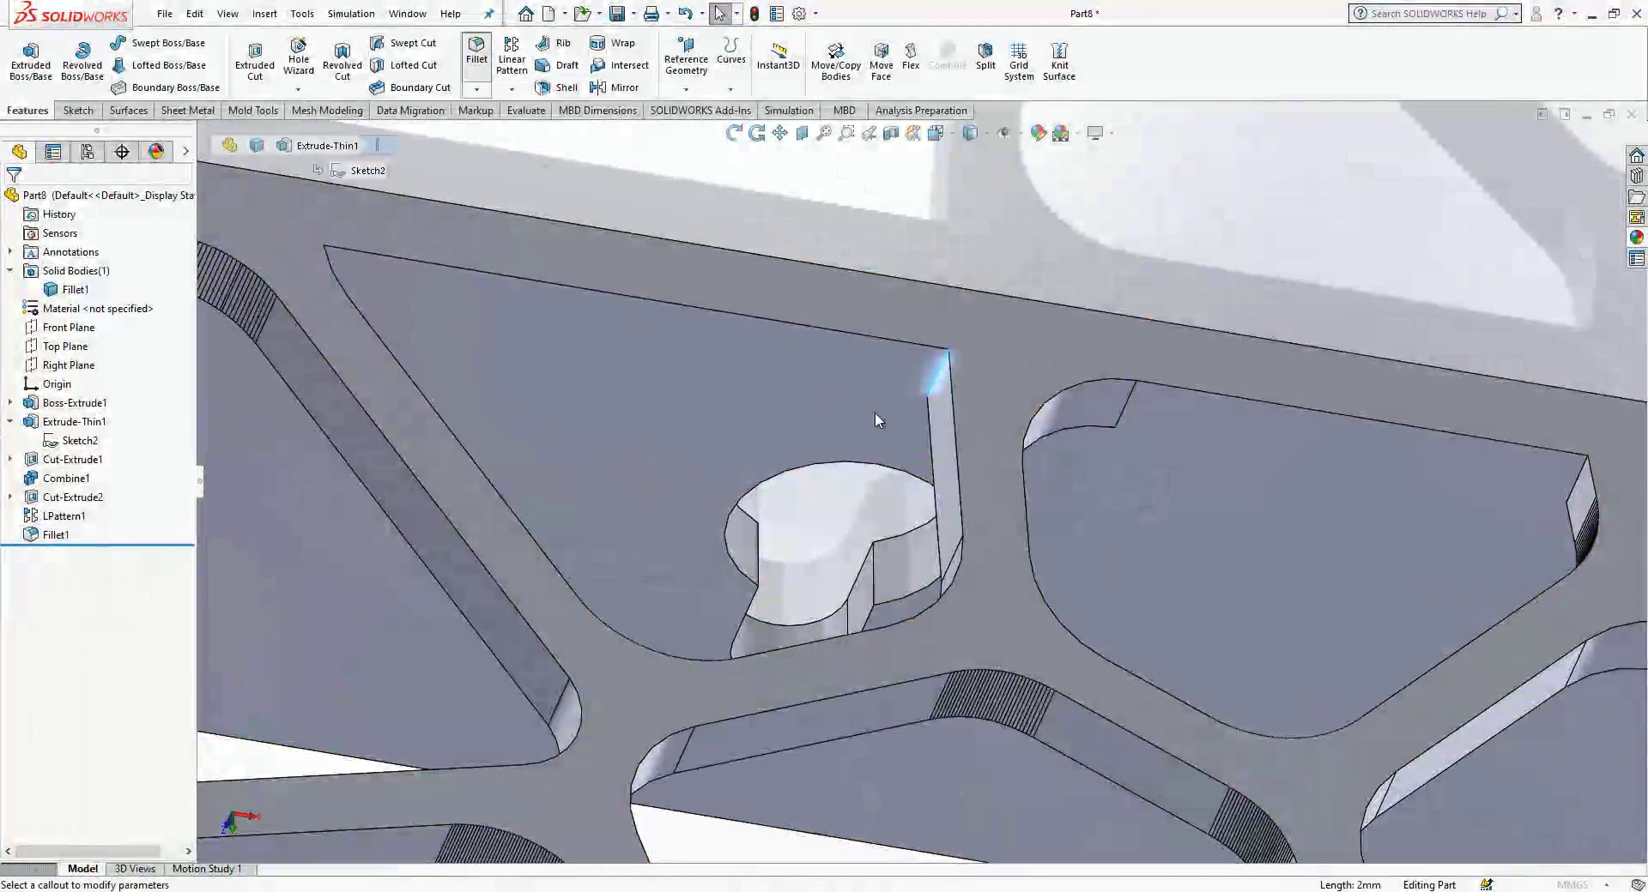
key("Return")
key("Return")
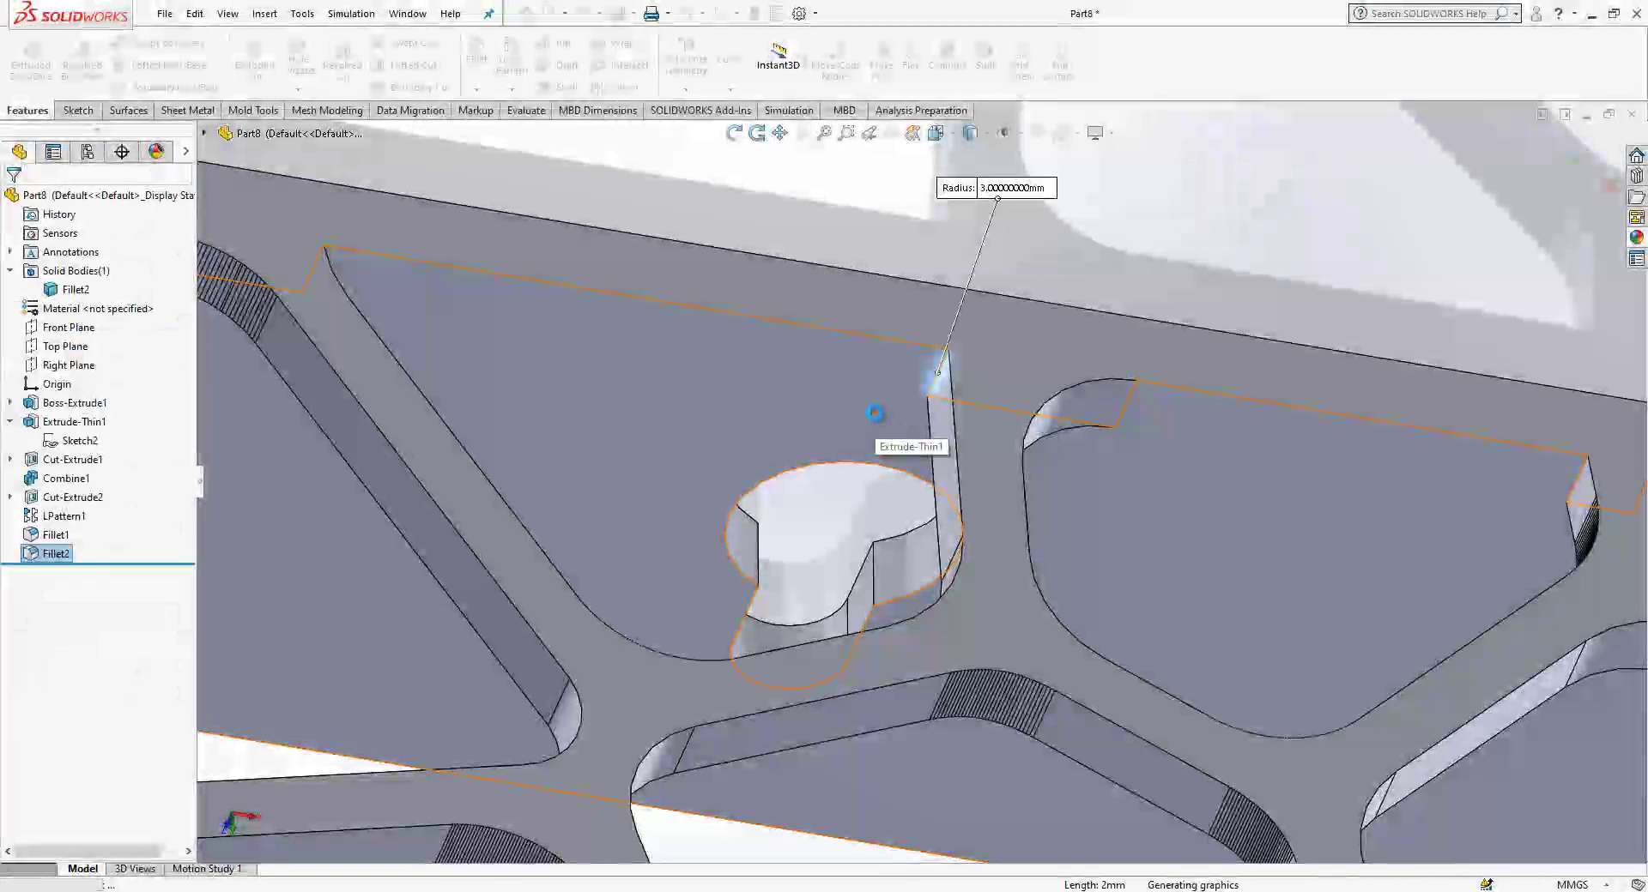
scroll(902, 468, "up", 5)
middle_click_drag(902, 468, 806, 462)
left_click(749, 397)
scroll(750, 396, "down", 6)
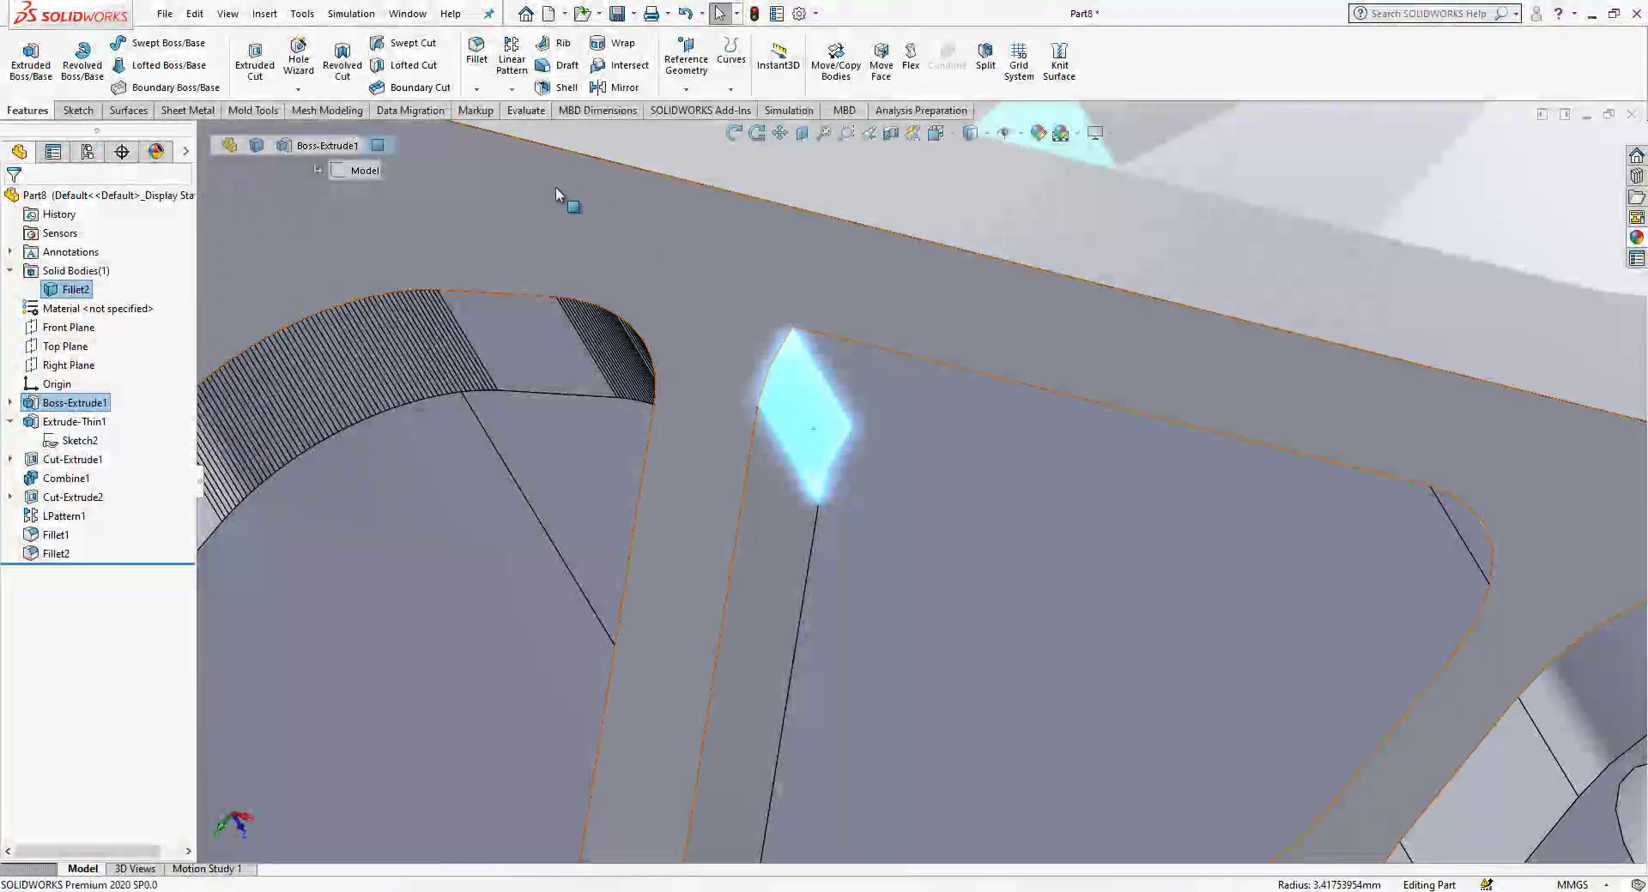
Delete and patch the selected sliver face with Delete Face
left_click(133, 113)
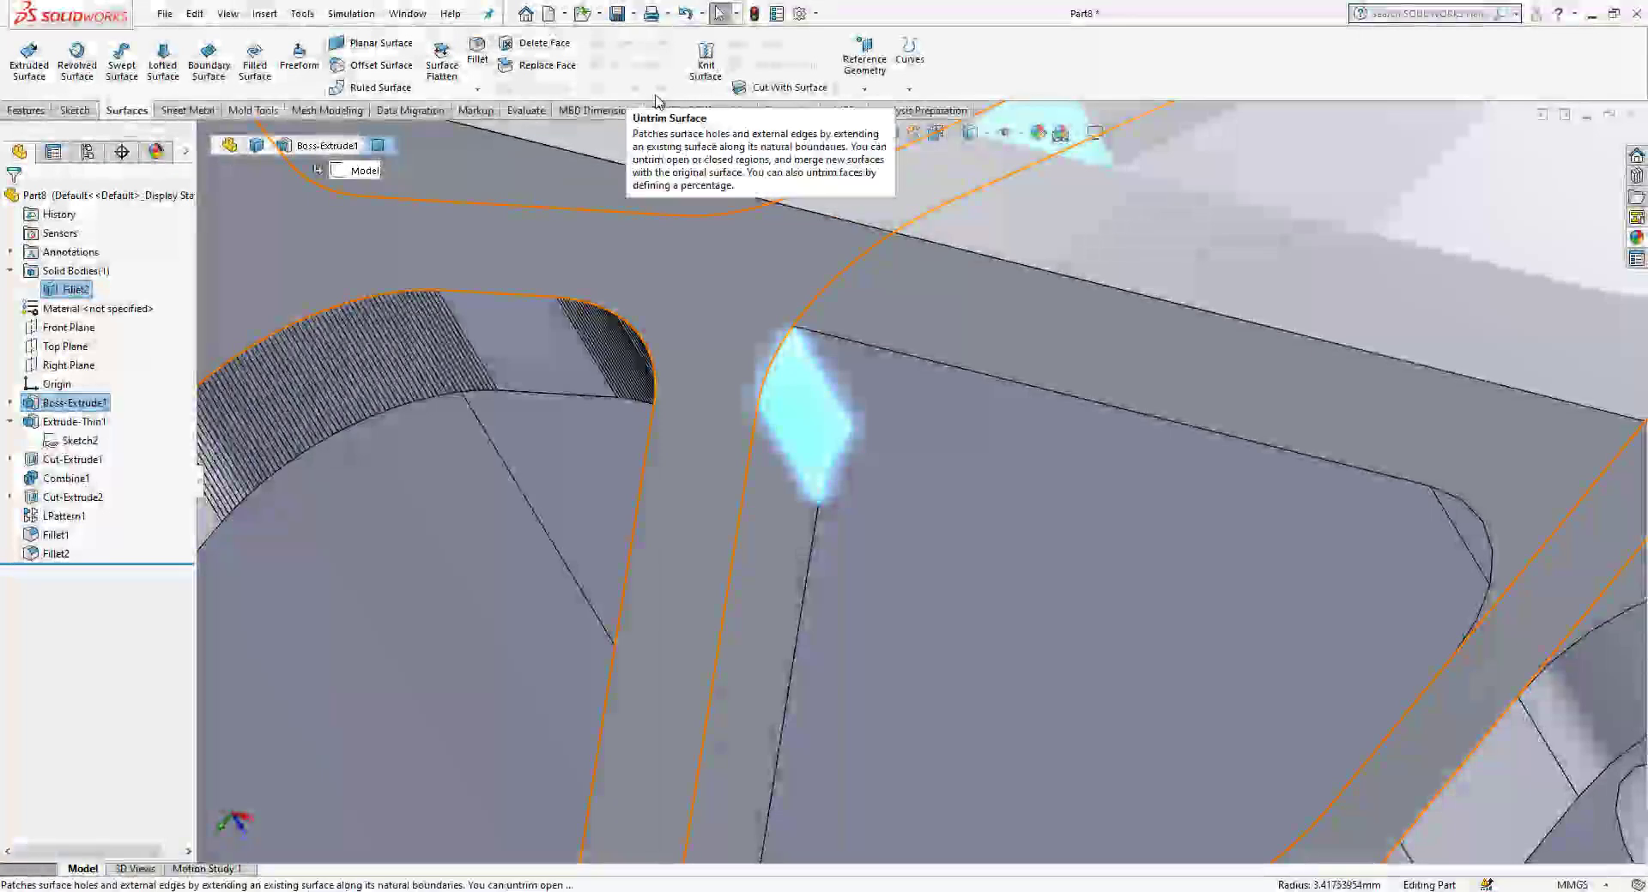
left_click(540, 43)
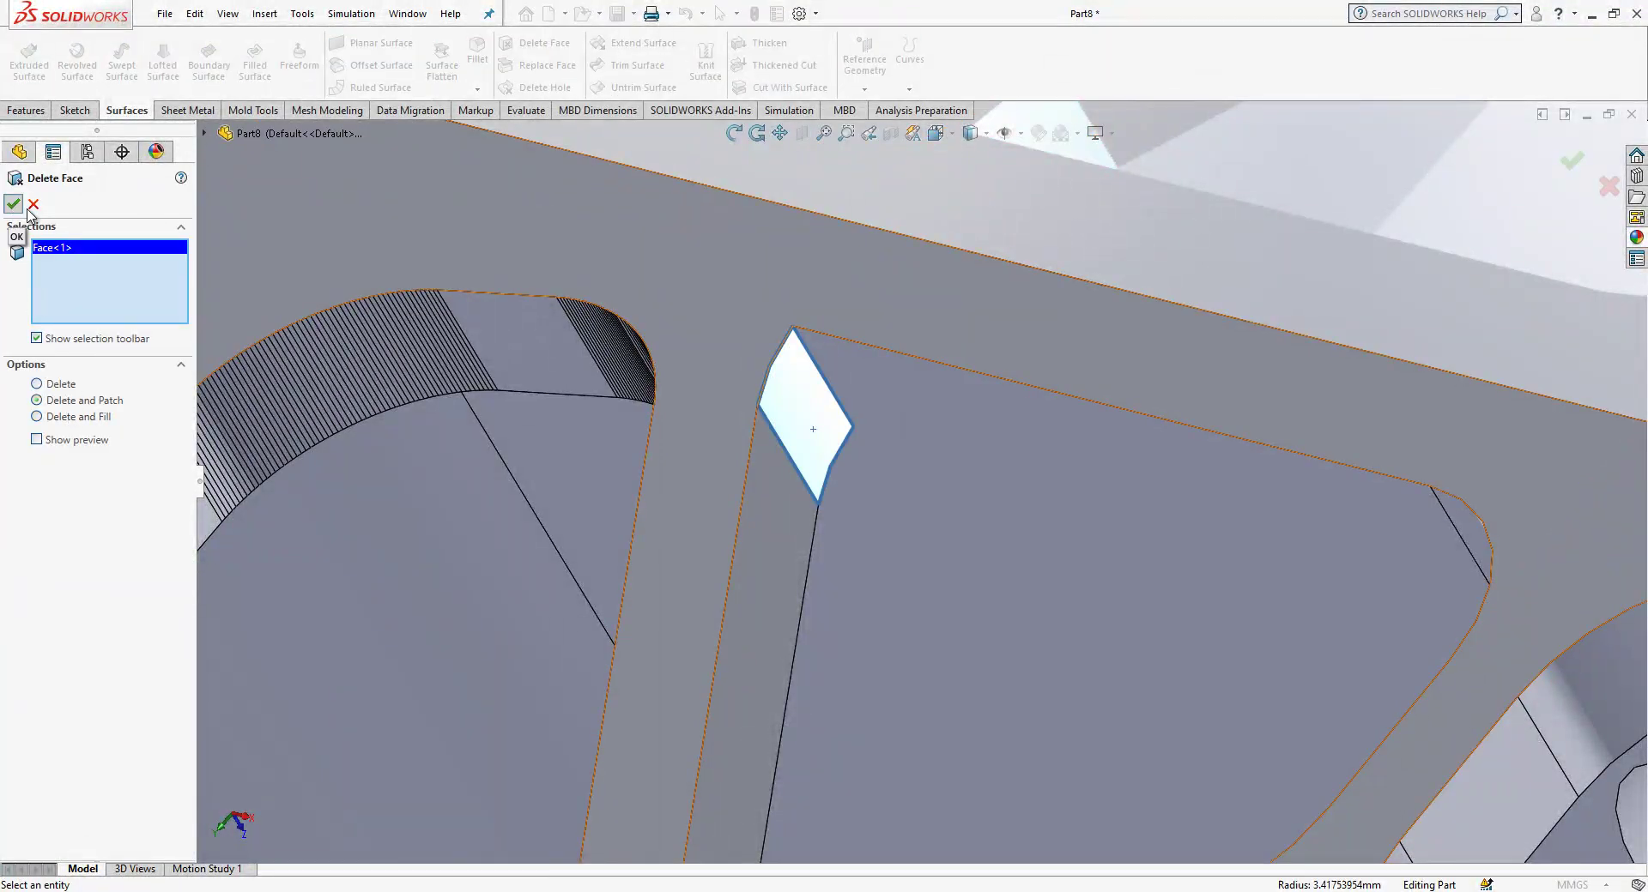
scroll(774, 283, "up", 3)
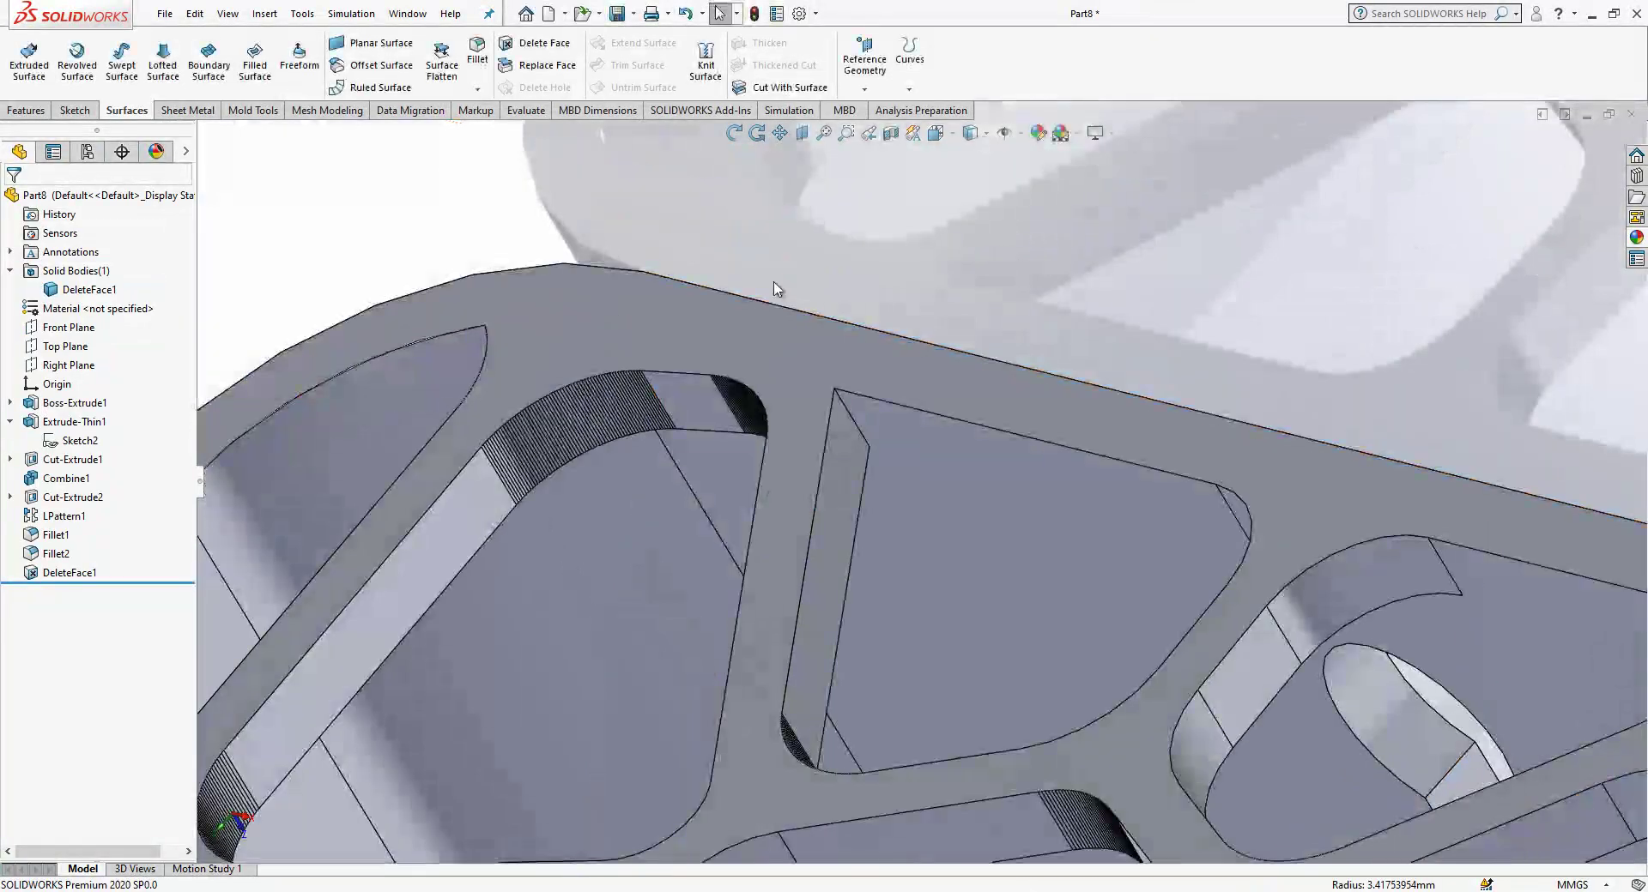
Add a 3 mm Fillet3 on the rib edge, revise it, and confirm
left_click(839, 407)
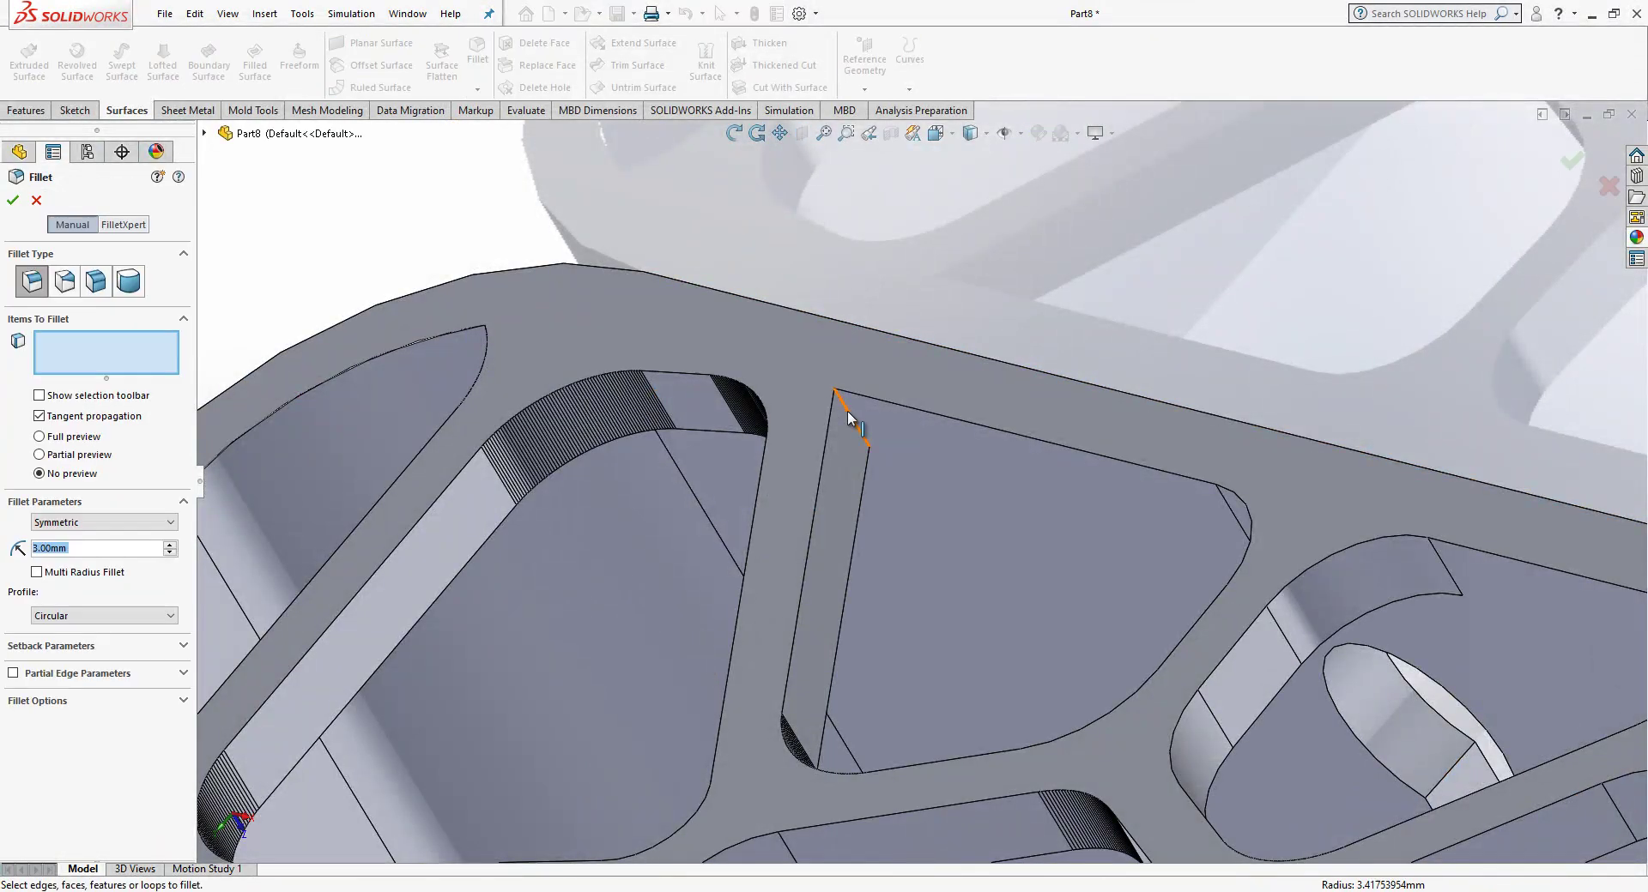
key("Return")
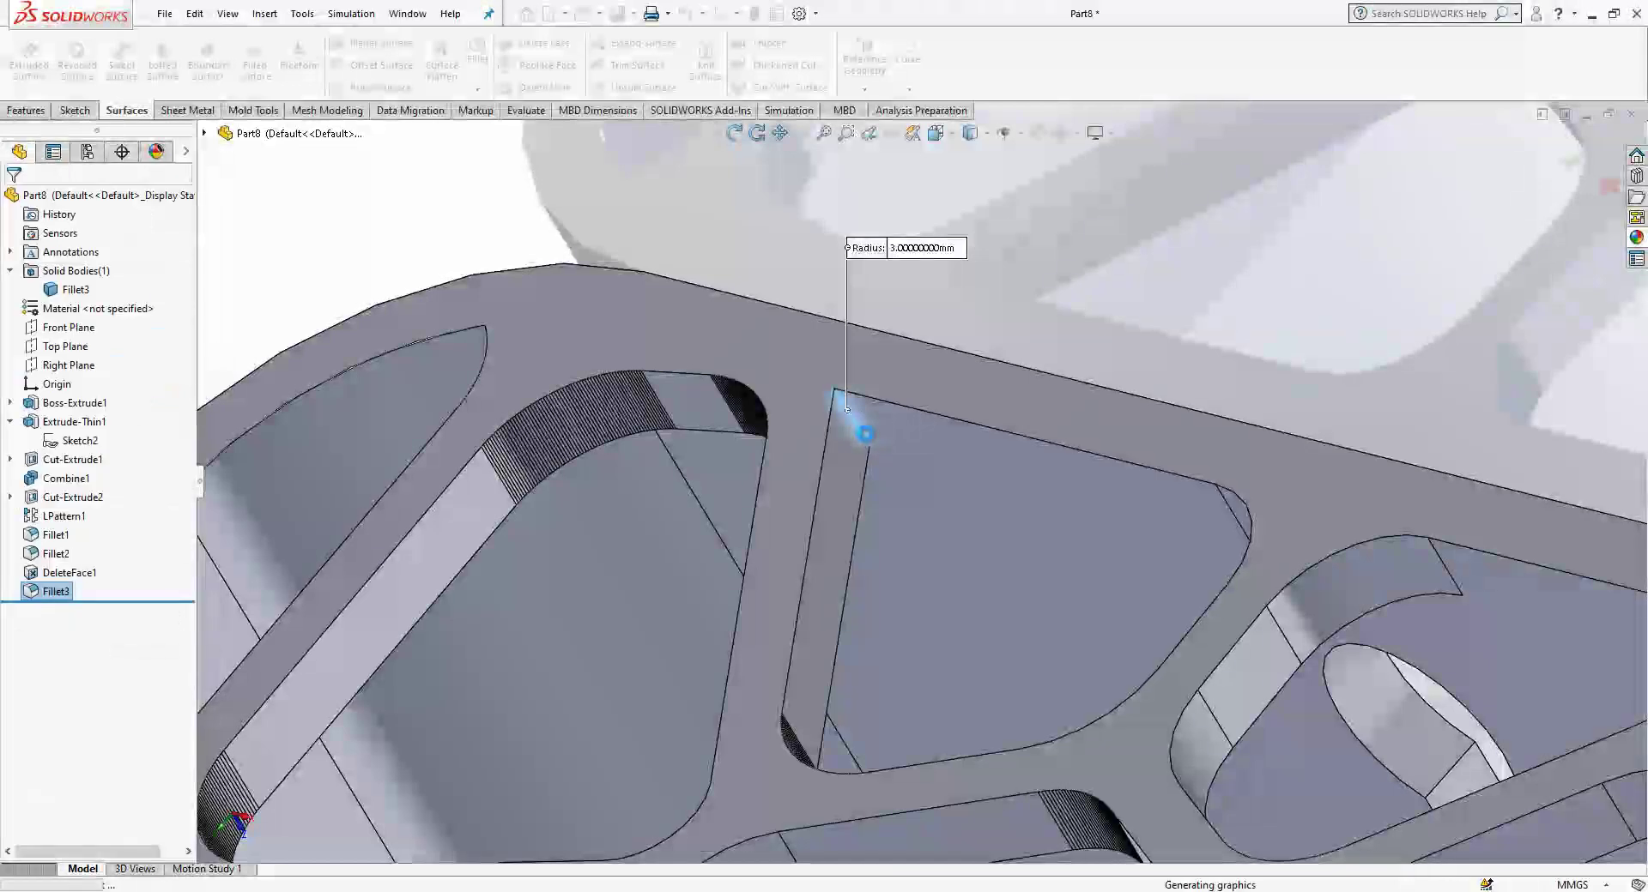
scroll(883, 471, "up", 5)
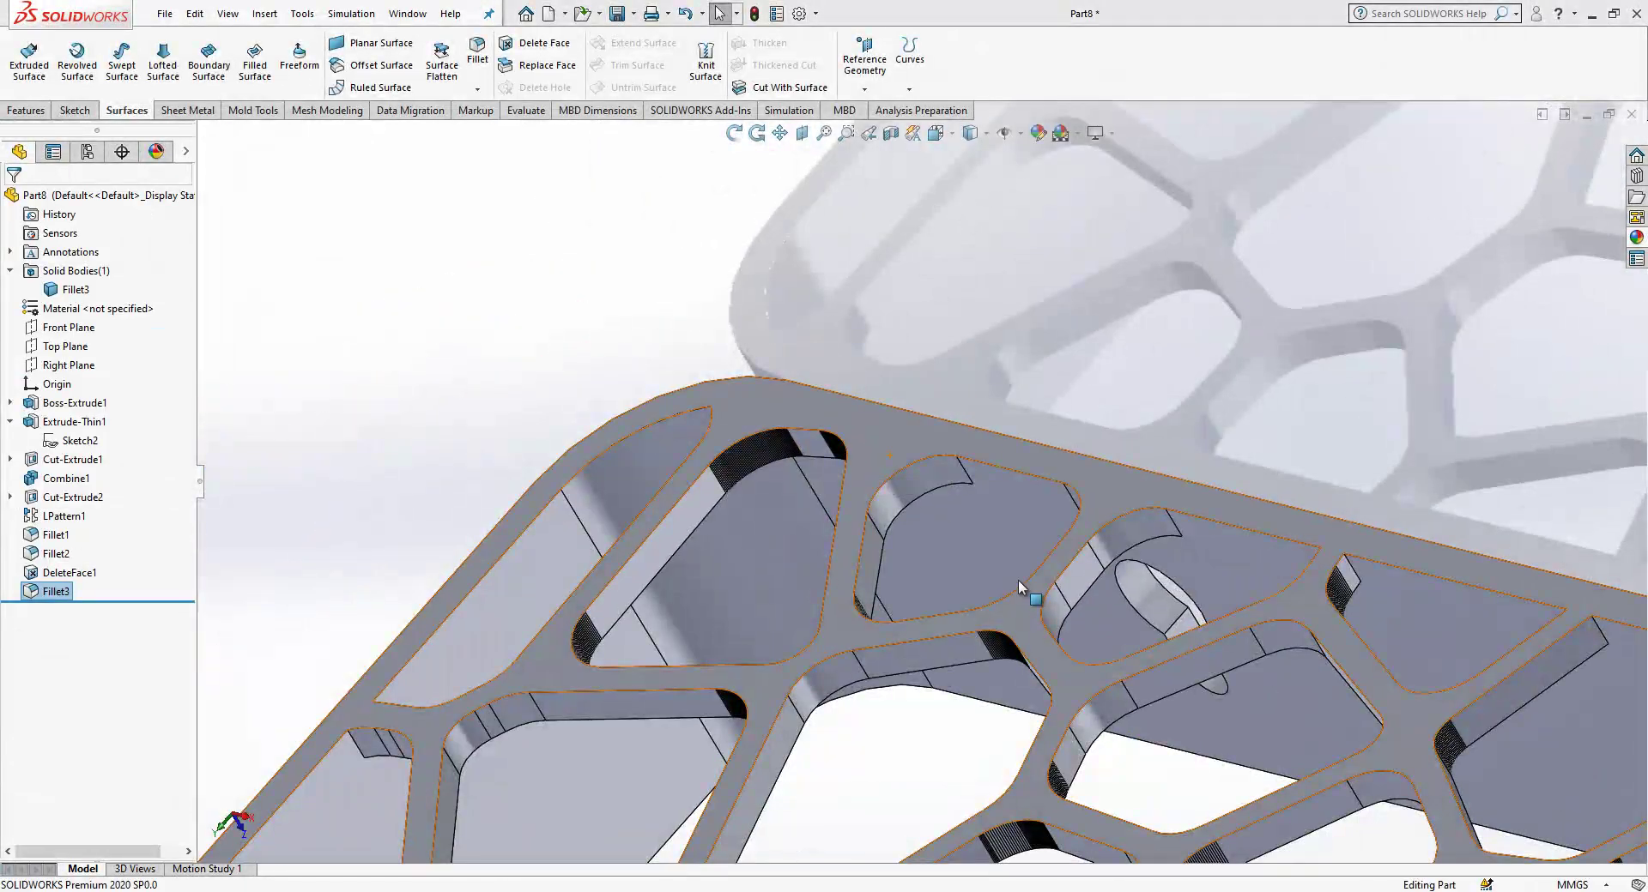
left_click(928, 469)
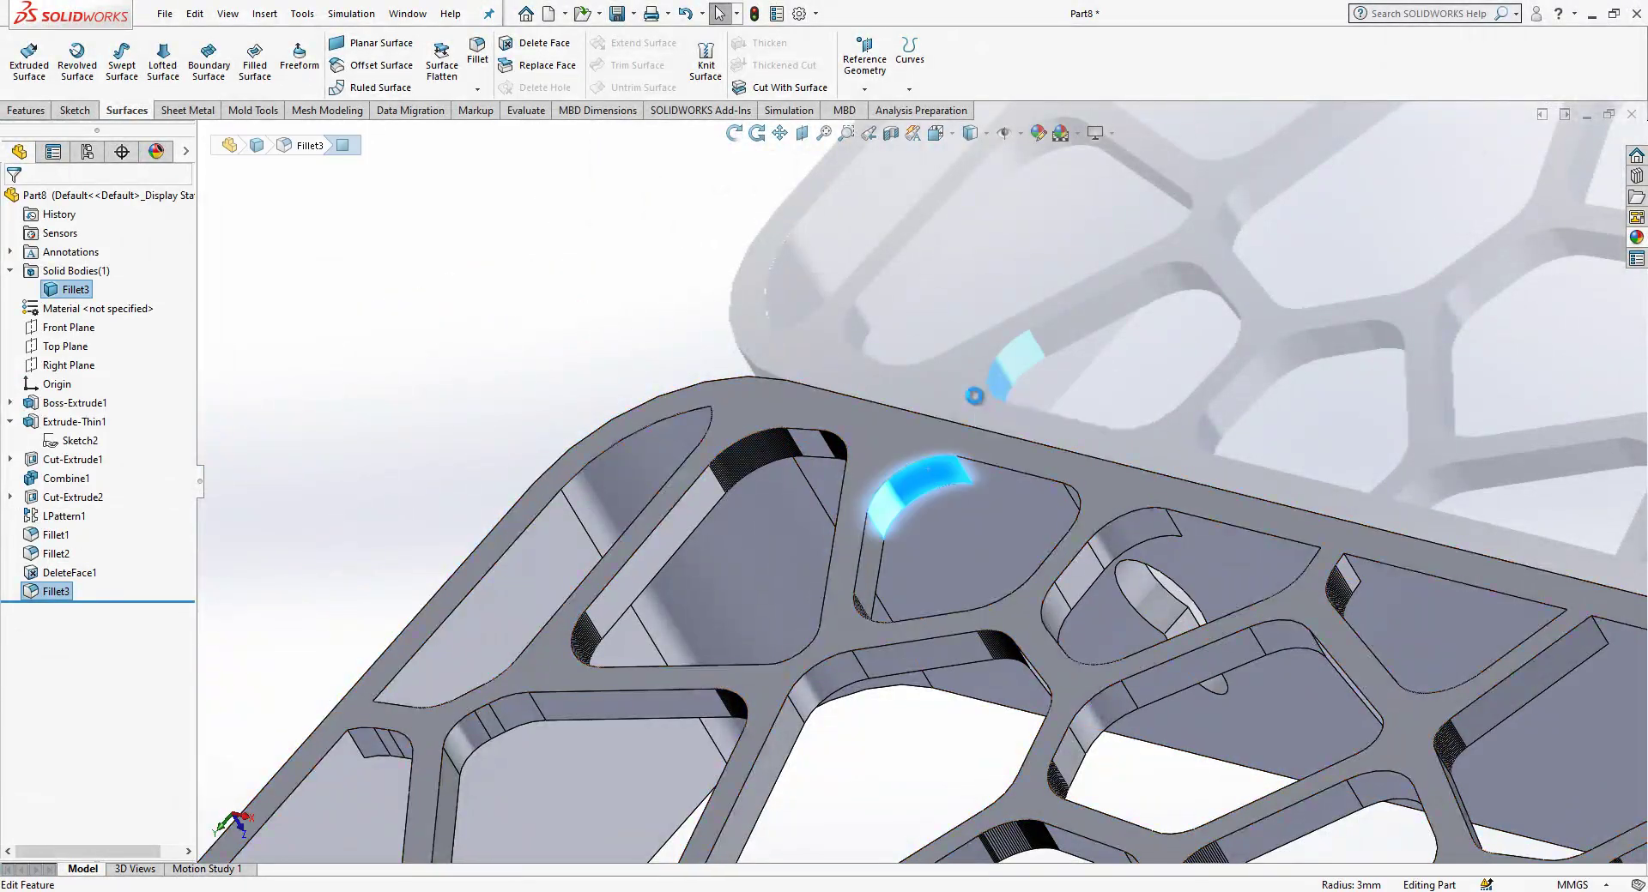
left_click(982, 419)
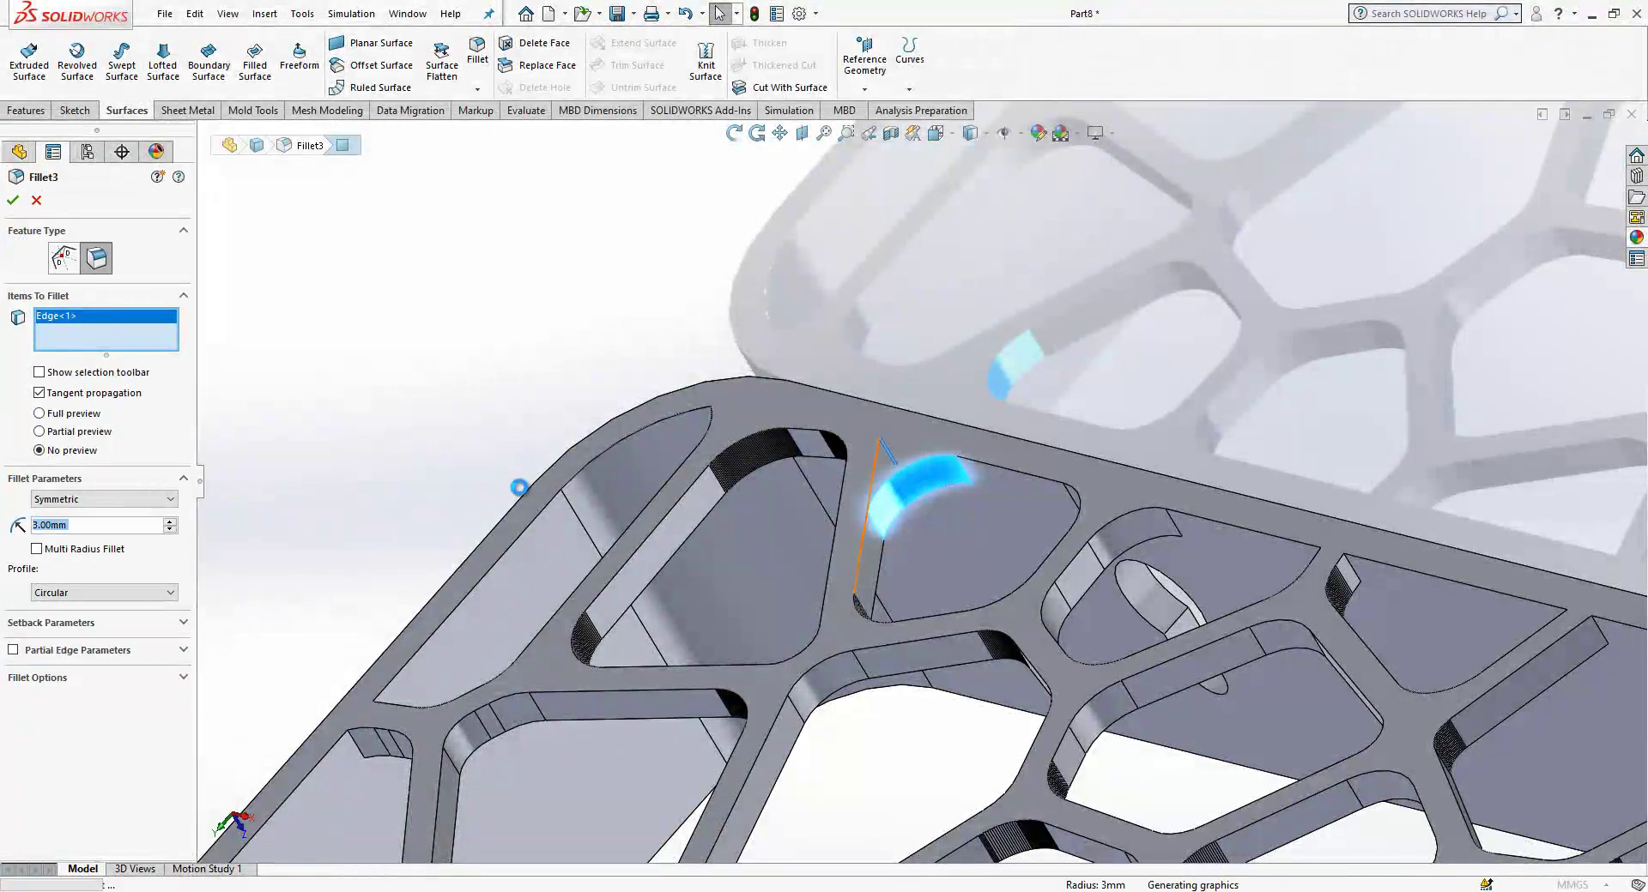
key("Return")
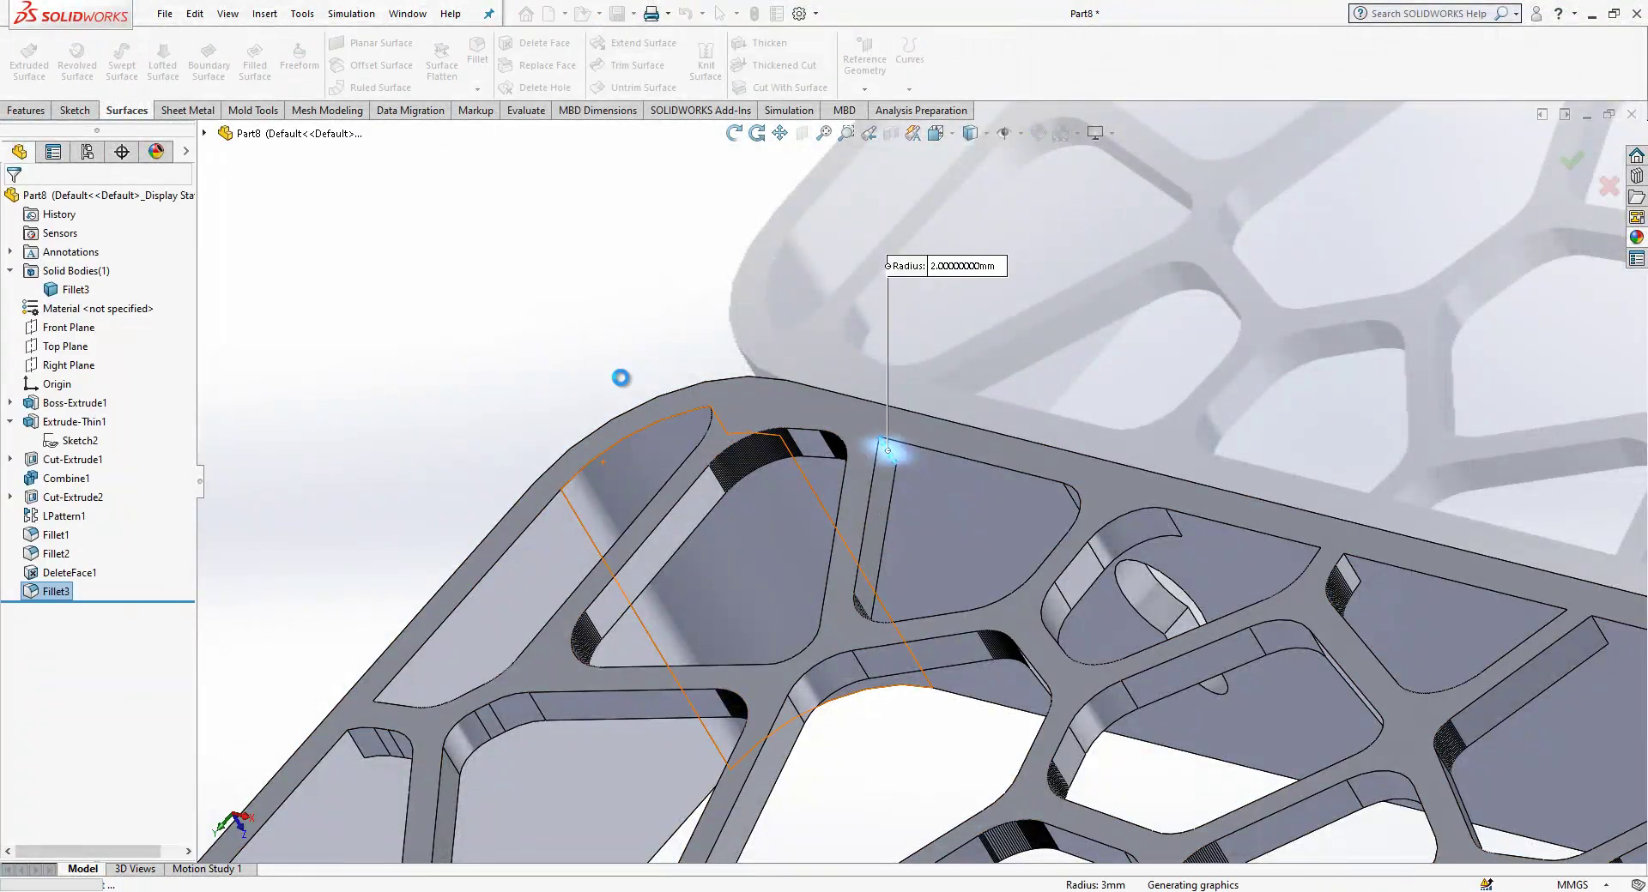
scroll(969, 478, "up", 1)
middle_click_drag(970, 478, 866, 528)
scroll(433, 513, "down", 10)
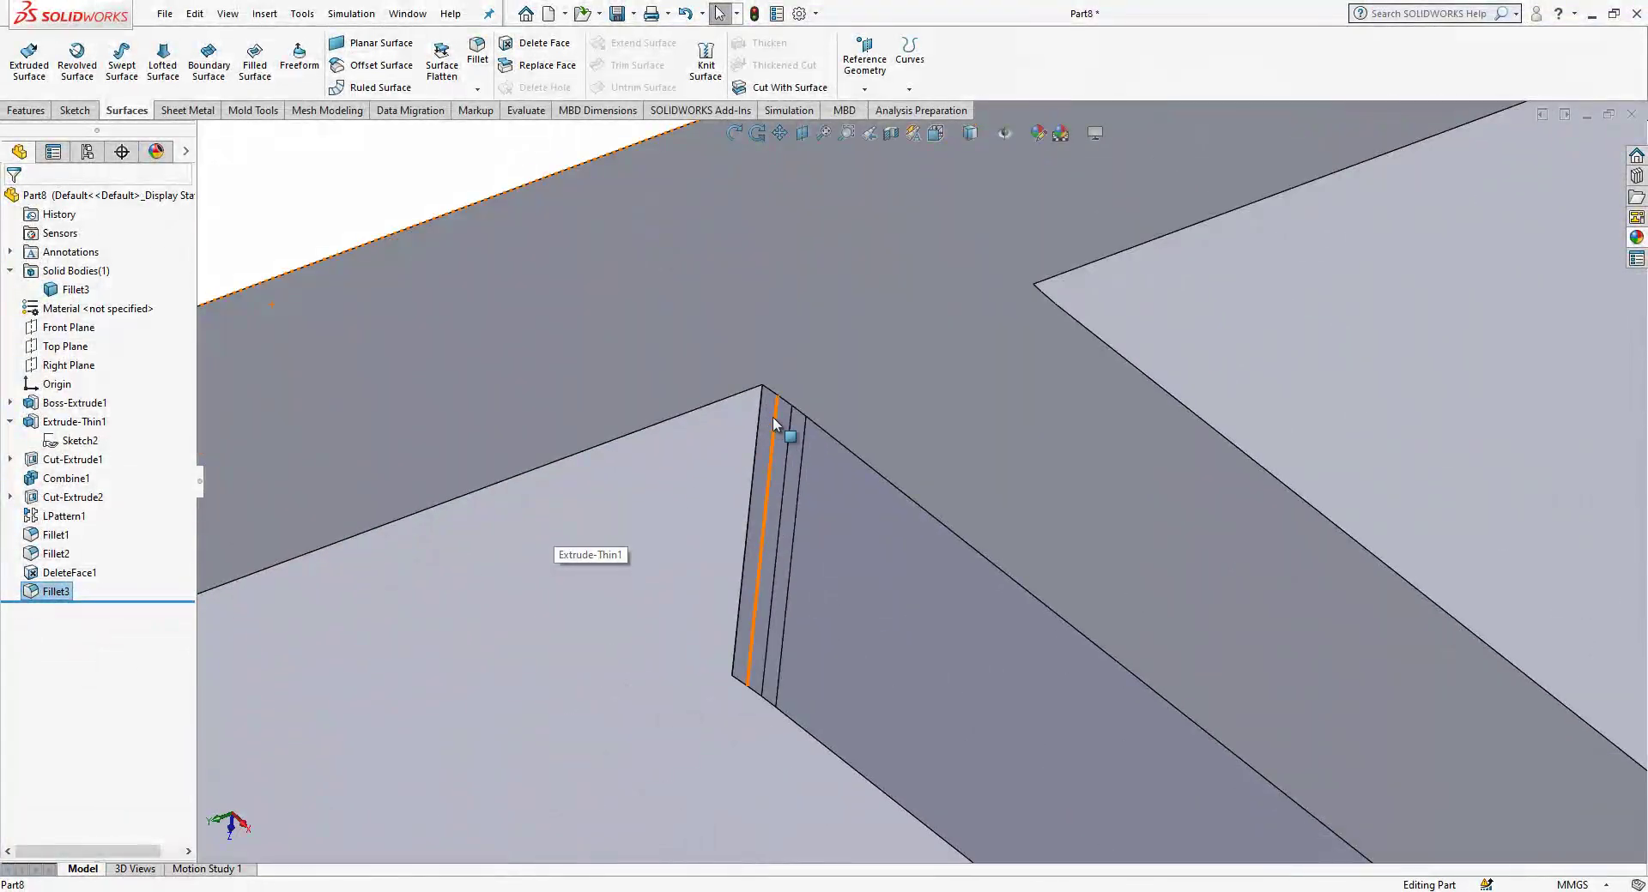
Inspect the rib corner's sliver faces and launch Delete Face
left_click(770, 414)
scroll(771, 413, "down", 5)
scroll(822, 410, "down", 6)
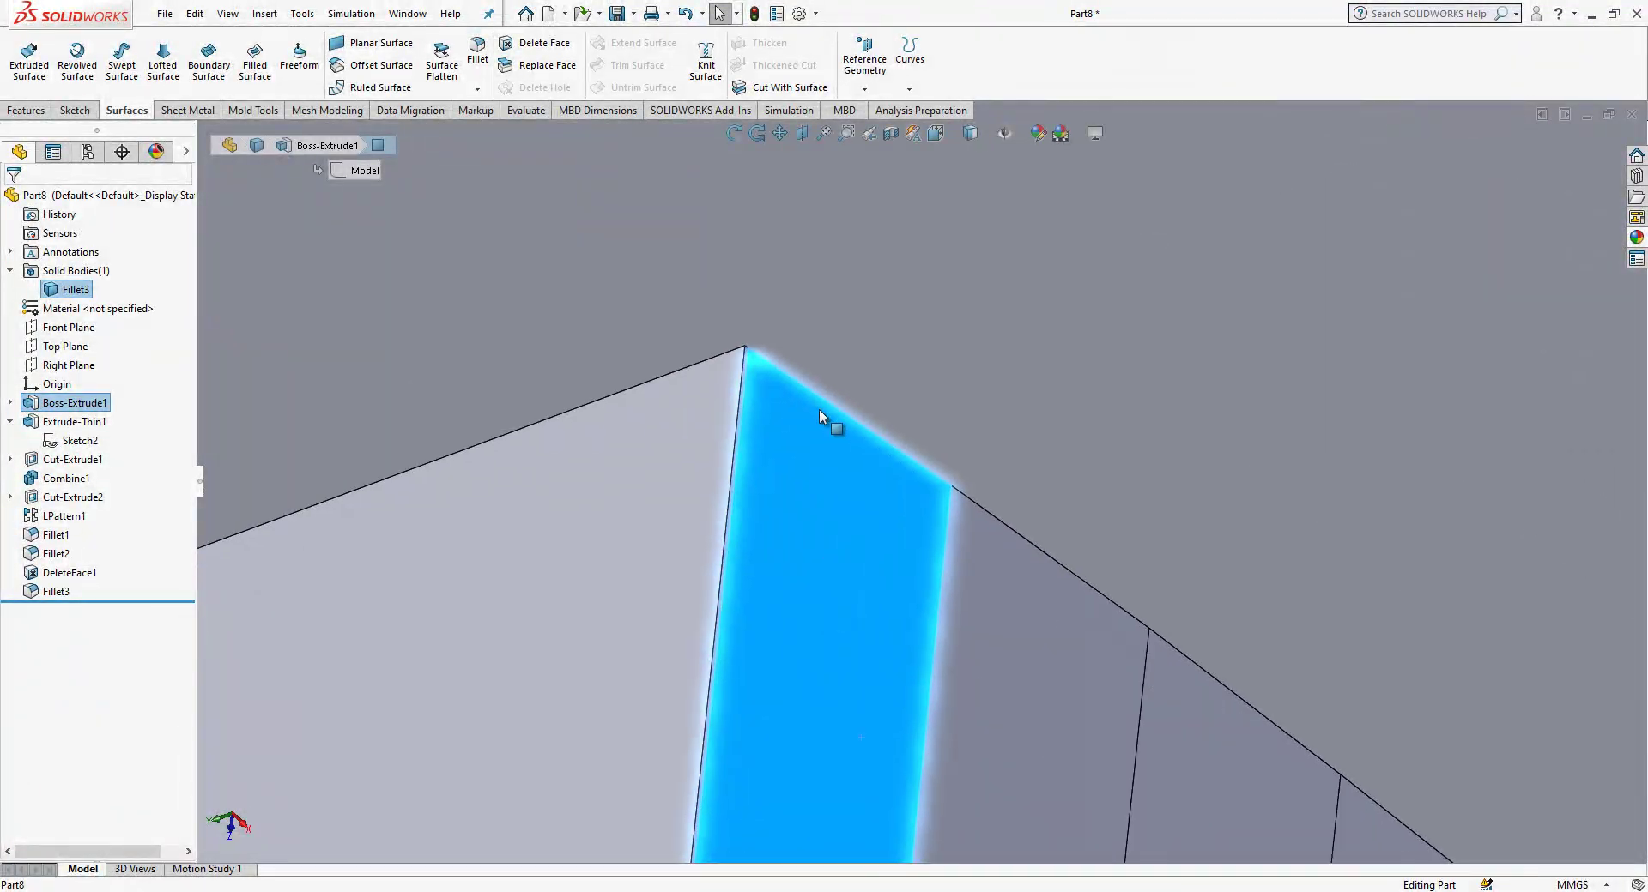
scroll(678, 338, "up", 6)
left_click(697, 357)
scroll(696, 369, "up", 5)
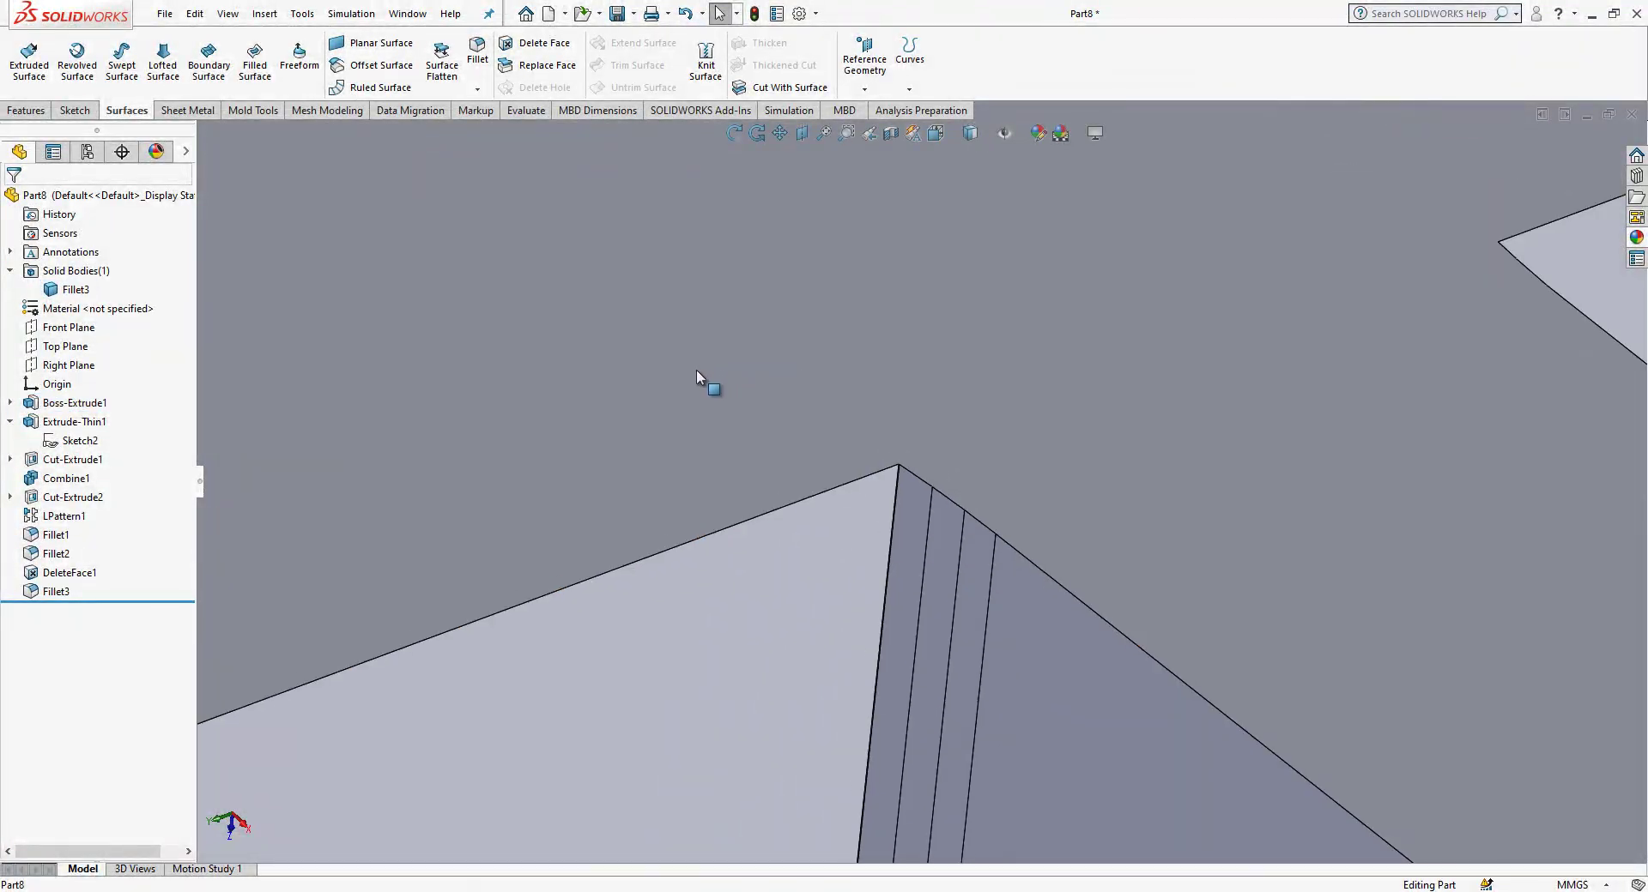
left_click(537, 44)
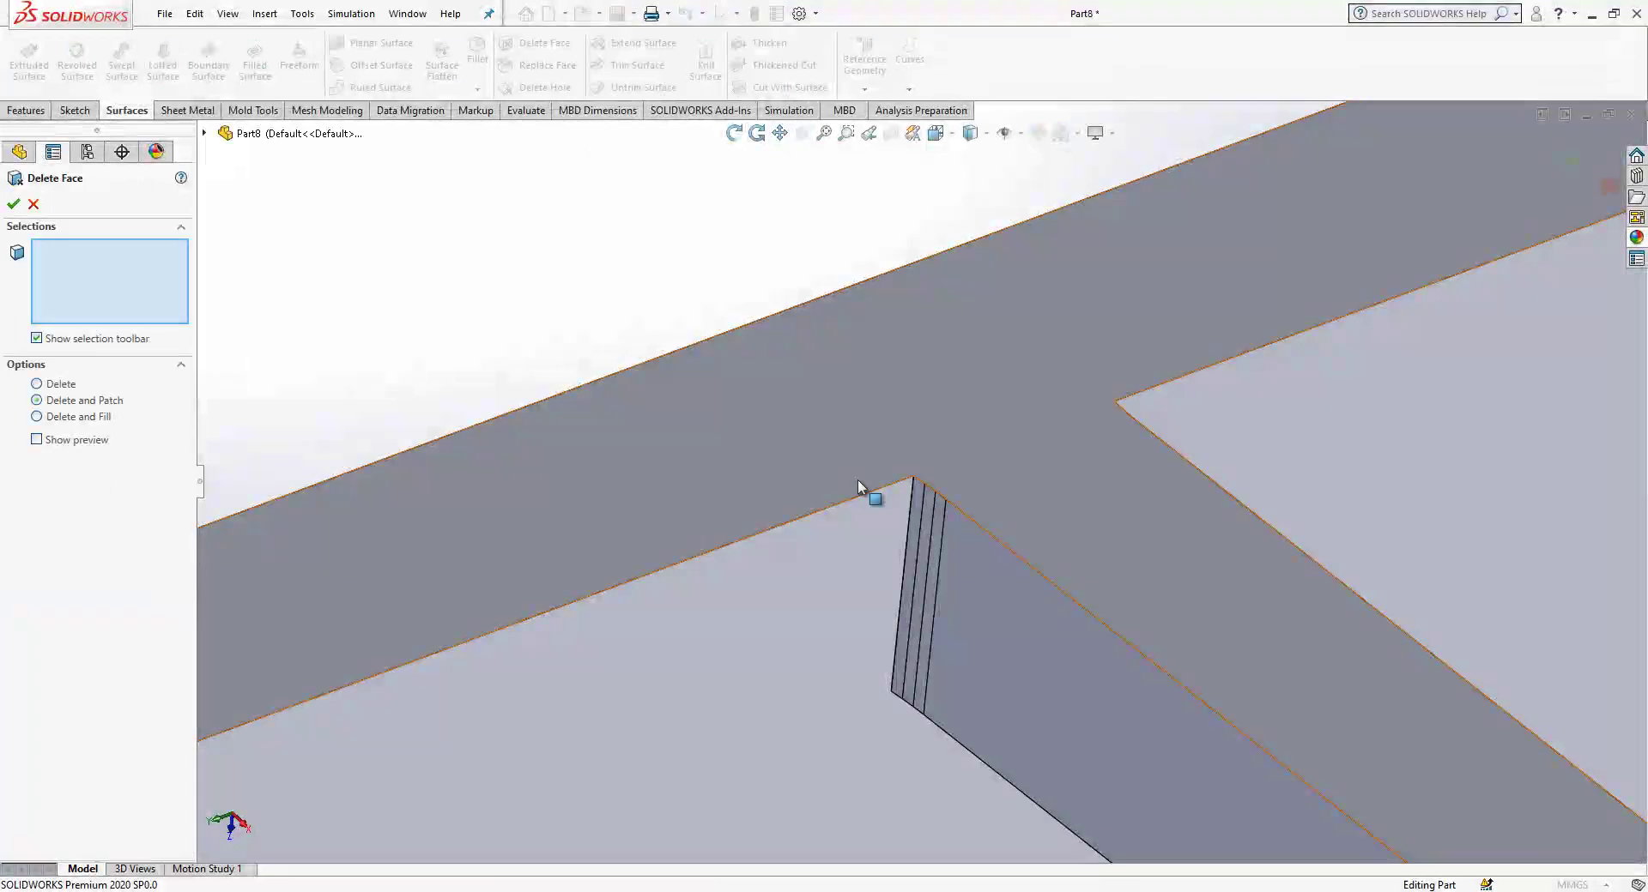
scroll(940, 558, "down", 5)
Delete and patch the four corner sliver faces, then pick the corner edge to fillet
left_click(913, 444)
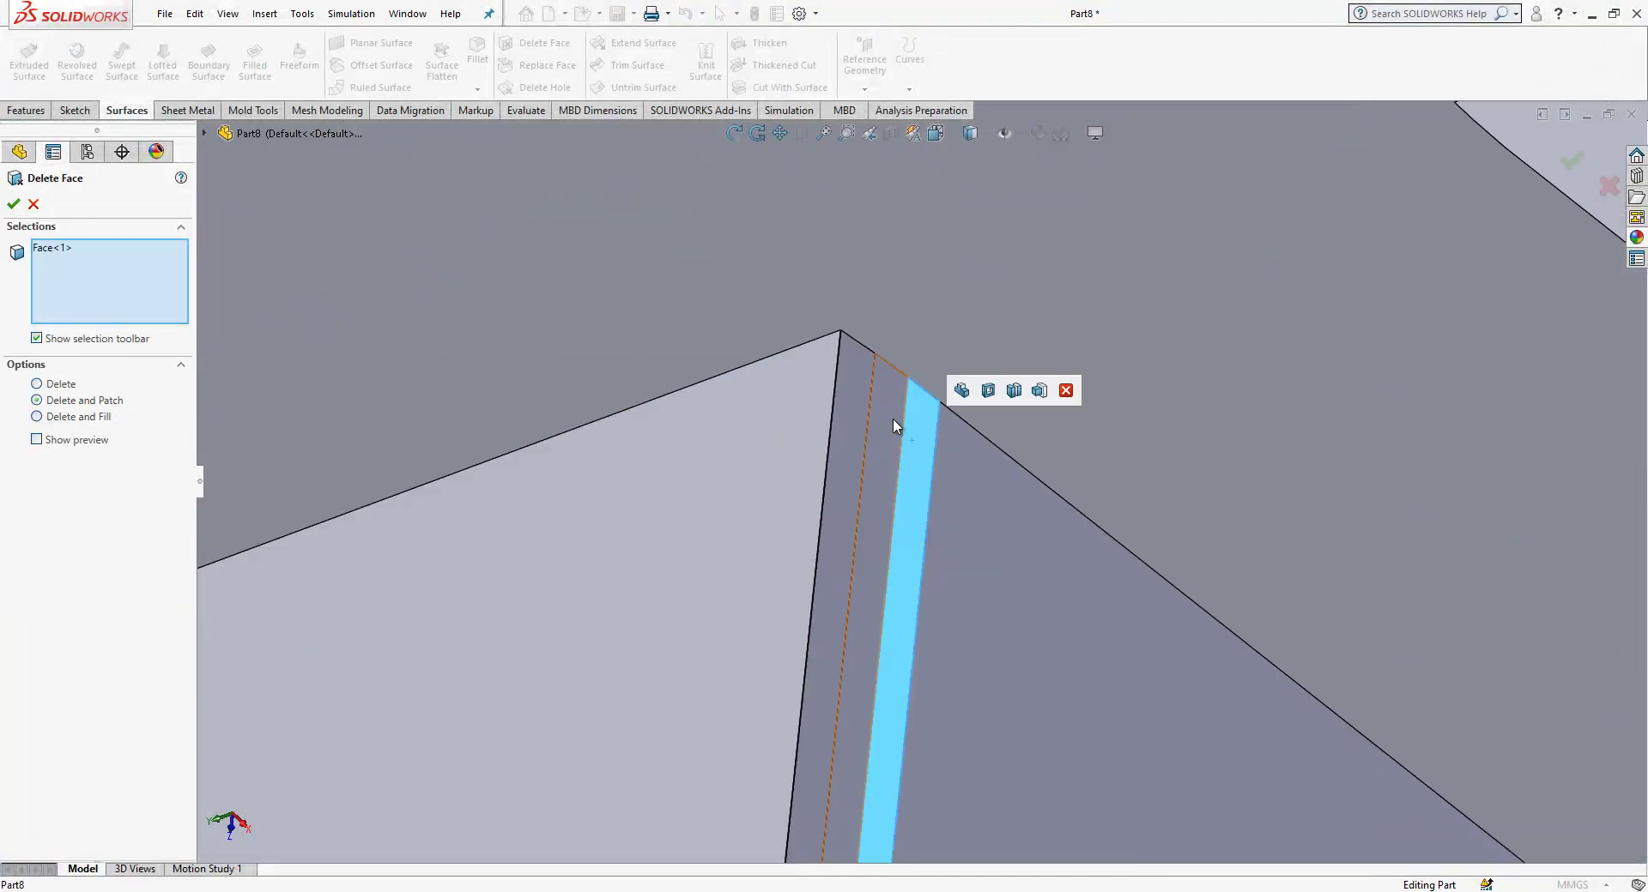
left_click(889, 419)
left_click(850, 382)
scroll(854, 367, "down", 4)
scroll(854, 367, "down", 3)
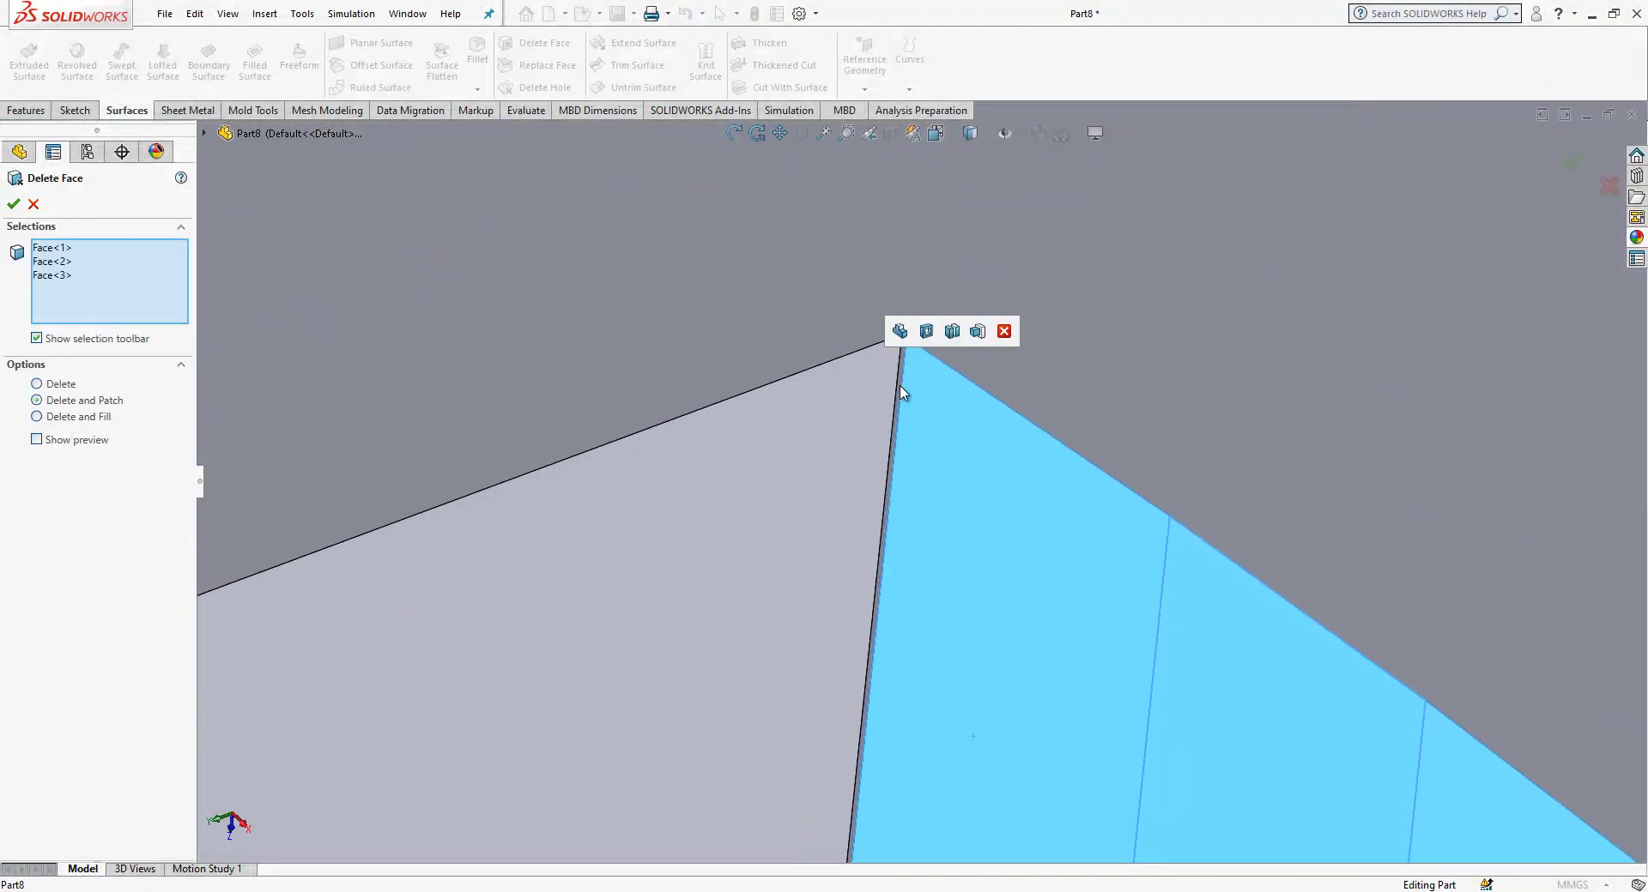
left_click(899, 393)
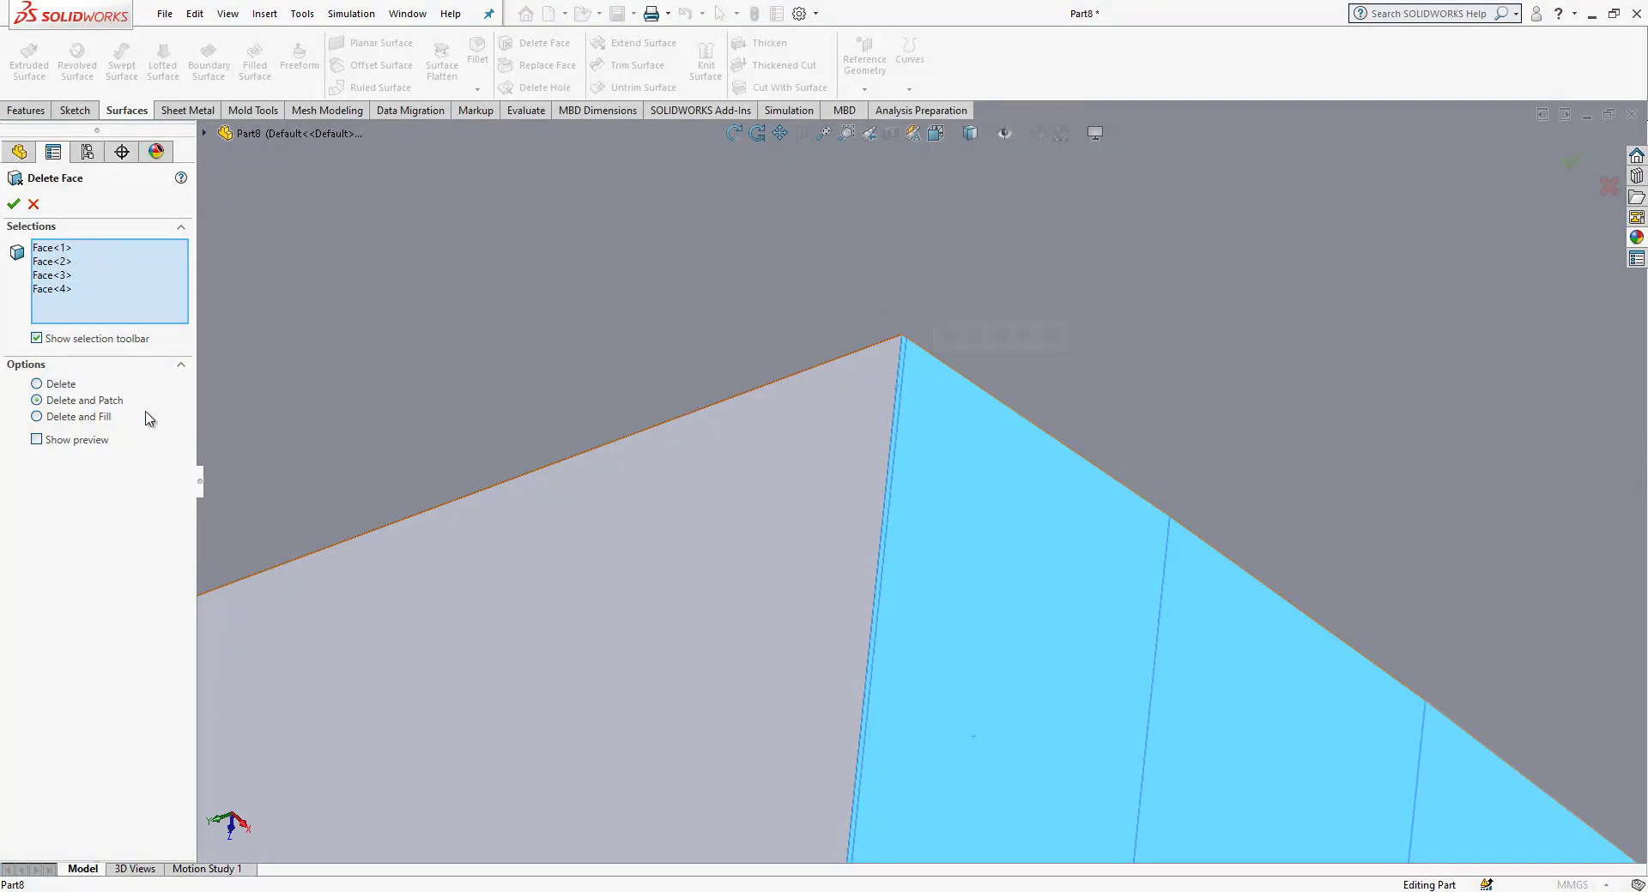
scroll(838, 493, "up", 4)
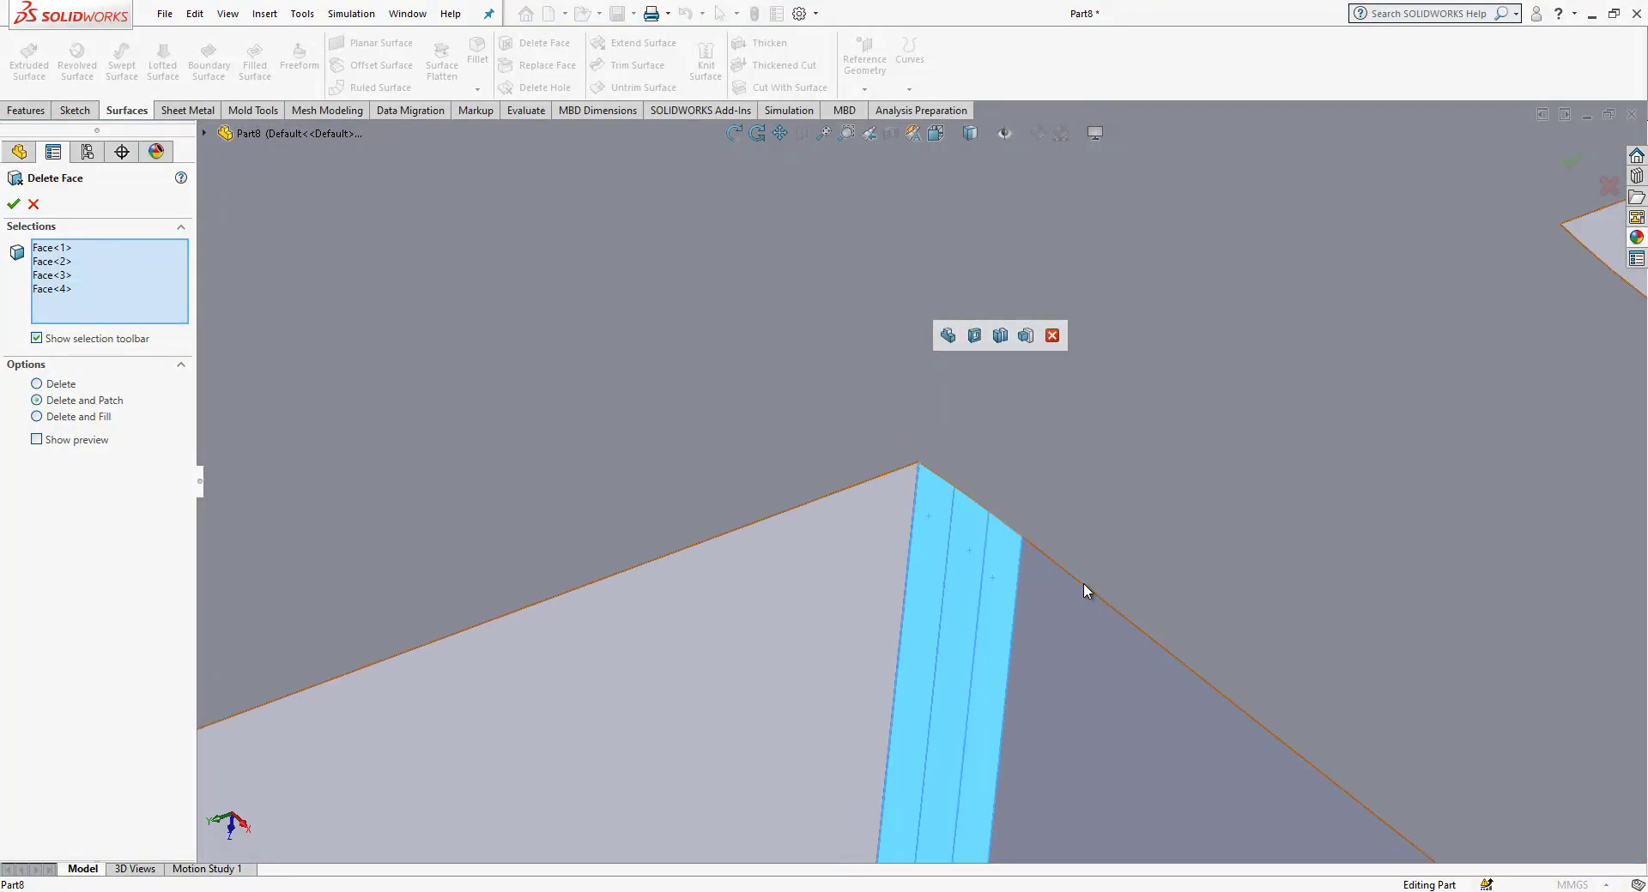
scroll(902, 500, "up", 2)
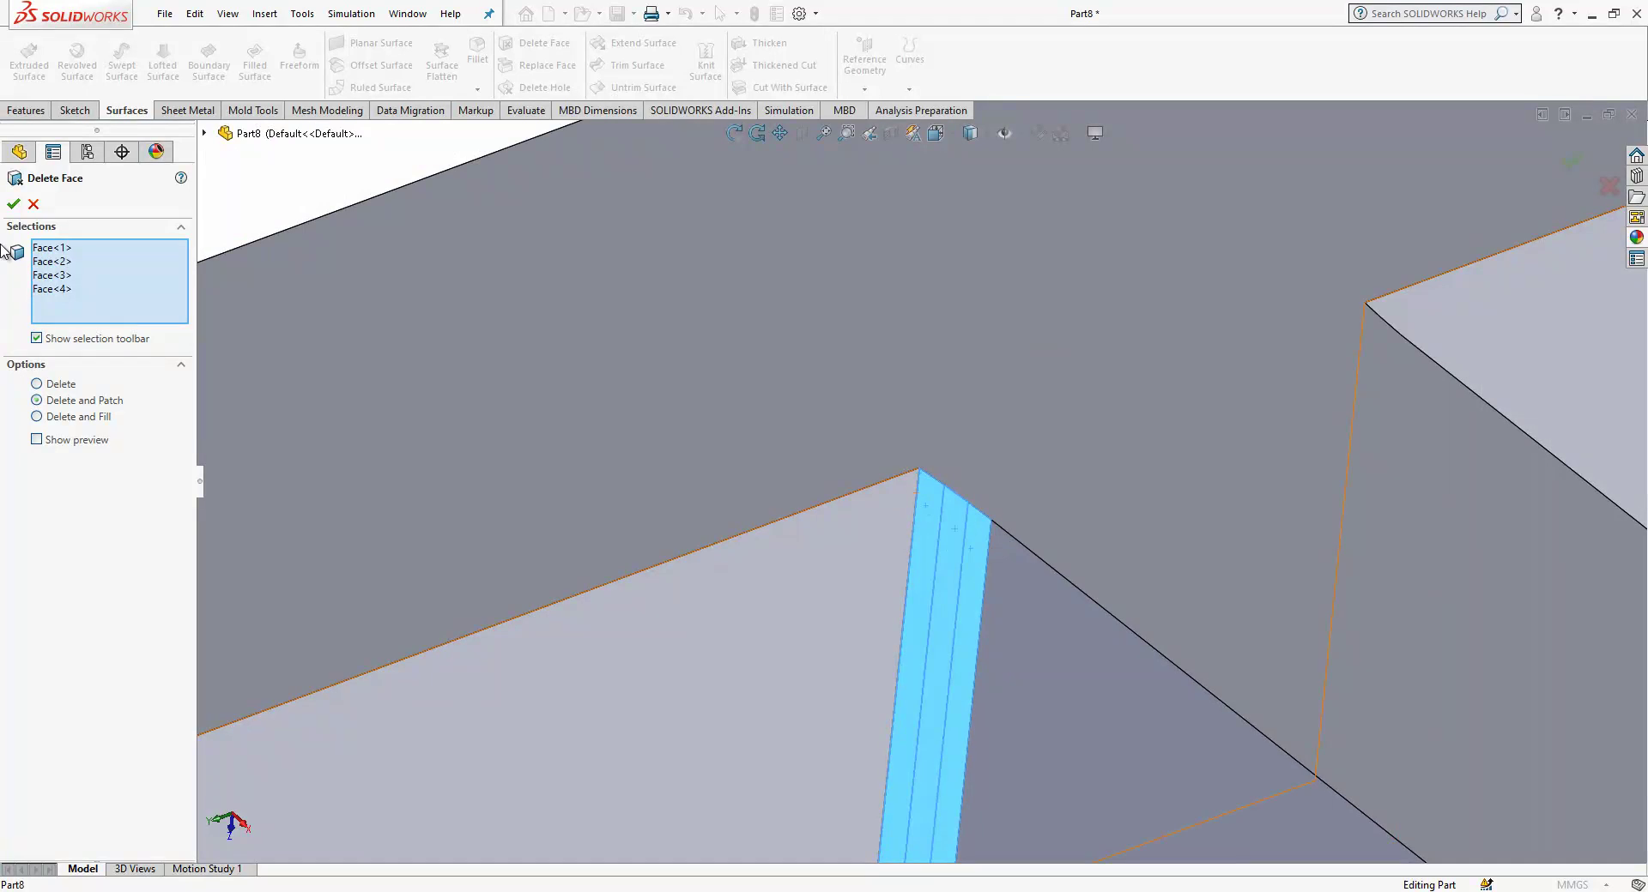
key("Return")
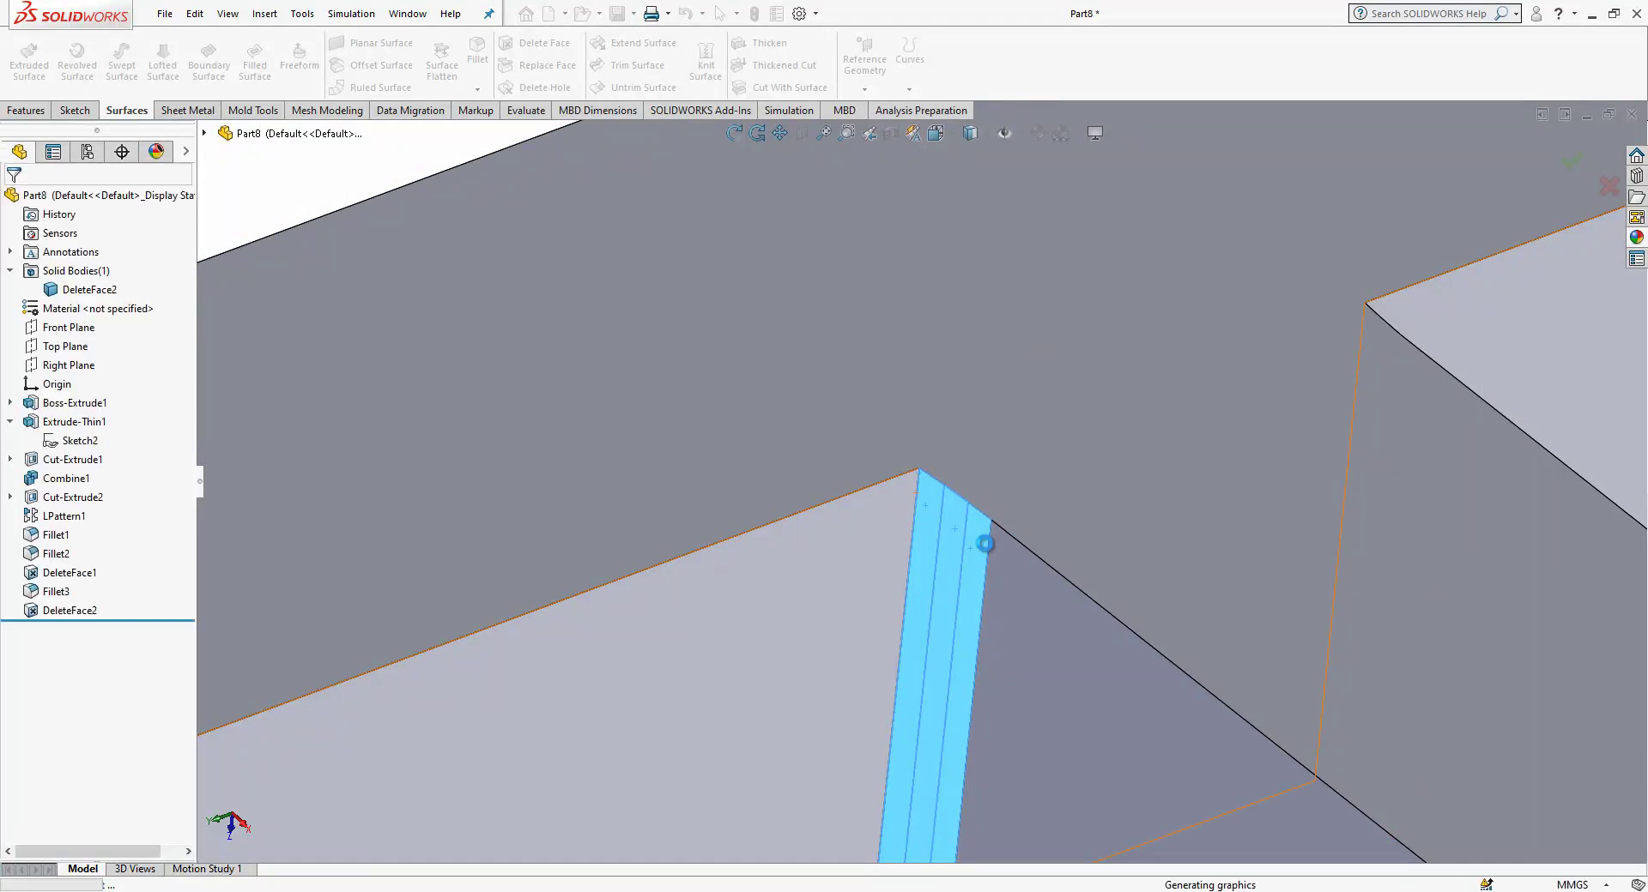
left_click(918, 510)
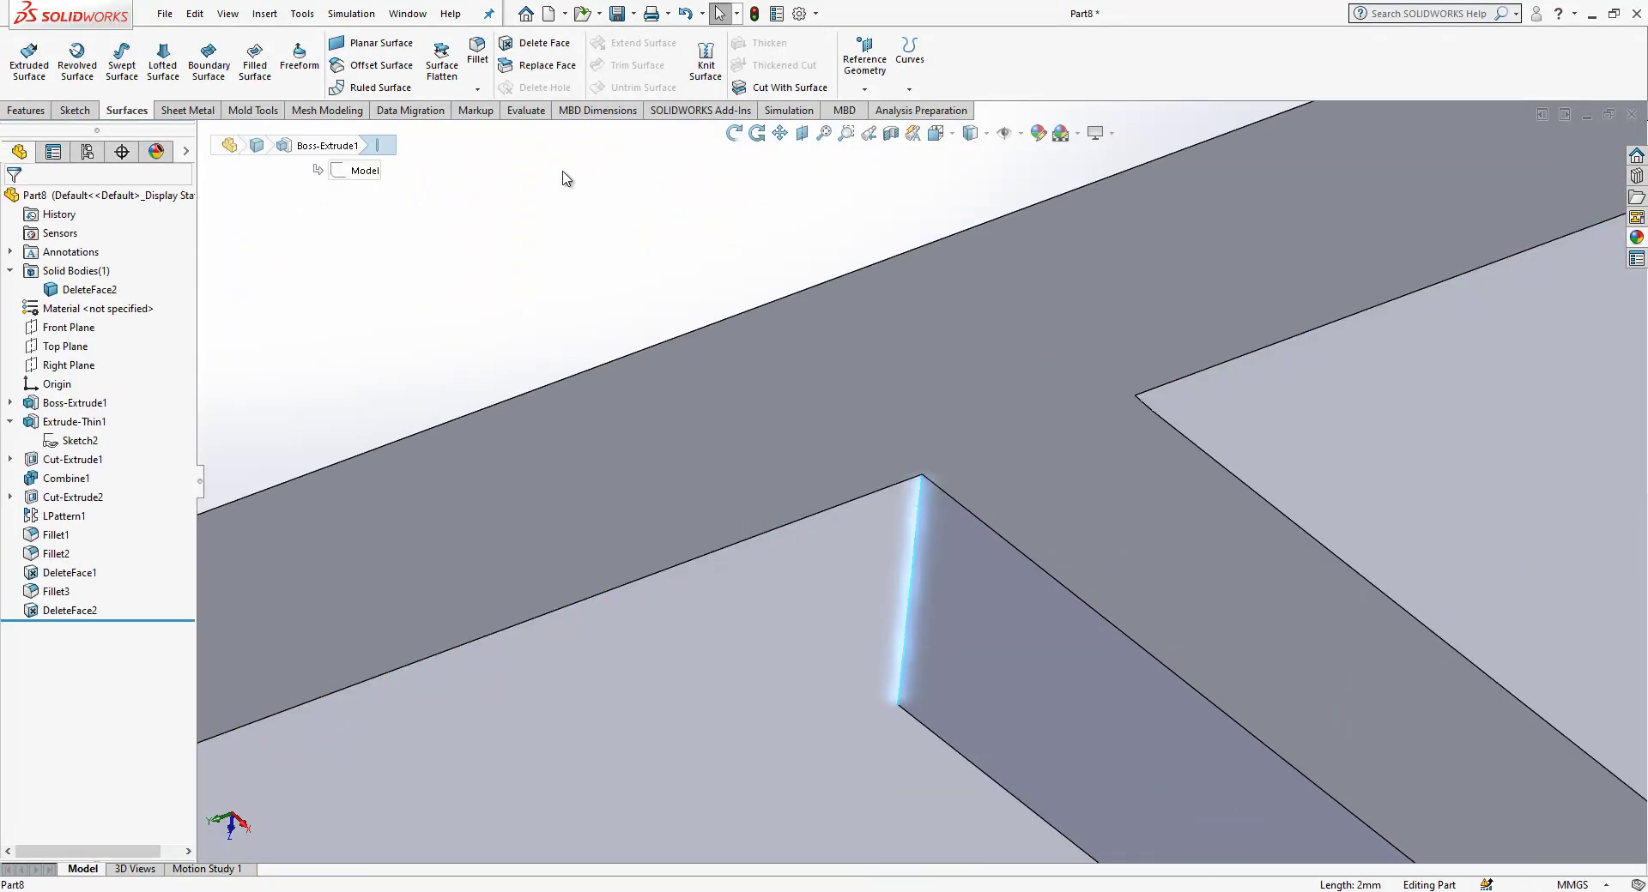
key("f")
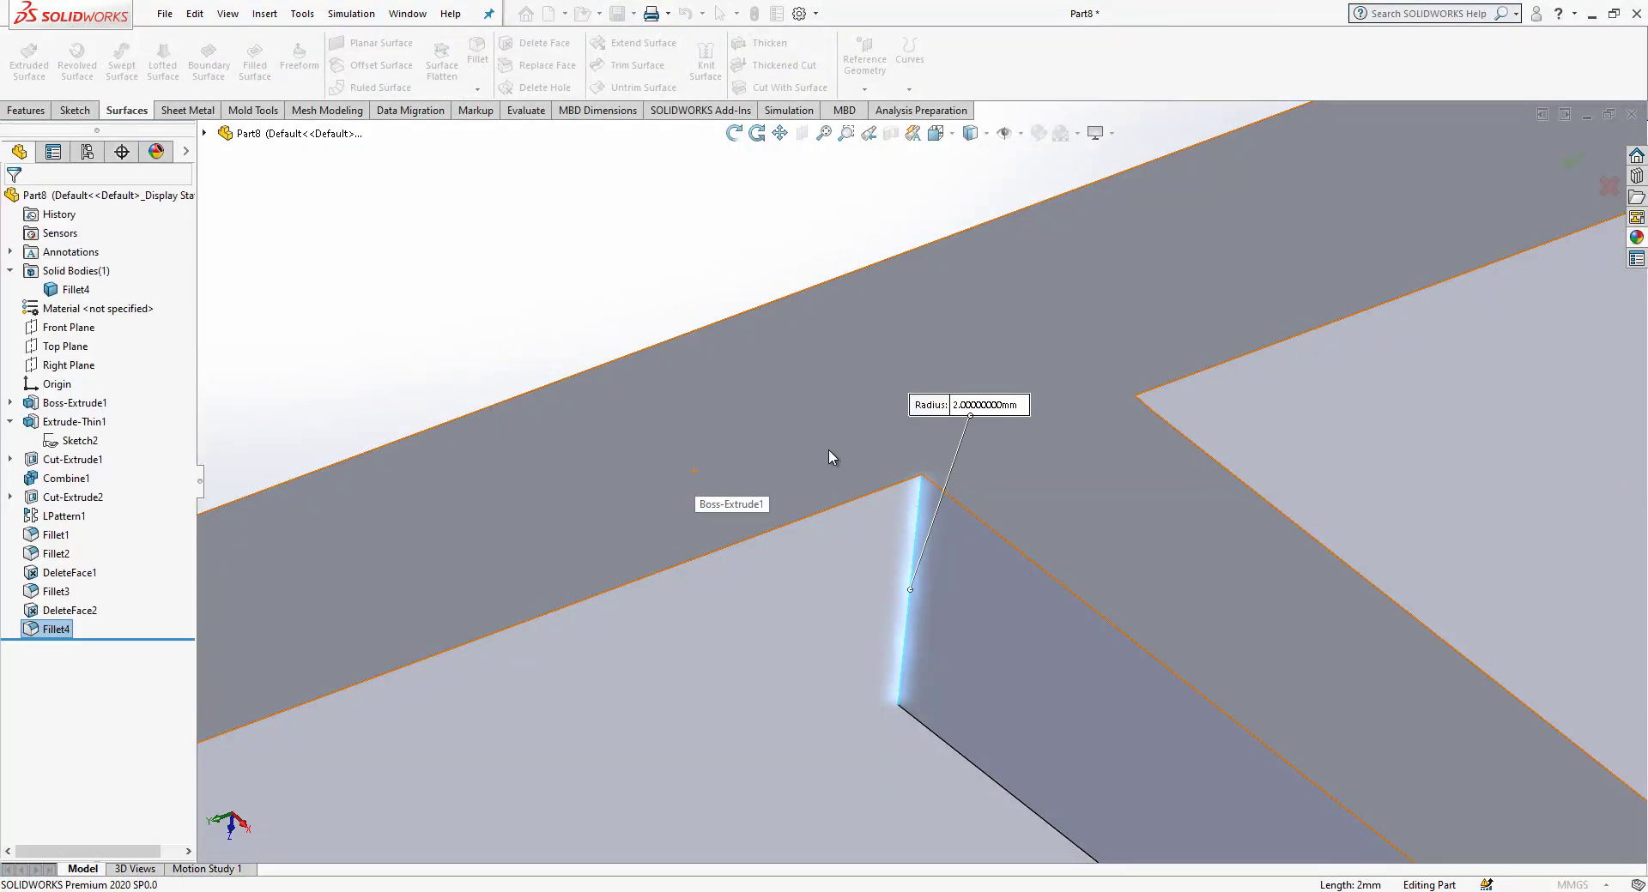
At another rib corner, replace the four sliver faces with one patch using Delete Face (Delete and Patch)
scroll(859, 465, "up", 5)
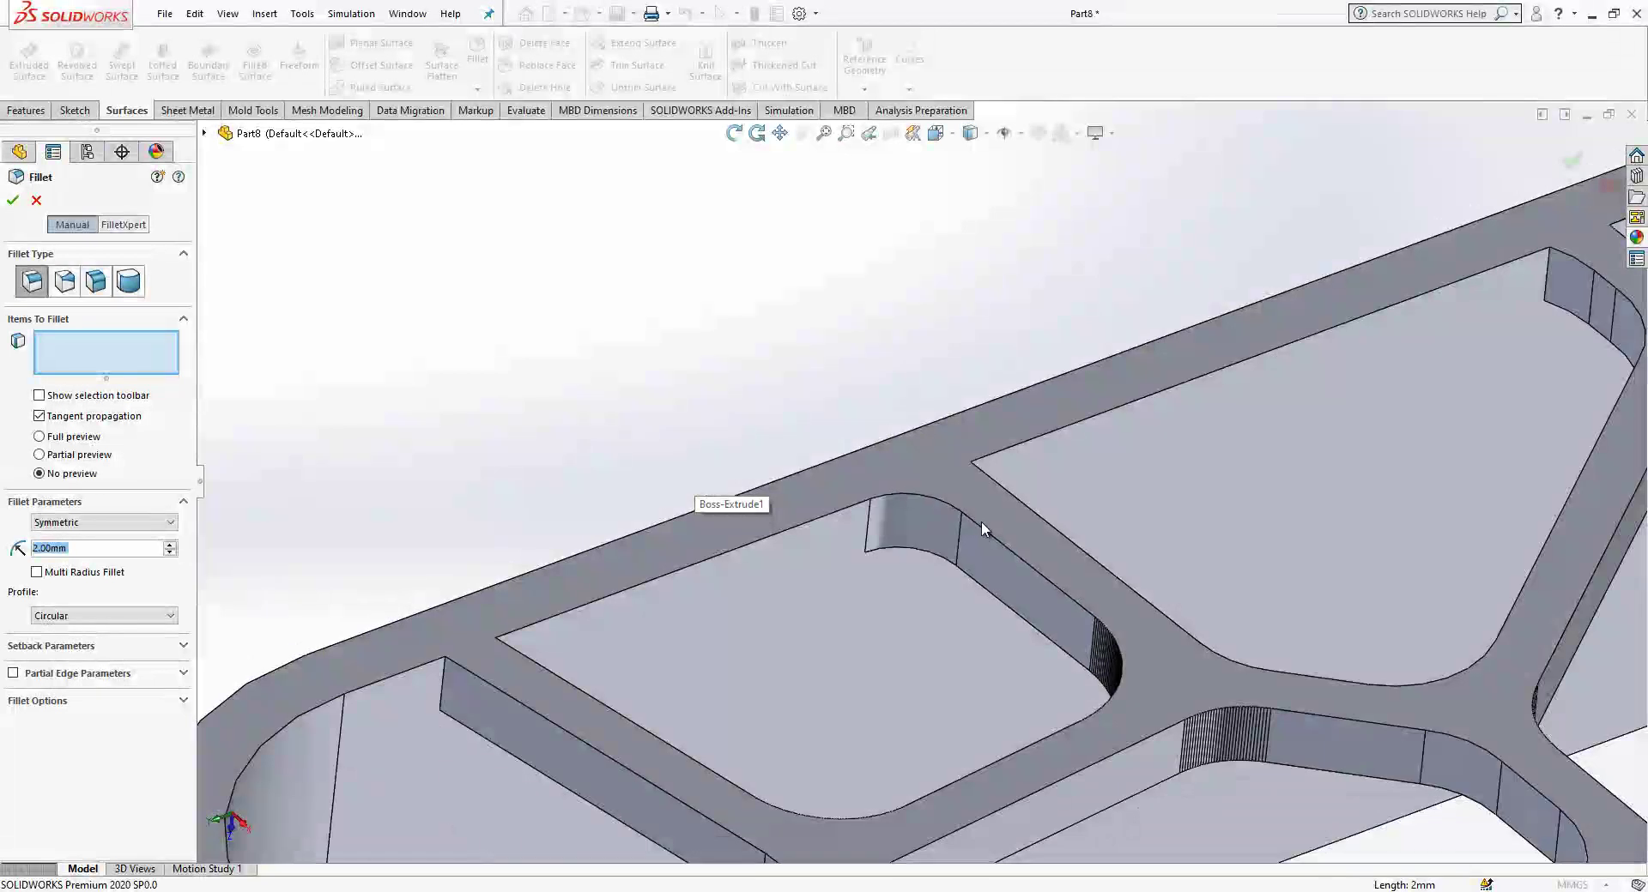
middle_click_drag(982, 528, 944, 493)
scroll(1405, 489, "down", 8)
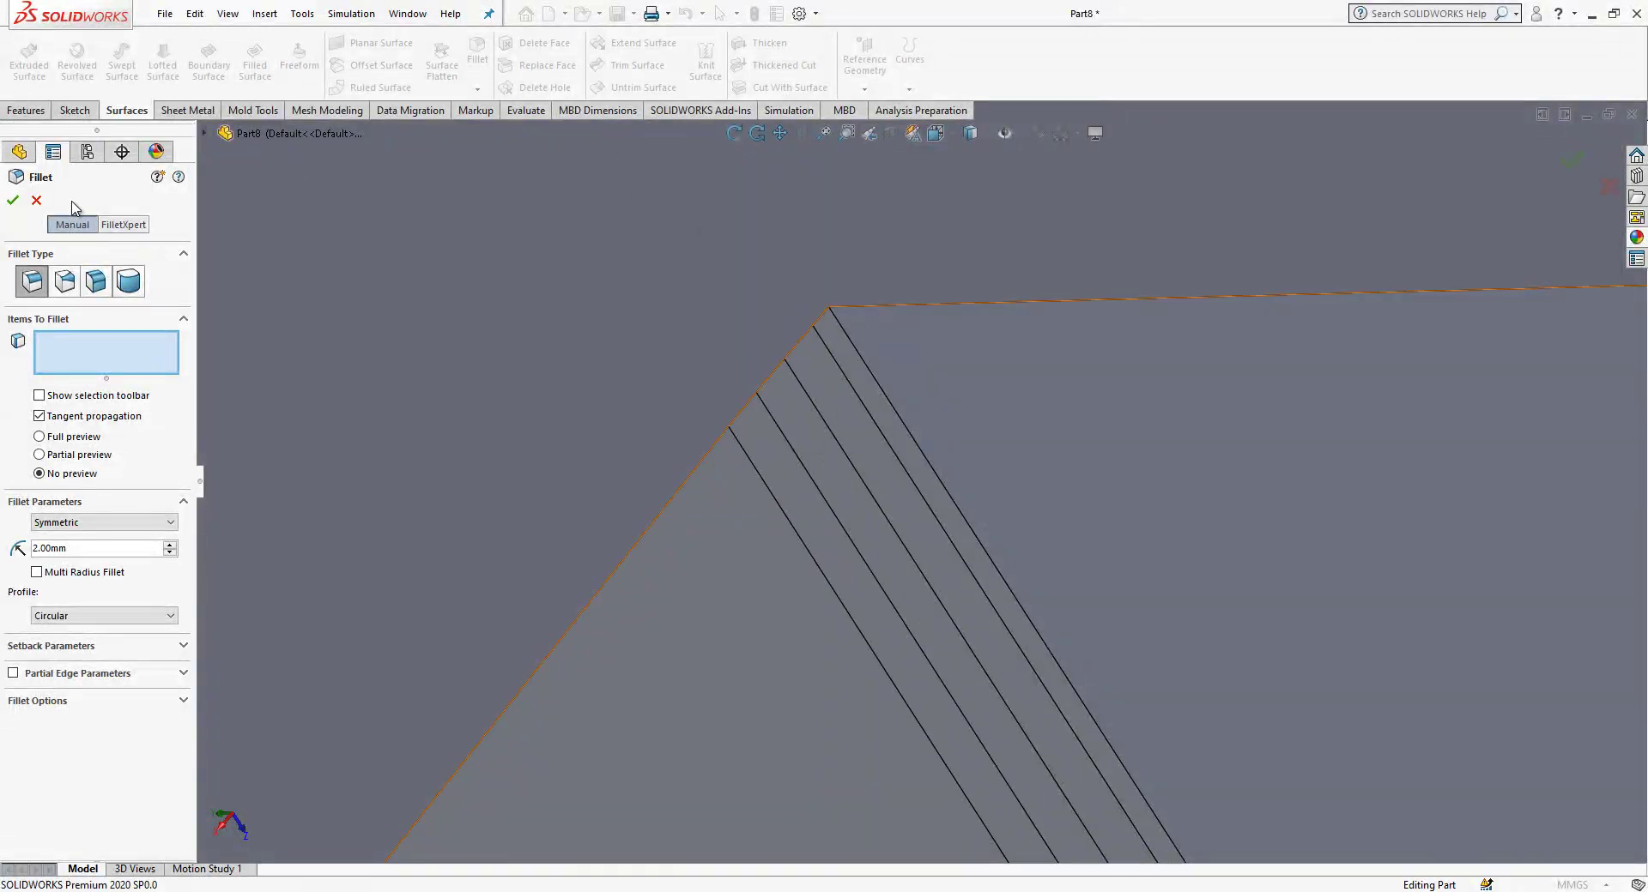
left_click(36, 201)
left_click(532, 45)
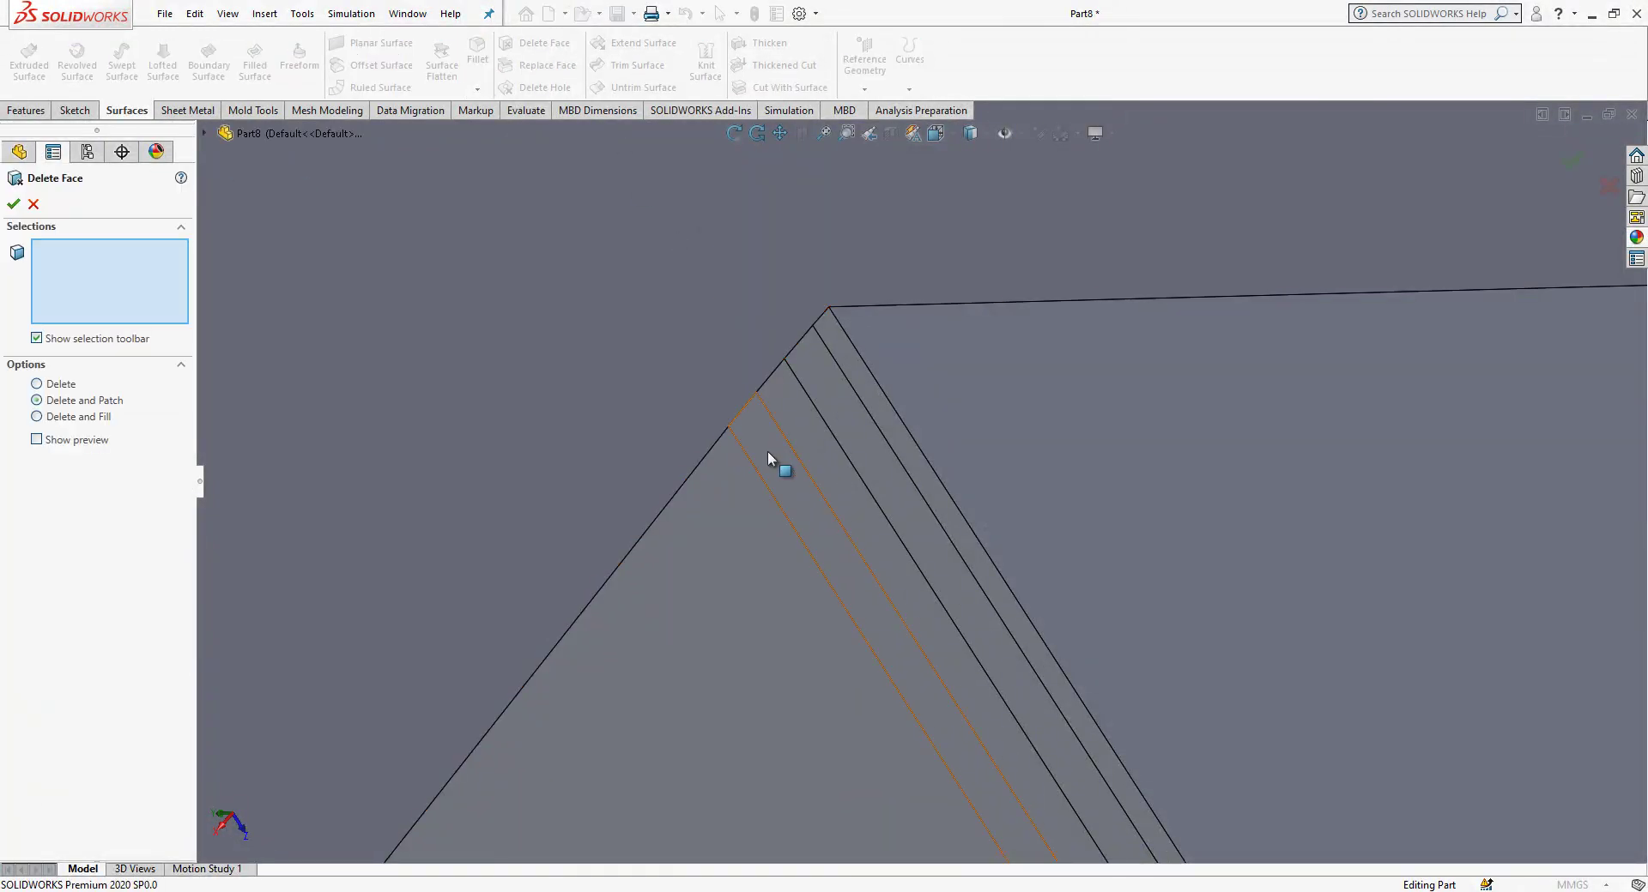
left_click(772, 456)
left_click(806, 369)
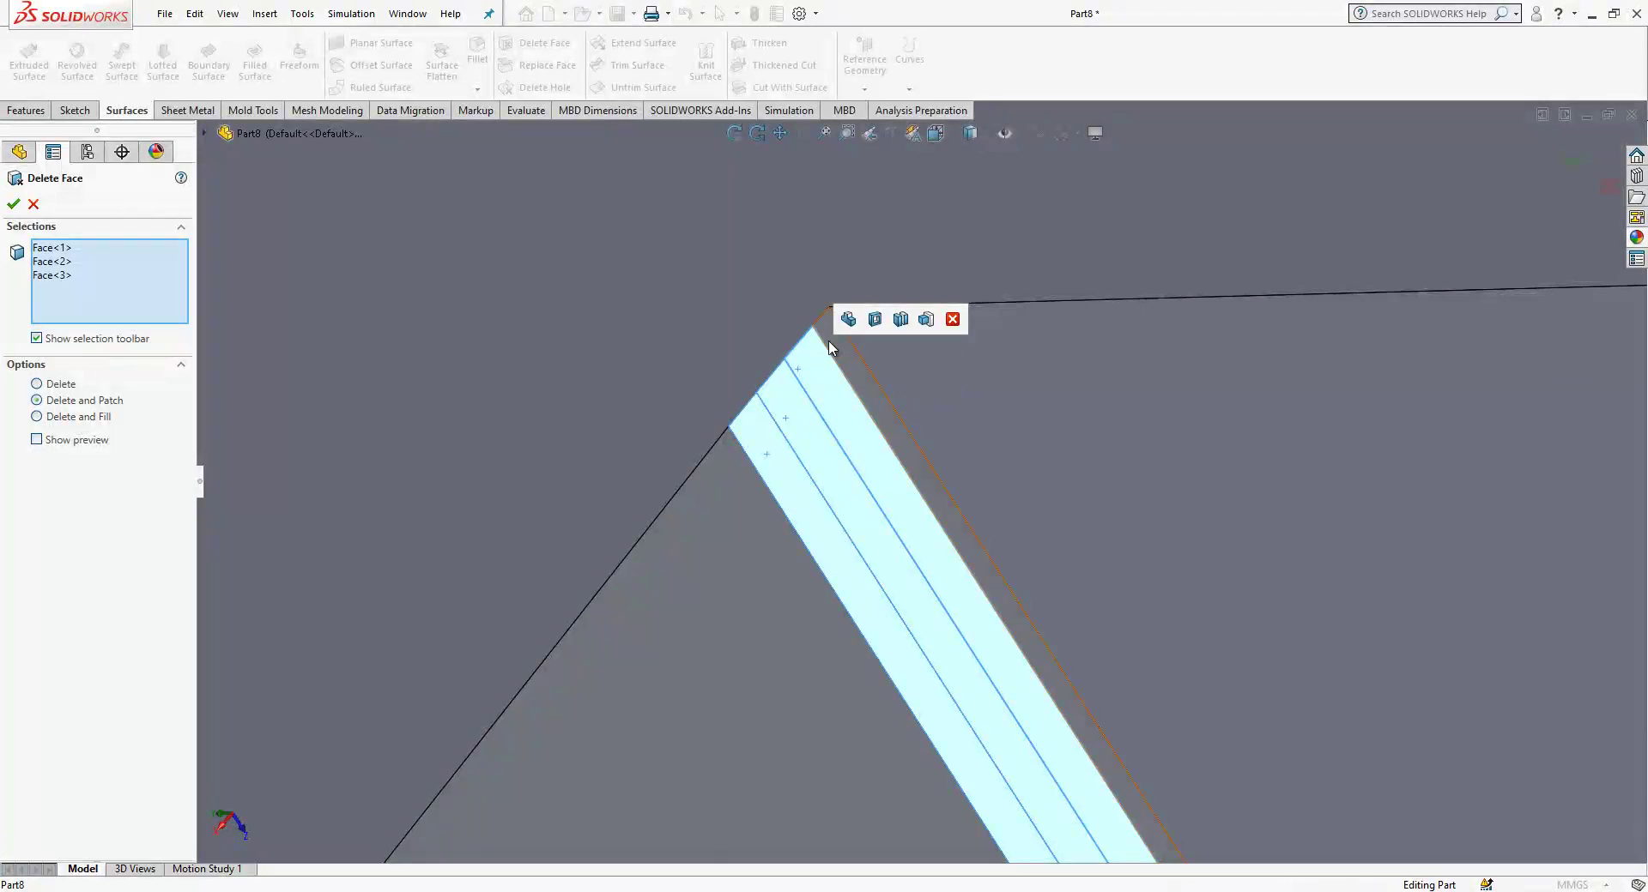
left_click(831, 345)
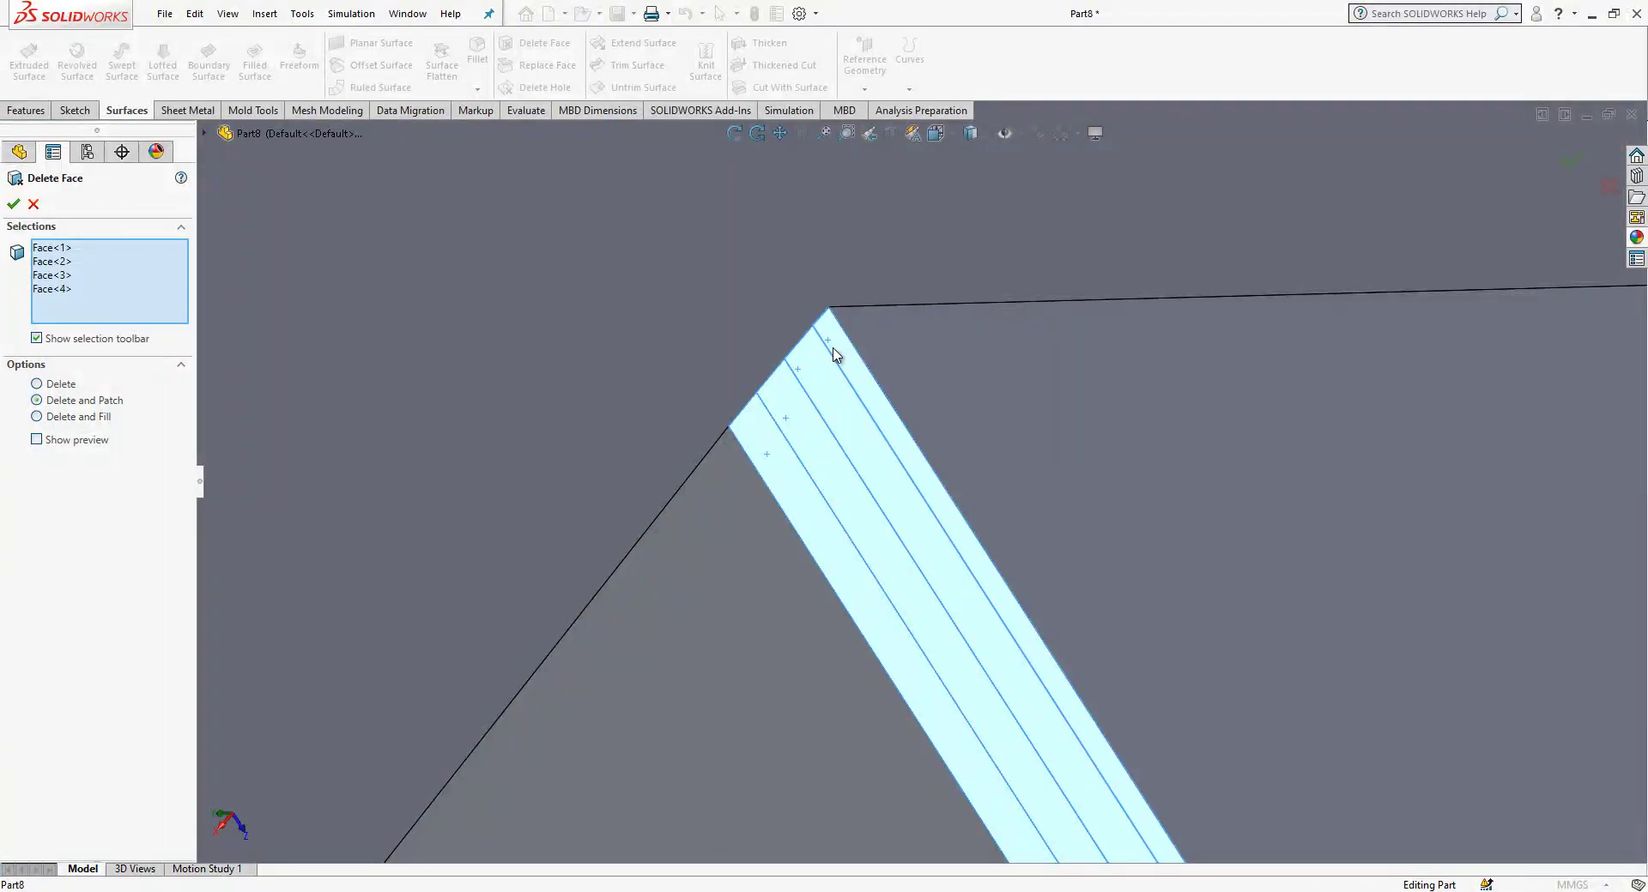
key("Return")
Round the patched rib-corner edge with a 2 mm fillet
left_click(493, 55)
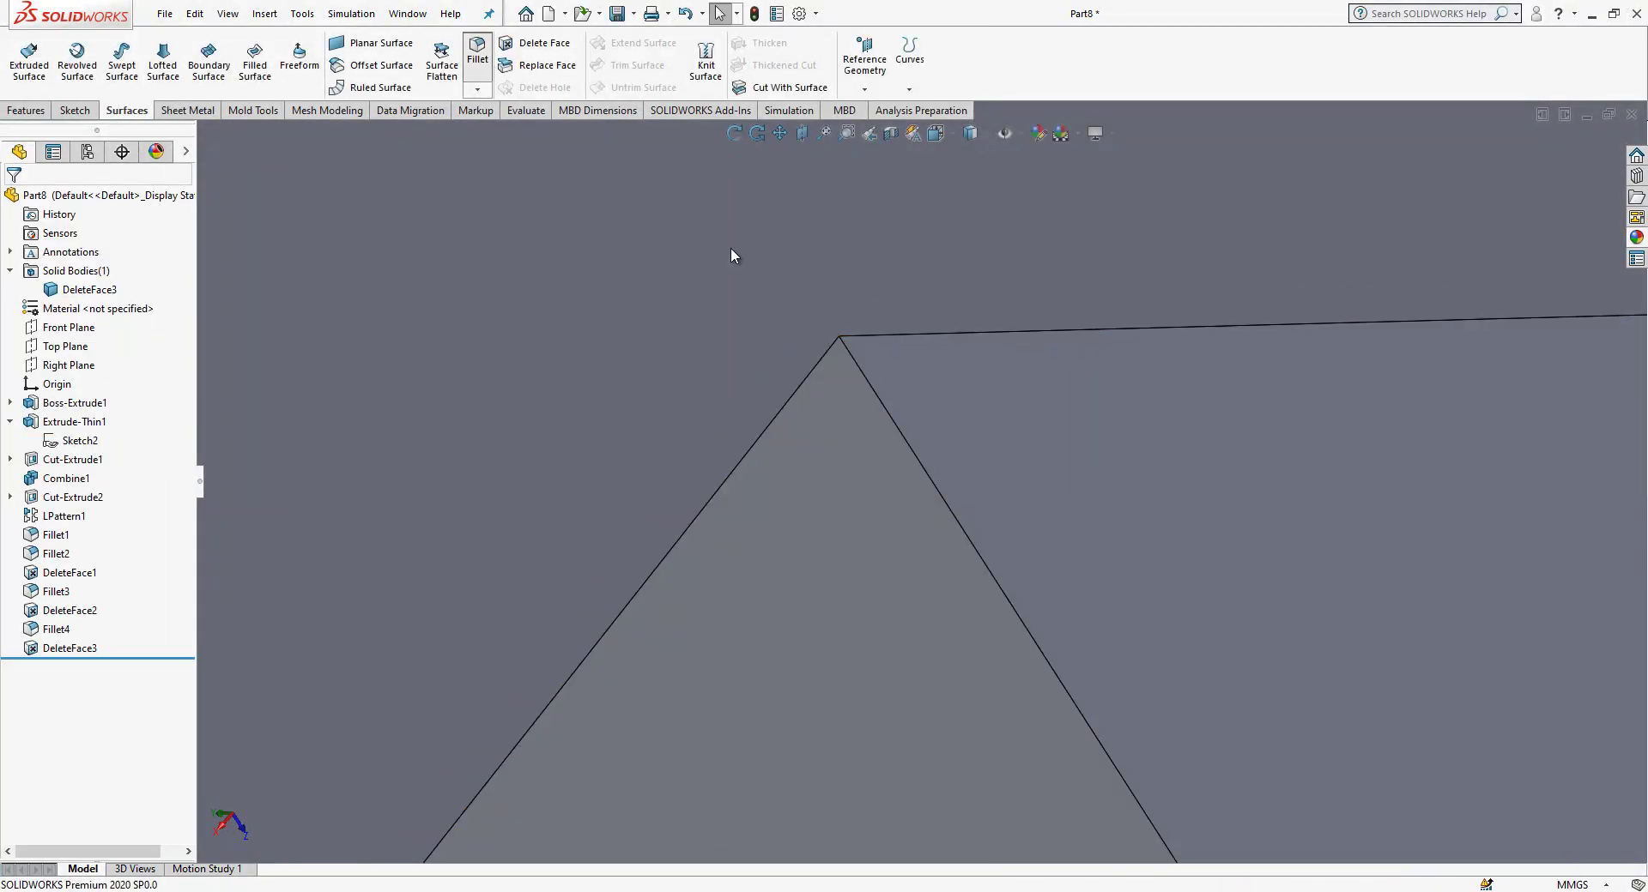
left_click(853, 358)
key("Return")
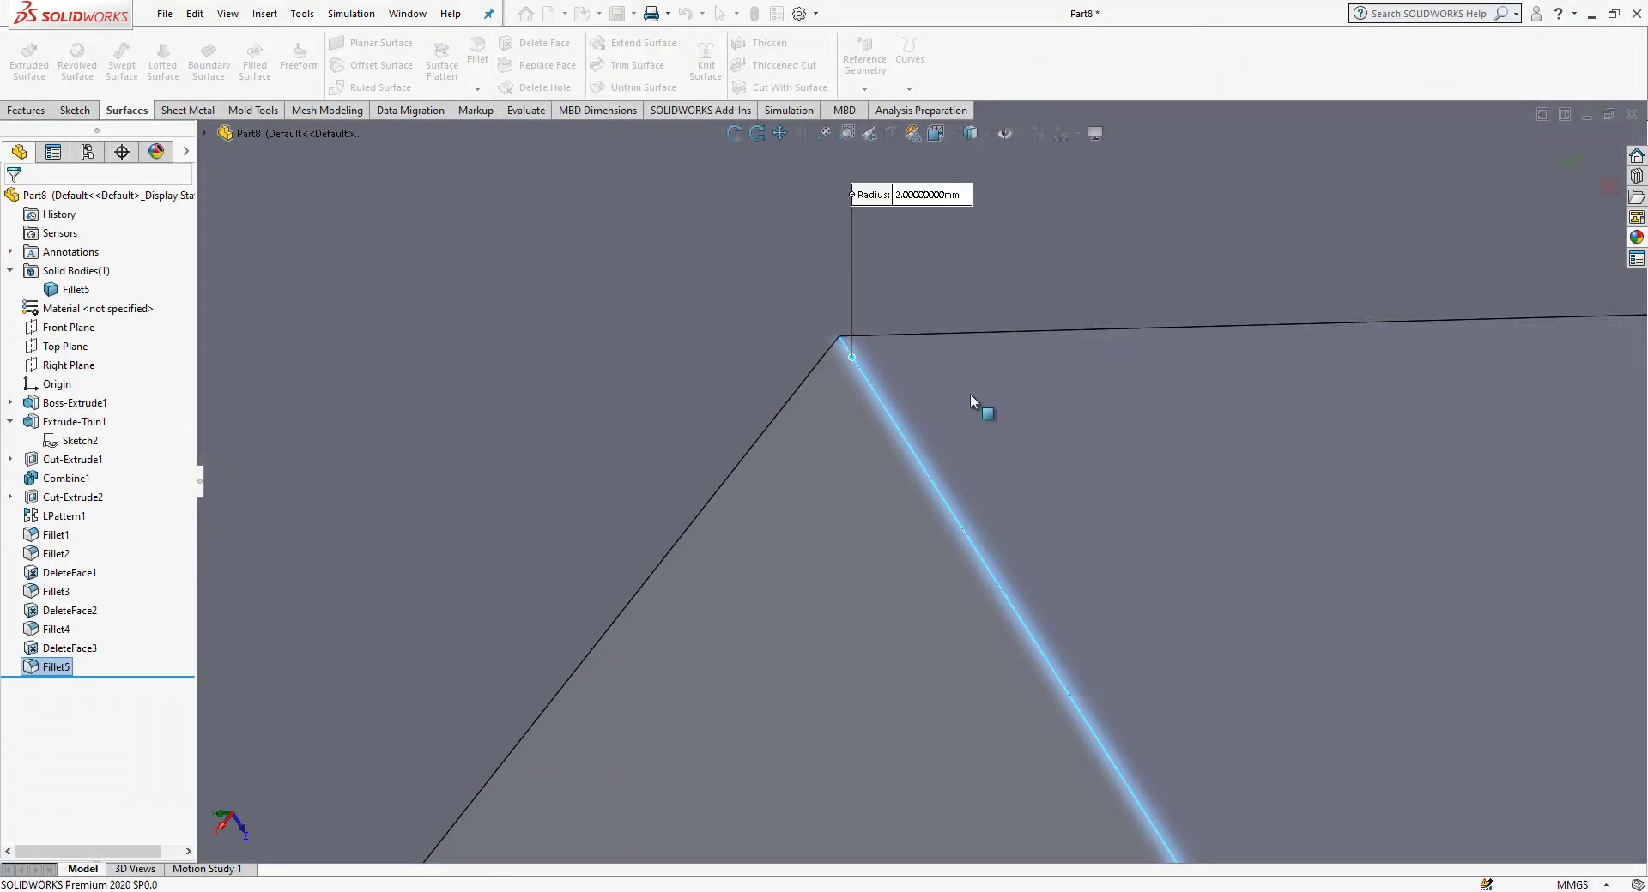
scroll(971, 397, "up", 10)
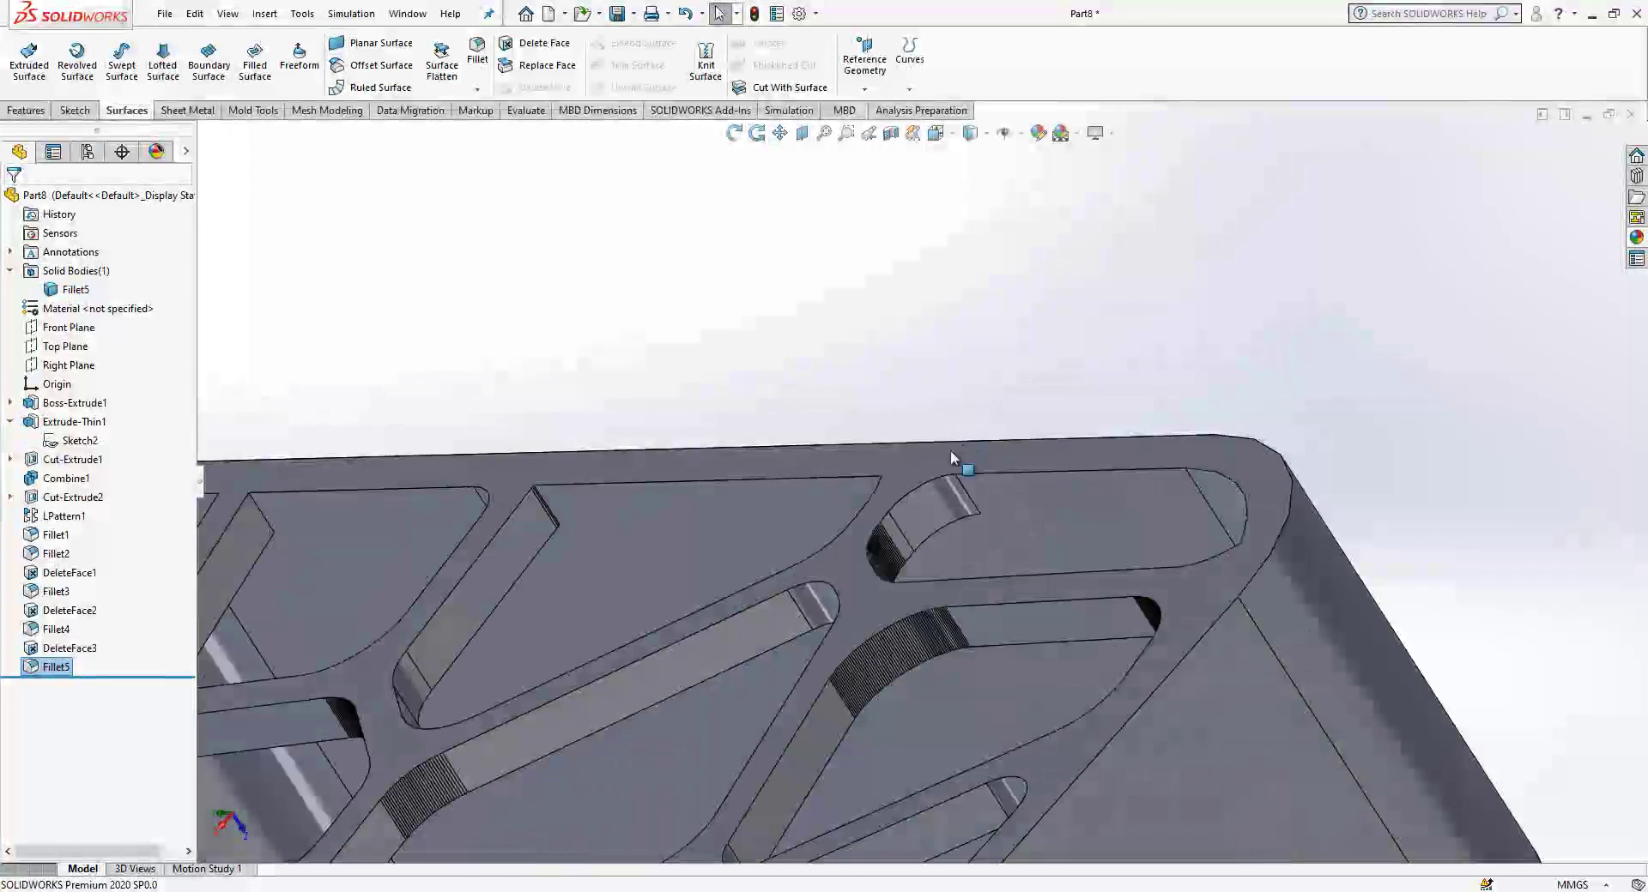
scroll(960, 467, "up", 6)
middle_click_drag(961, 479, 1073, 692)
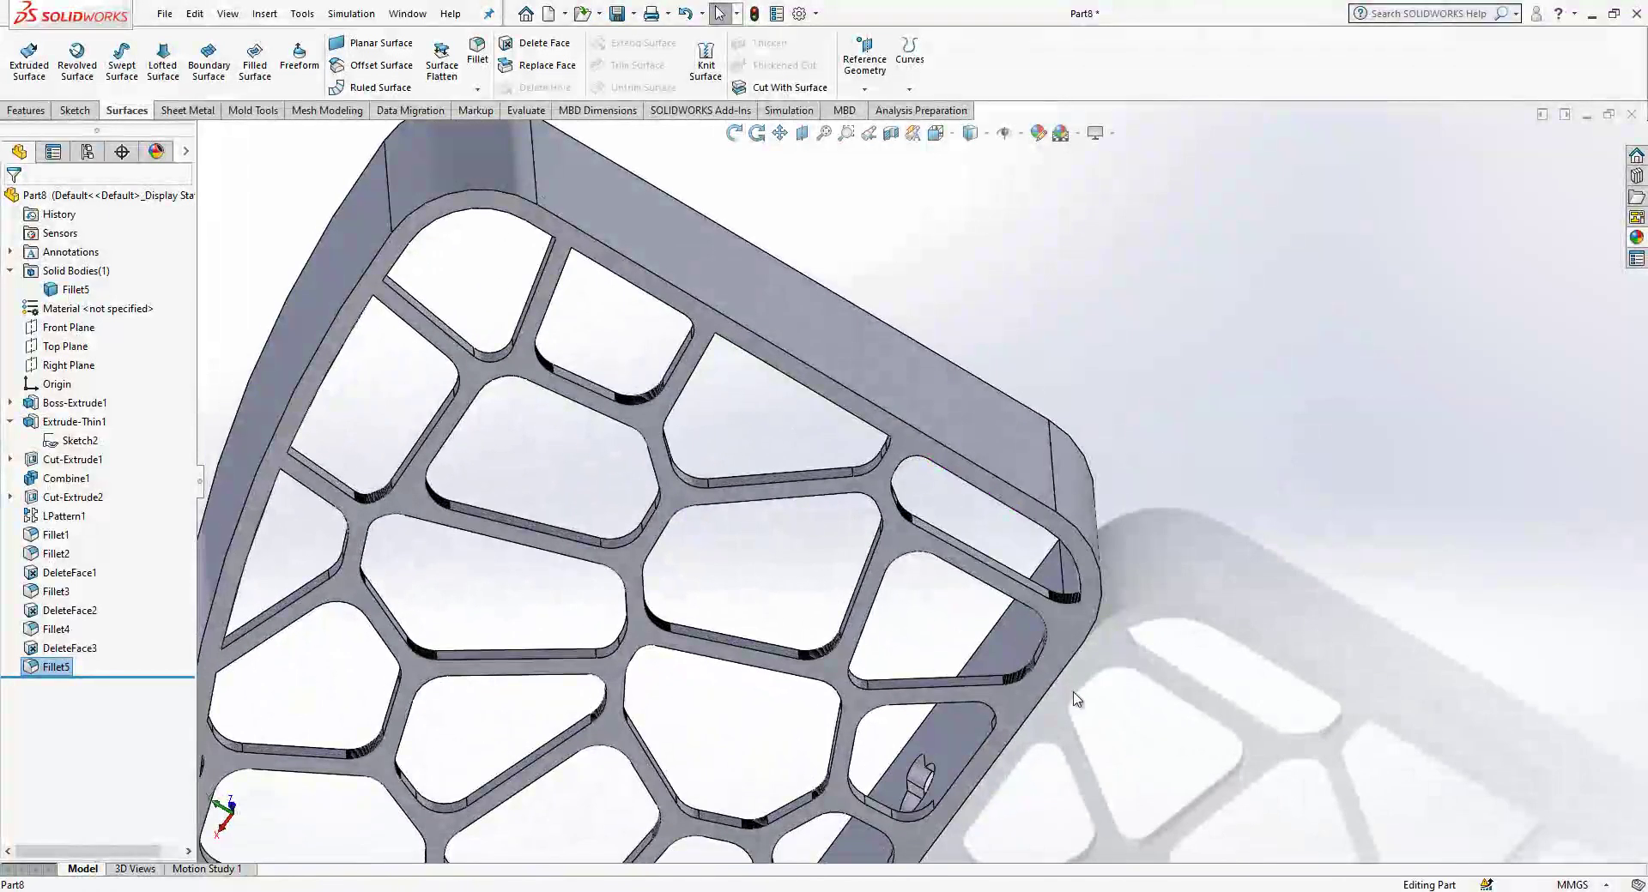
scroll(1026, 508, "down", 8)
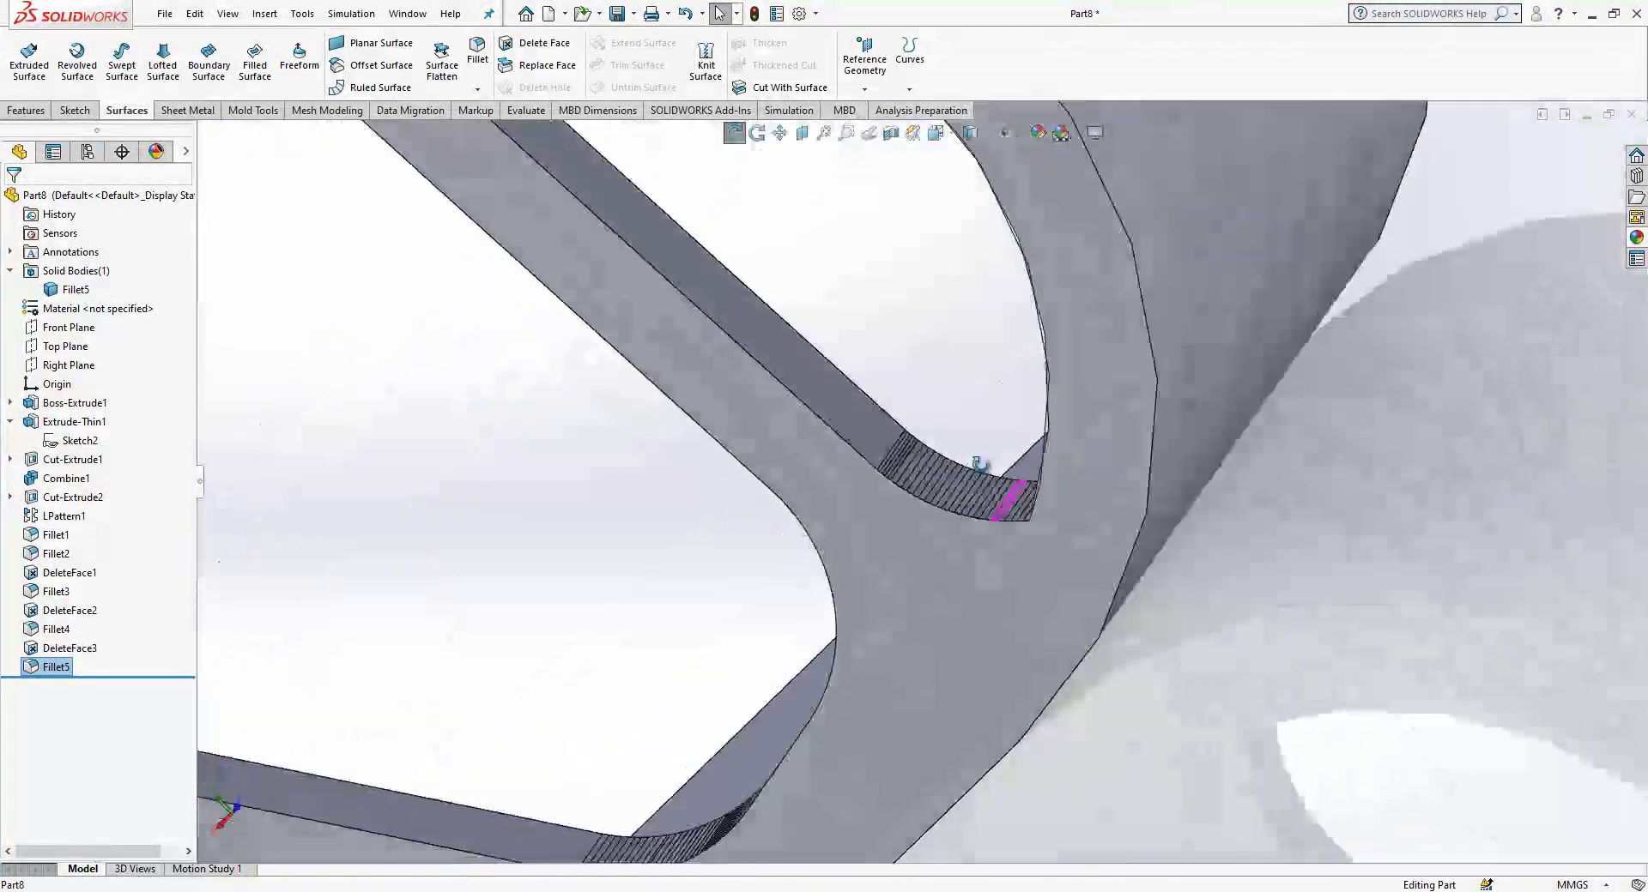
middle_click_drag(978, 464, 584, 630)
scroll(1023, 513, "up", 8)
scroll(954, 580, "up", 2)
middle_click_drag(954, 580, 1131, 539)
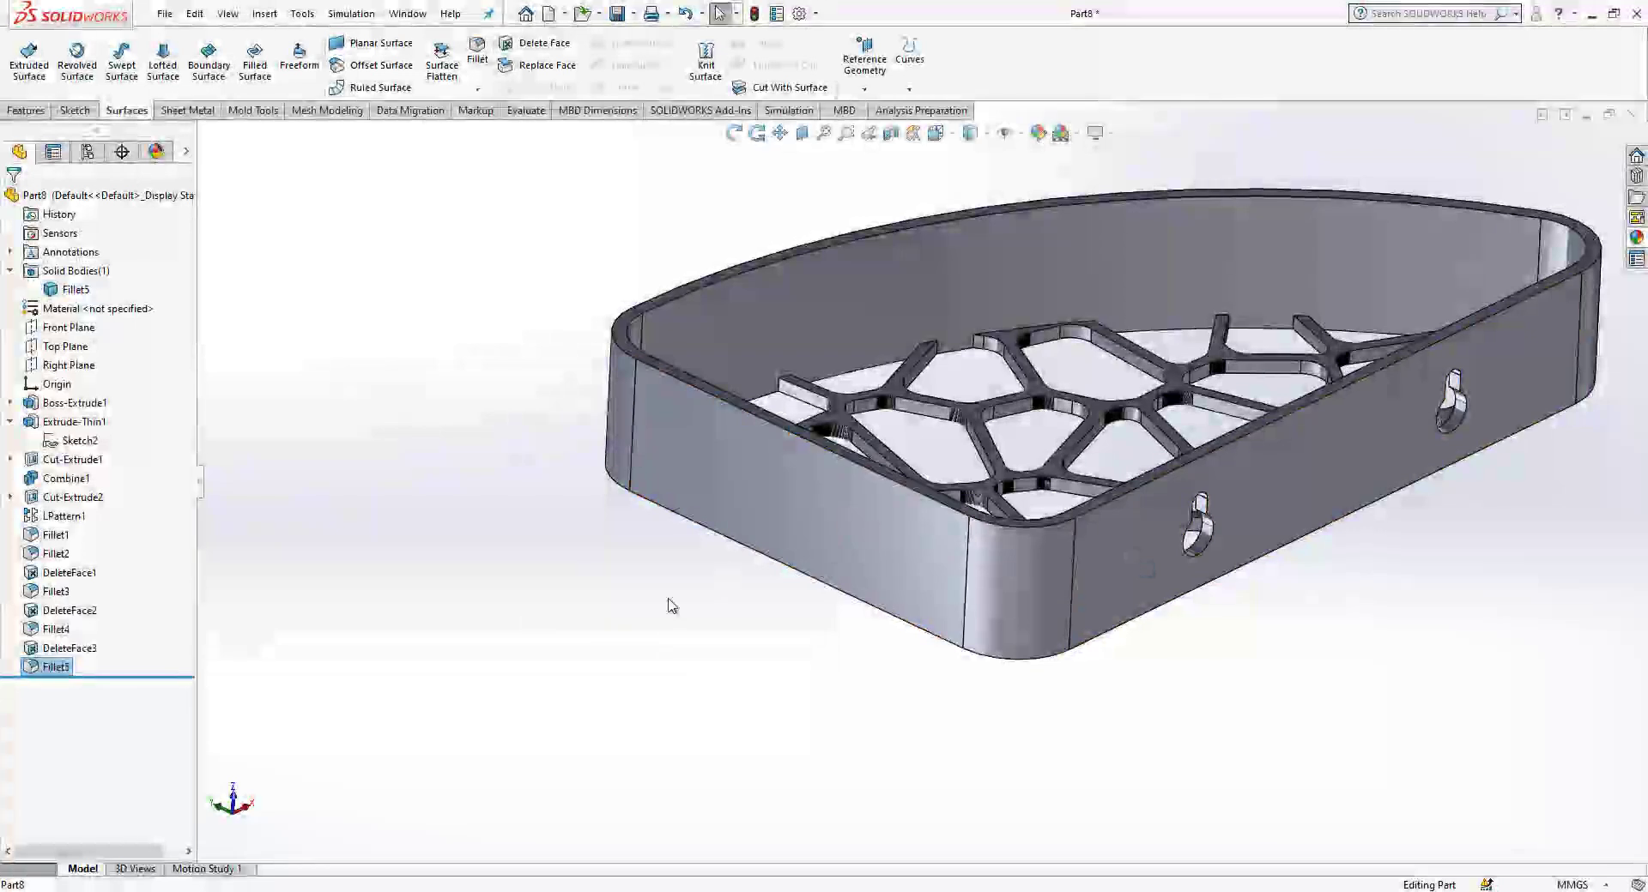
scroll(781, 629, "up", 3)
scroll(1233, 369, "down", 4)
middle_click_drag(1232, 373, 1083, 512)
scroll(1083, 512, "up", 1)
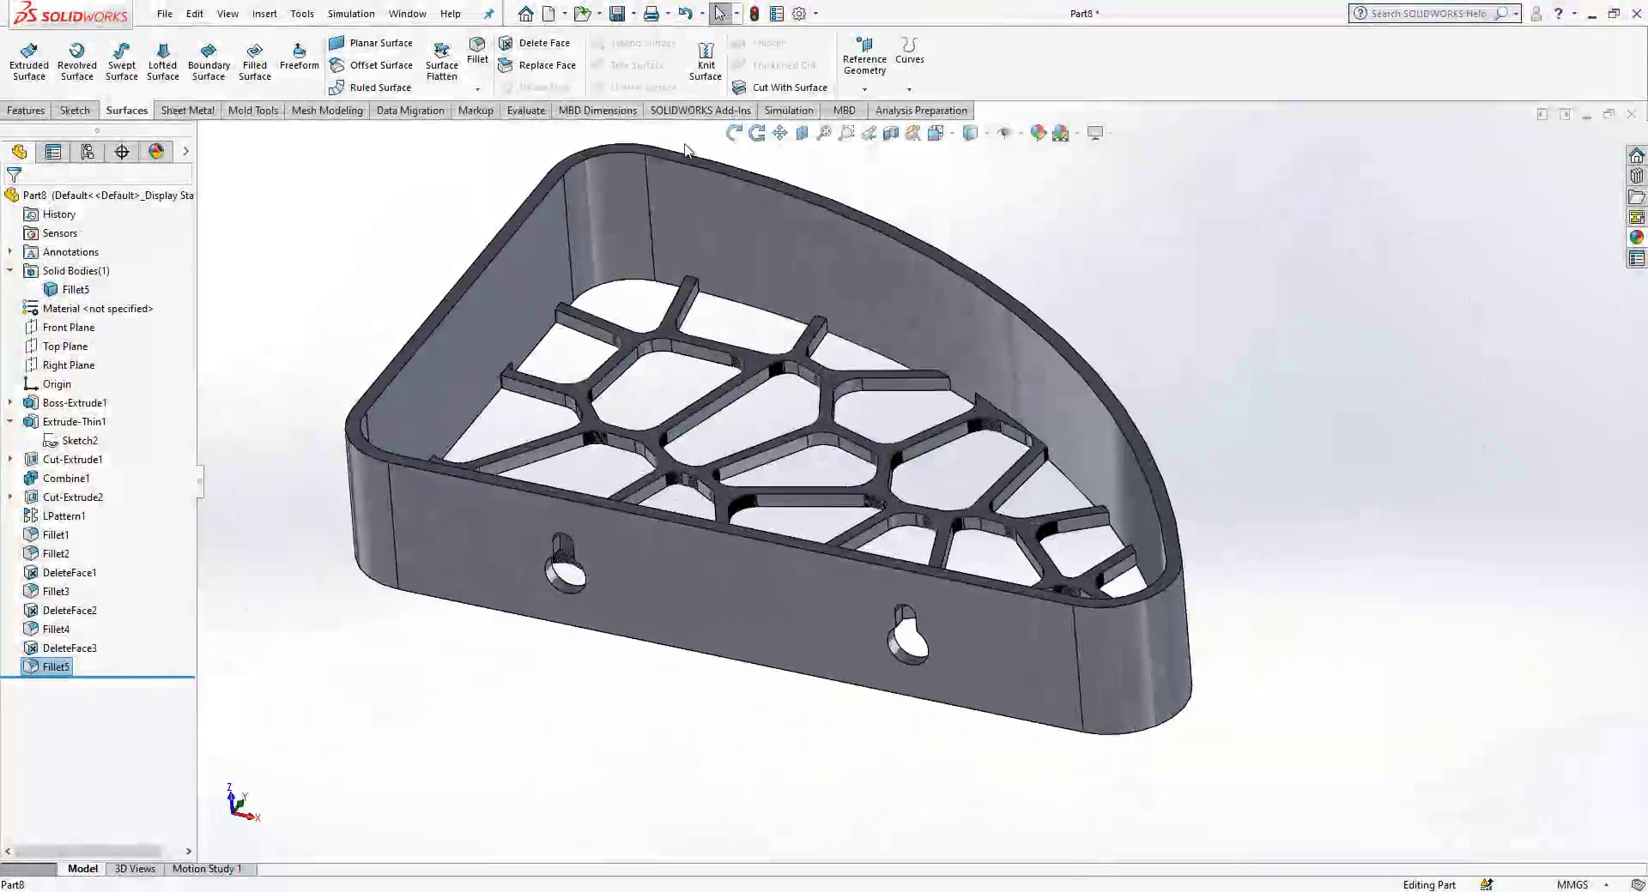
left_click(409, 14)
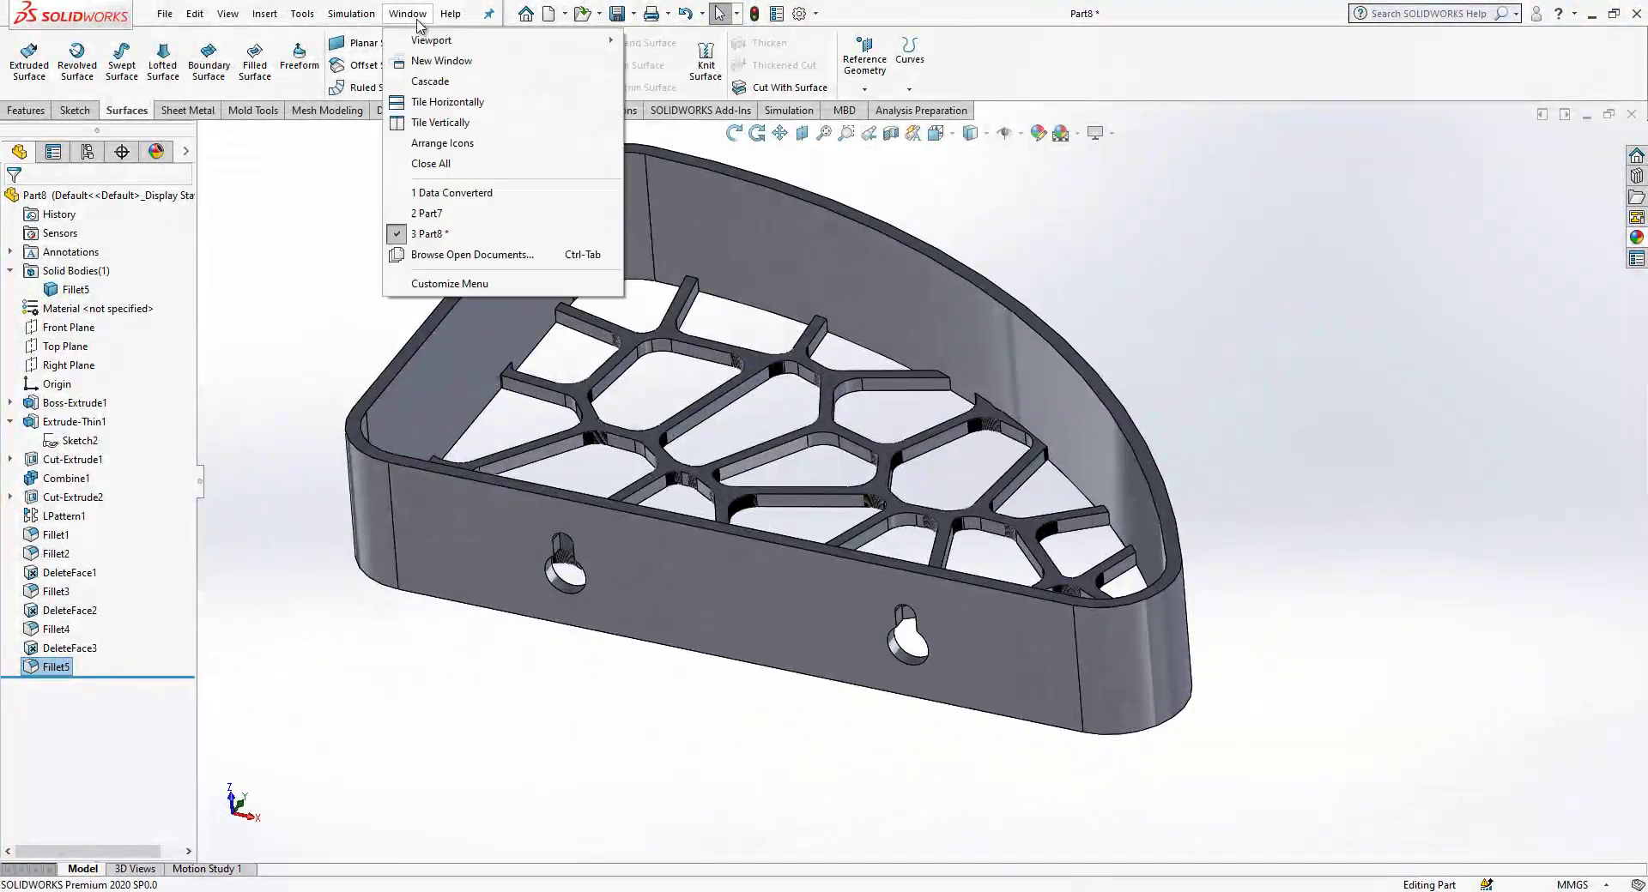
Bring up the Data Converterd part and orbit the green tray to see its three front-wall keyholes
left_click(477, 193)
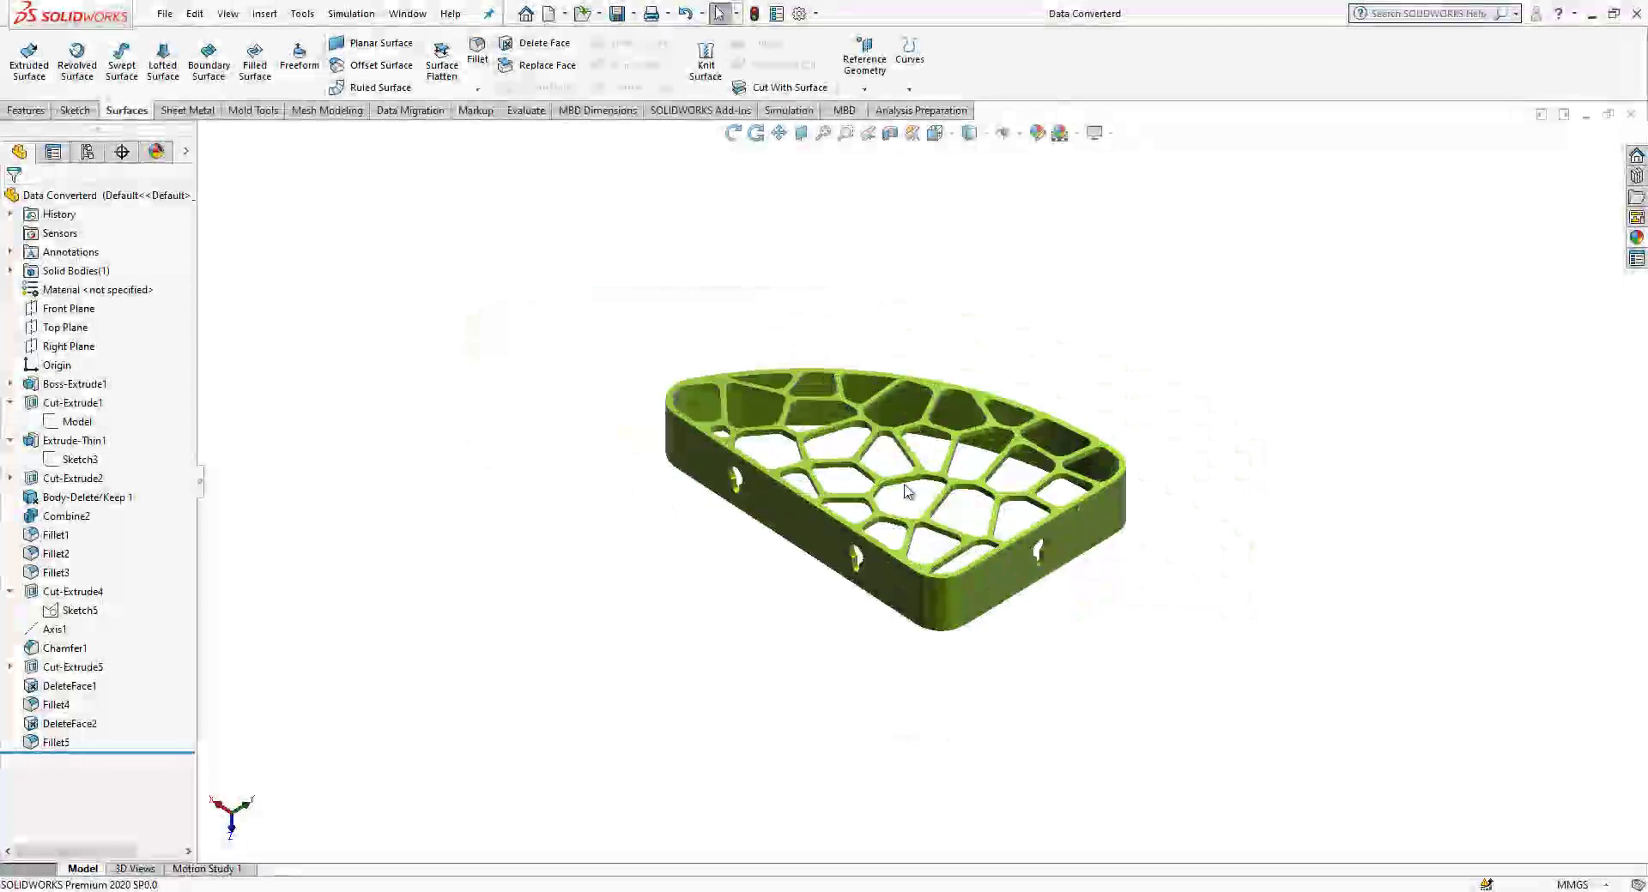
mouse_move(904, 488)
middle_mouse_down()
mouse_move(927, 507)
mouse_move(919, 530)
mouse_move(931, 501)
middle_mouse_up()
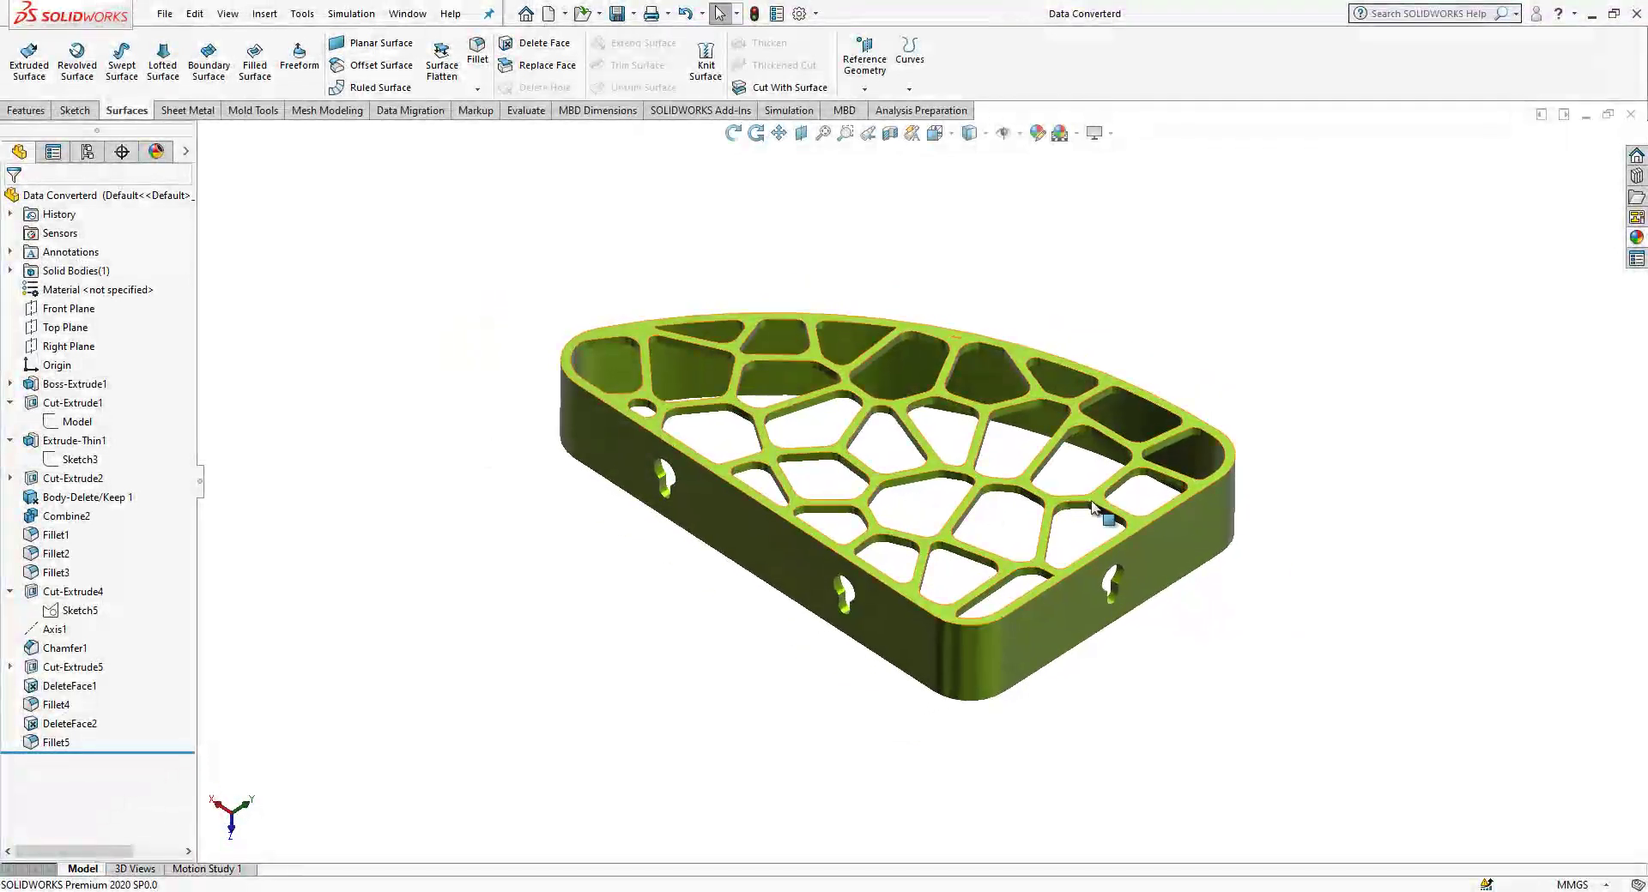
scroll(1125, 518, "down", 1)
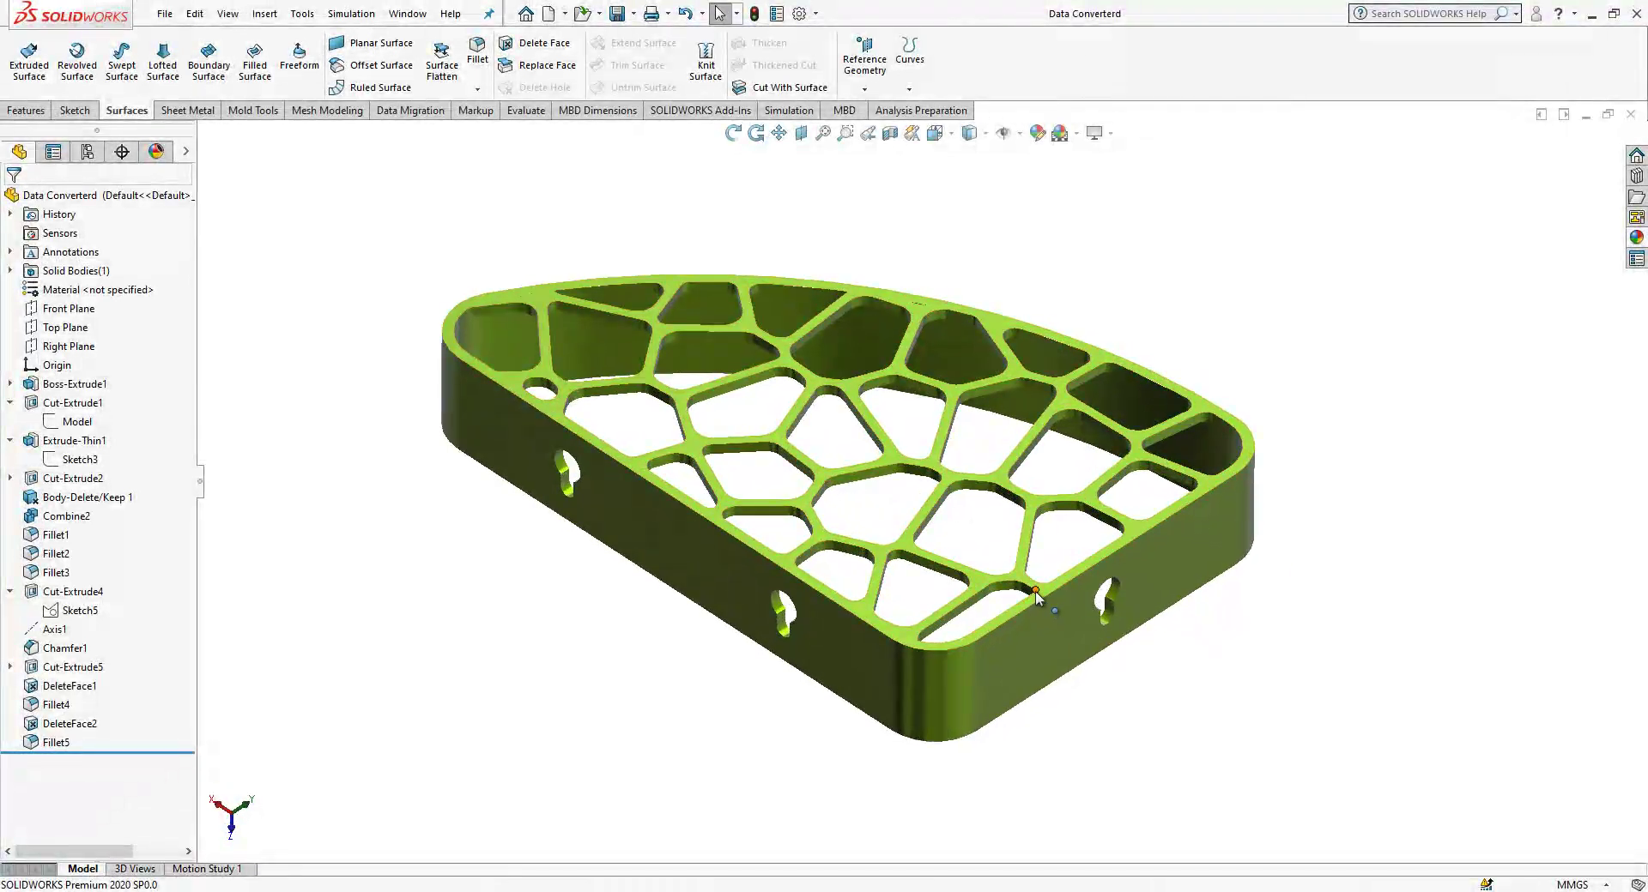
mouse_move(930, 526)
middle_mouse_down()
mouse_move(938, 540)
mouse_move(909, 508)
middle_mouse_up()
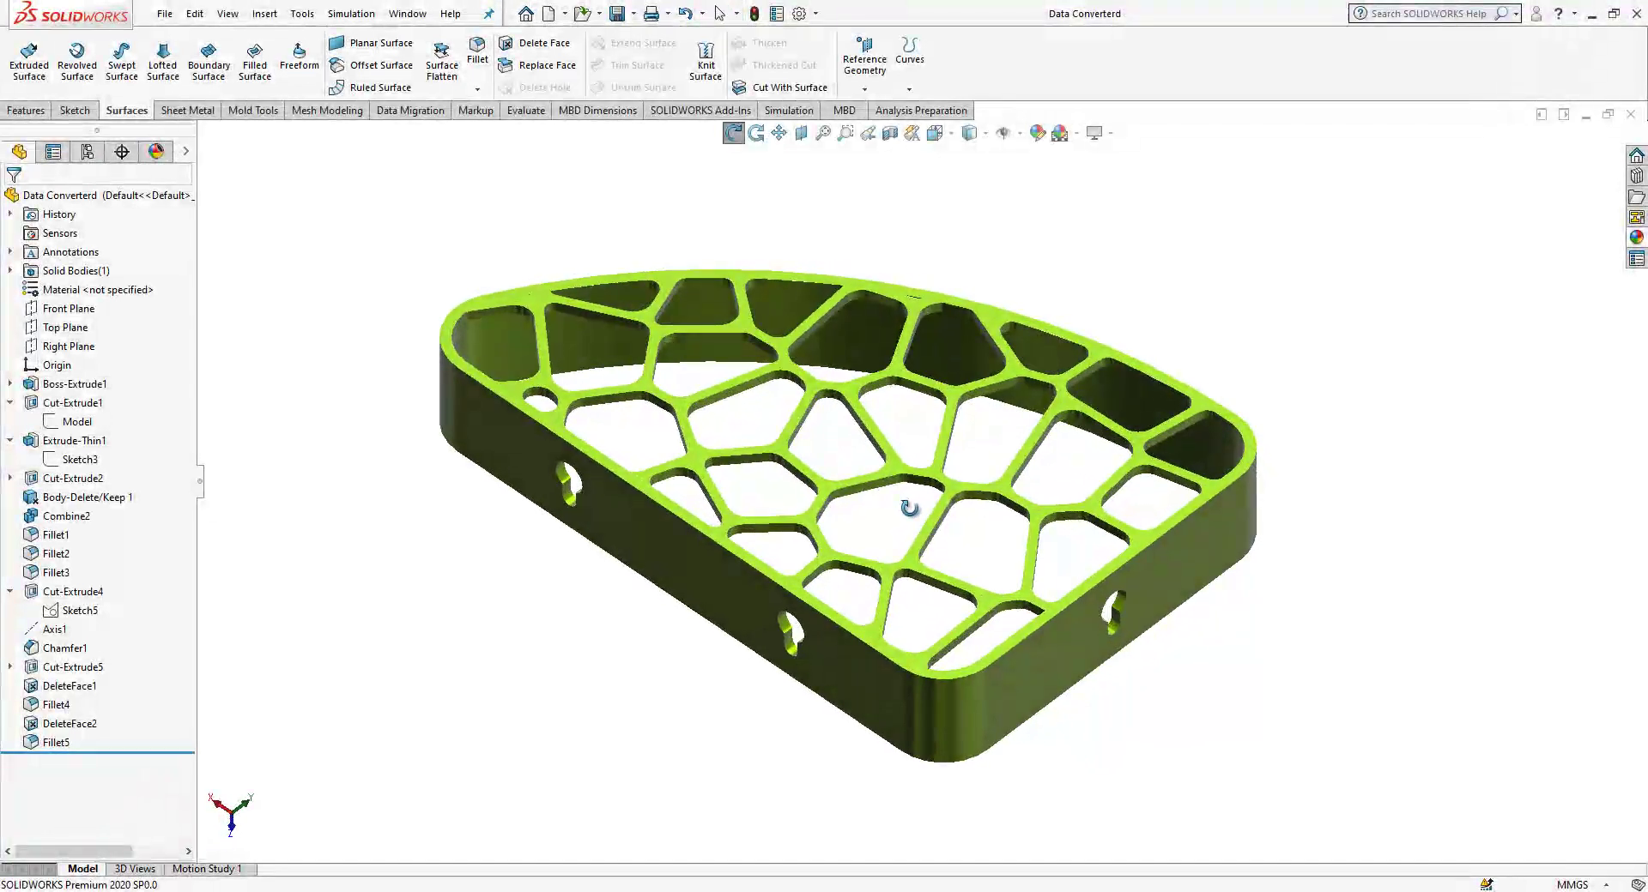